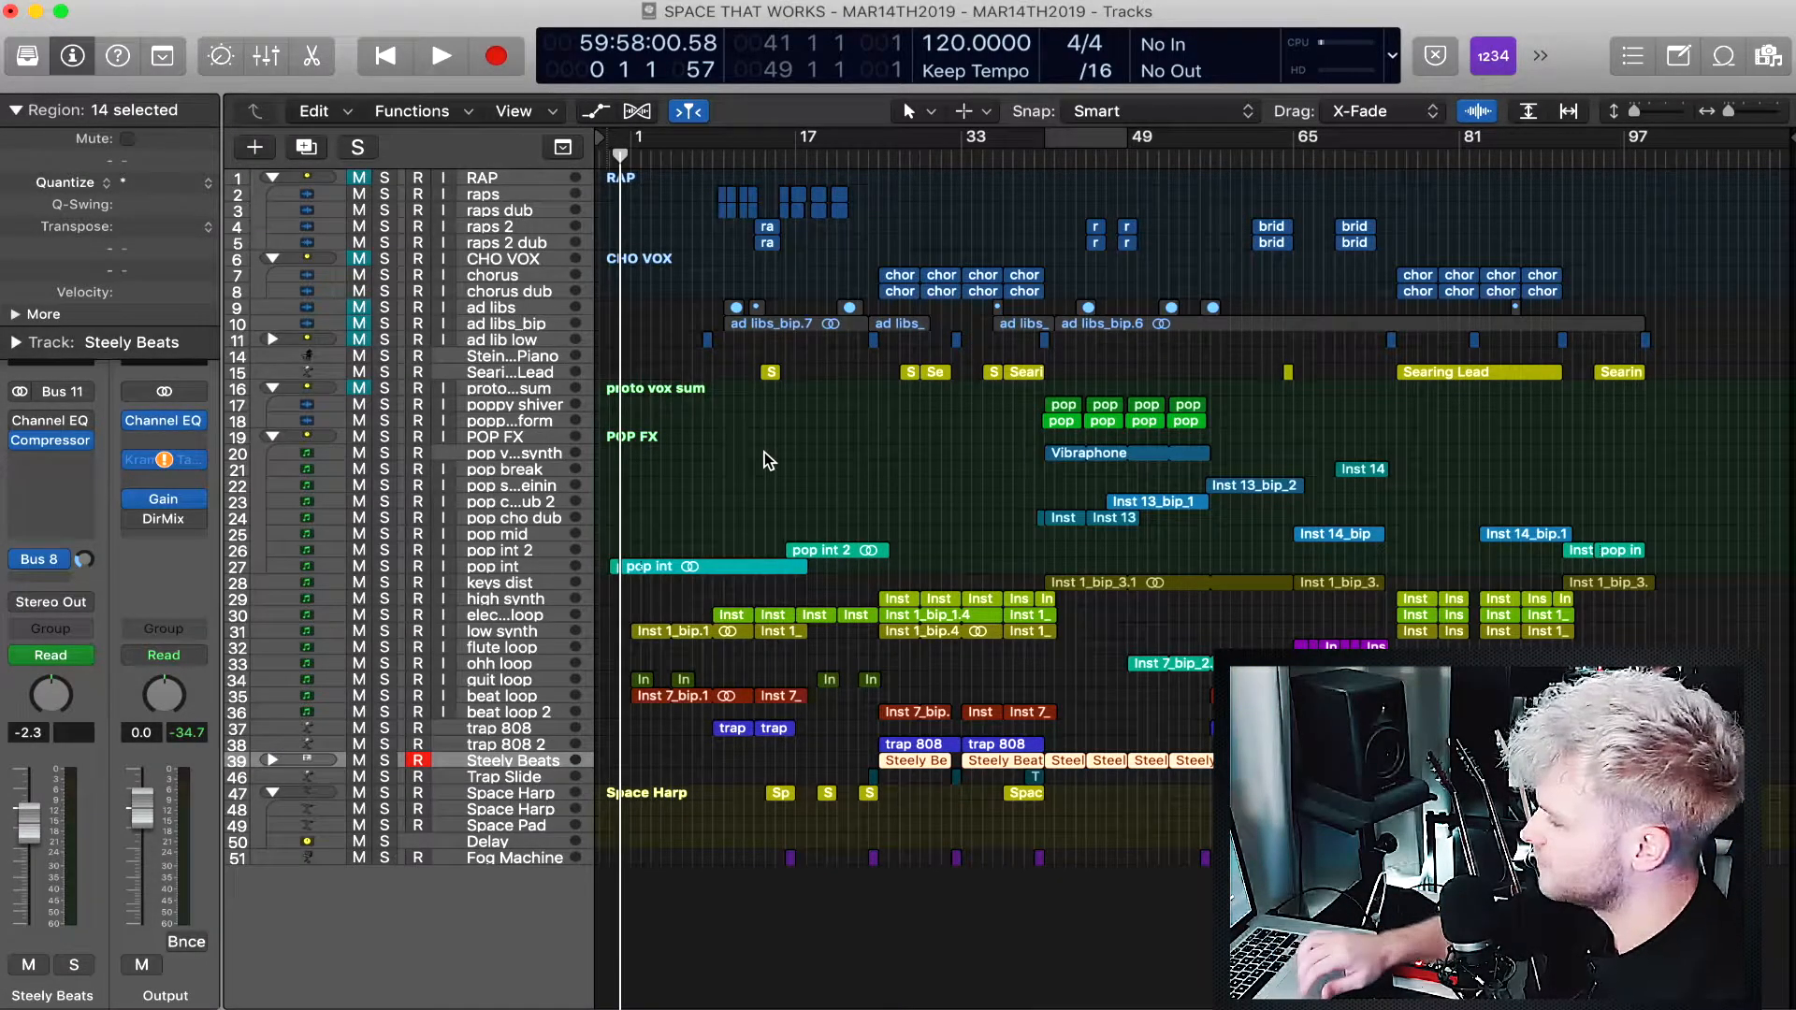
Enlarge the regions and track heights, and look through the track list at the beginning of the song.
key("super+Right")
key("super+Right")
key("super+Right")
key("super+Right")
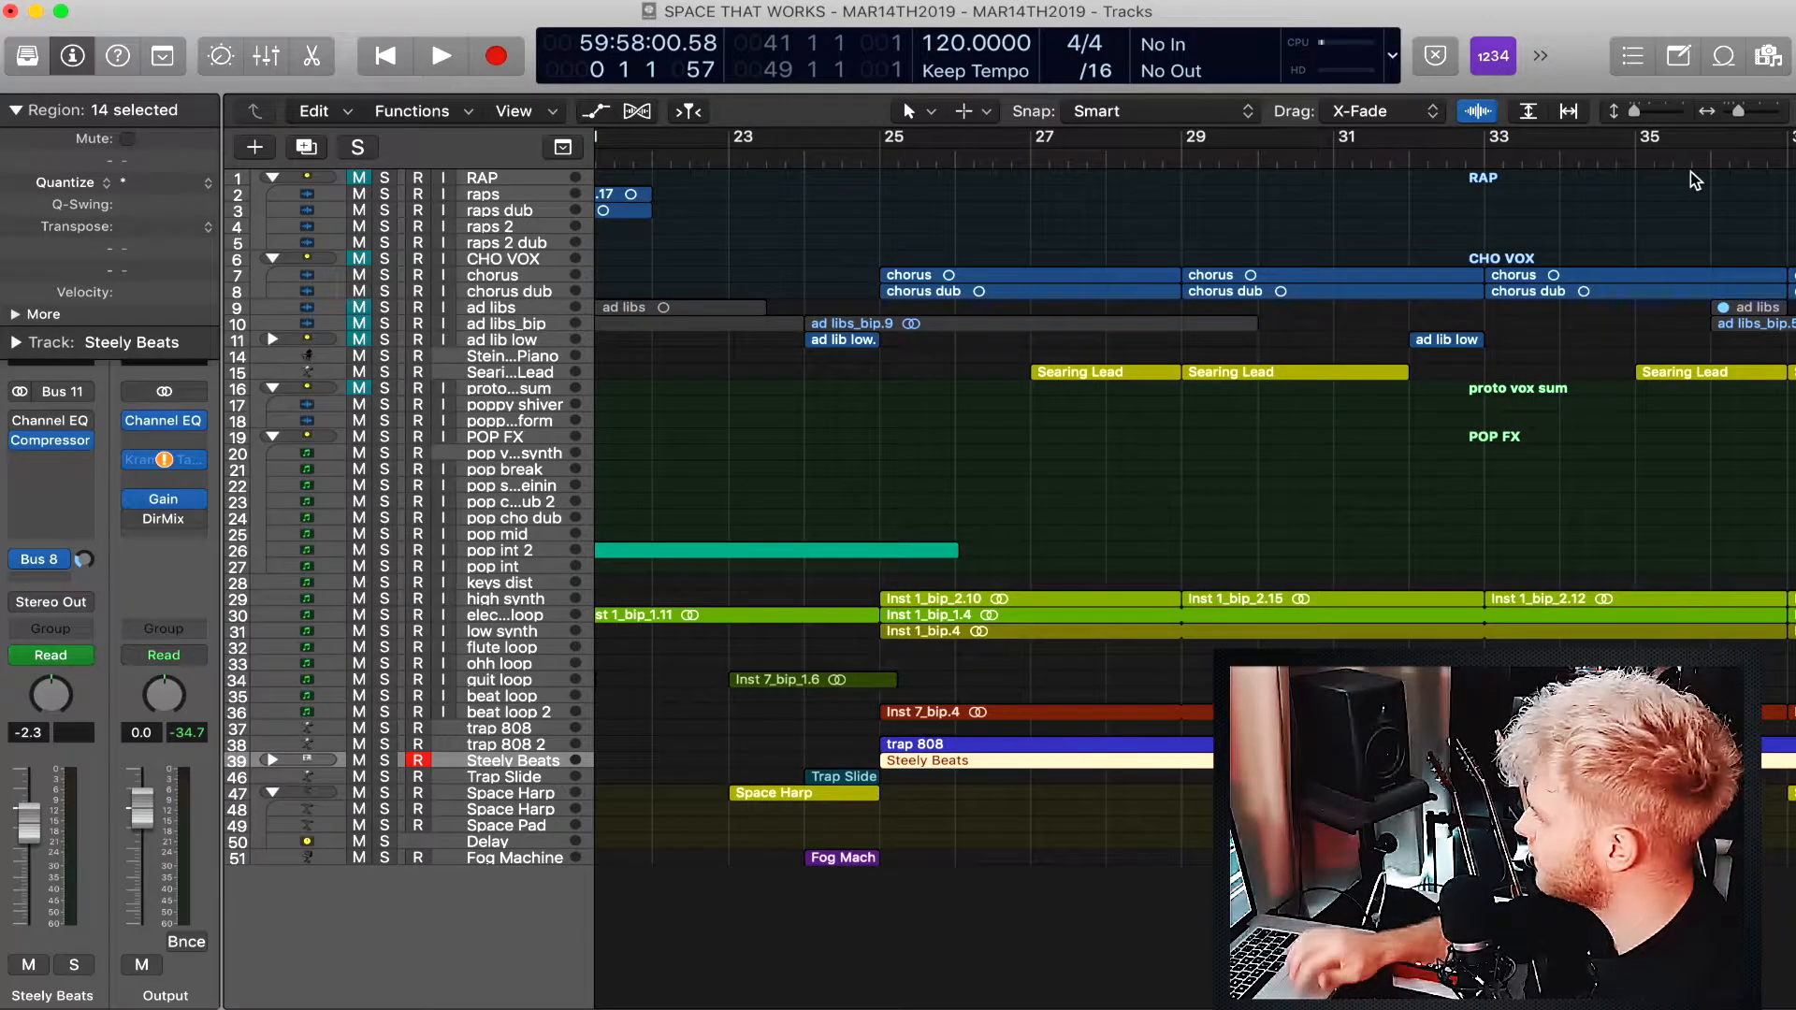
left_click_drag(1636, 115, 1649, 116)
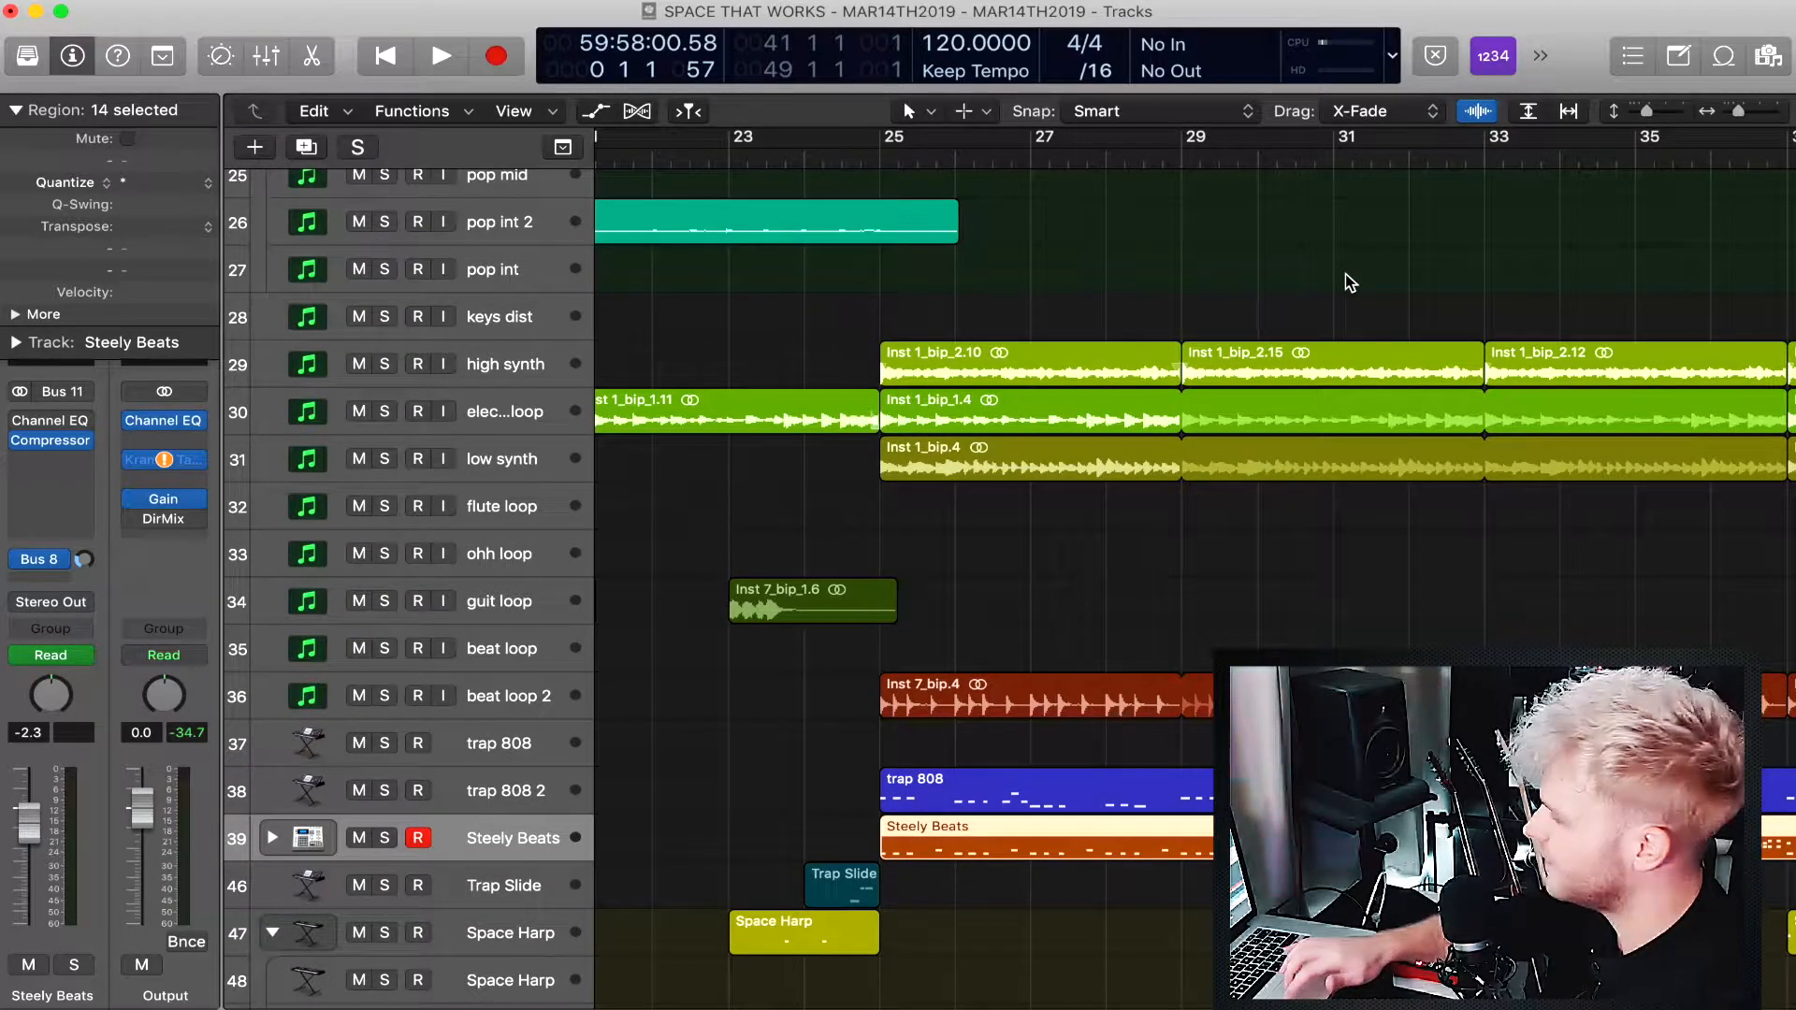
scroll(1349, 281, "left", 20)
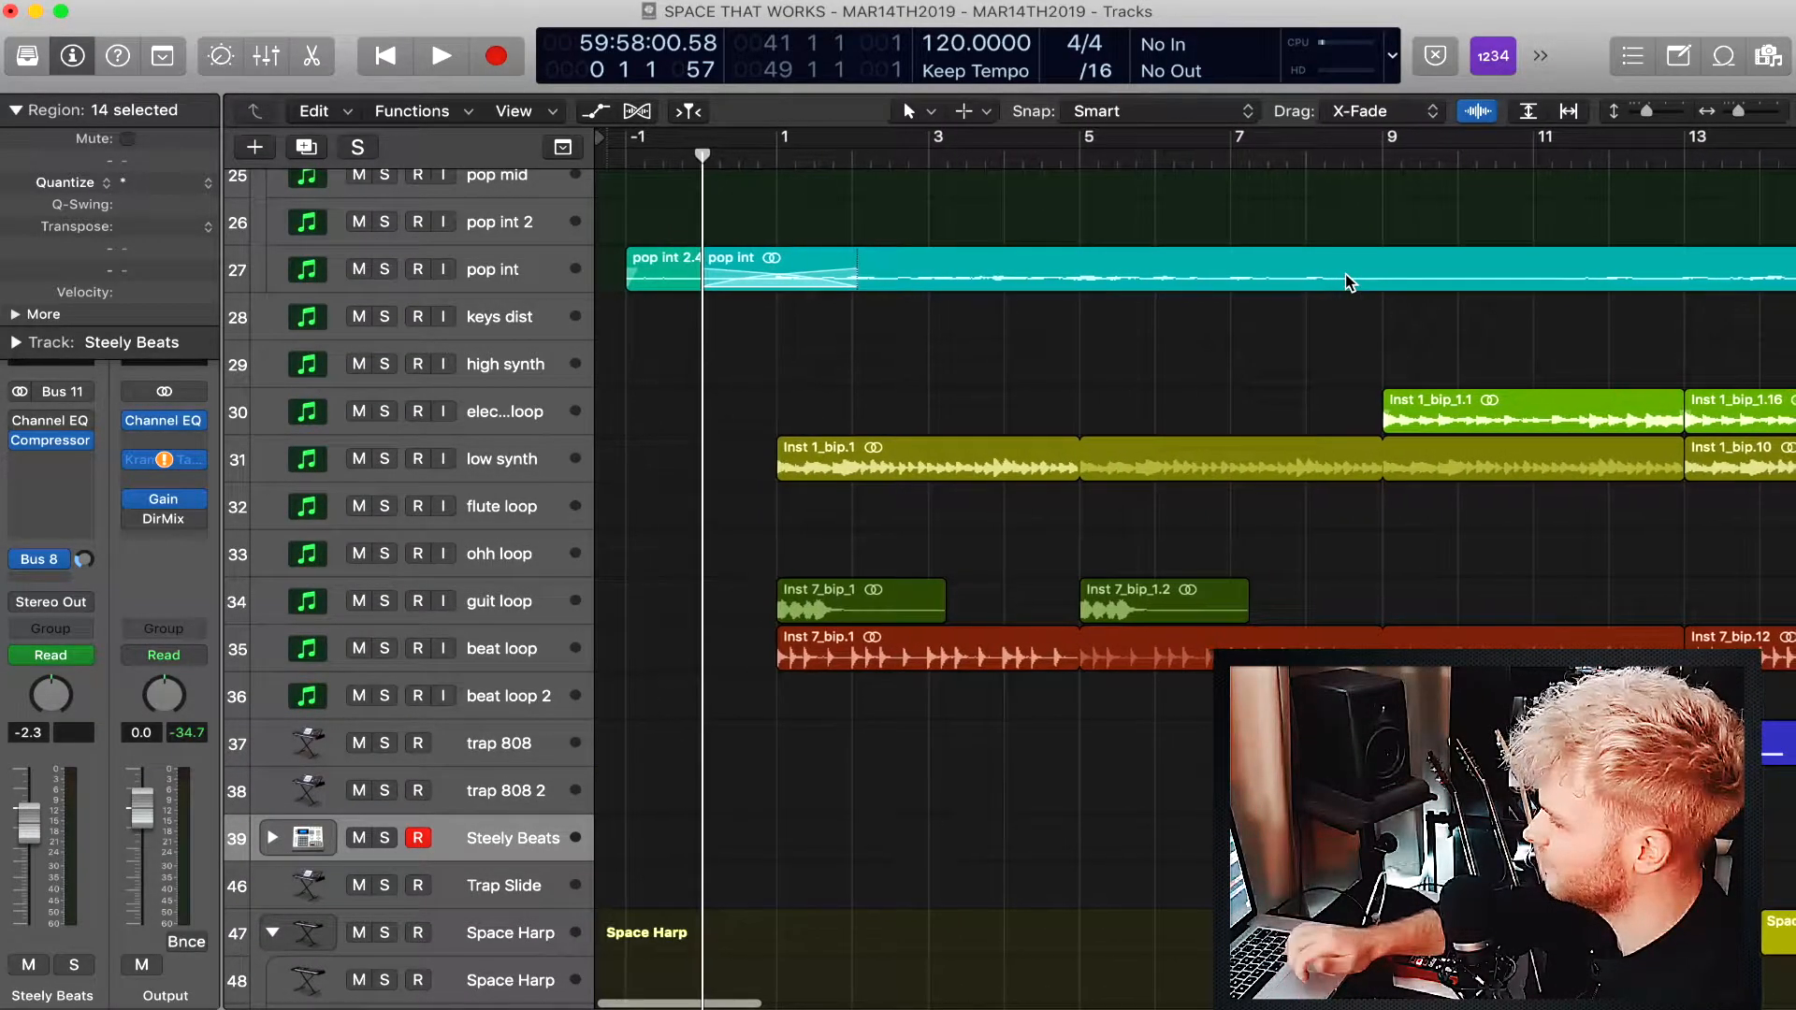
scroll(1039, 440, "up", 15)
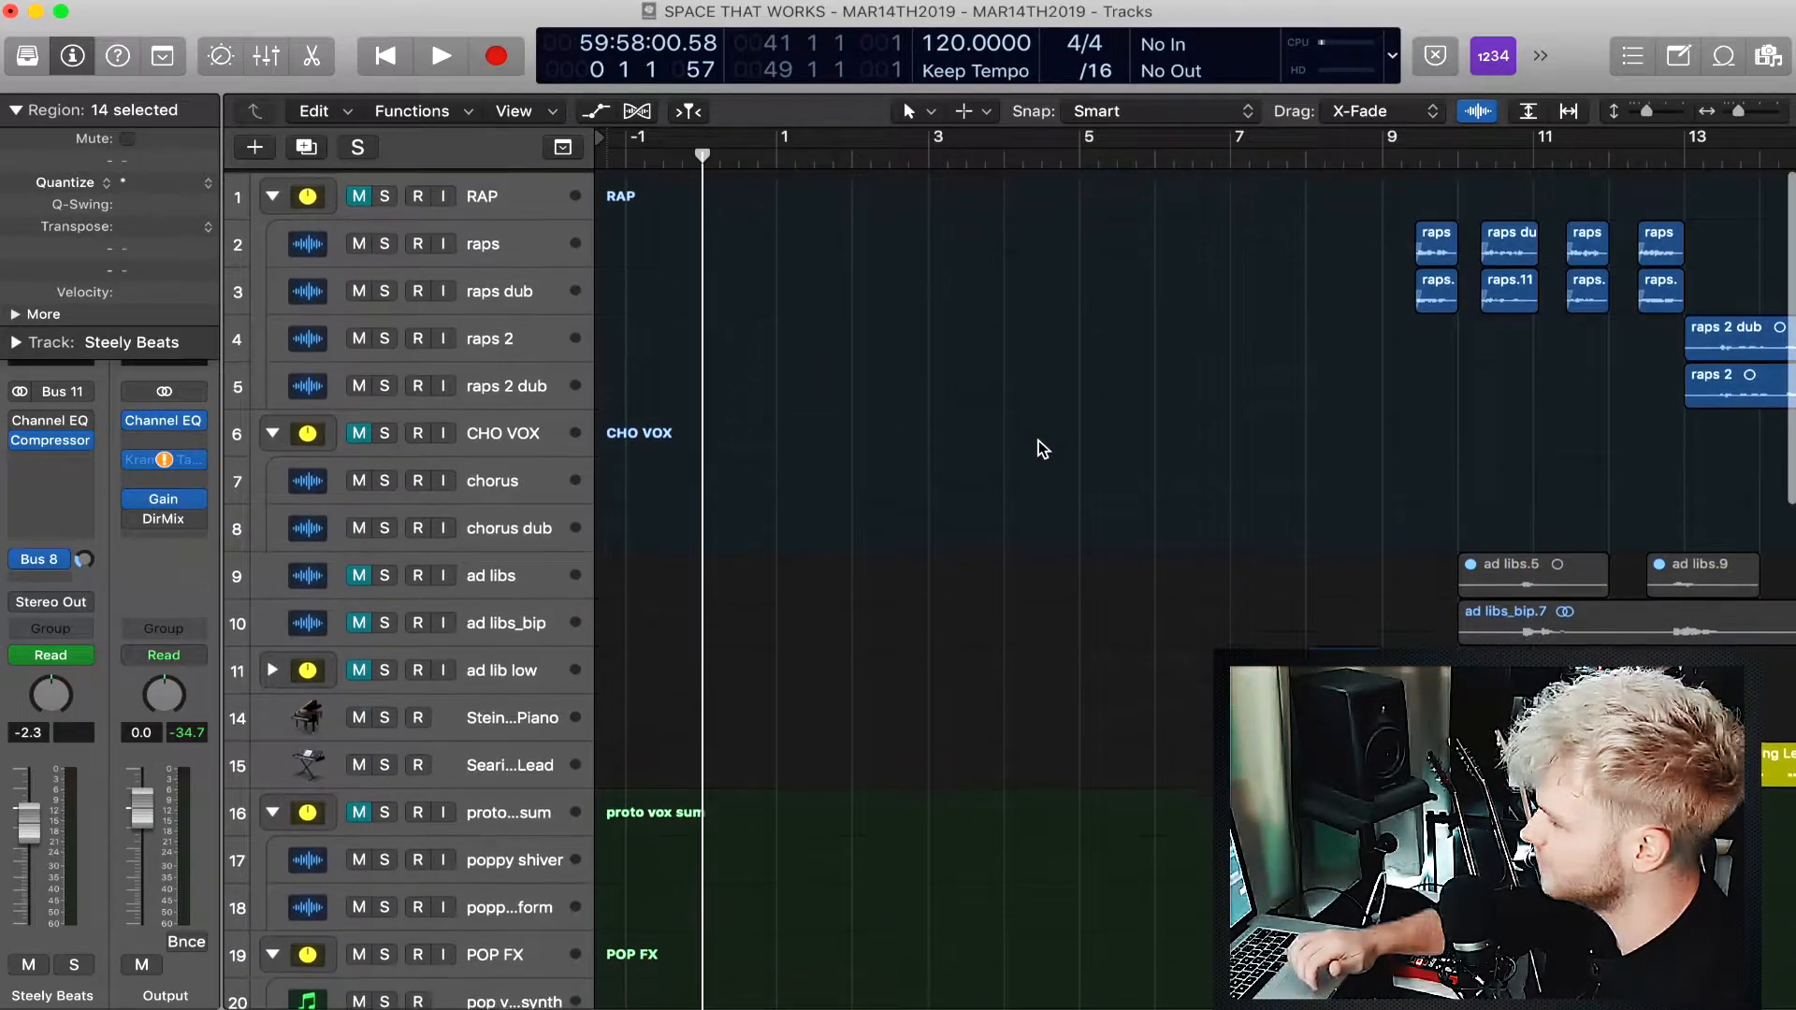
scroll(1038, 440, "down", 10)
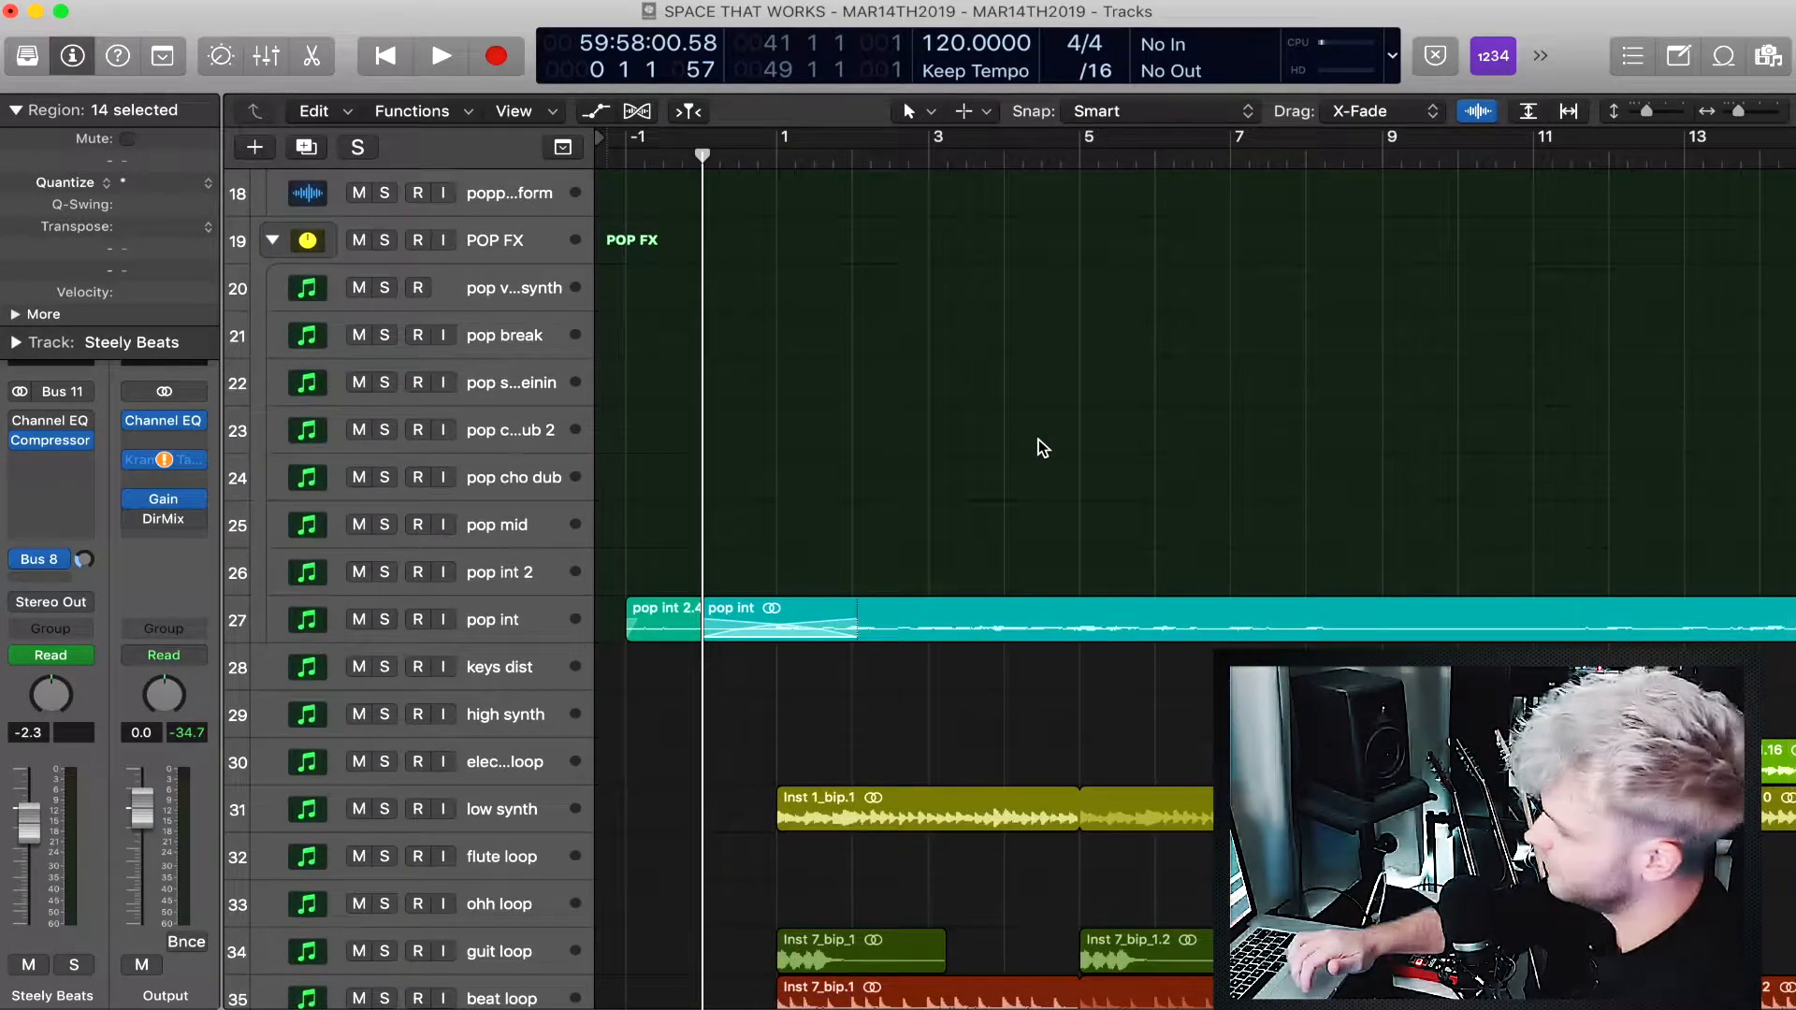
scroll(1042, 448, "down", 5)
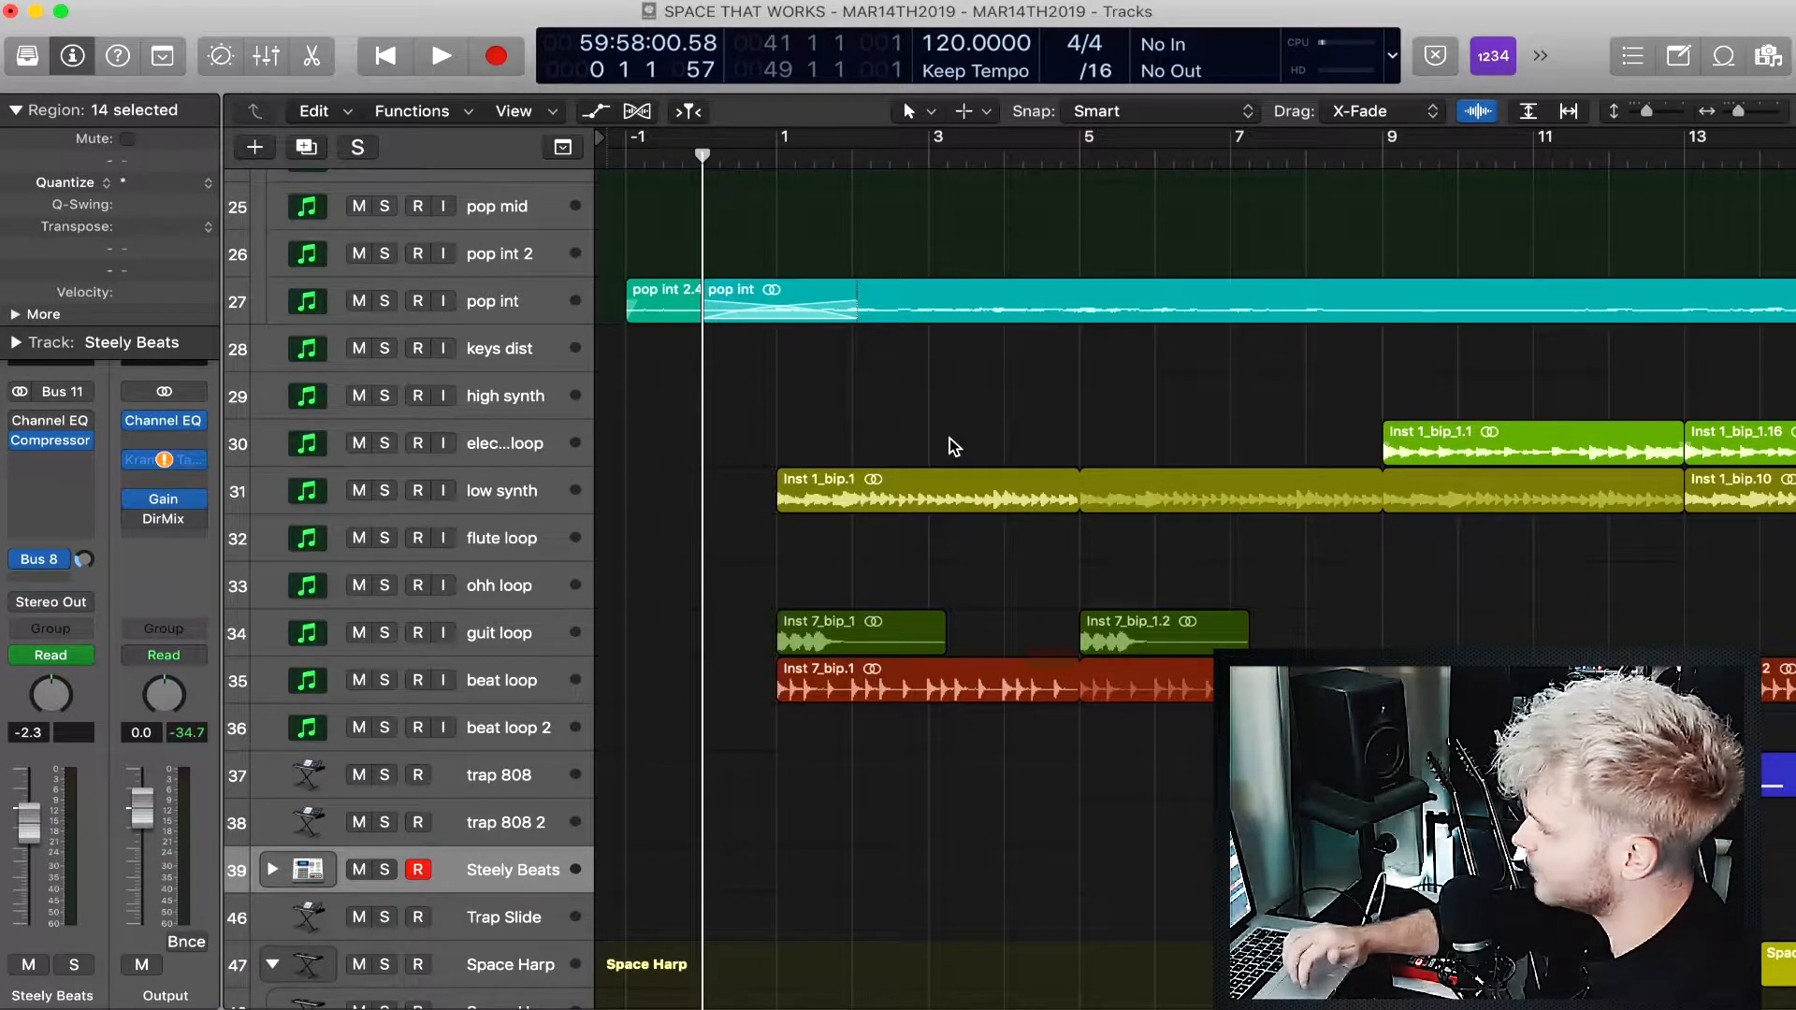
Play the full arrangement from the start of the pop int 2.4 region at bar -1 to about bar 9.
left_click(629, 159)
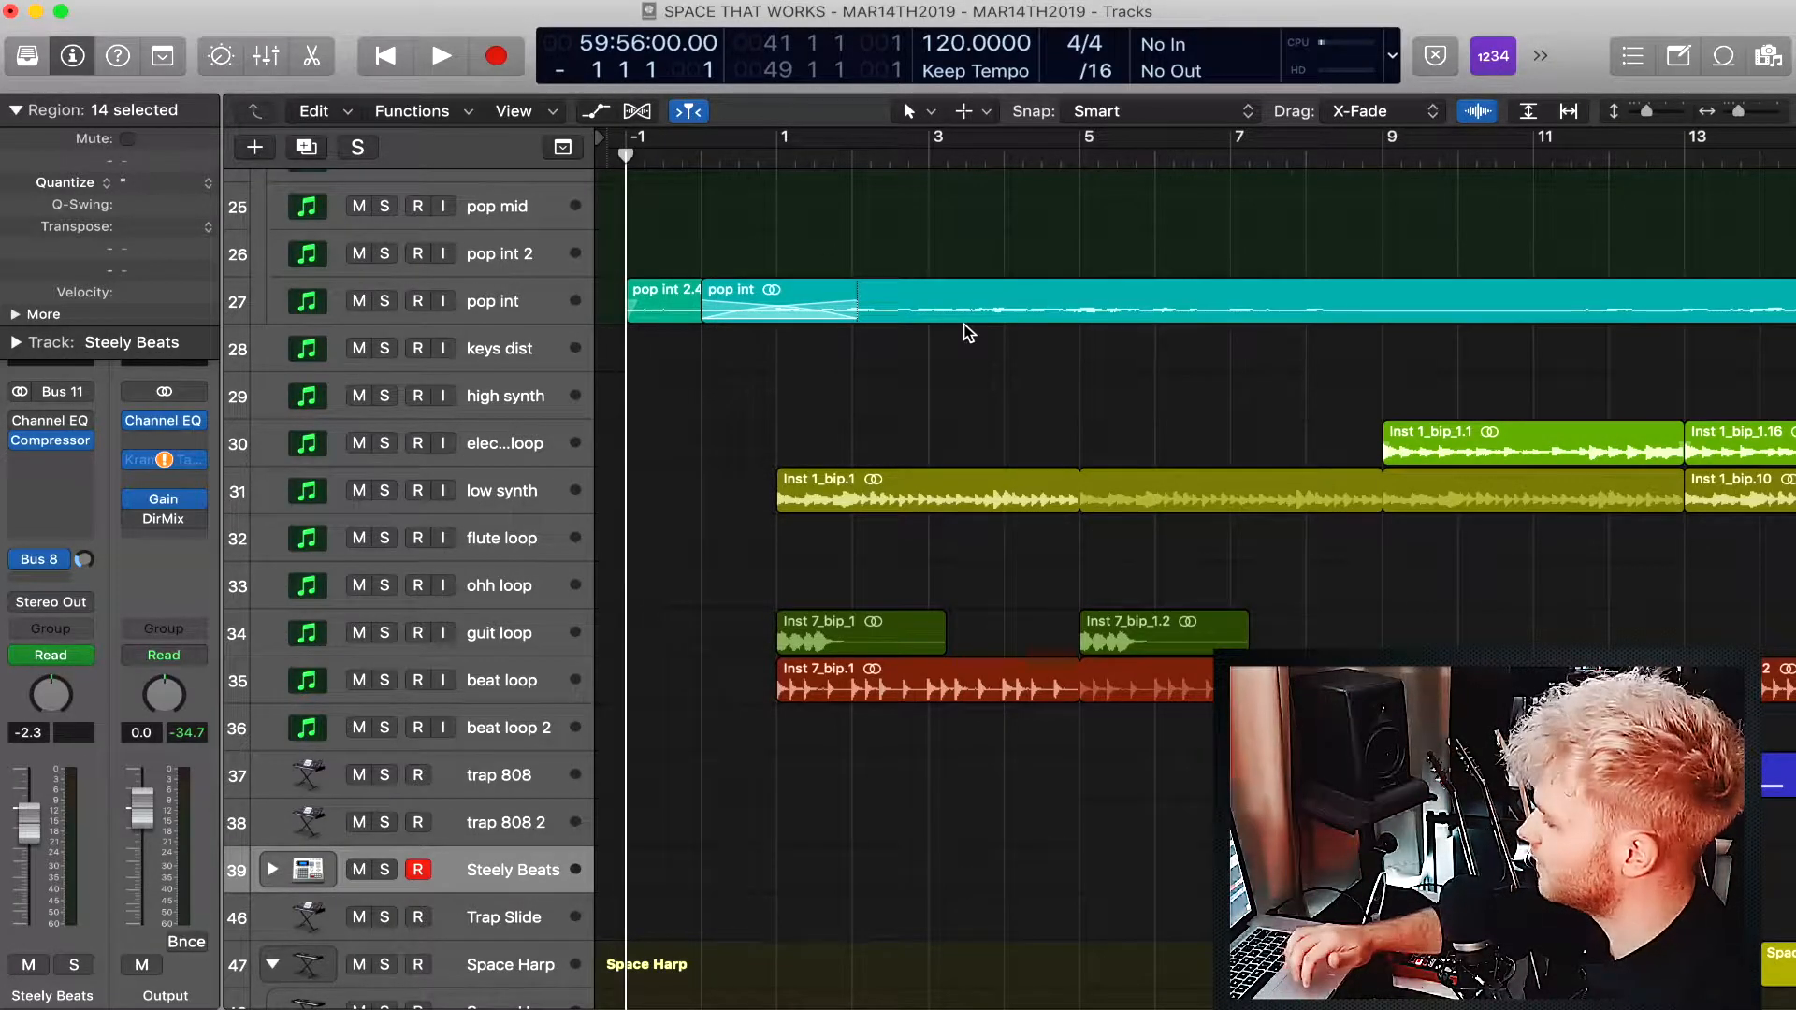
scroll(968, 333, "down", 1)
key("space")
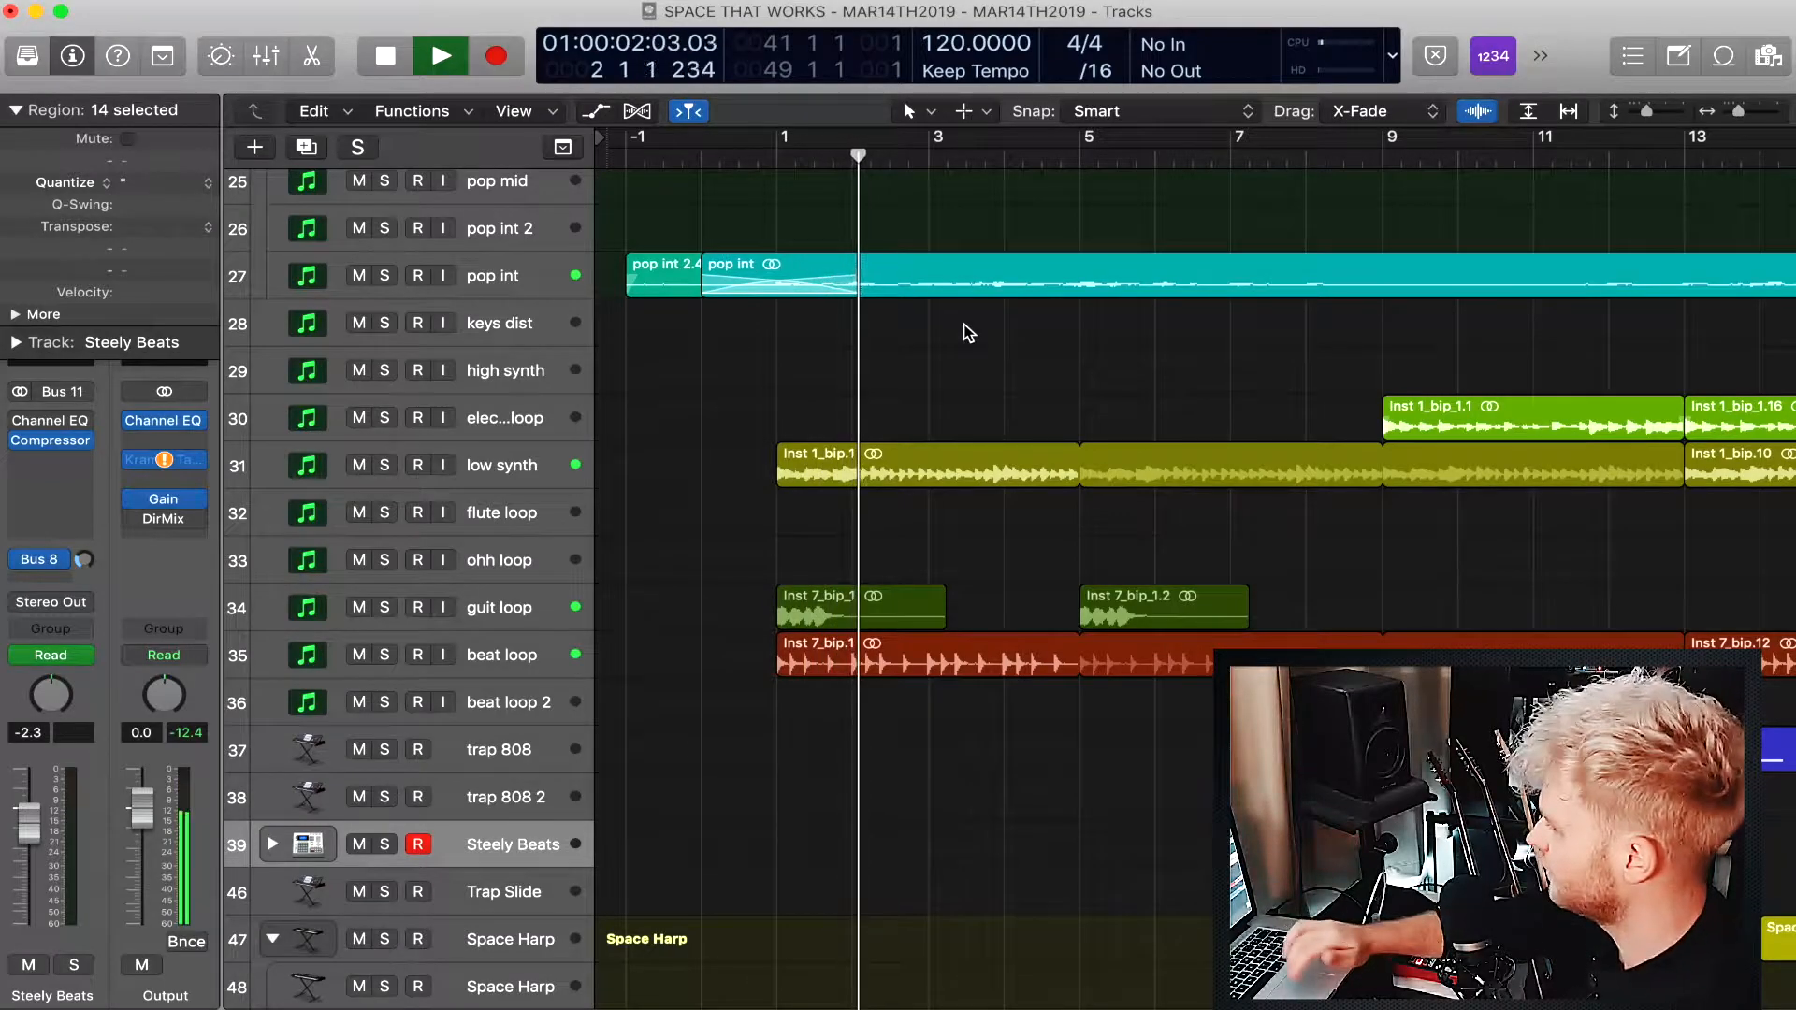
scroll(1346, 536, "down", 3)
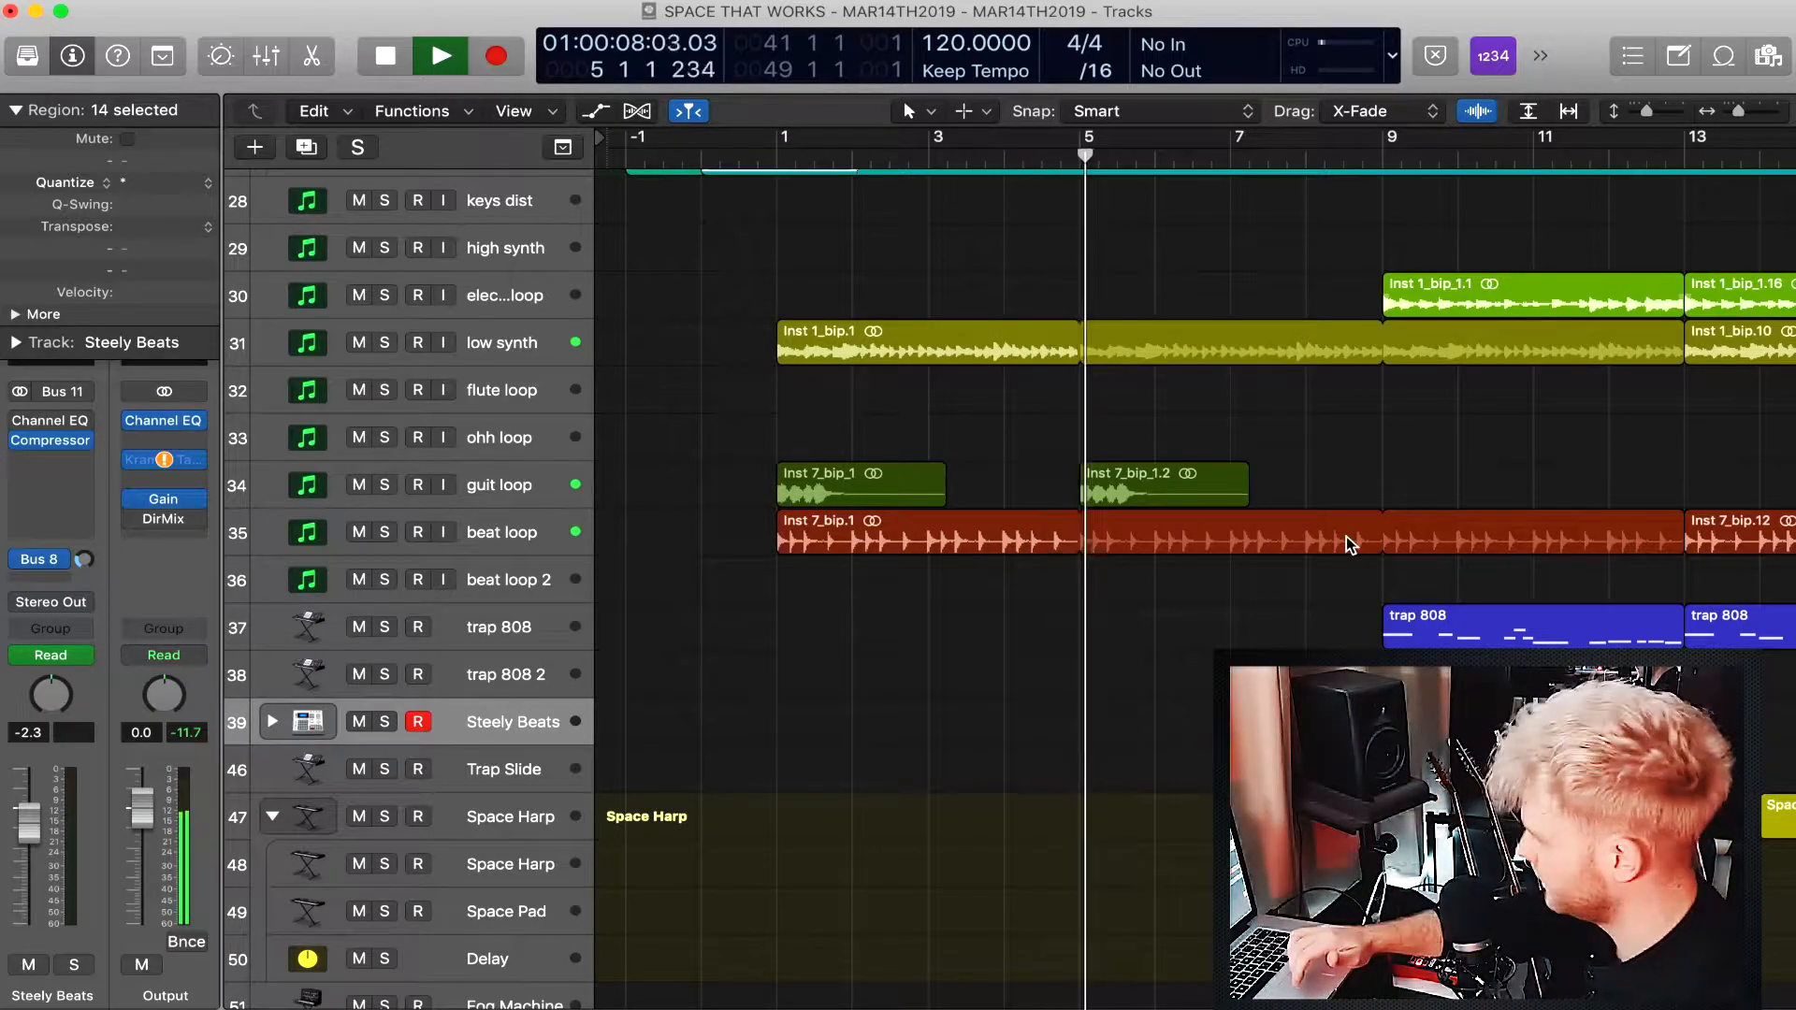
scroll(1345, 536, "up", 3)
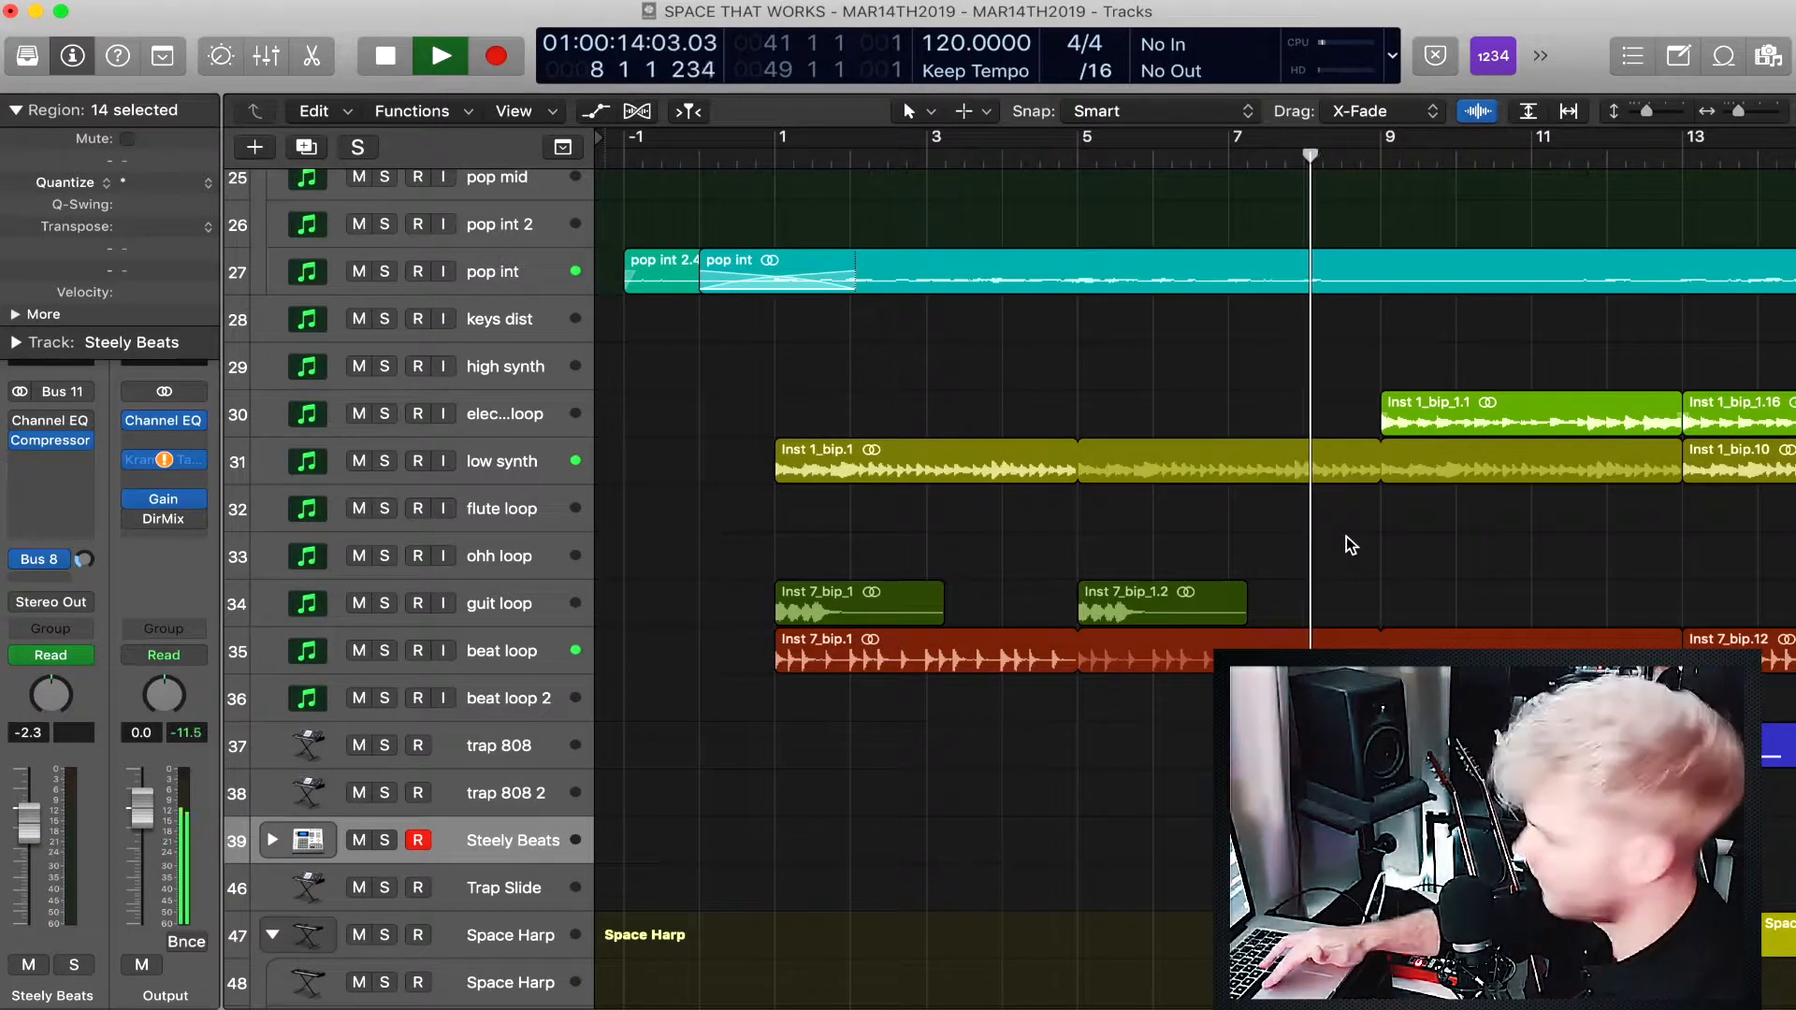
key("space")
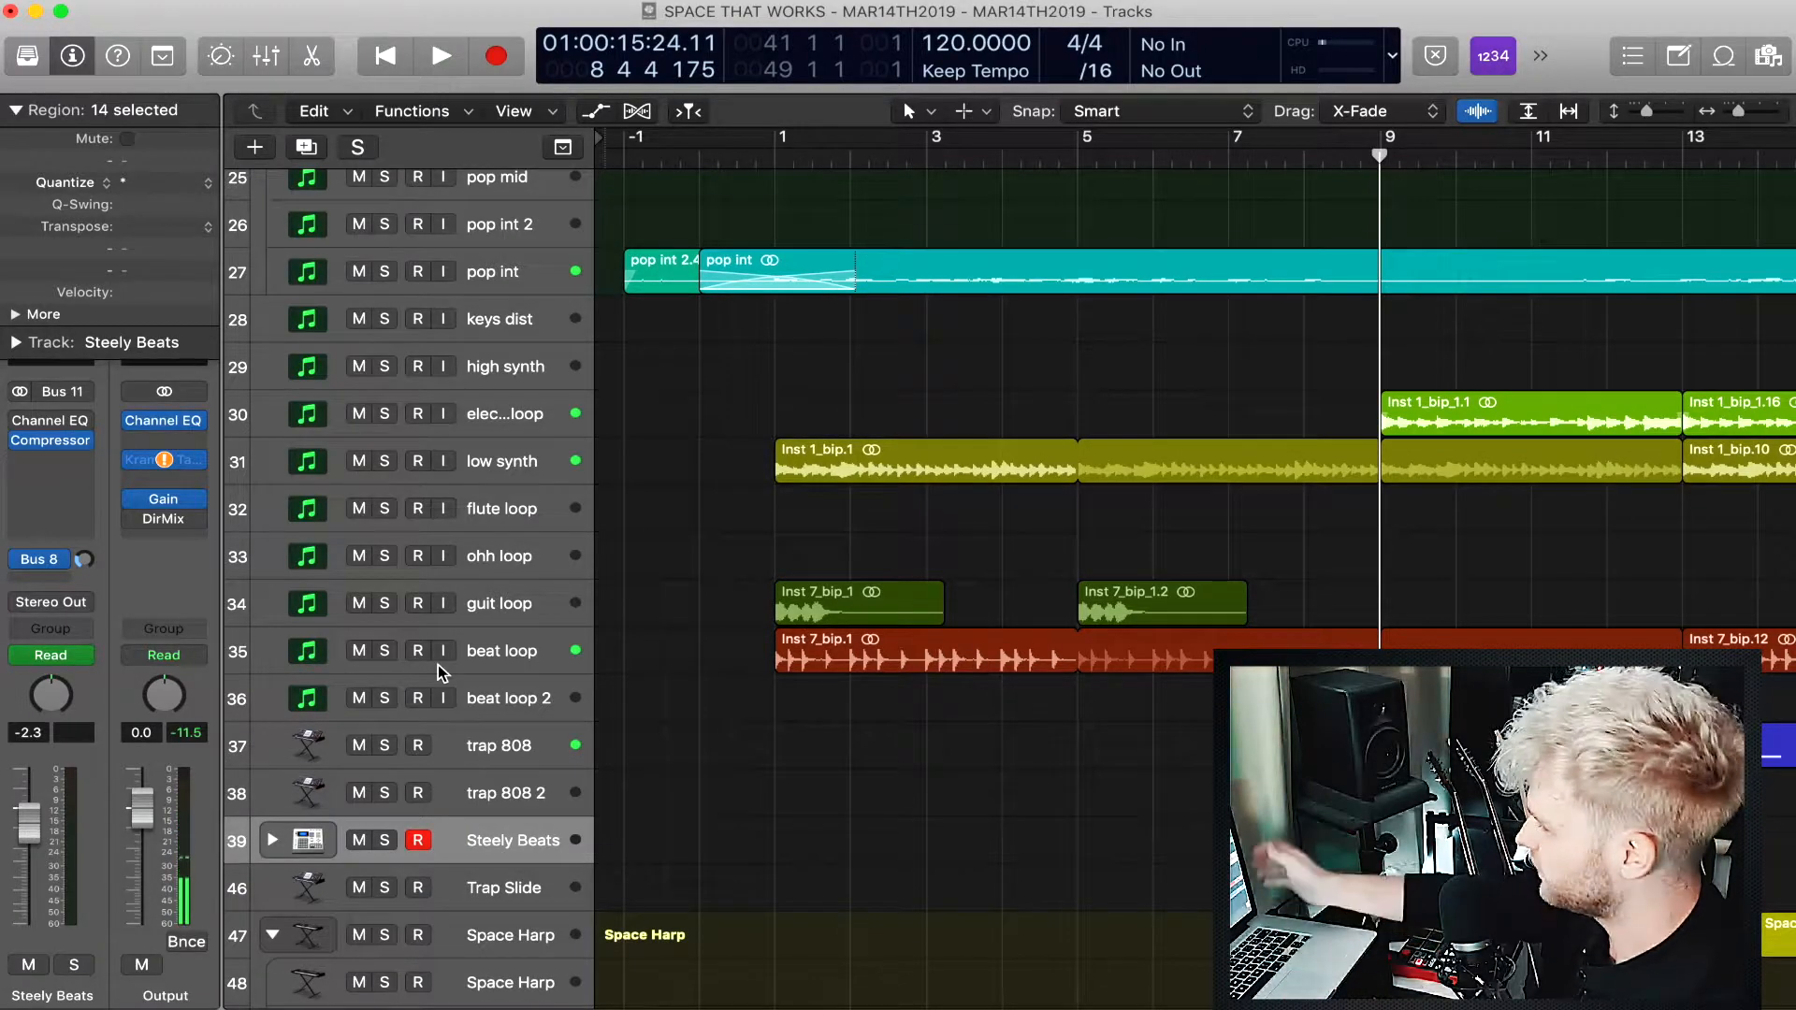
Solo the beat loop track and play it with a cycle range over bars 1 to 5.
left_click(496, 652)
left_click(385, 652)
left_click_drag(781, 145, 1053, 143)
key("space")
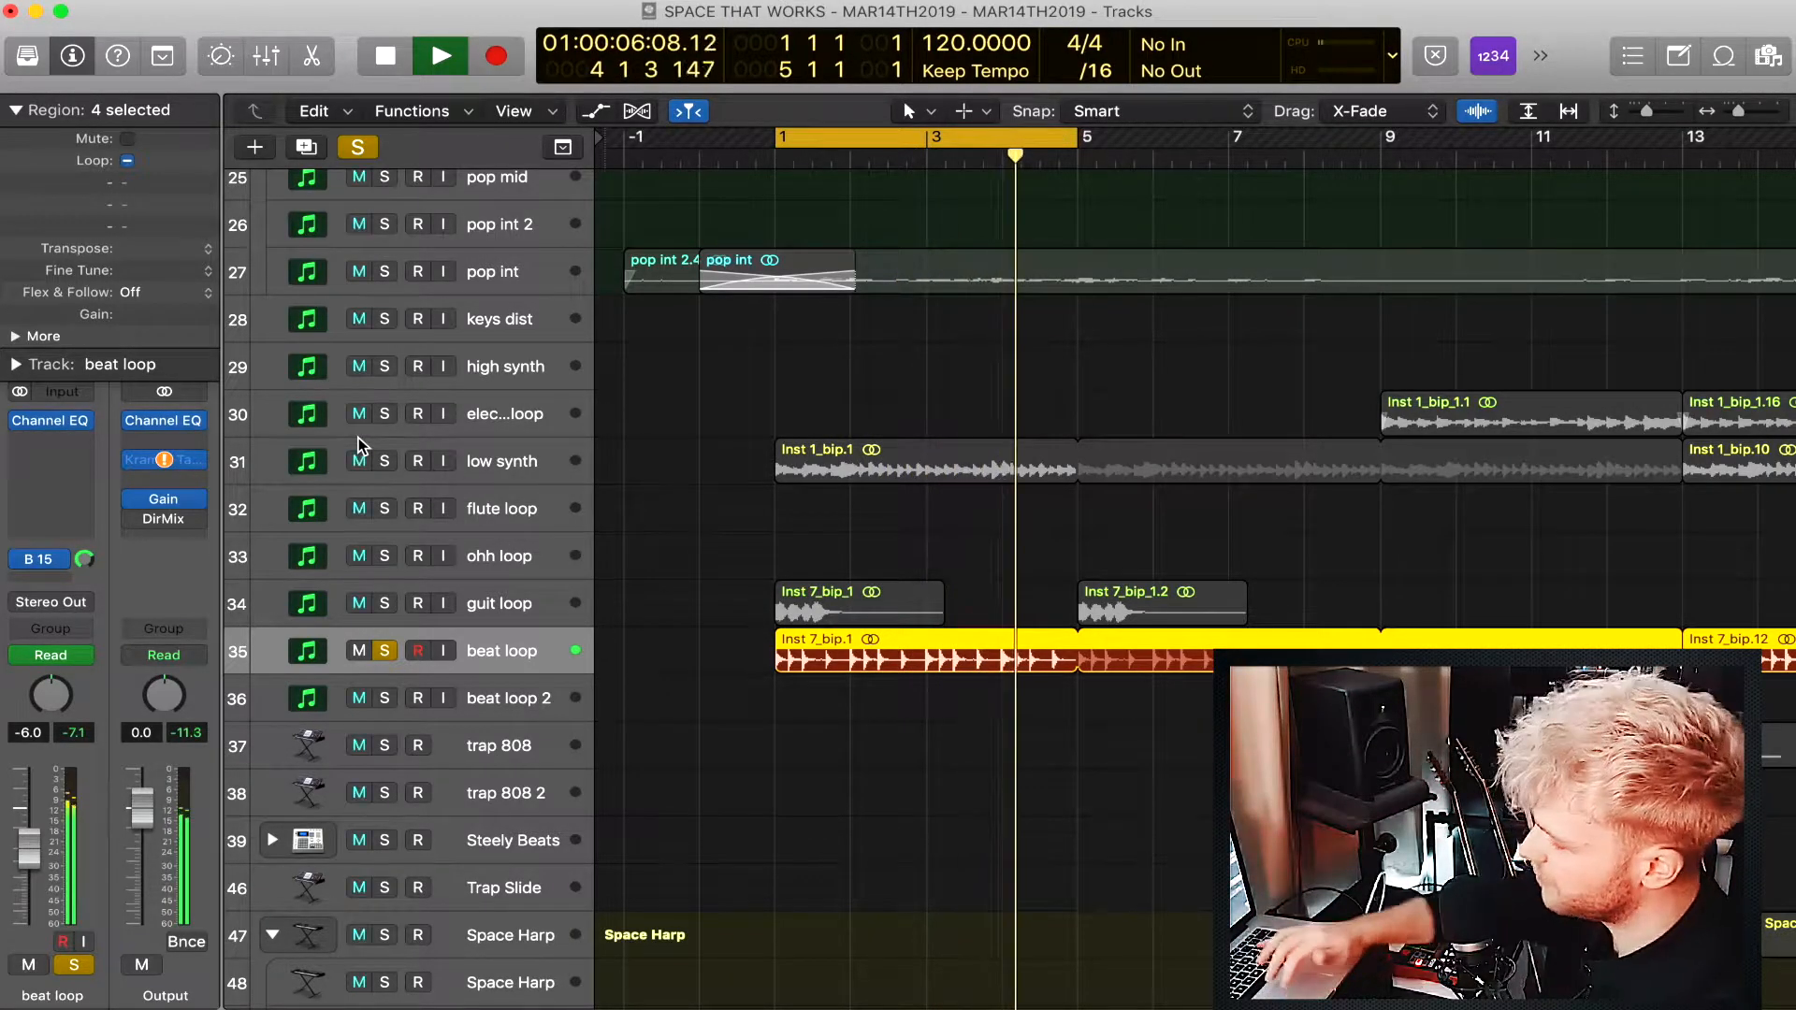
Add the low synth and guit loop tracks to the soloed beat loop and listen to them together.
left_click(384, 461)
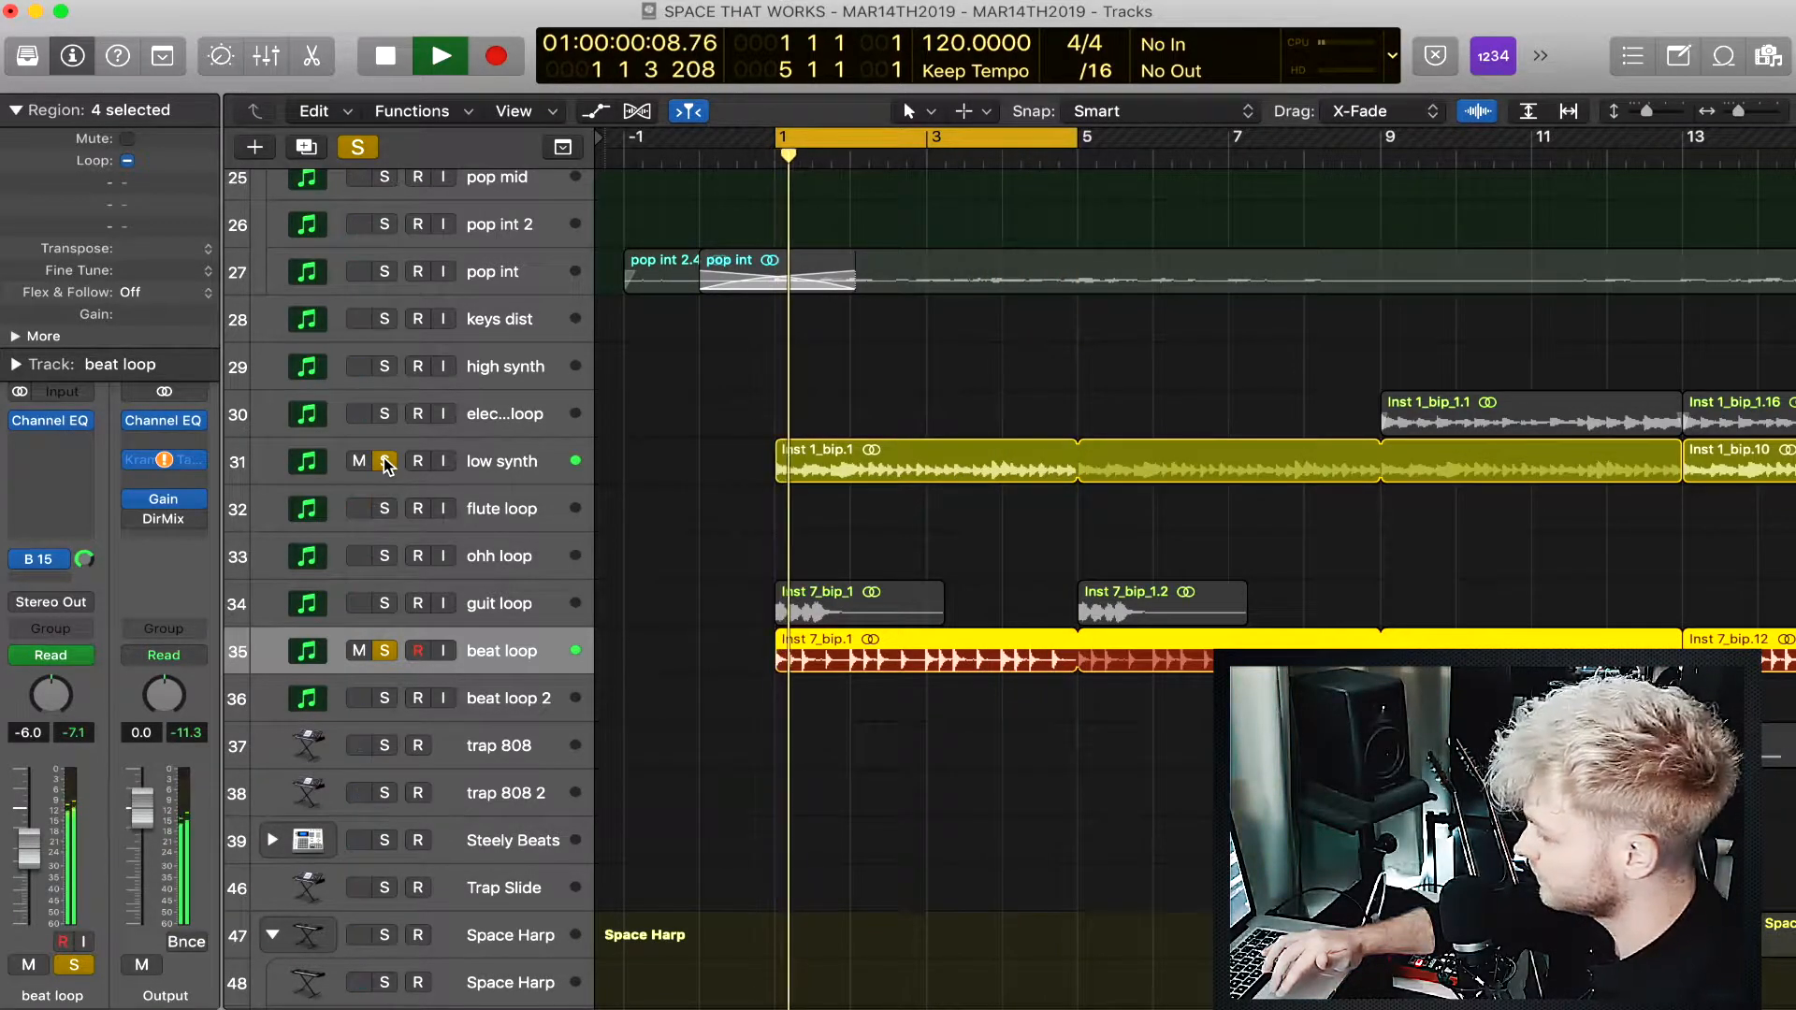
key("space")
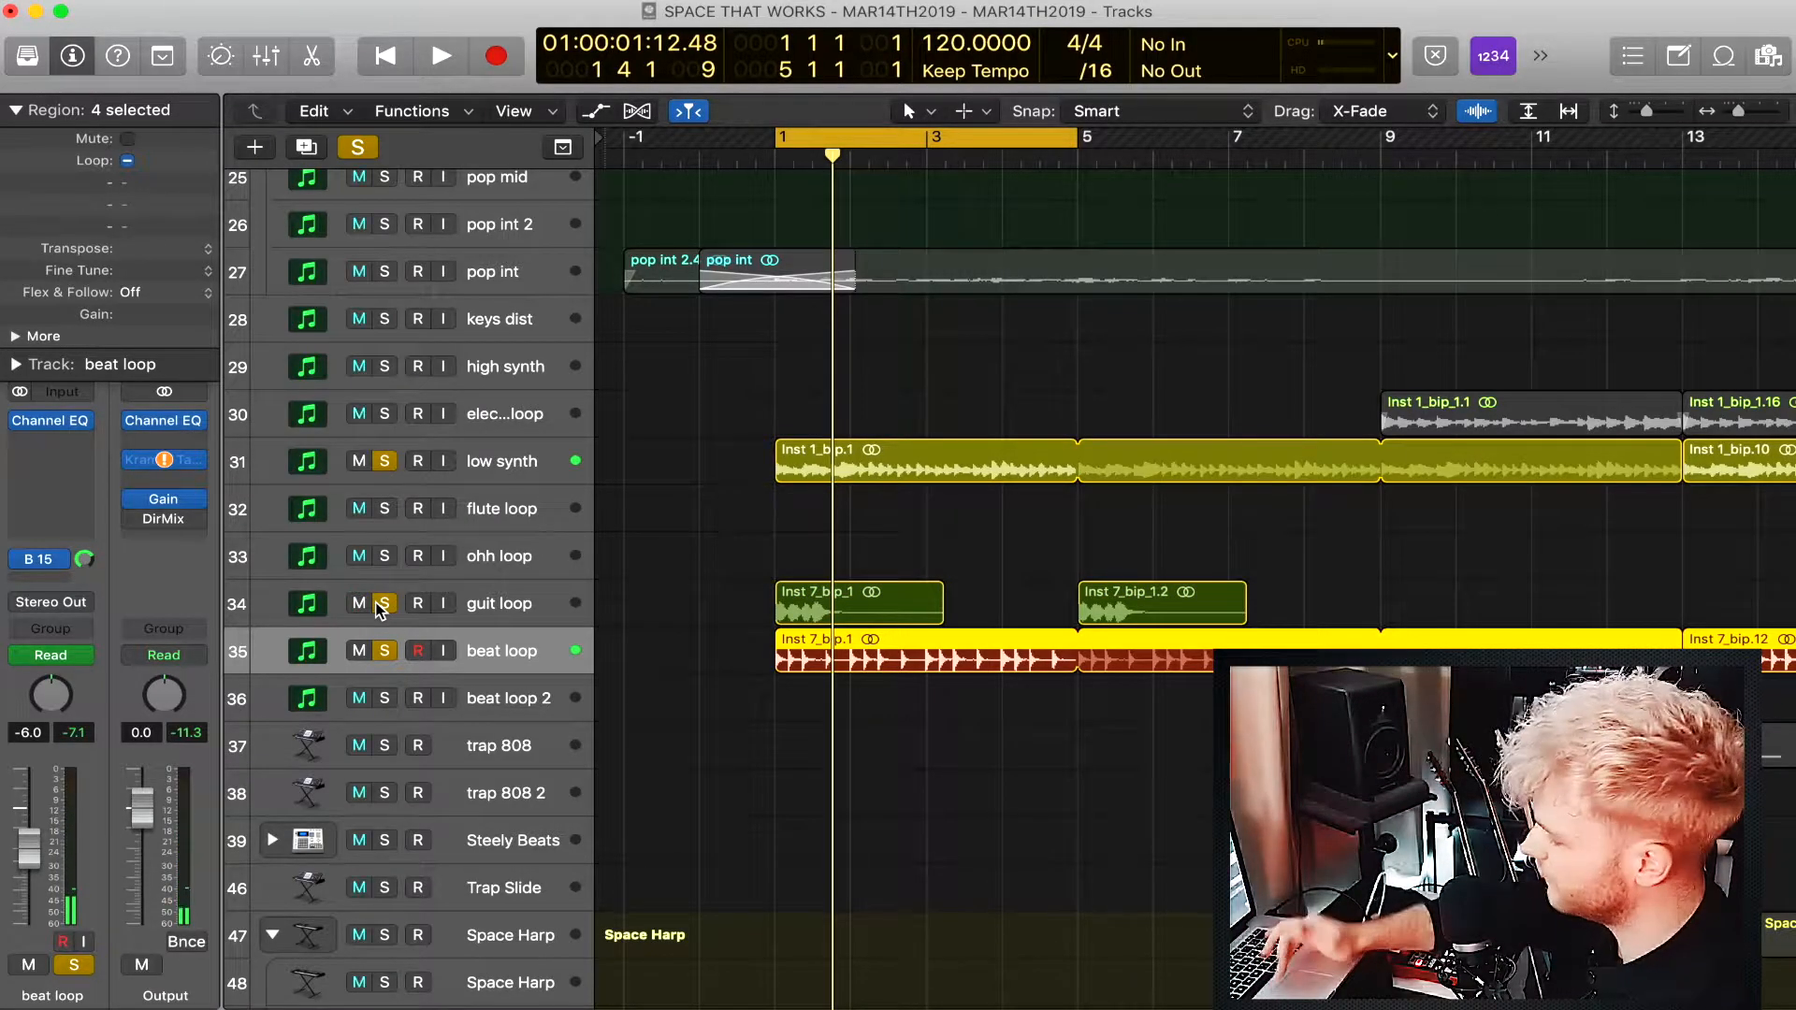
key("space")
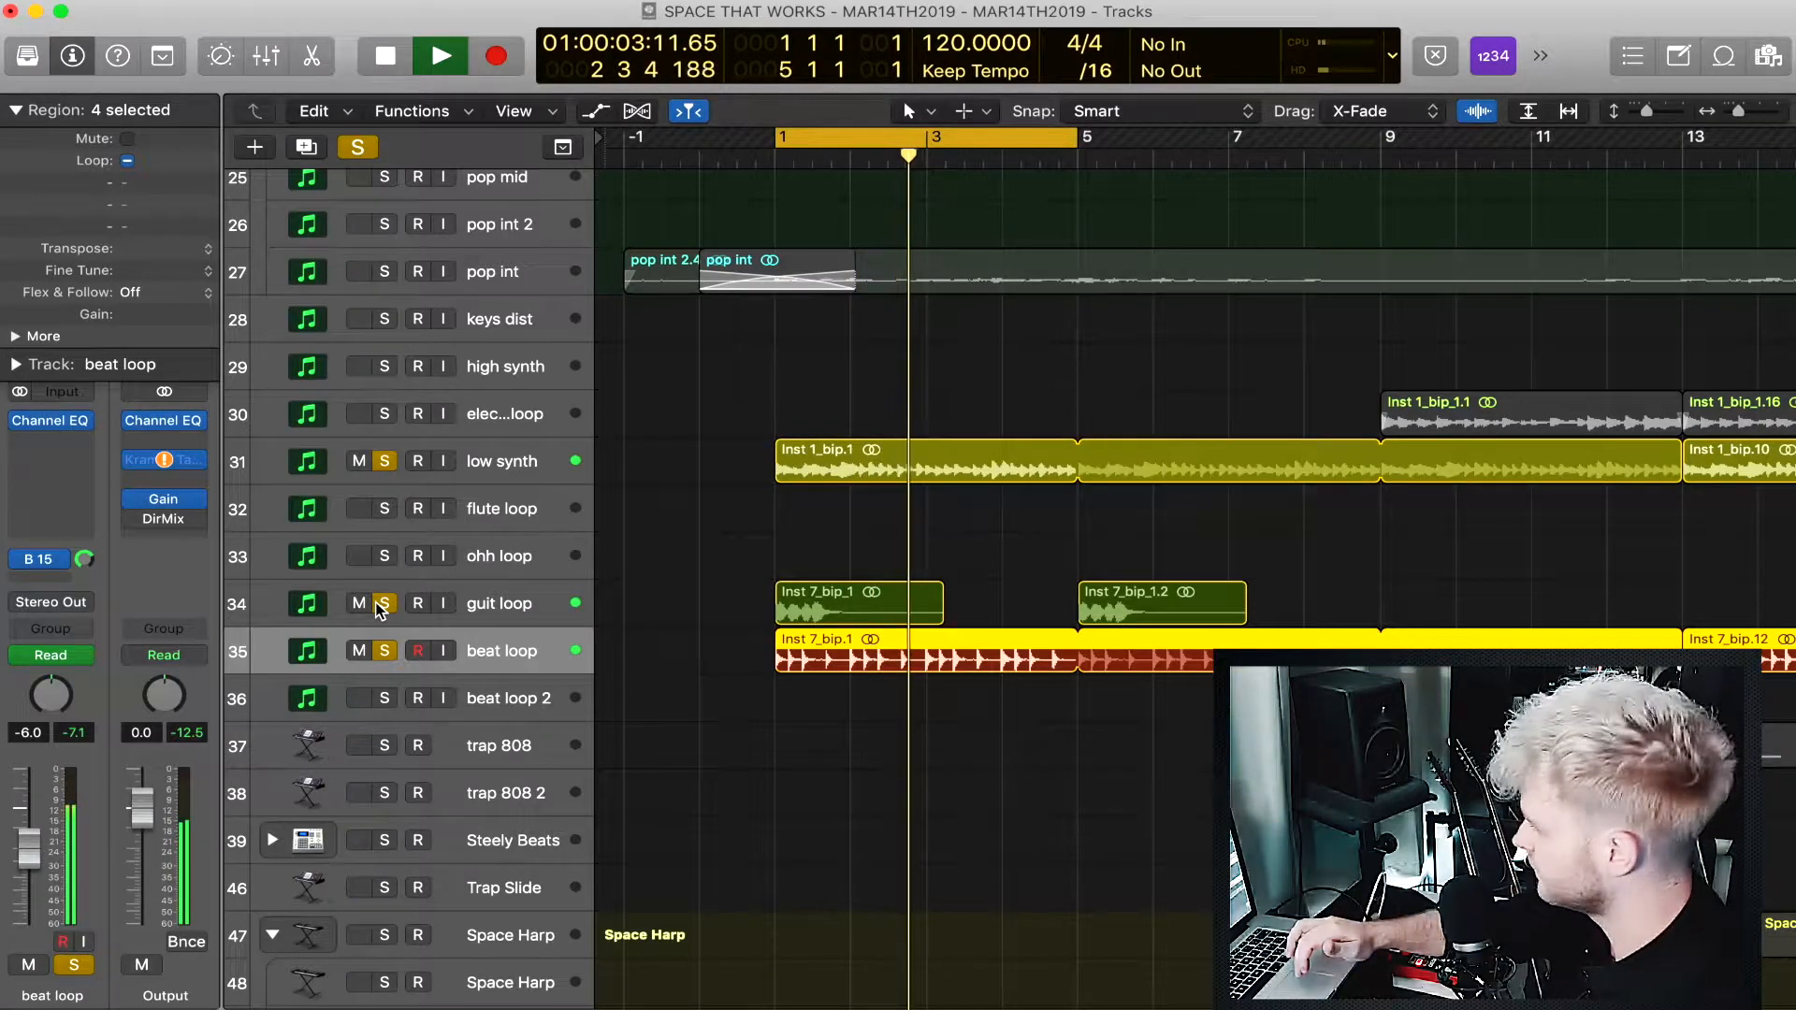
key("space")
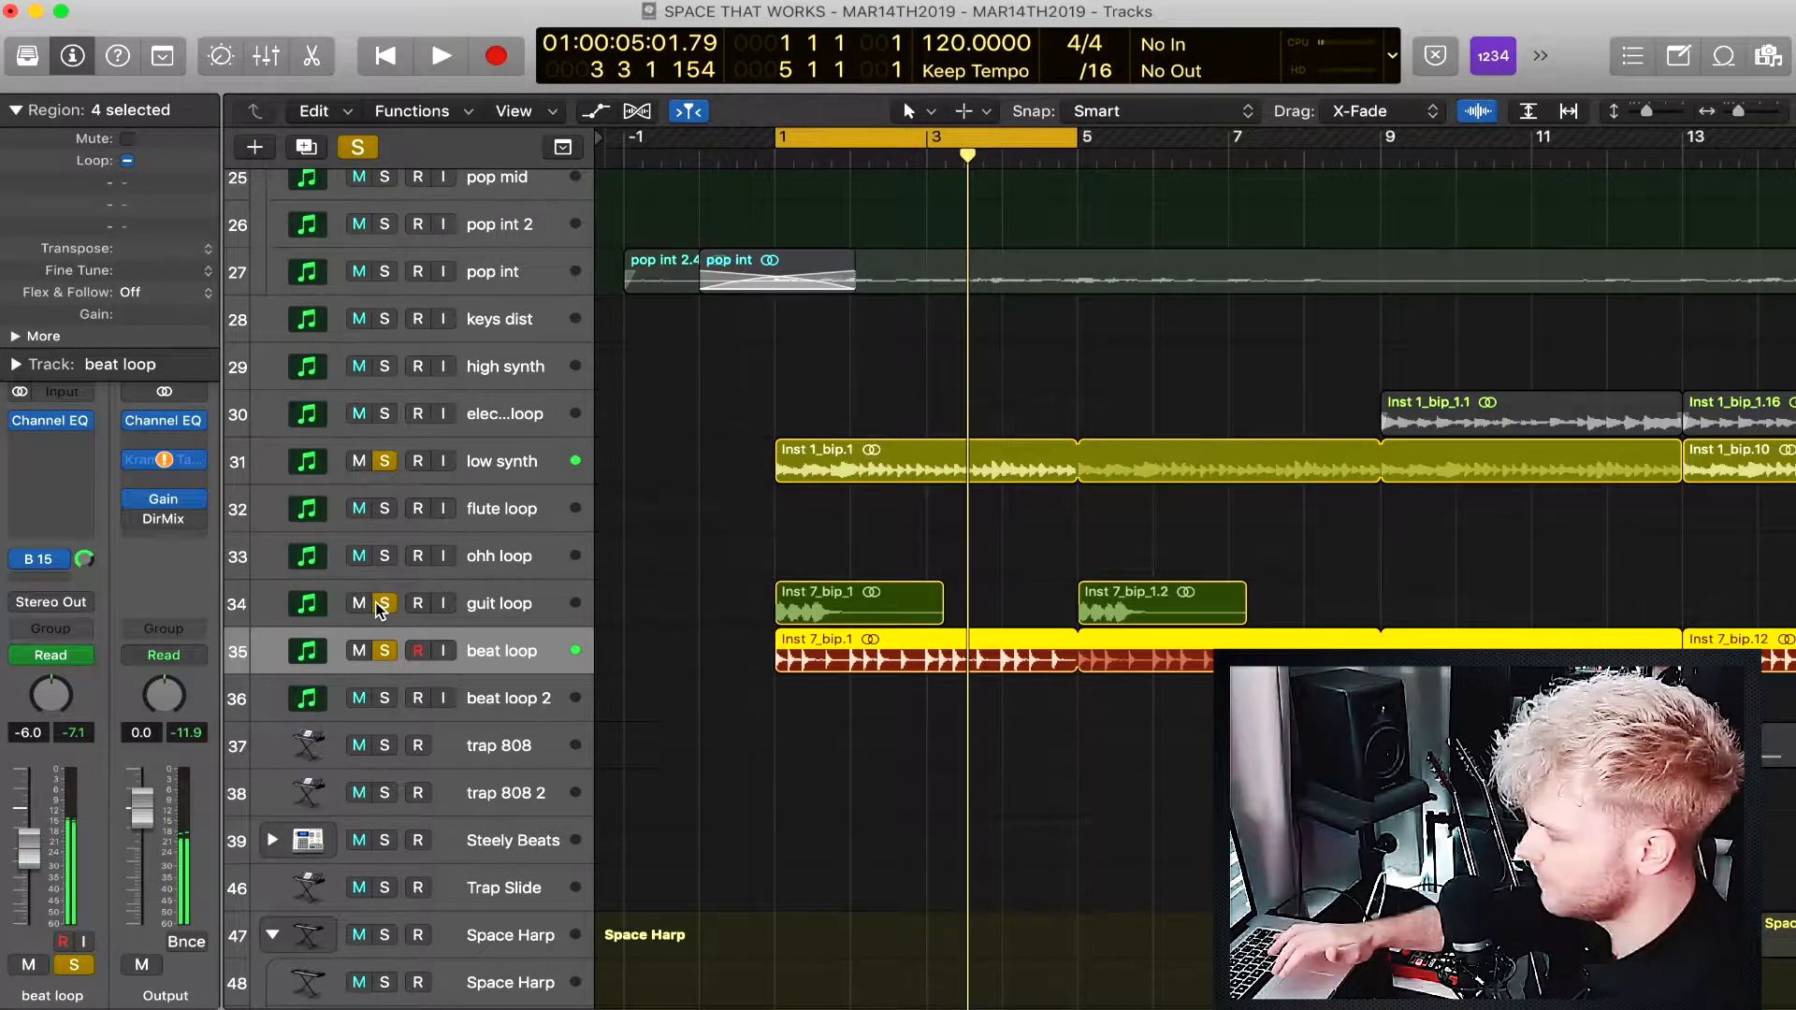
Solo the pop int track and go through the tracks of the POP FX stack, ending with its main track selected.
left_click(385, 272)
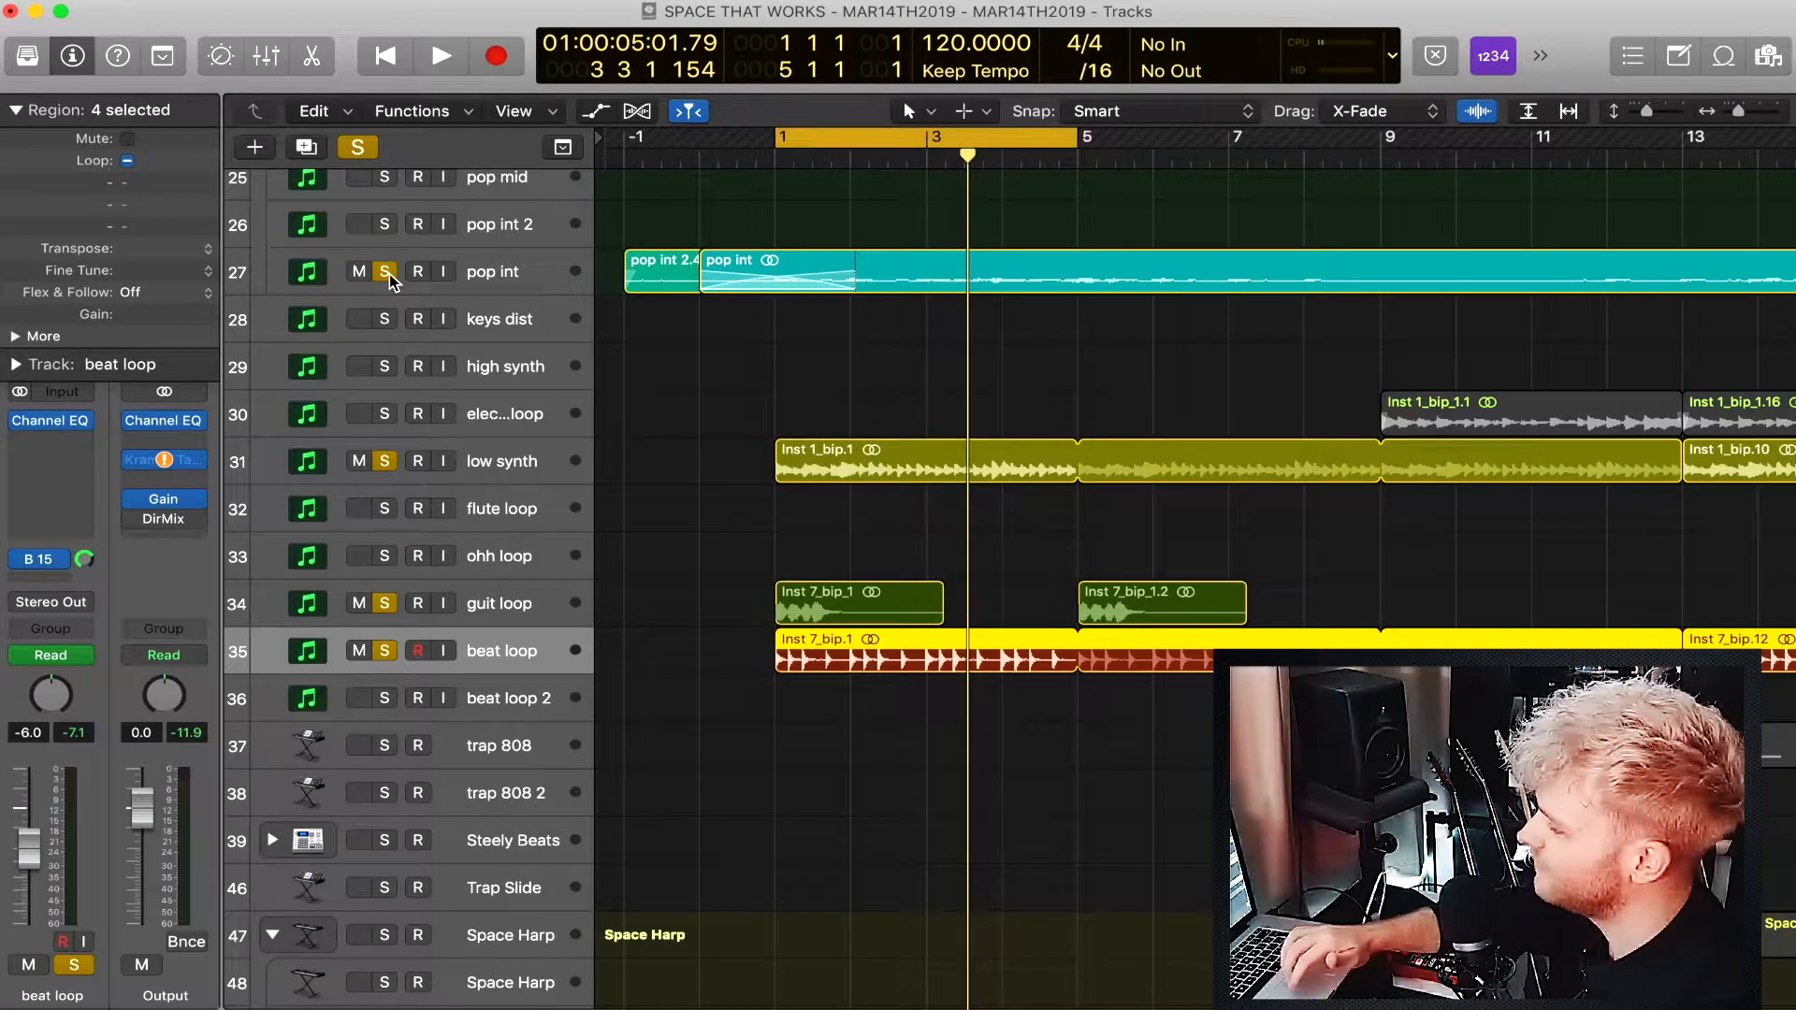
scroll(389, 273, "up", 4)
scroll(391, 281, "up", 6)
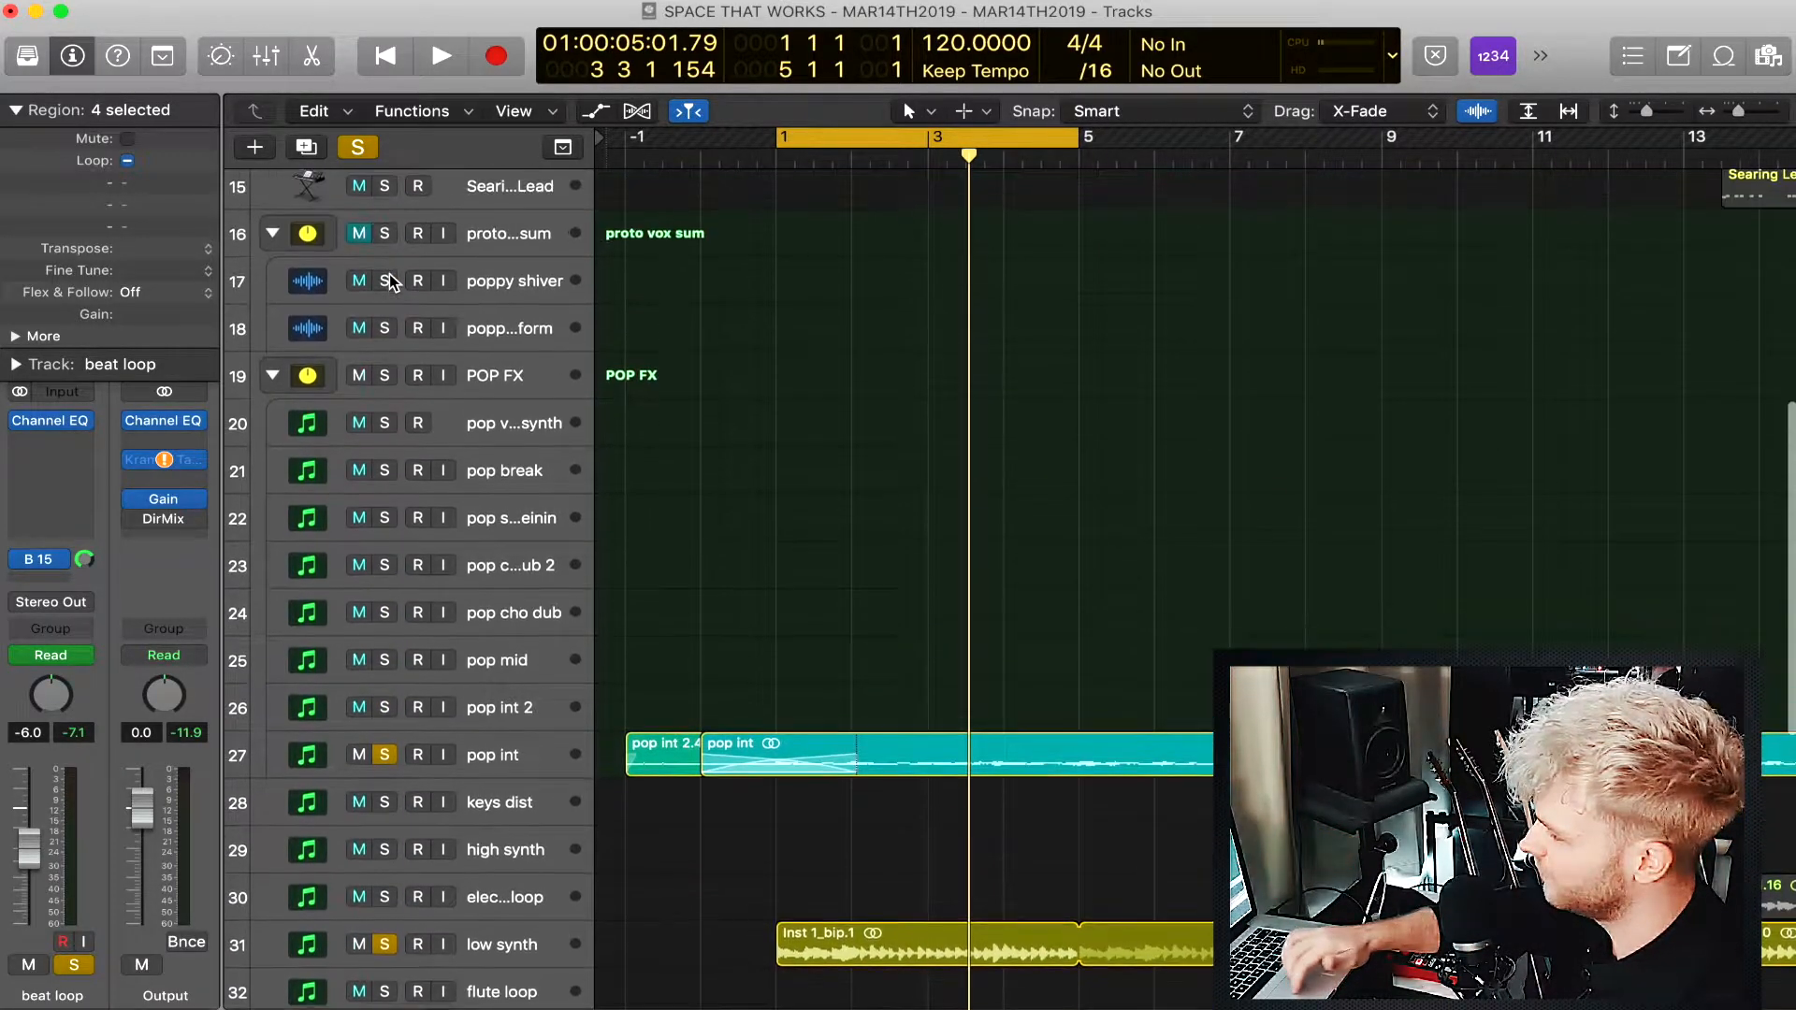
left_click(500, 765)
left_click(487, 470)
left_click(491, 518)
left_click(491, 570)
left_click(510, 378)
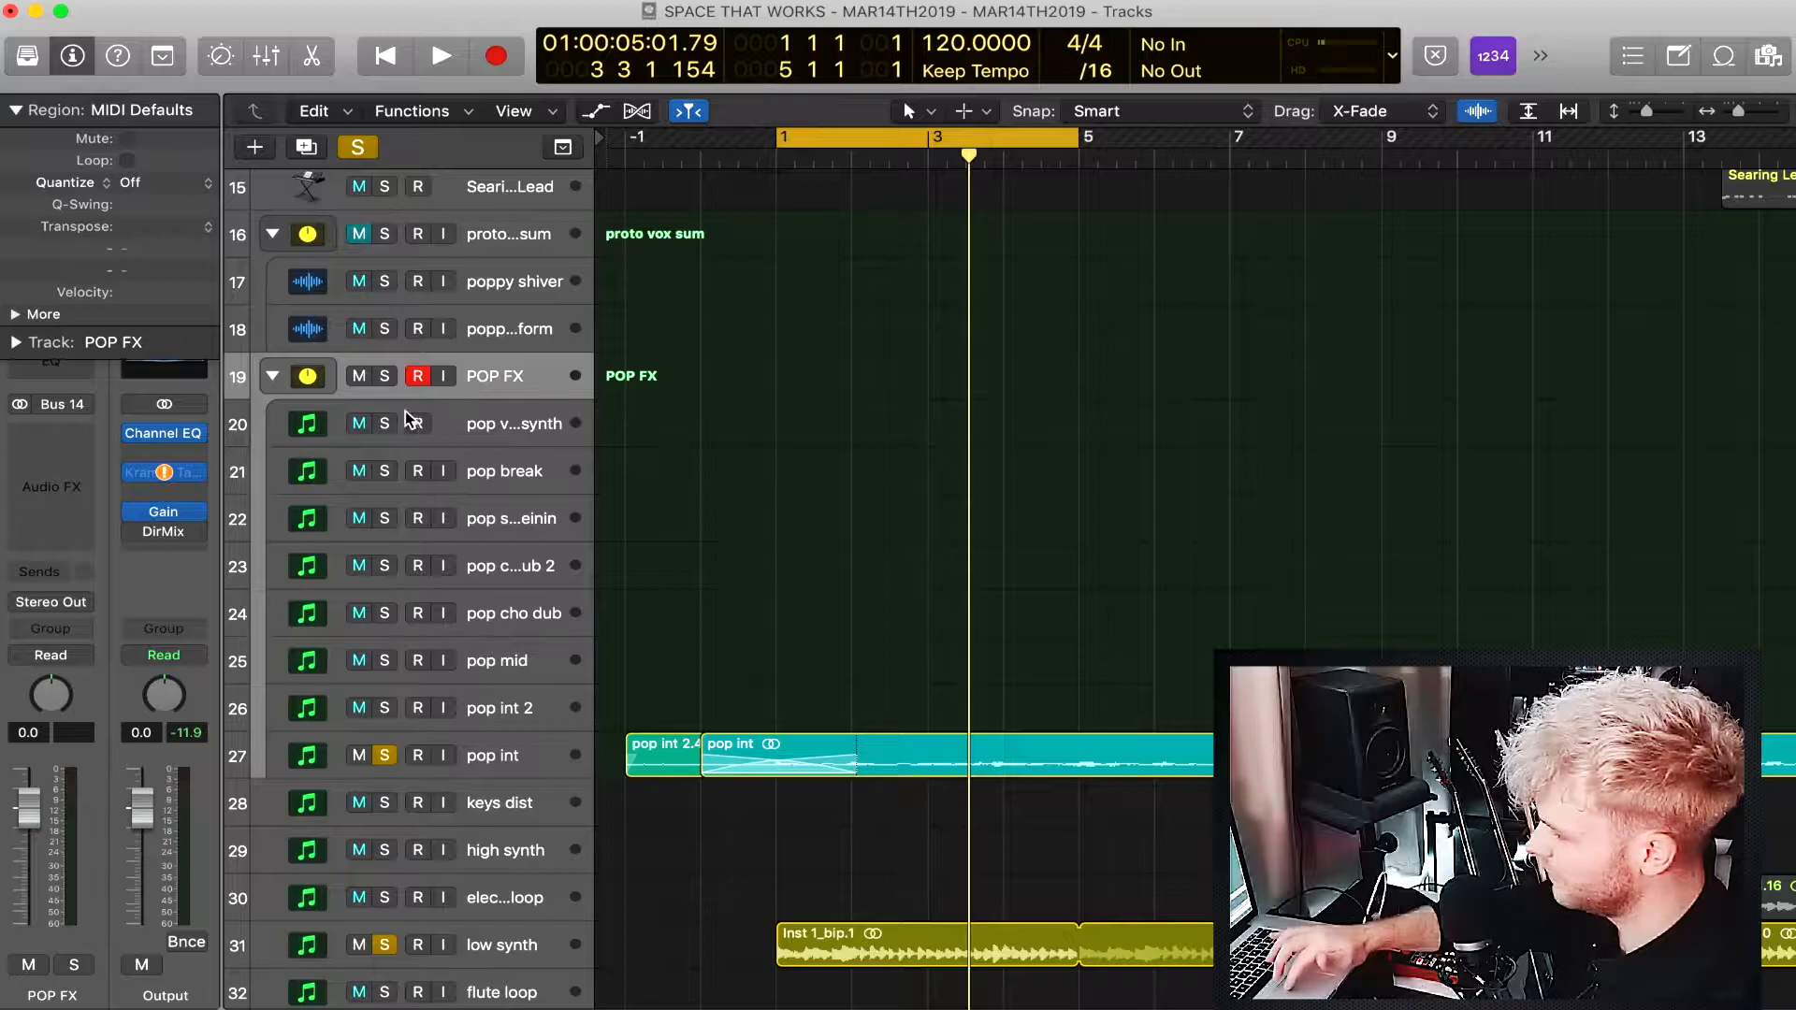
Clear the solo on all tracks and listen to the pop int track soloed on its own.
scroll(487, 778, "down", 5)
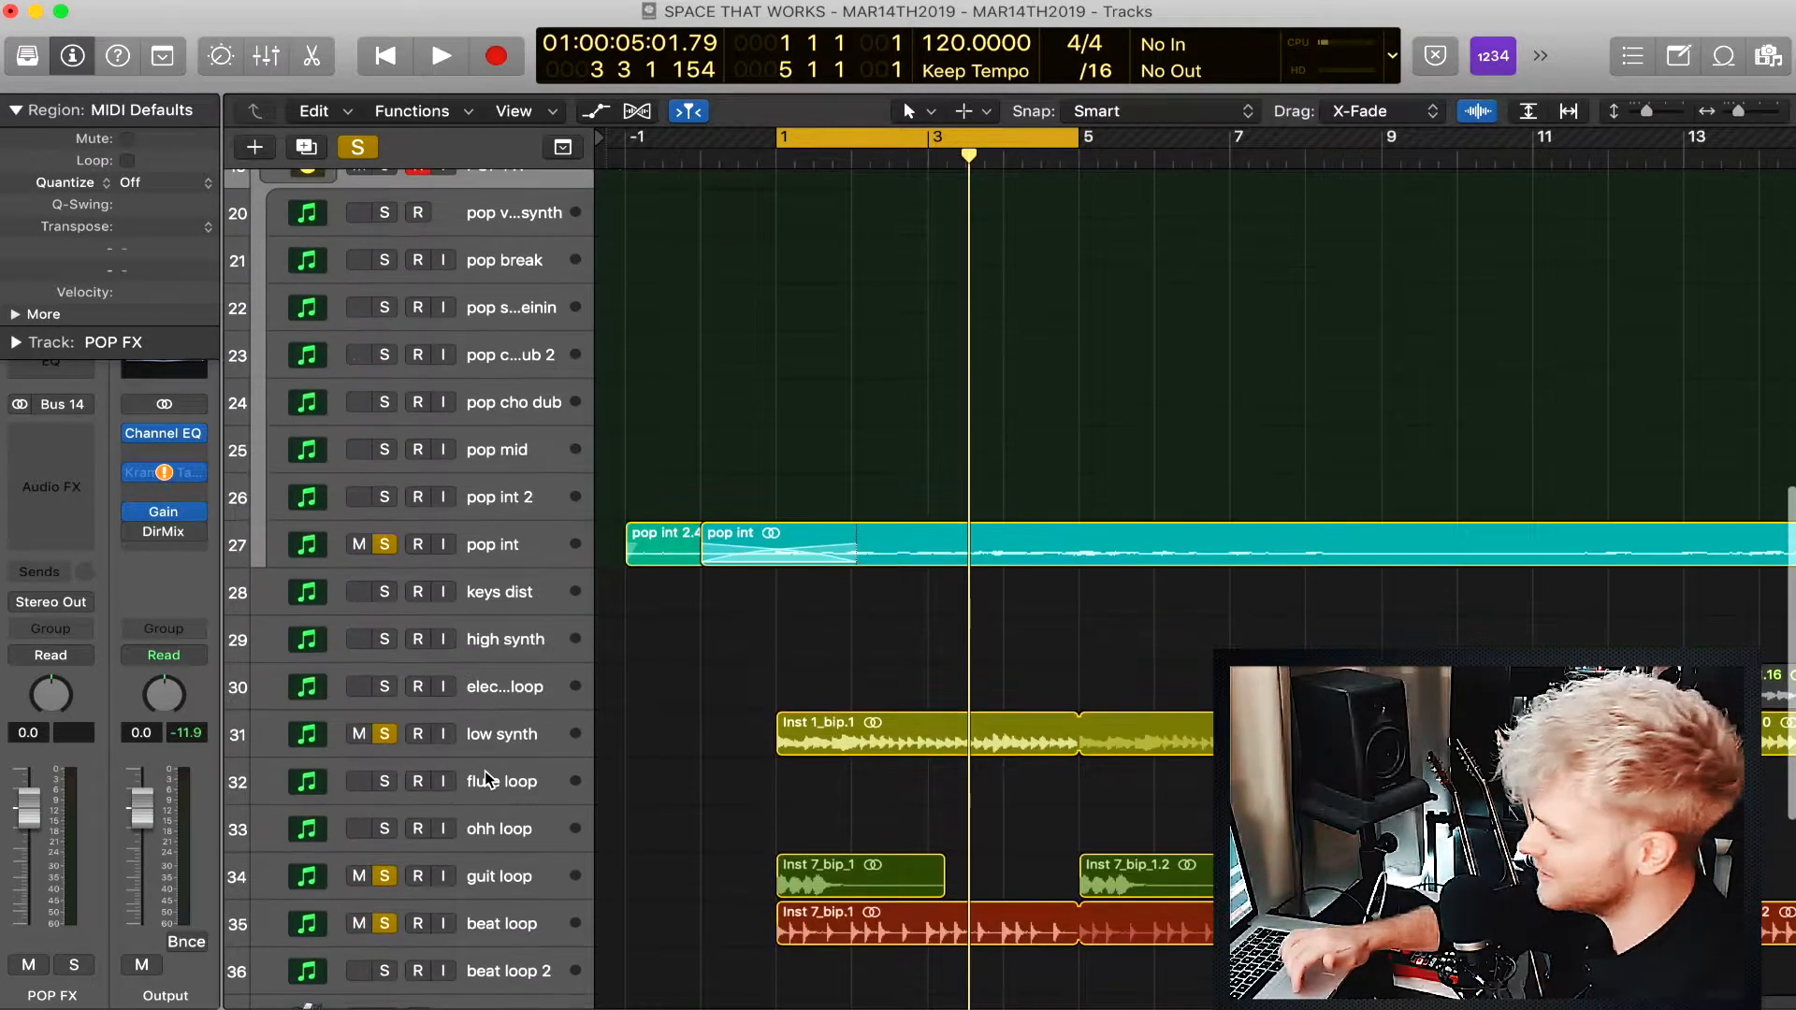
scroll(487, 778, "down", 3)
scroll(487, 779, "up", 4)
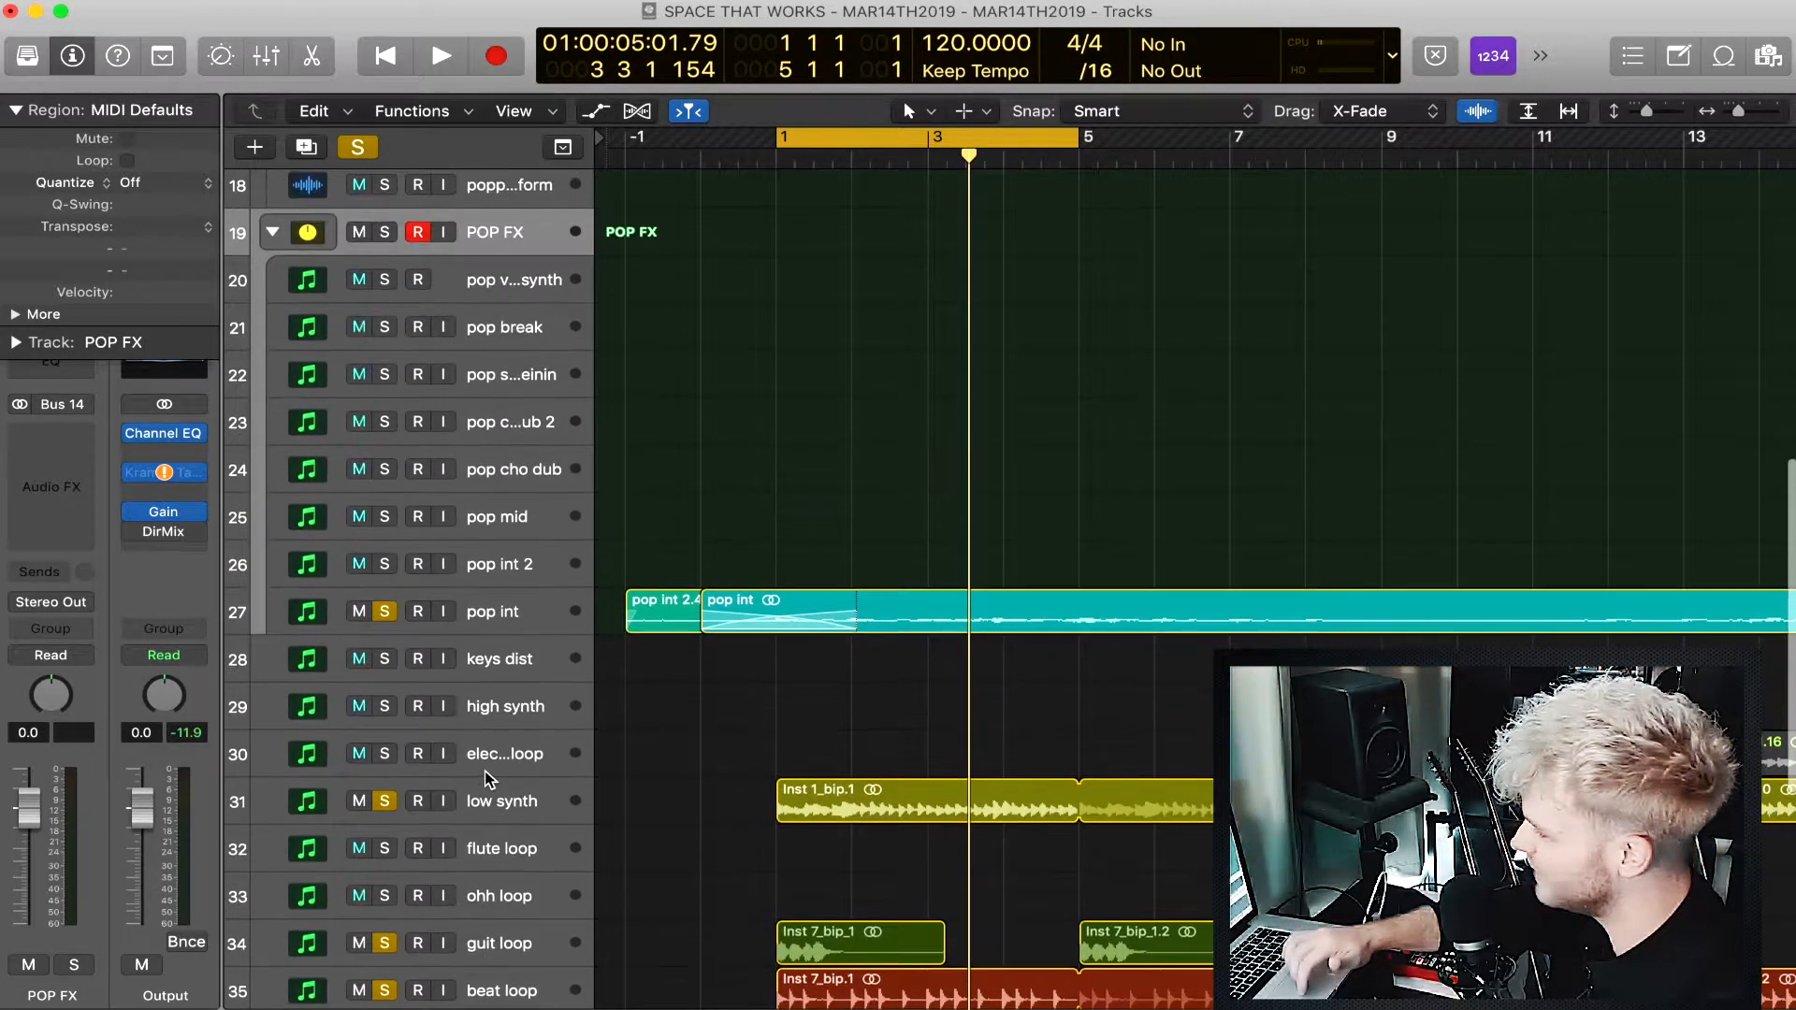
left_click(385, 610)
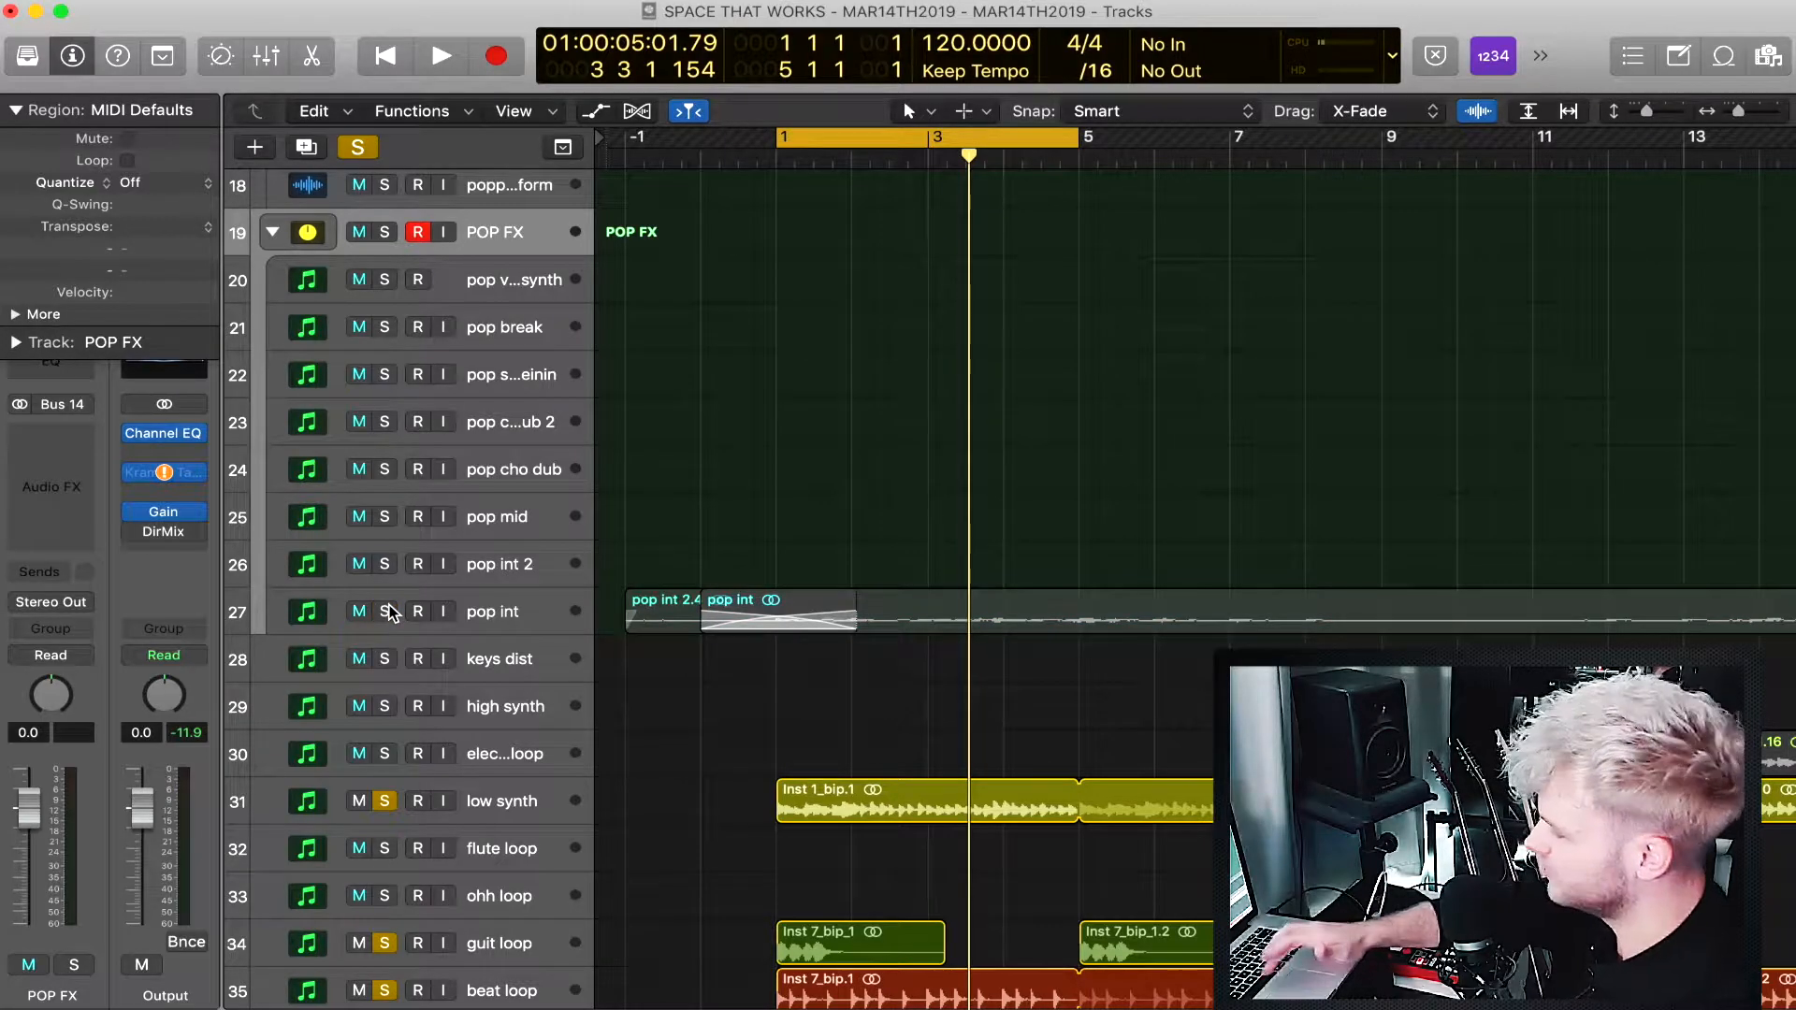
left_click(358, 141)
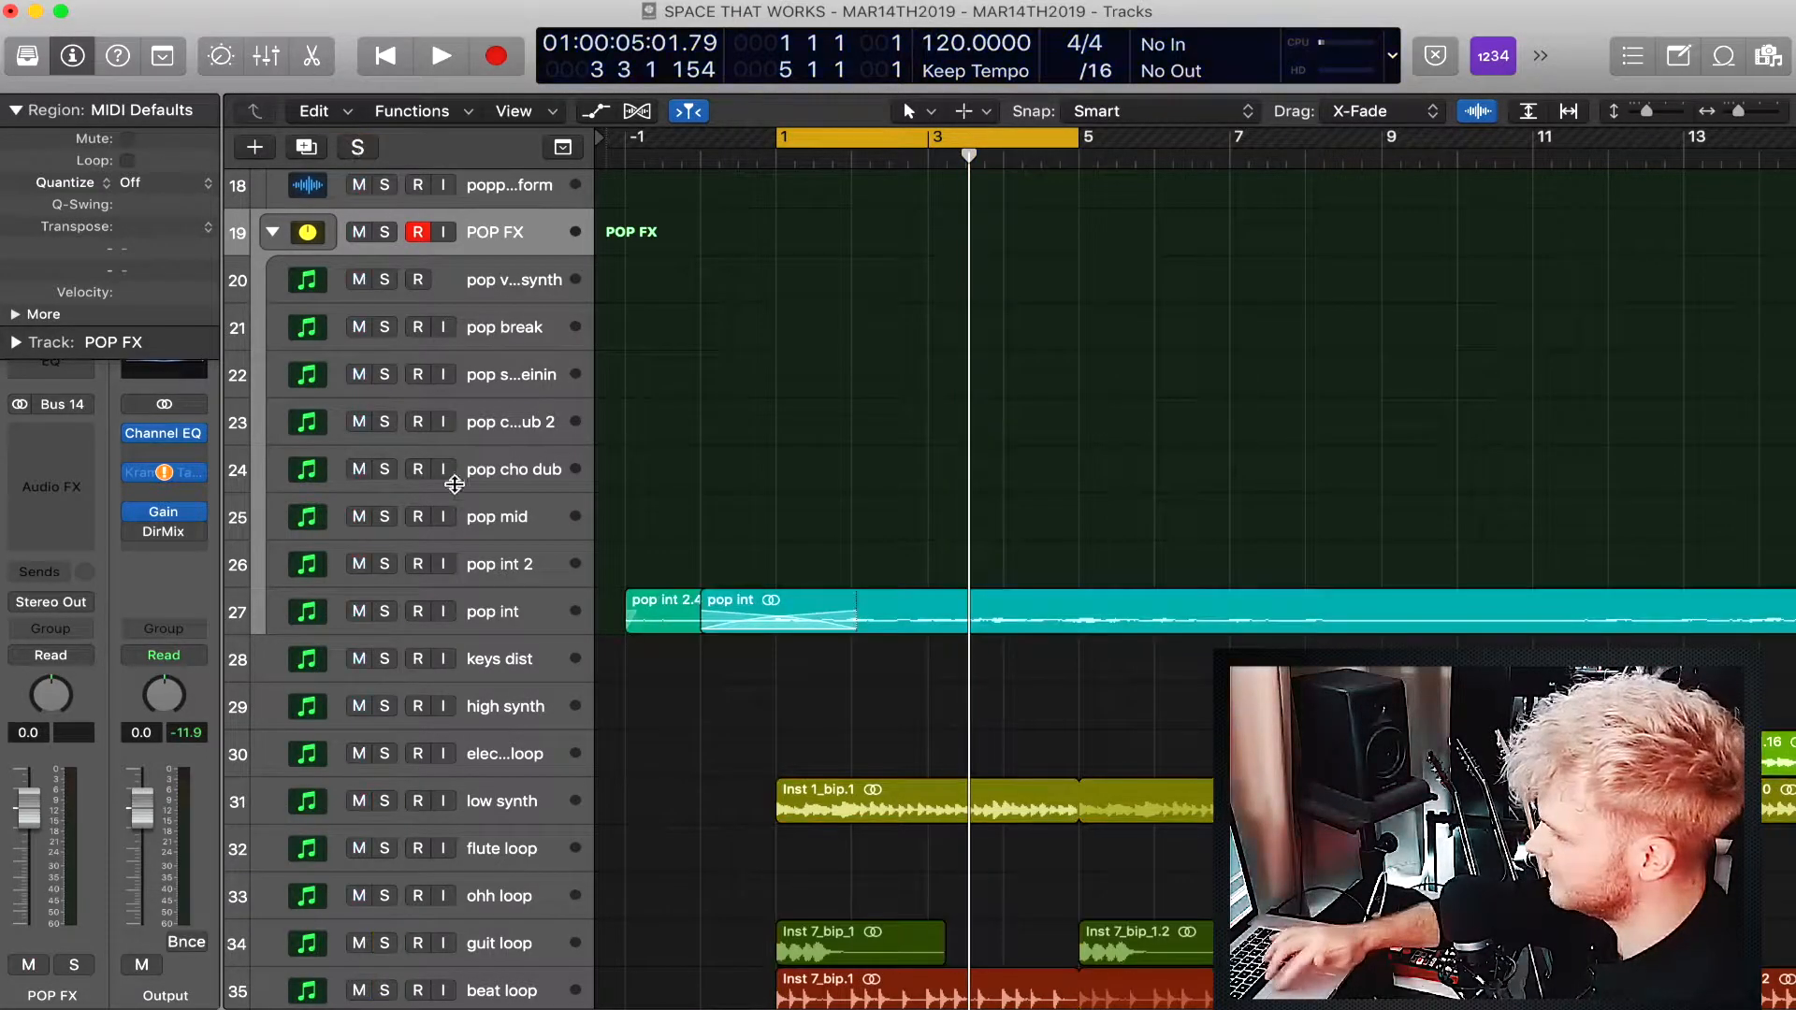
left_click(386, 612)
key("space")
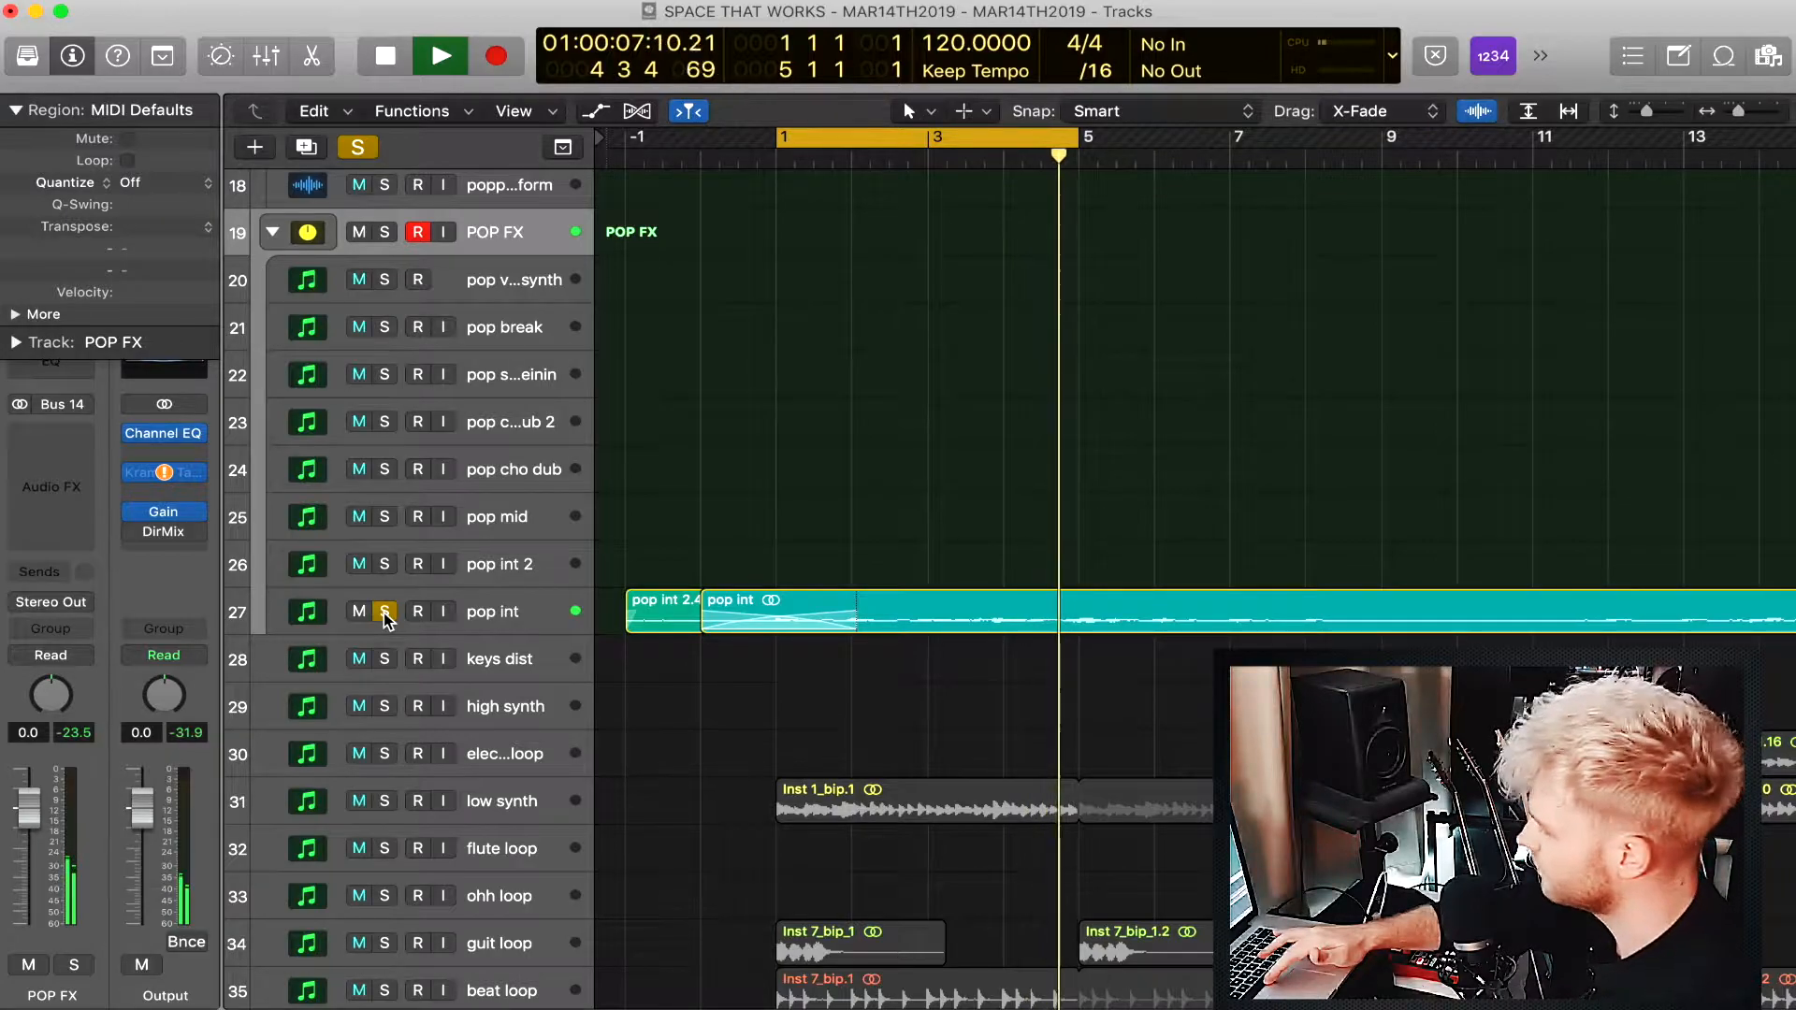
key("space")
Clear the pop int solo and play all tracks together through the cycle range at bars 1 to 5.
left_click(358, 145)
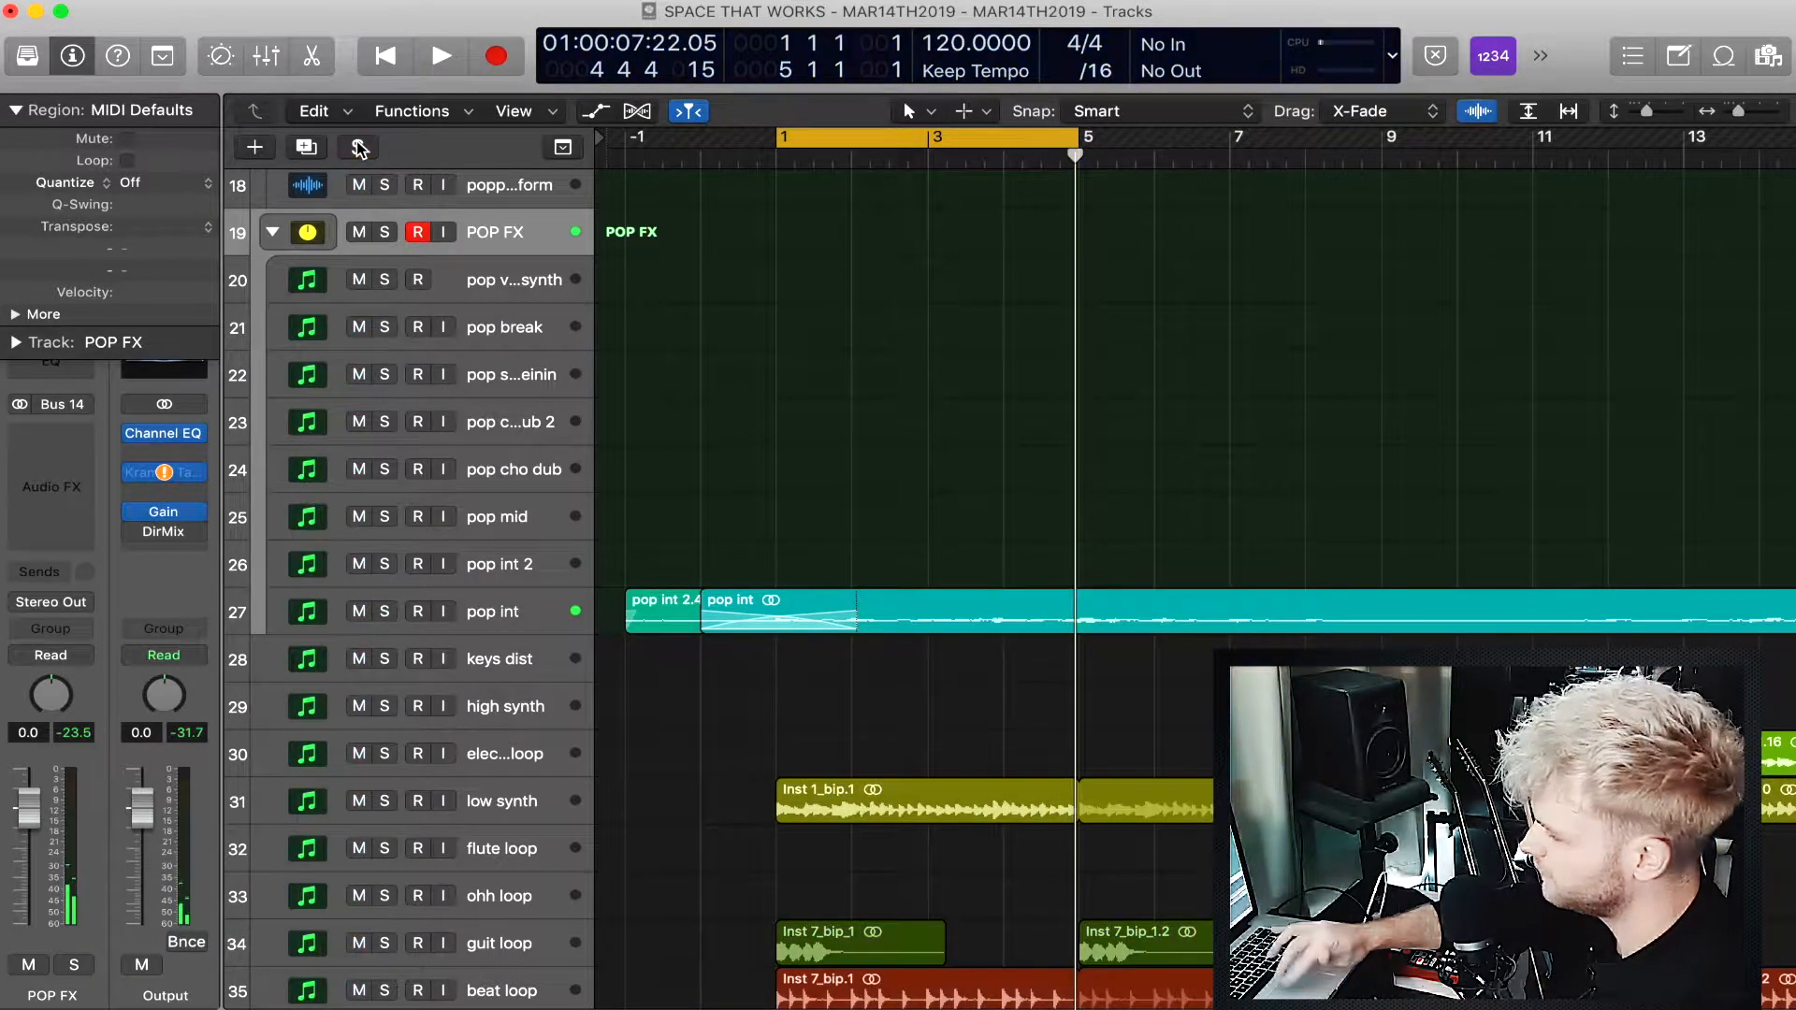
key("space")
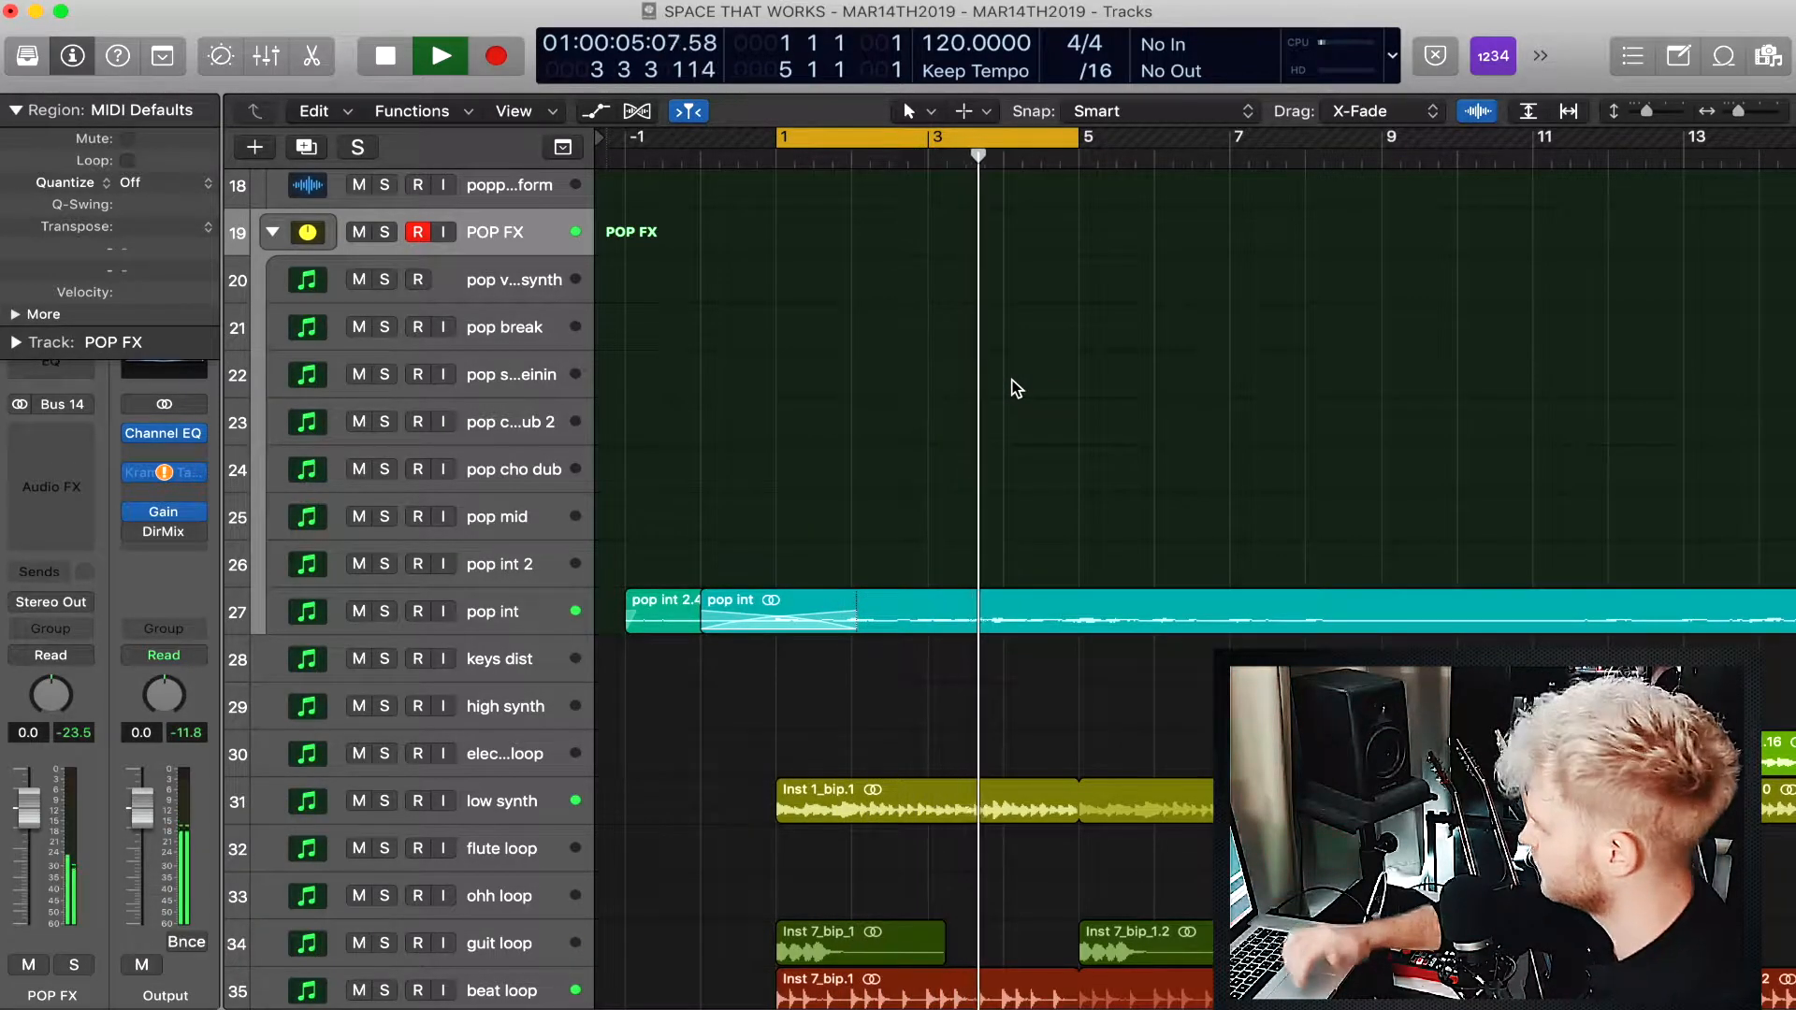
scroll(1016, 389, "down", 3)
scroll(1017, 389, "down", 3)
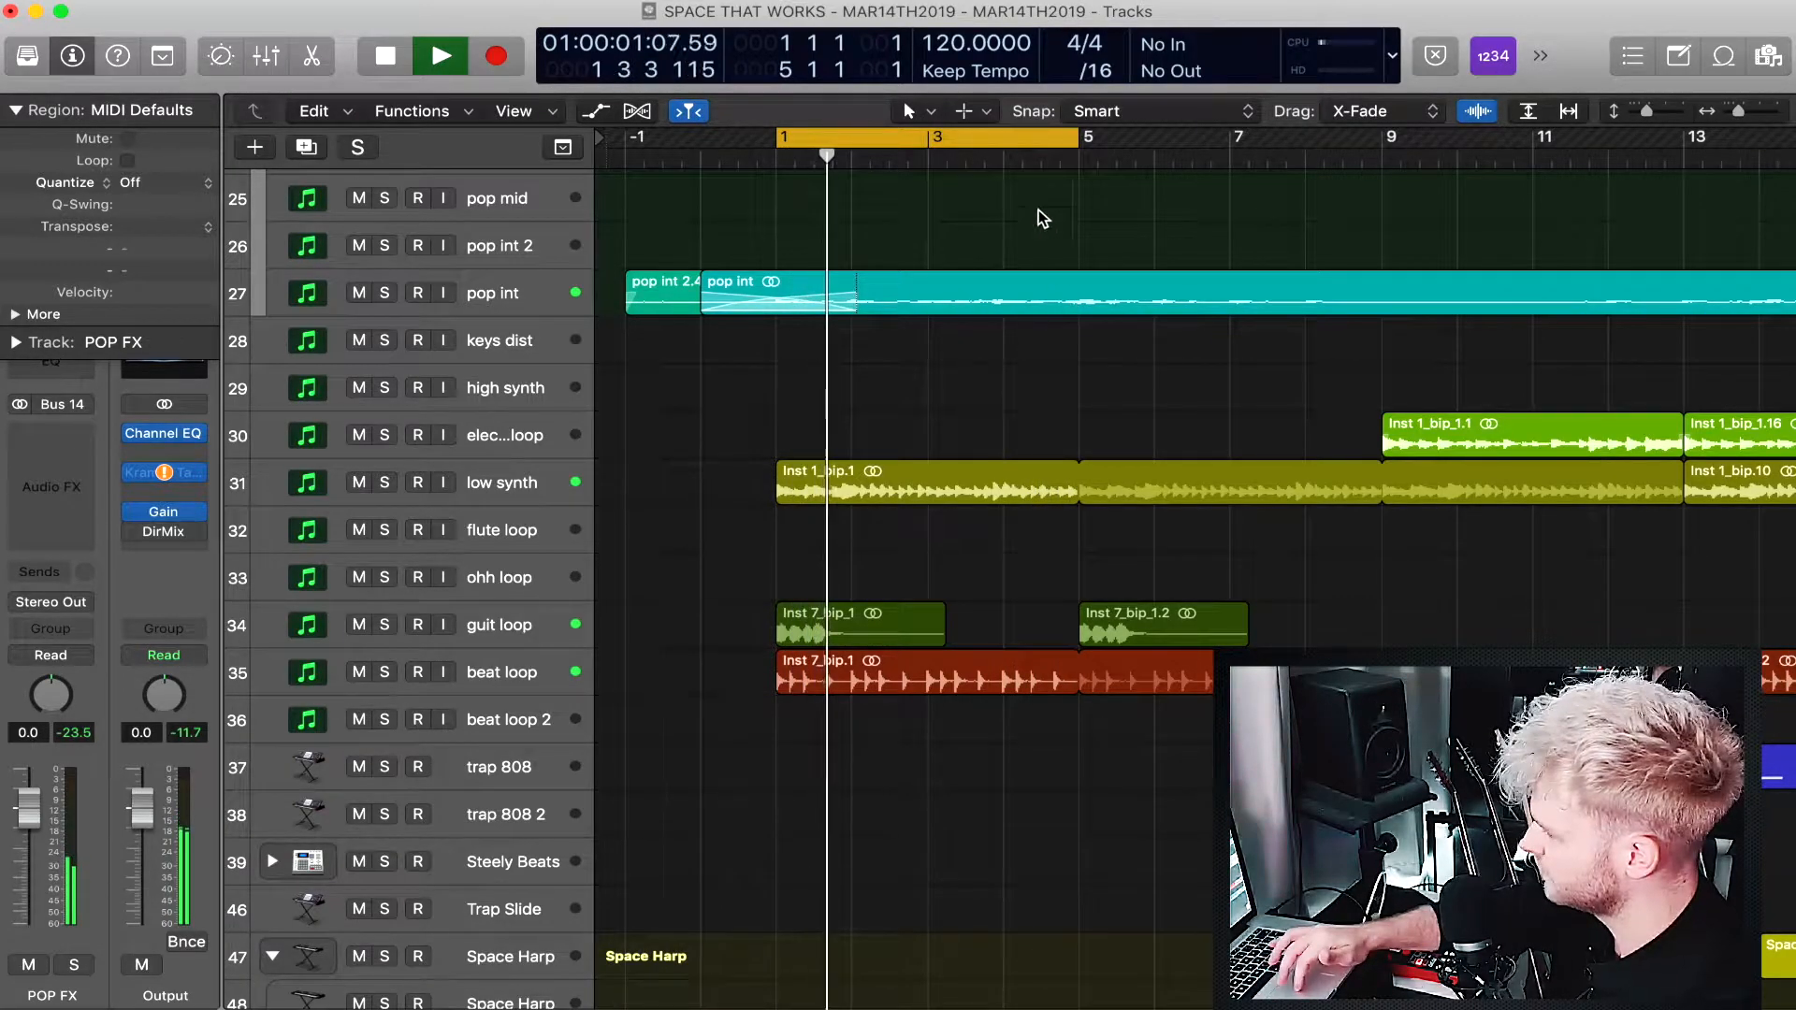
key("space")
Turn off the current cycle range and set a new one over bars 9 to 13.
left_click(1003, 138)
scroll(1375, 290, "right", 5)
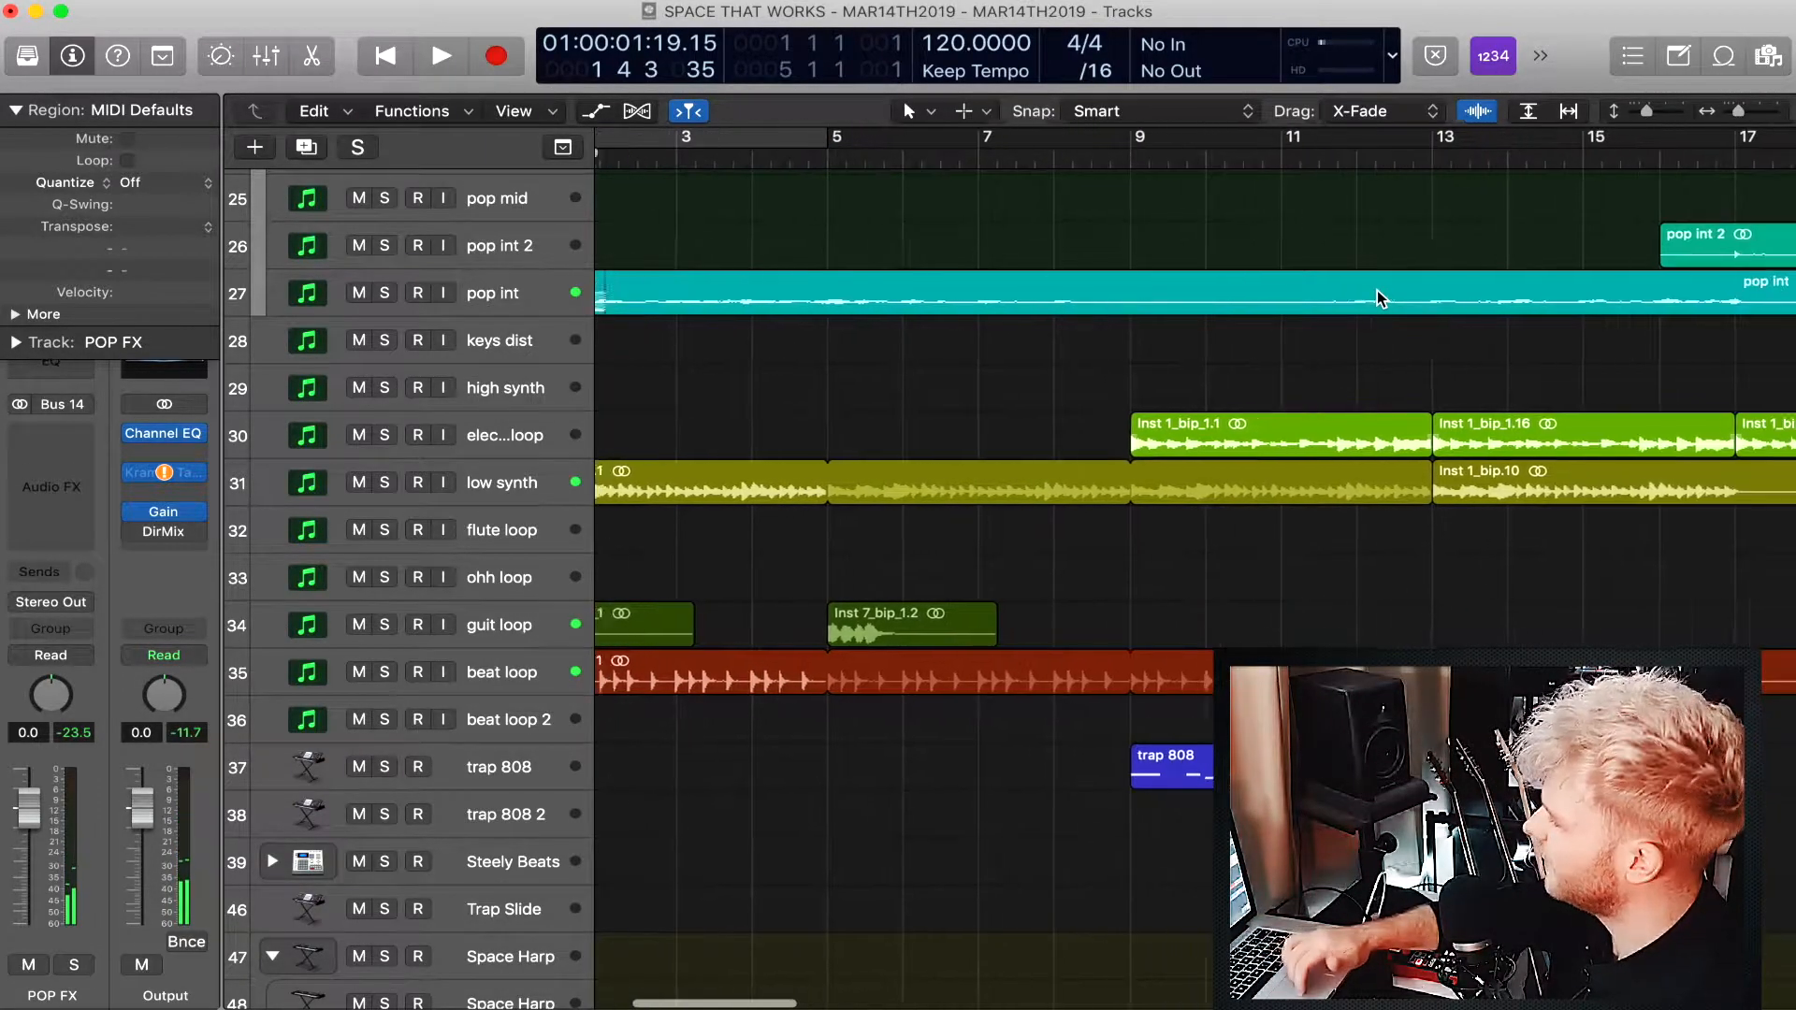
scroll(1207, 302, "right", 2)
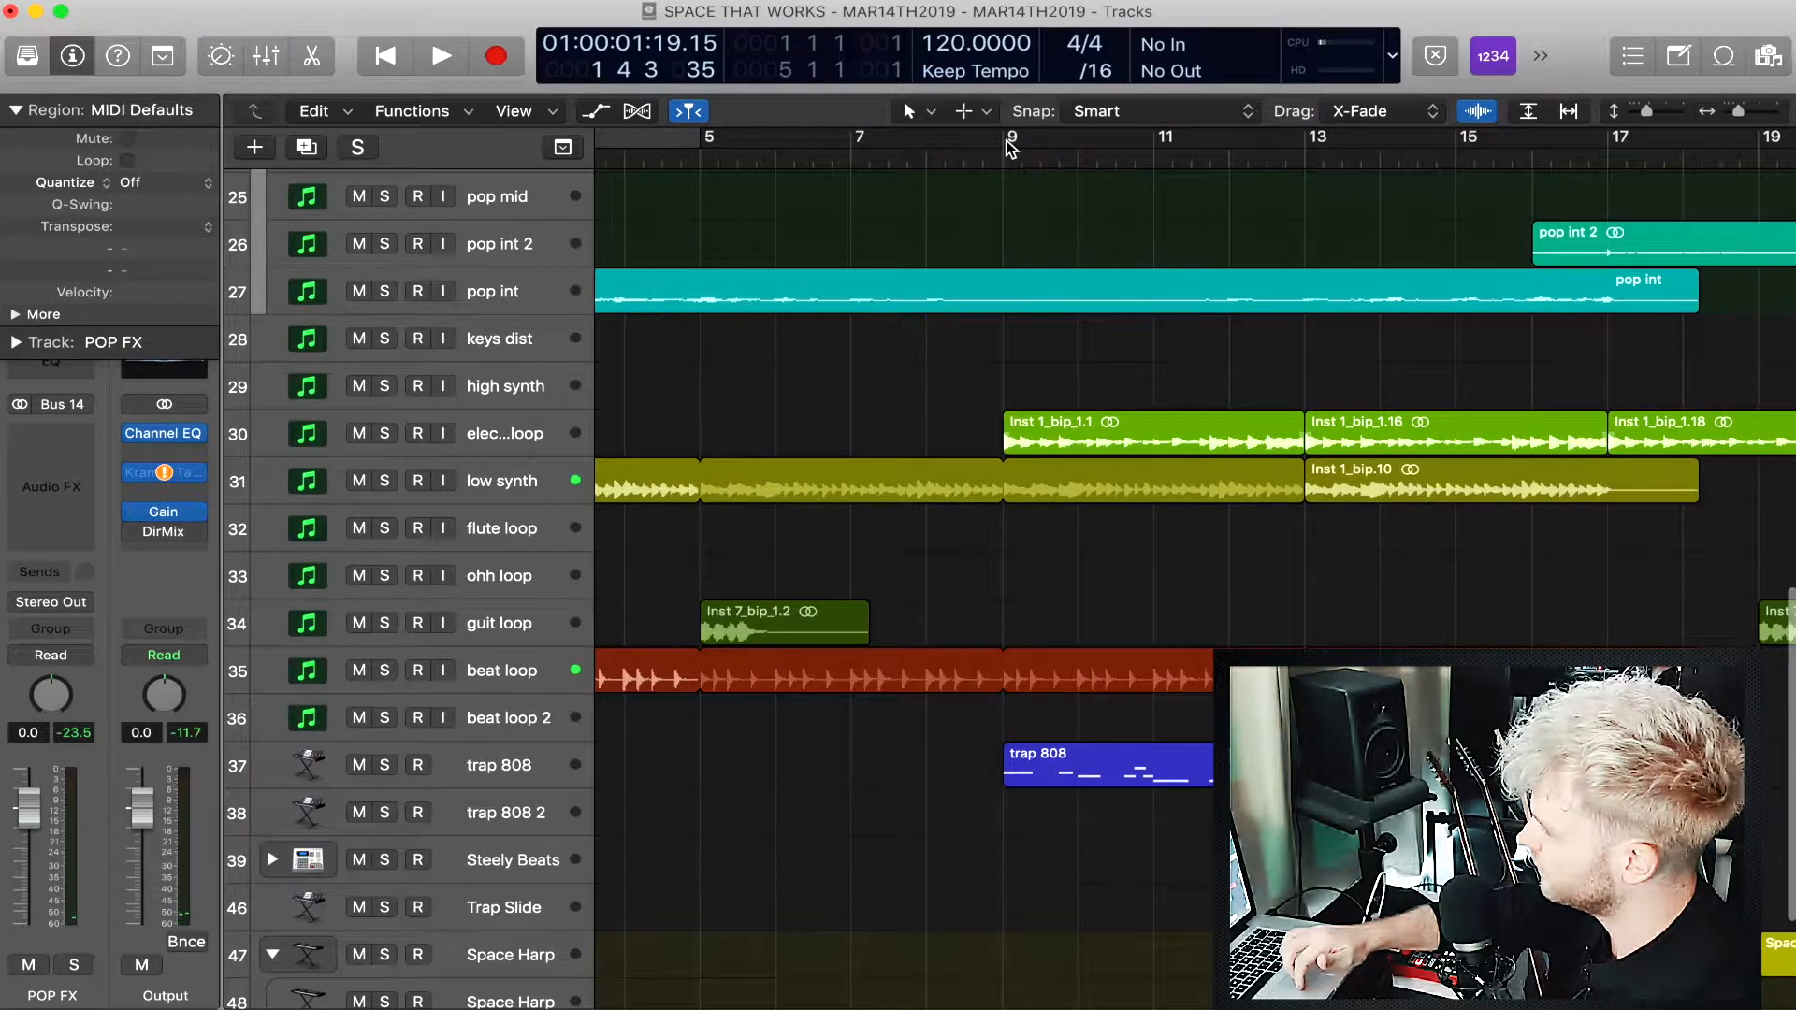
mouse_move(1005, 141)
left_mouse_down()
mouse_move(1361, 182)
mouse_move(1311, 182)
left_mouse_up()
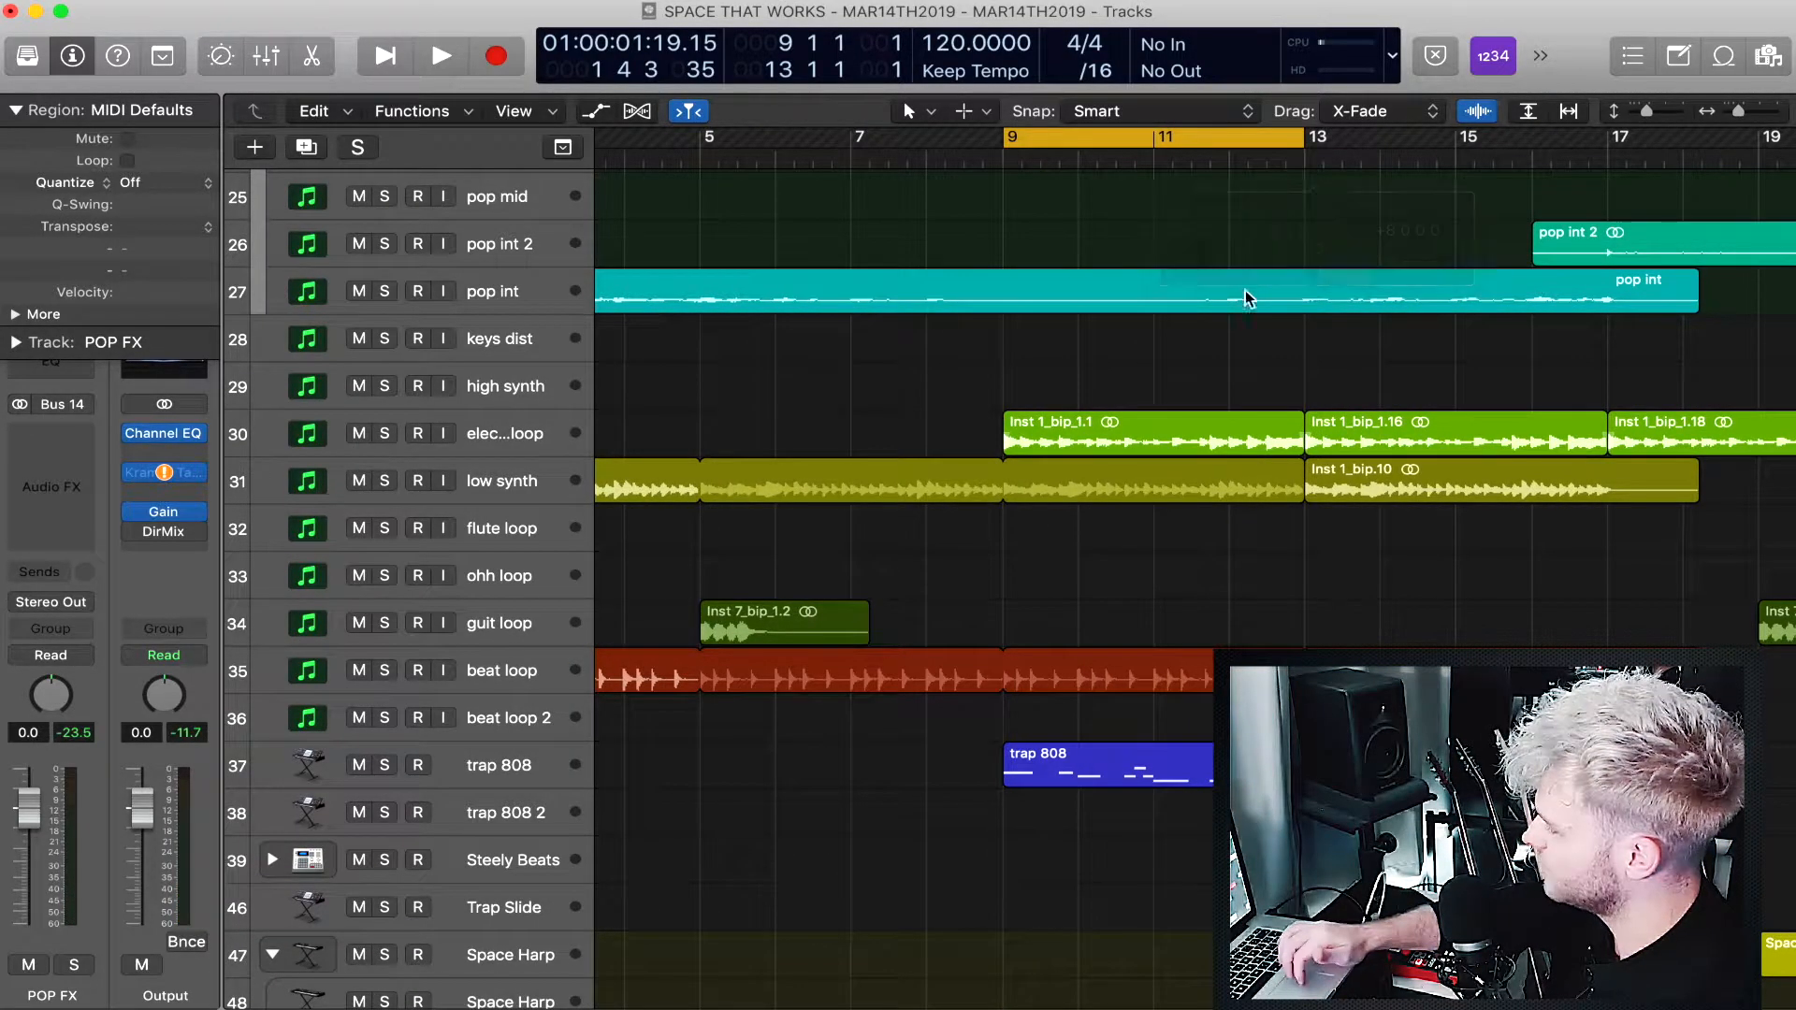
Solo the elec loop track on track 30 and listen to it within the cycle range.
left_click(384, 433)
key("space")
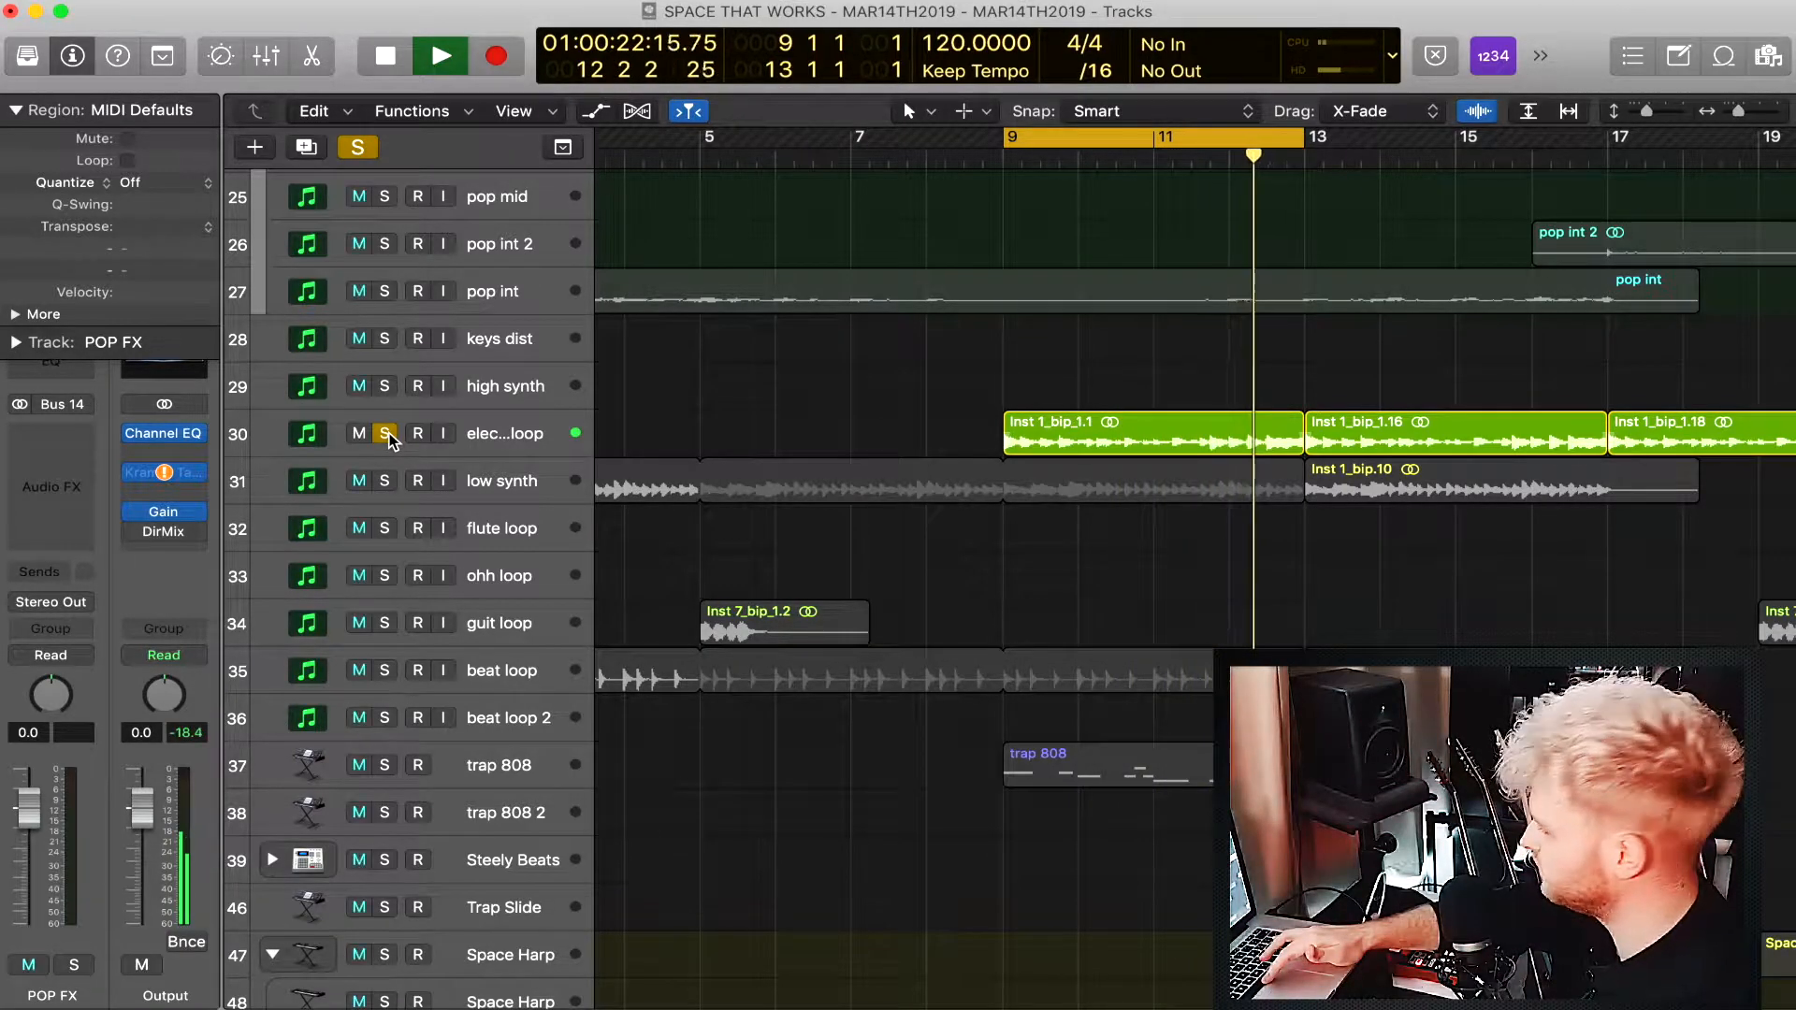
key("space")
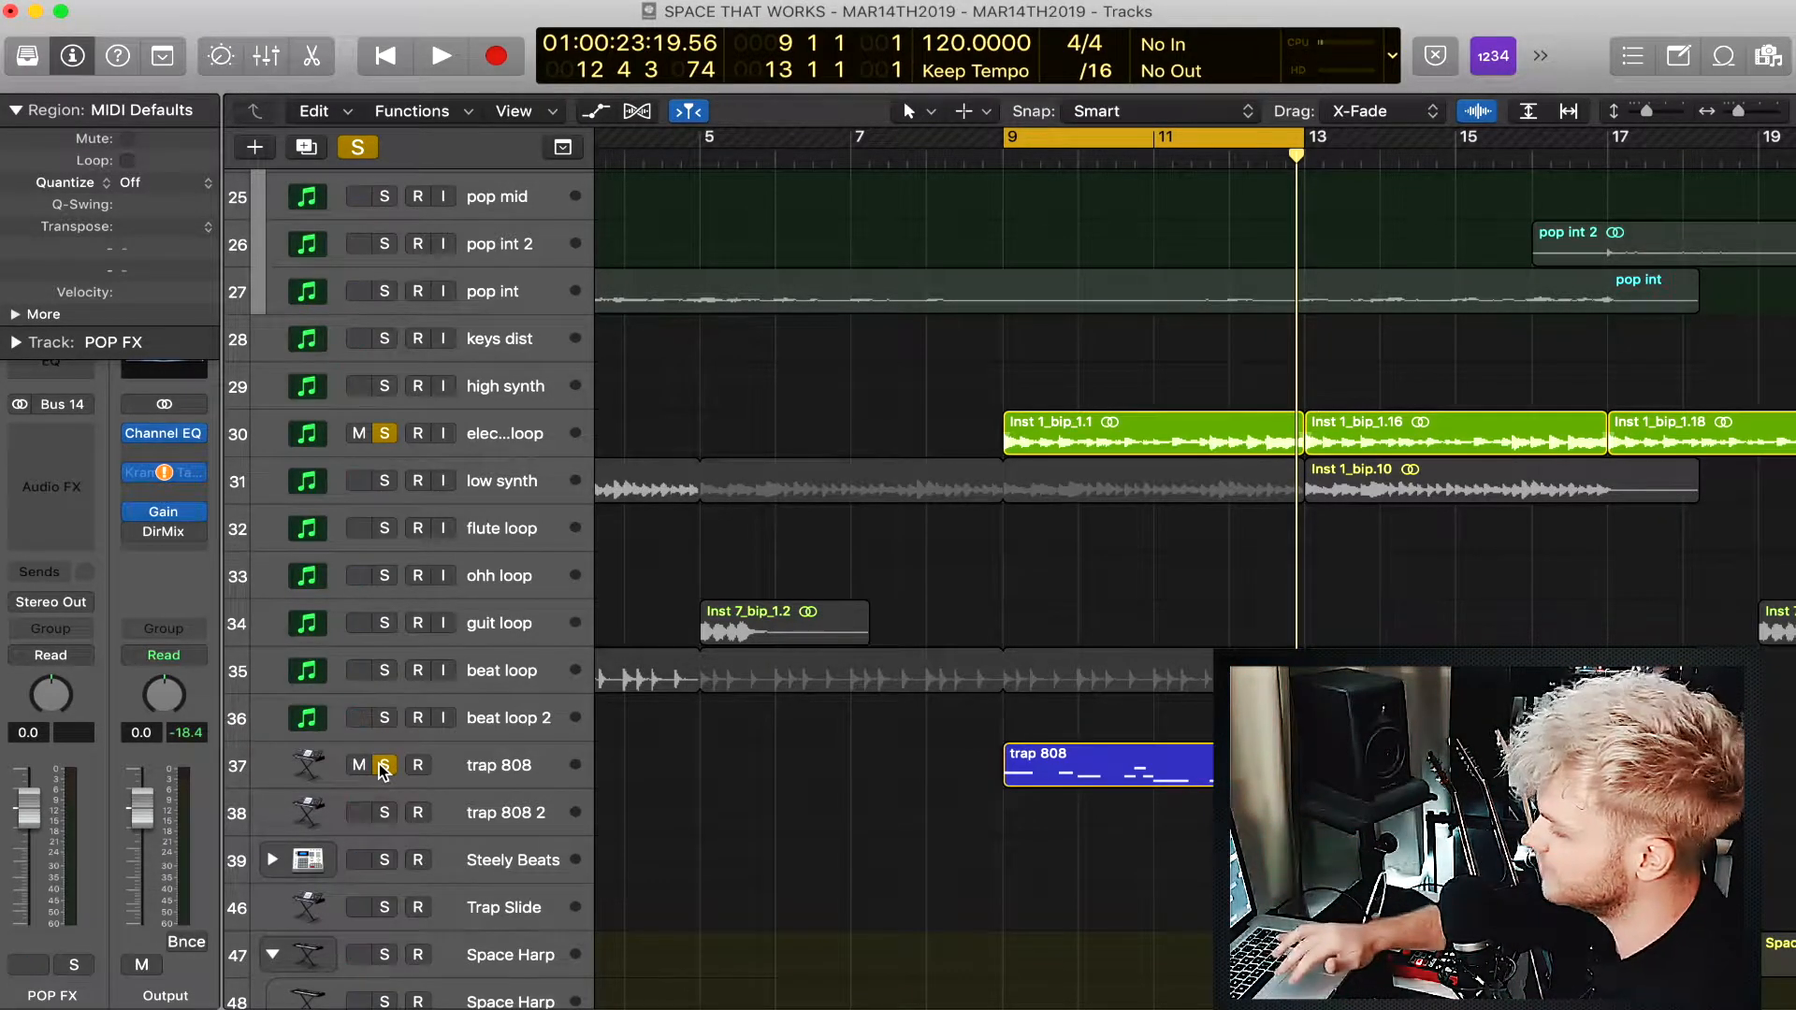
Switch the solo from the elec loop track to the trap 808 track and play it.
left_click(384, 433)
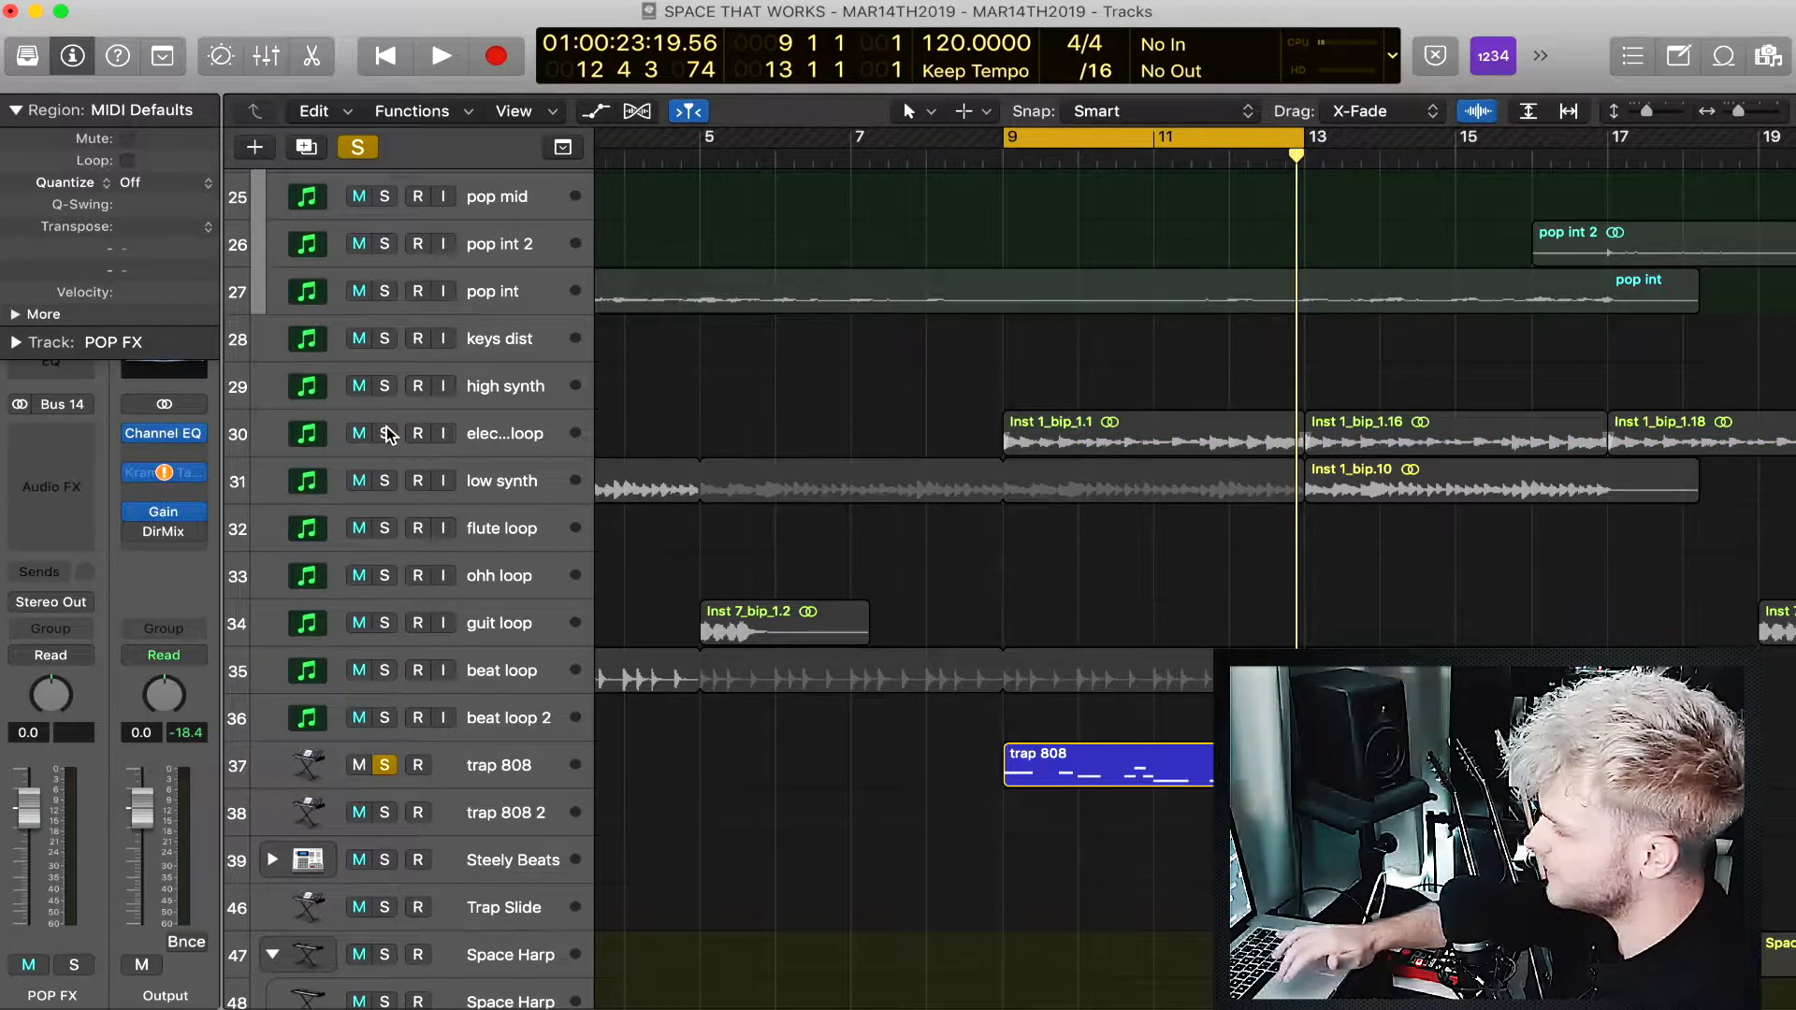
key("space")
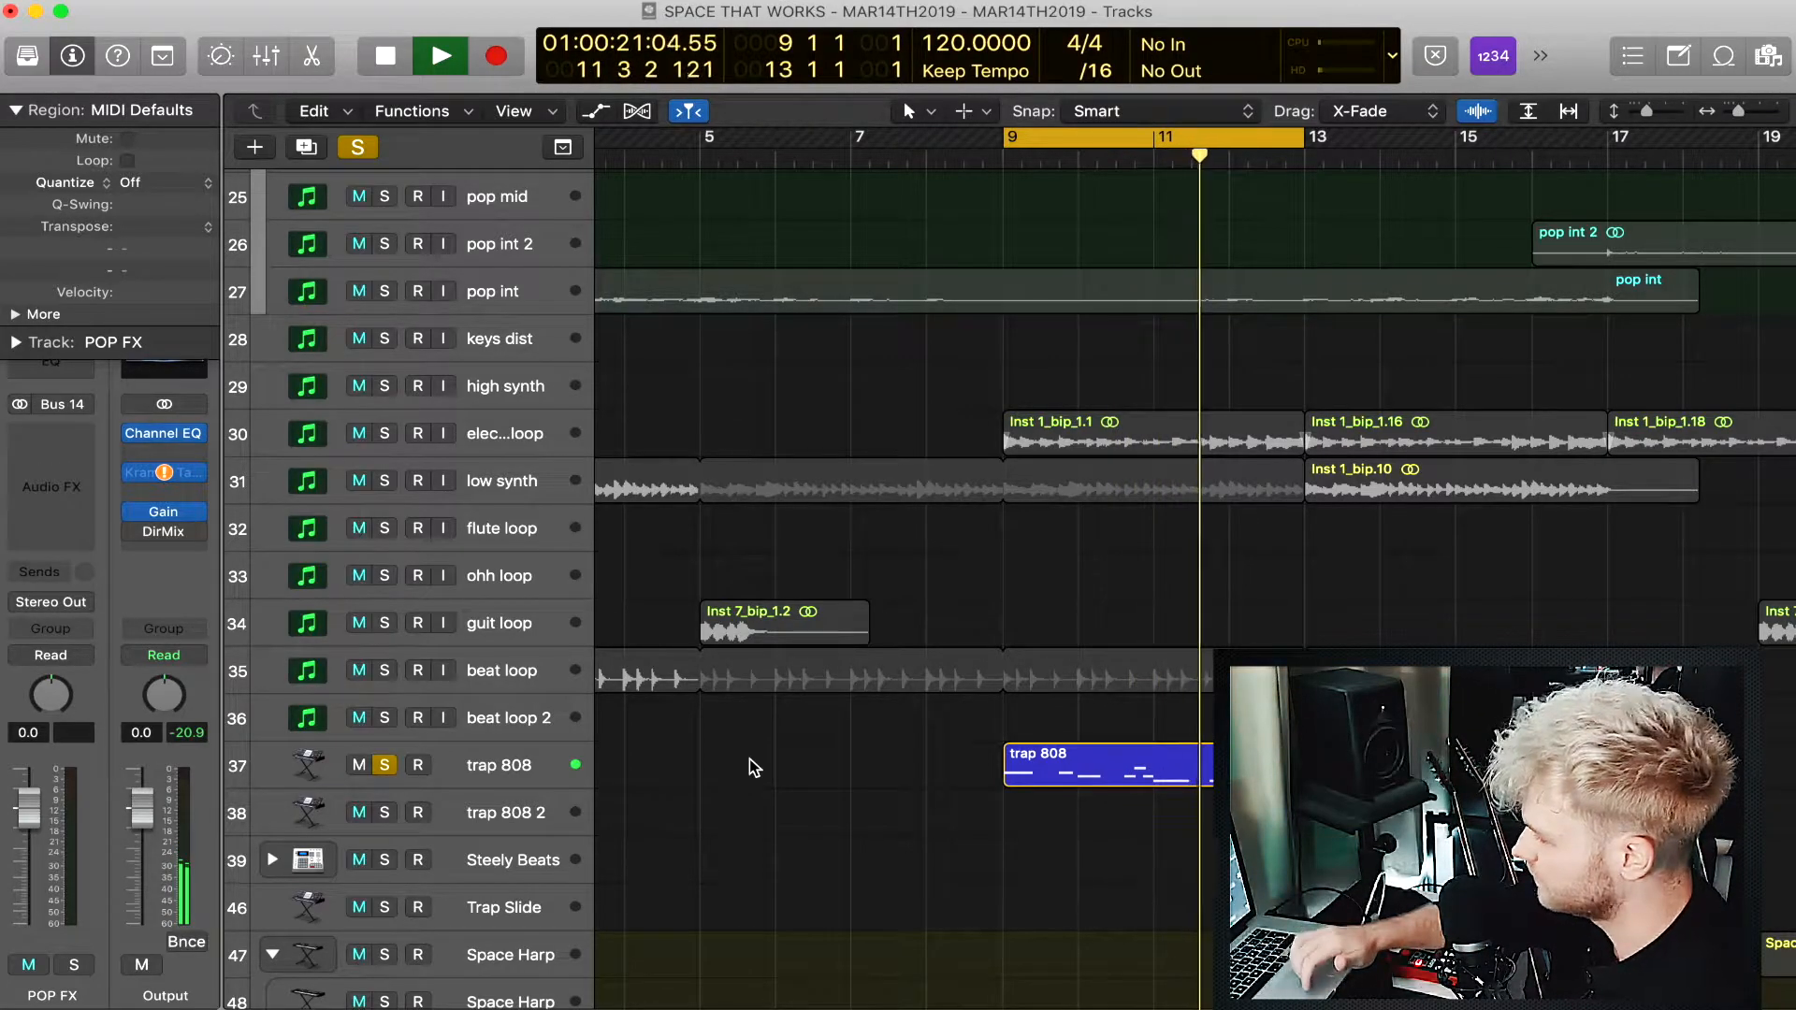
scroll(749, 760, "down", 2)
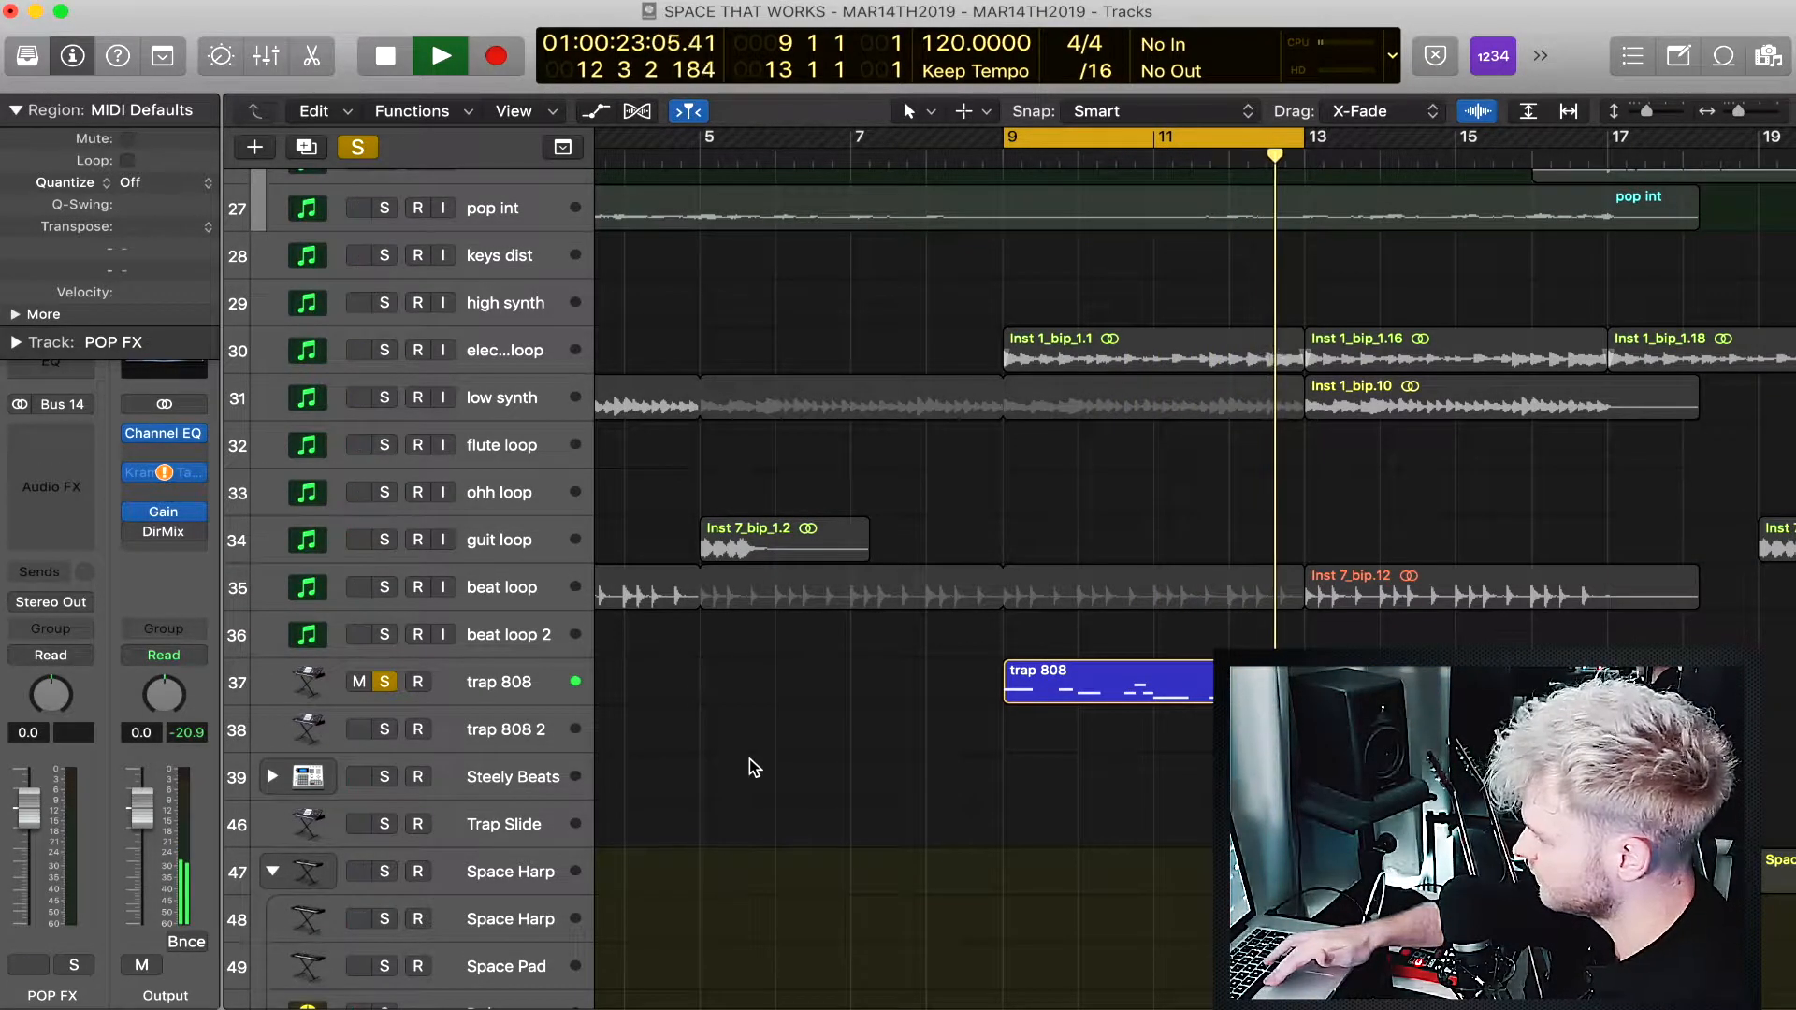
Stop playback, clear the trap 808 solo and play all tracks over the bars 9 to 13 cycle range.
key("space")
scroll(876, 542, "up", 4)
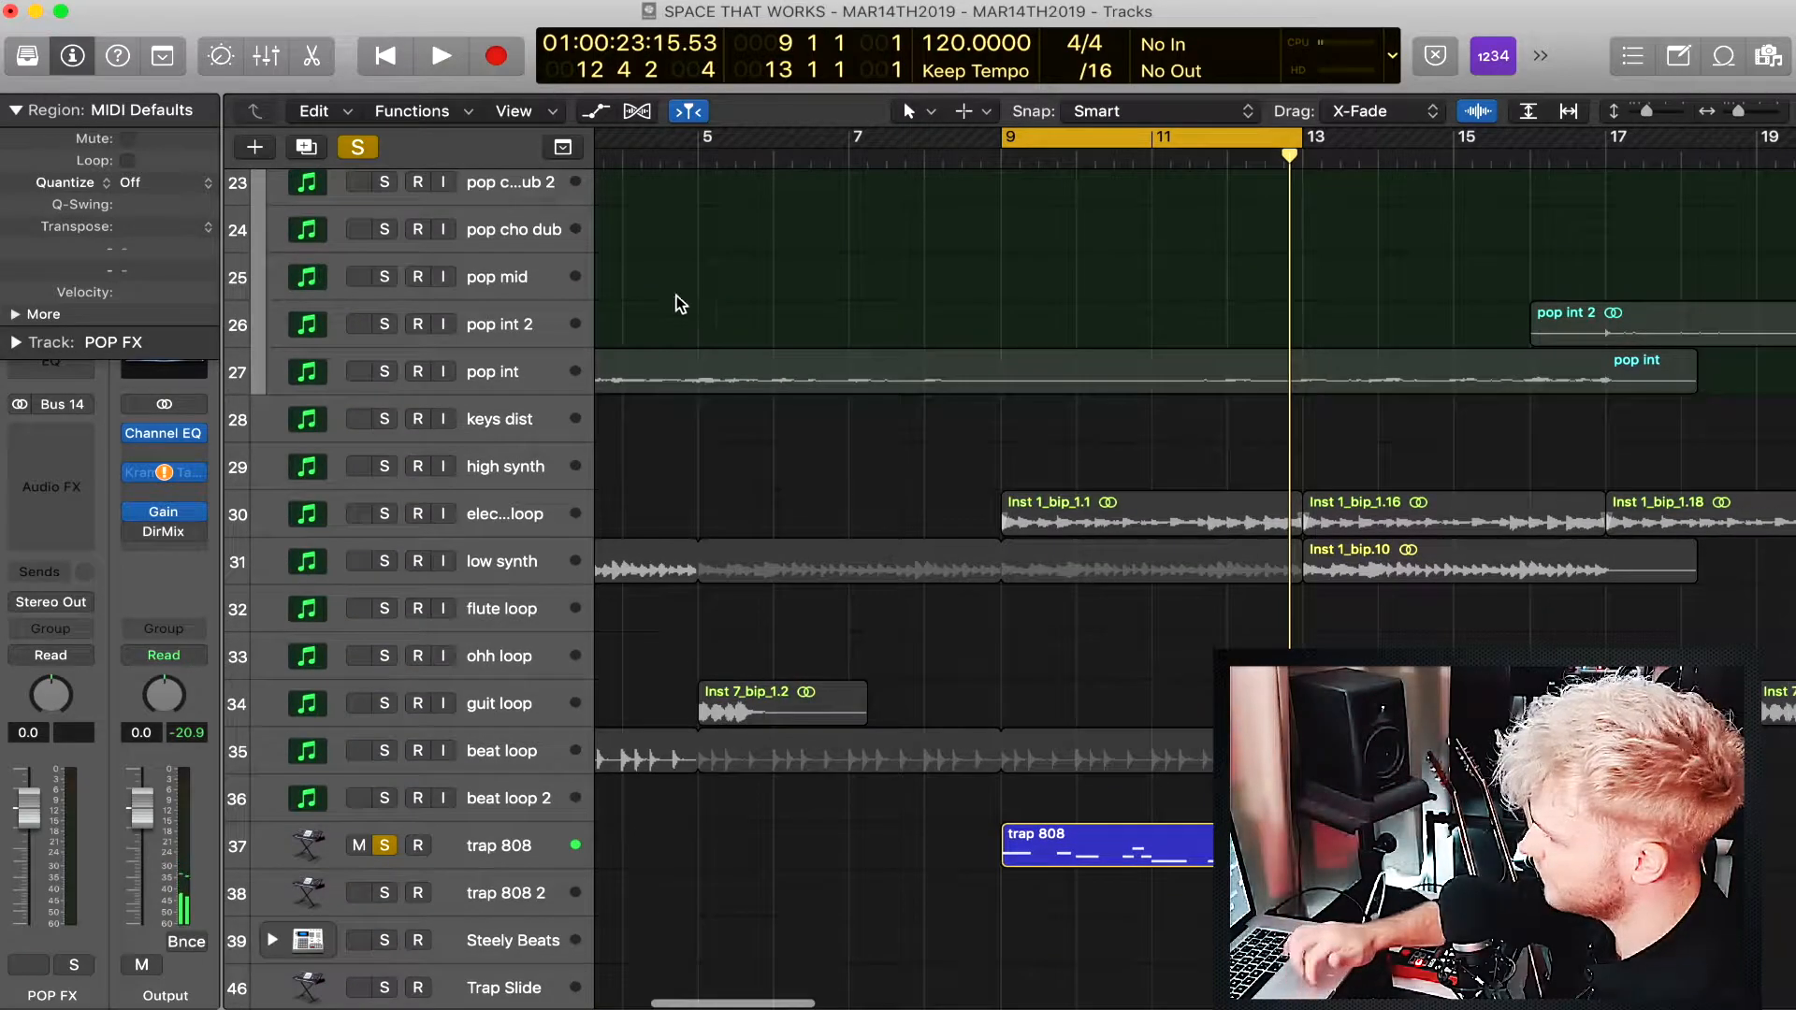
left_click(358, 148)
key("space")
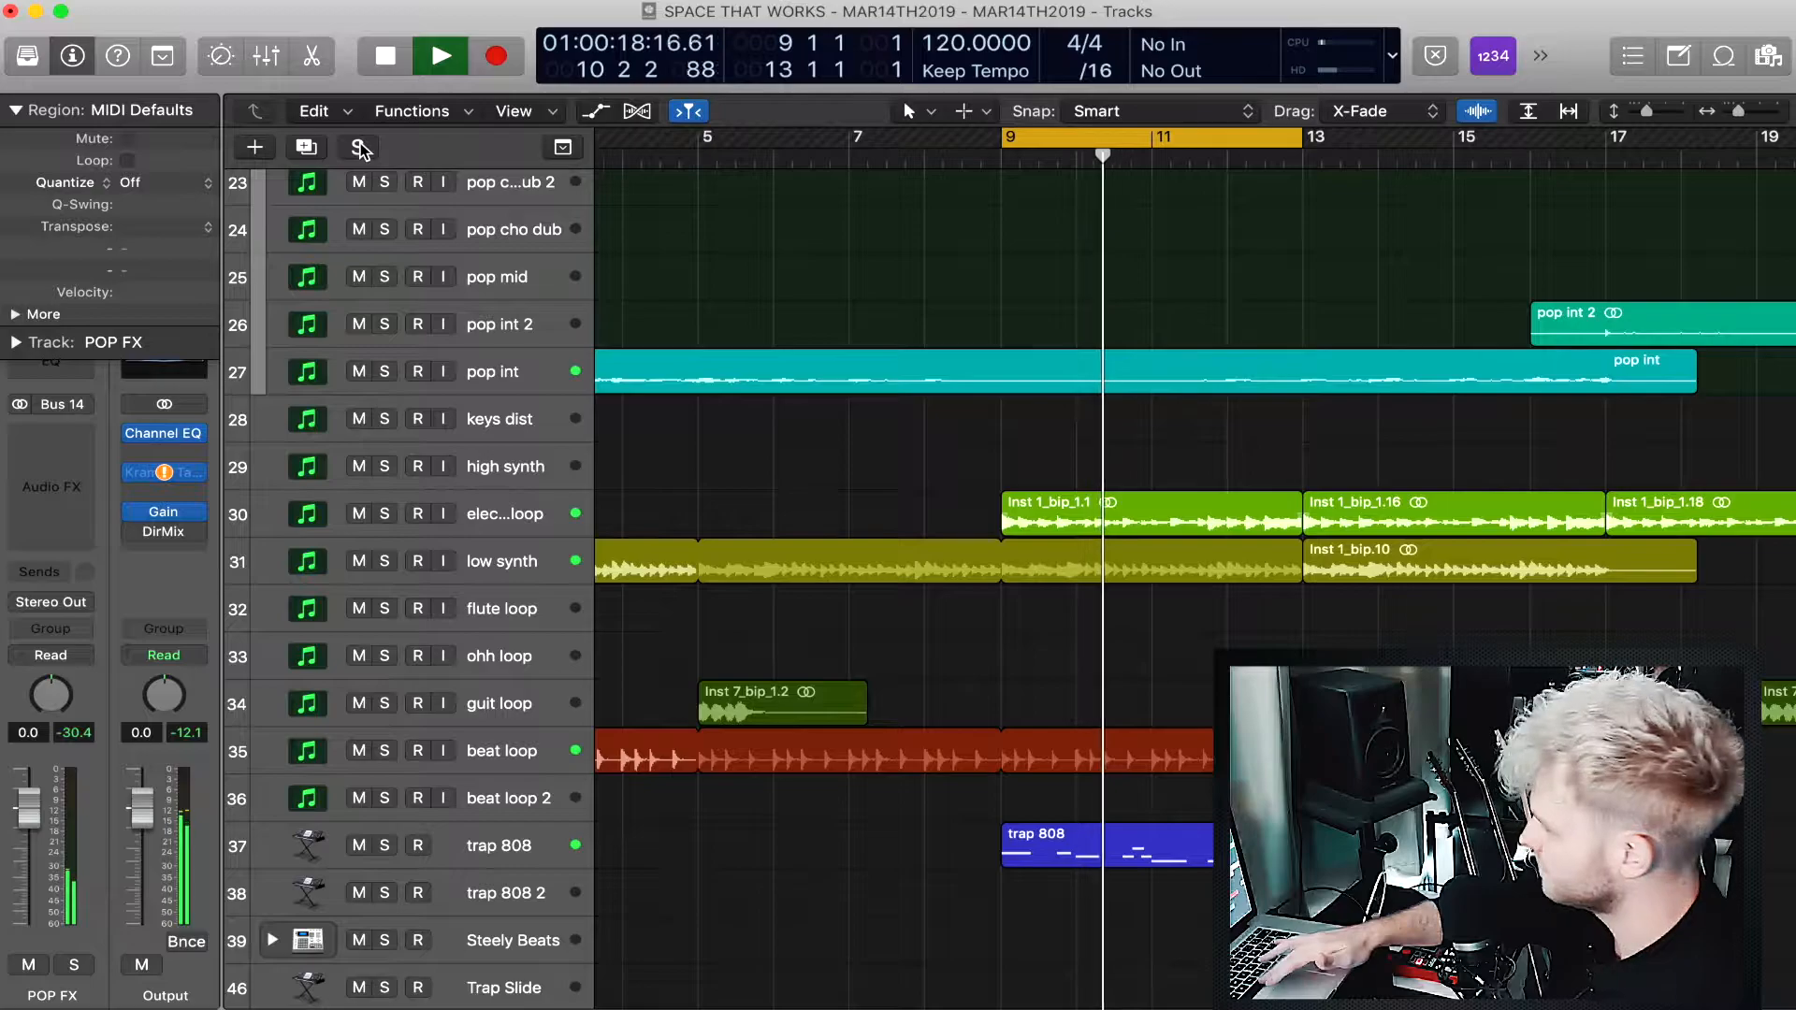
Turn off the cycle range and let all tracks play on until just before bar 13.
left_click(1176, 145)
scroll(1401, 374, "down", 4)
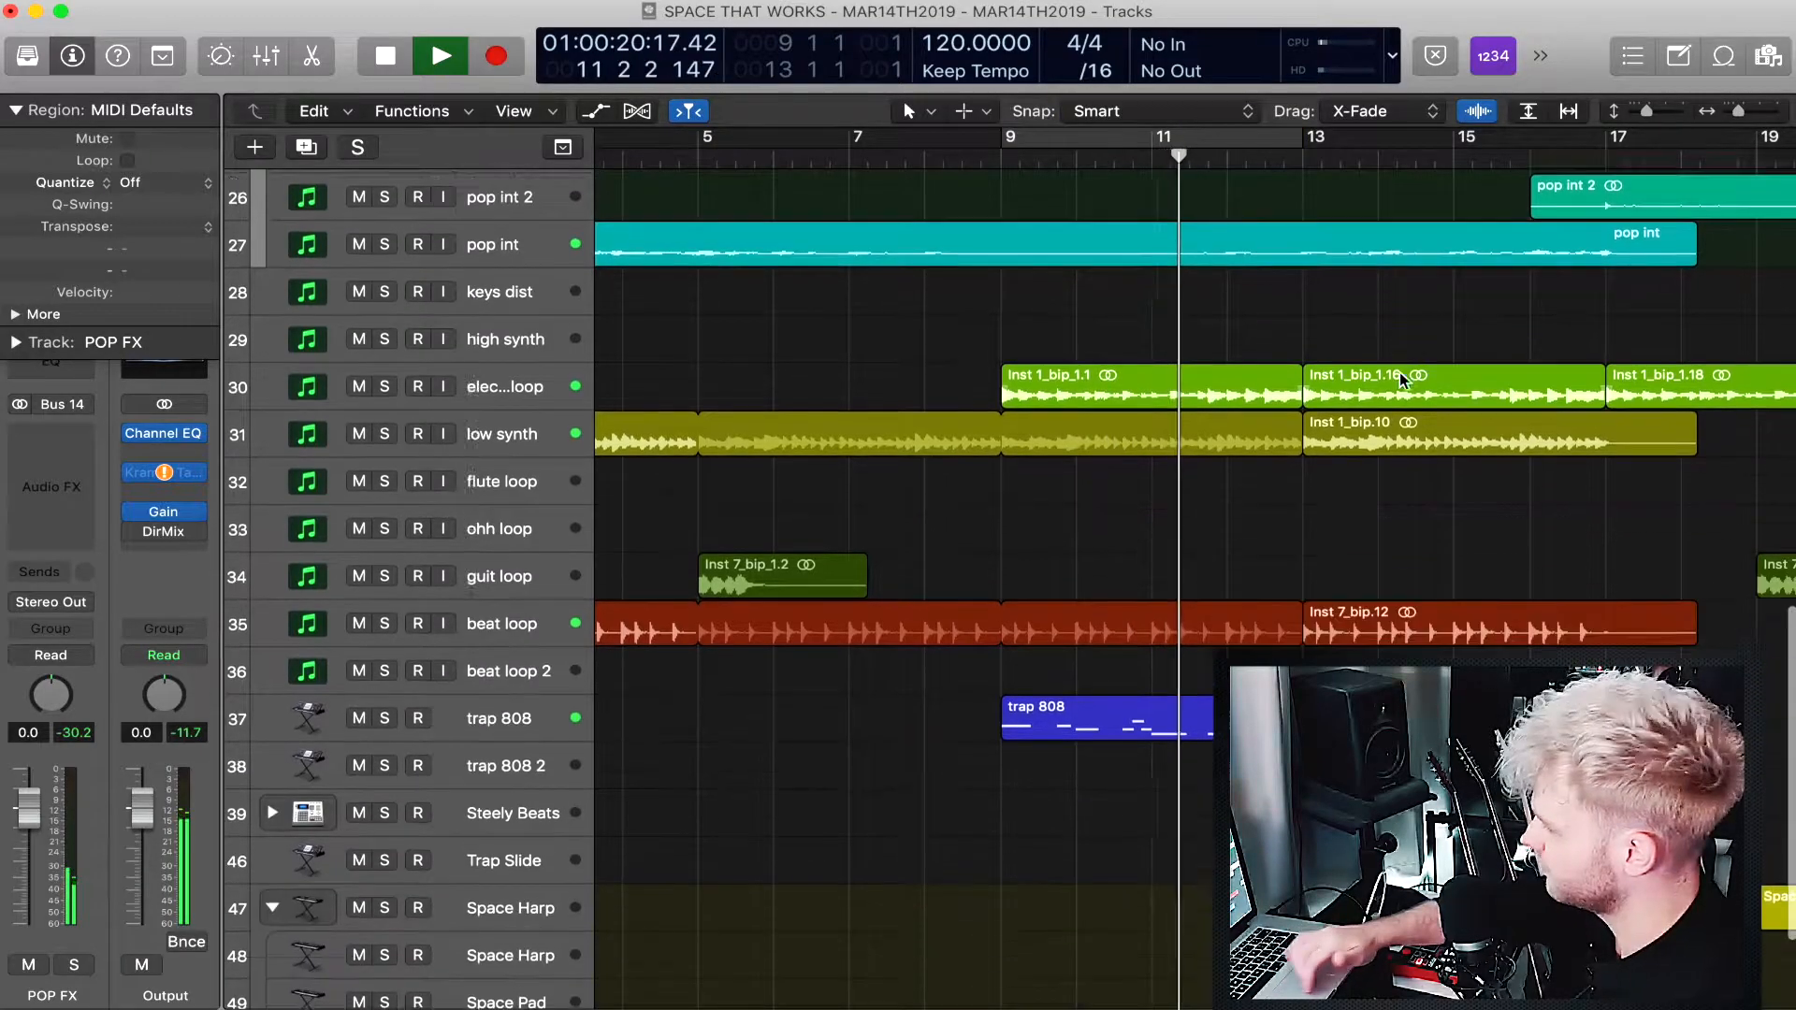
scroll(1401, 375, "right", 3)
scroll(1399, 372, "down", 2)
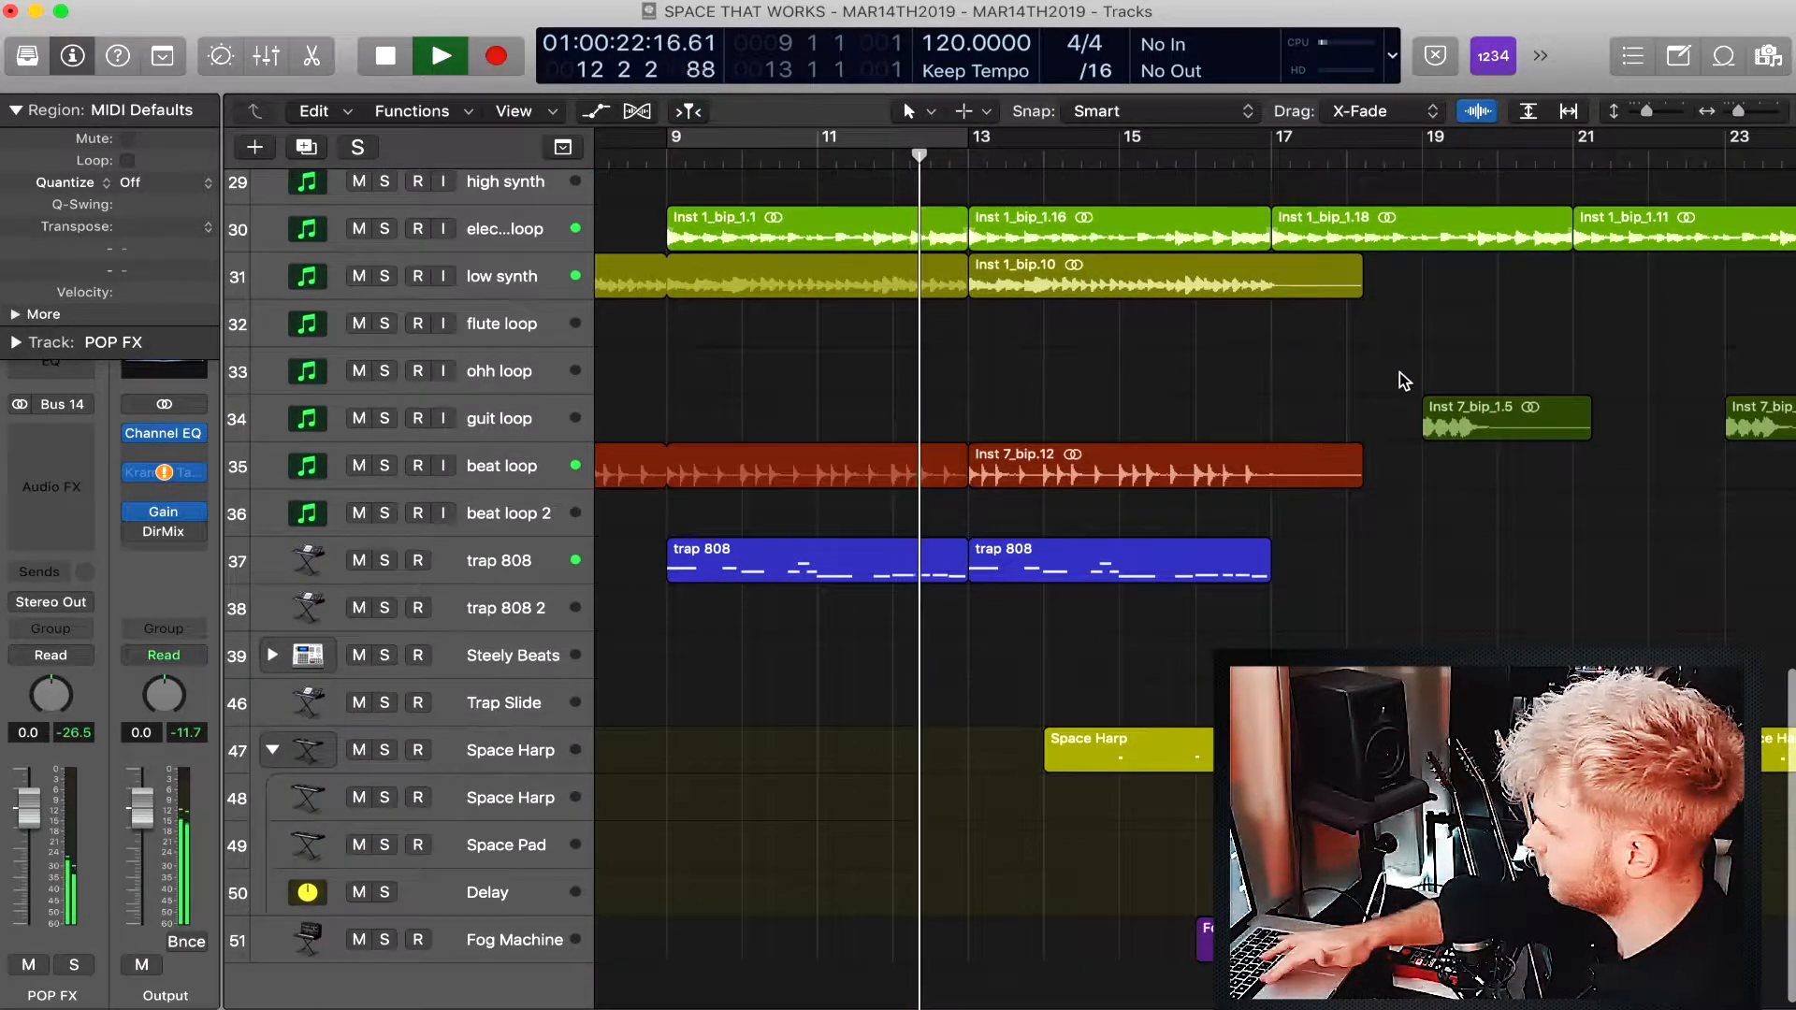
key("space")
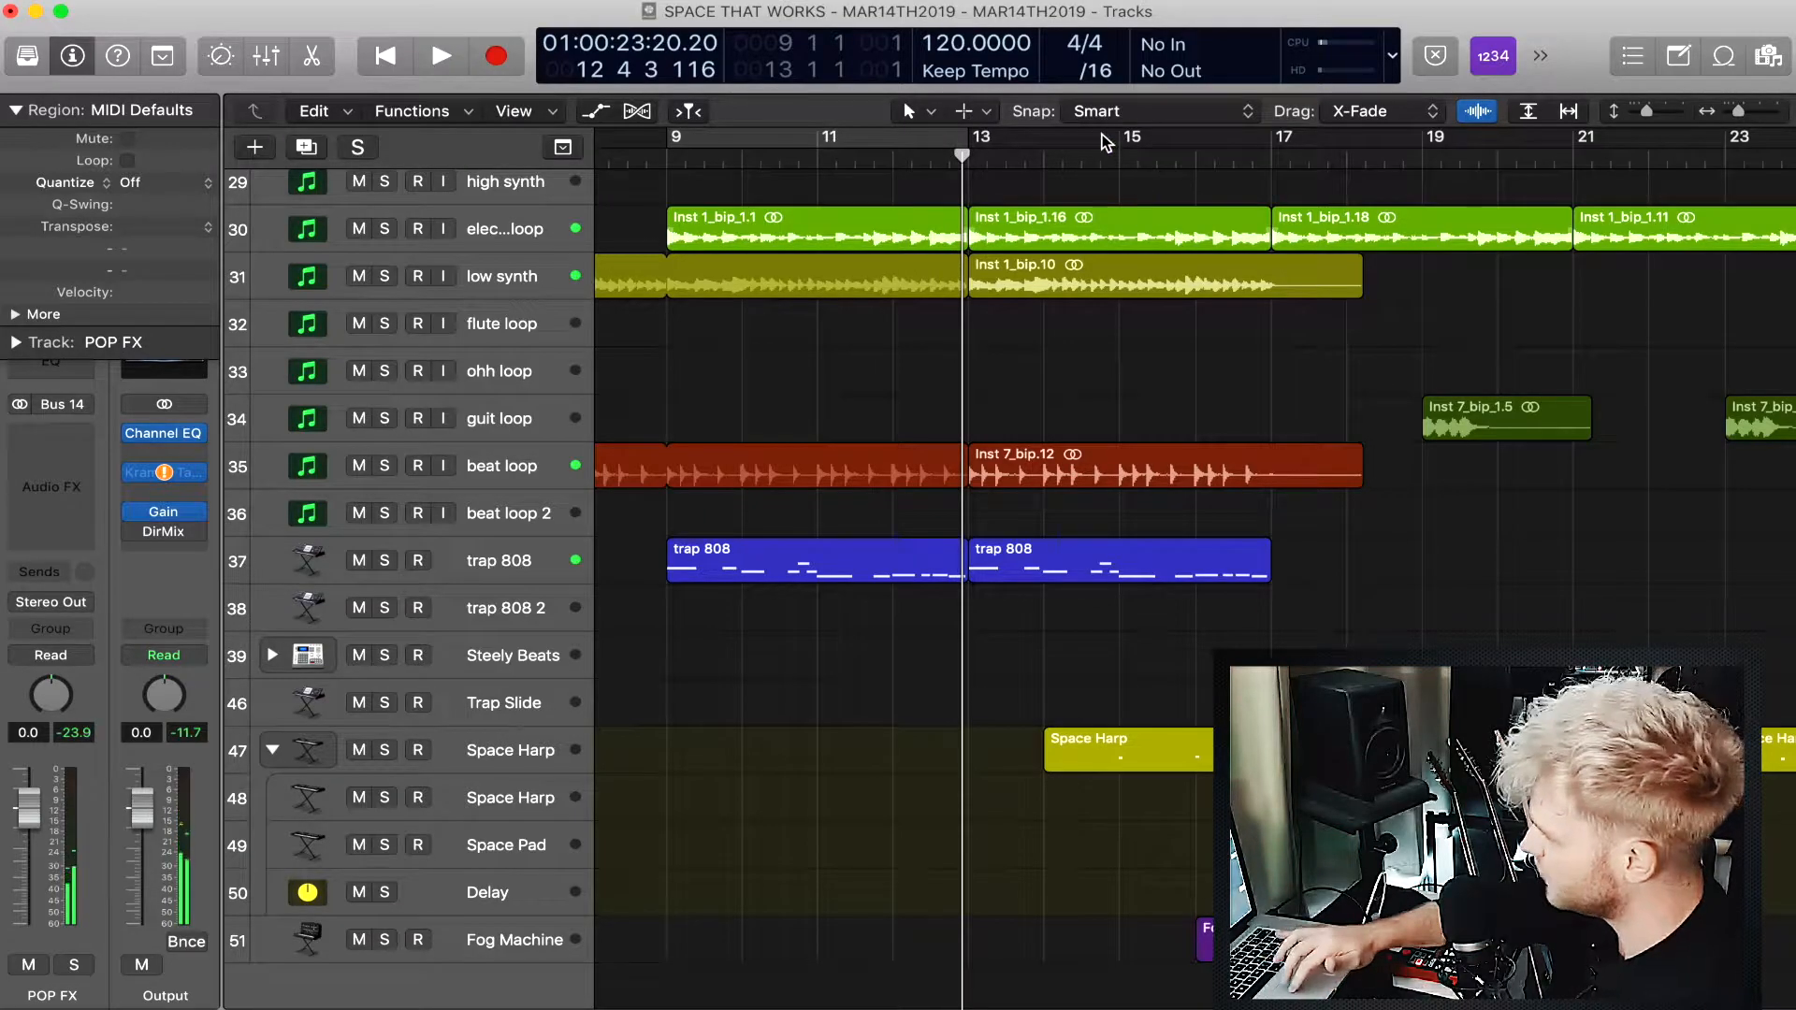
Set a cycle range over bars 15 to 17 and select the Space Harp track, followed by the Fog Machine track.
left_click_drag(1118, 141, 1307, 156)
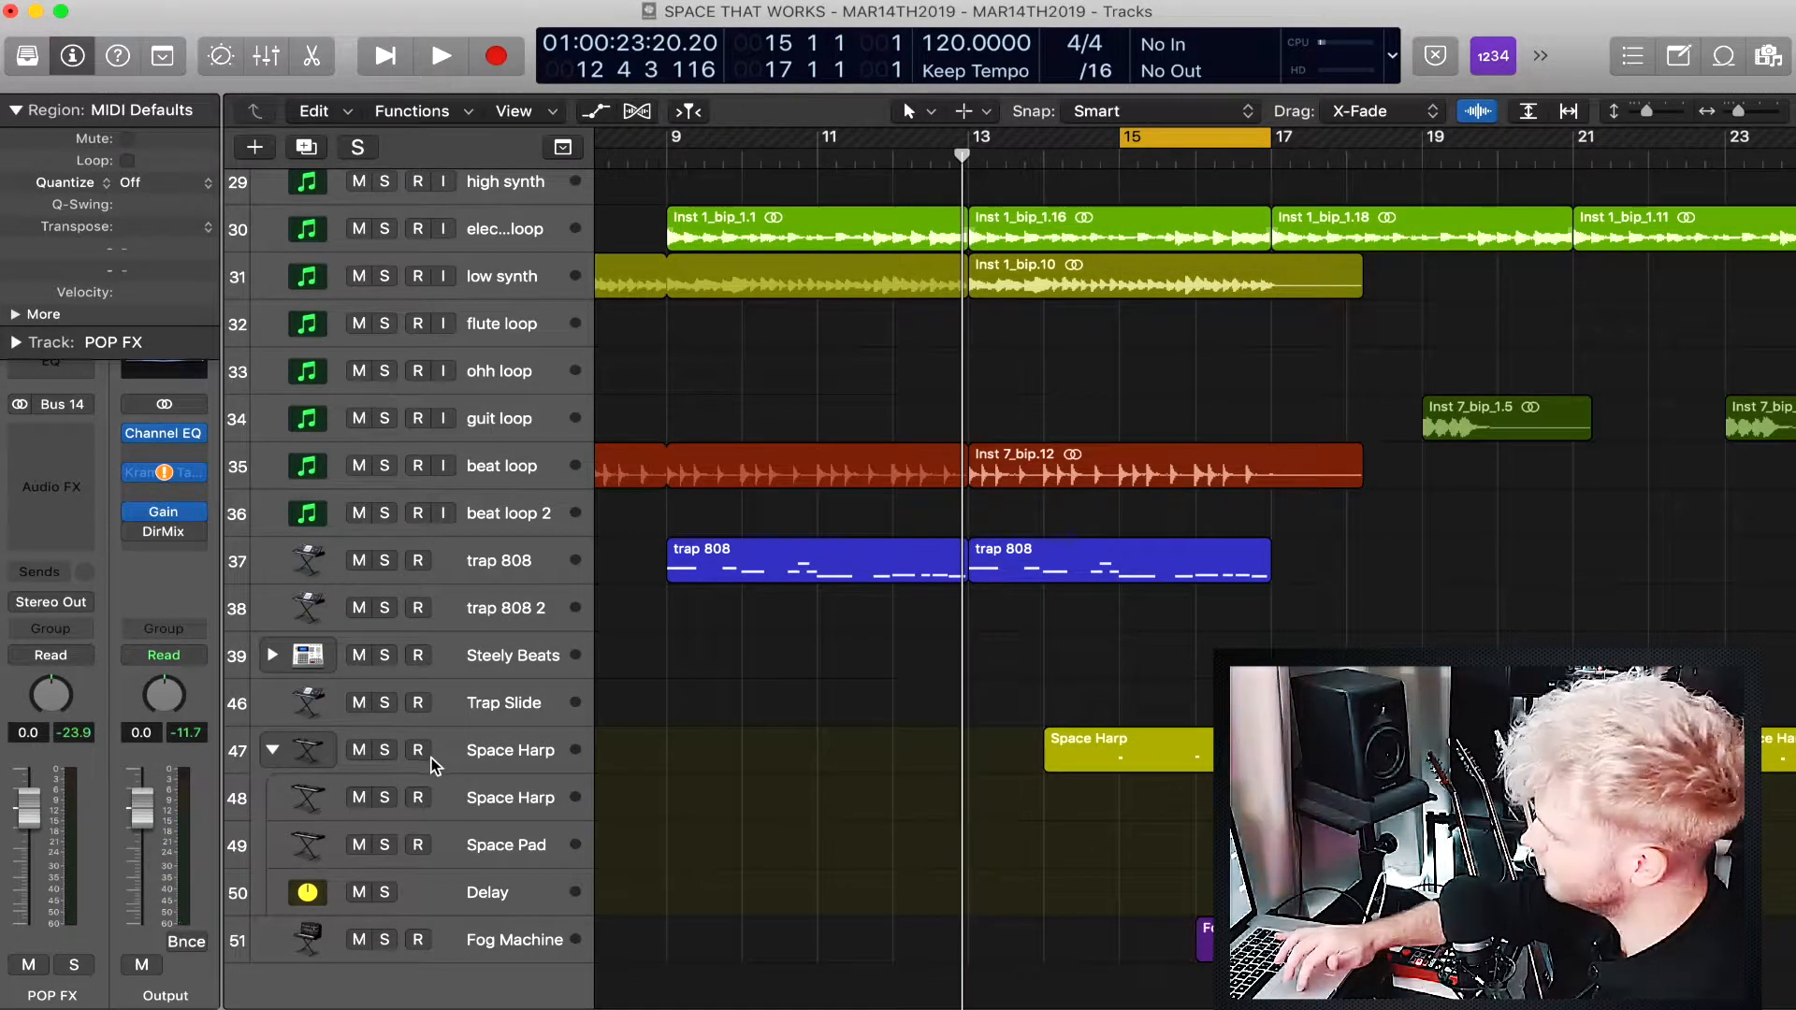
left_click(487, 753)
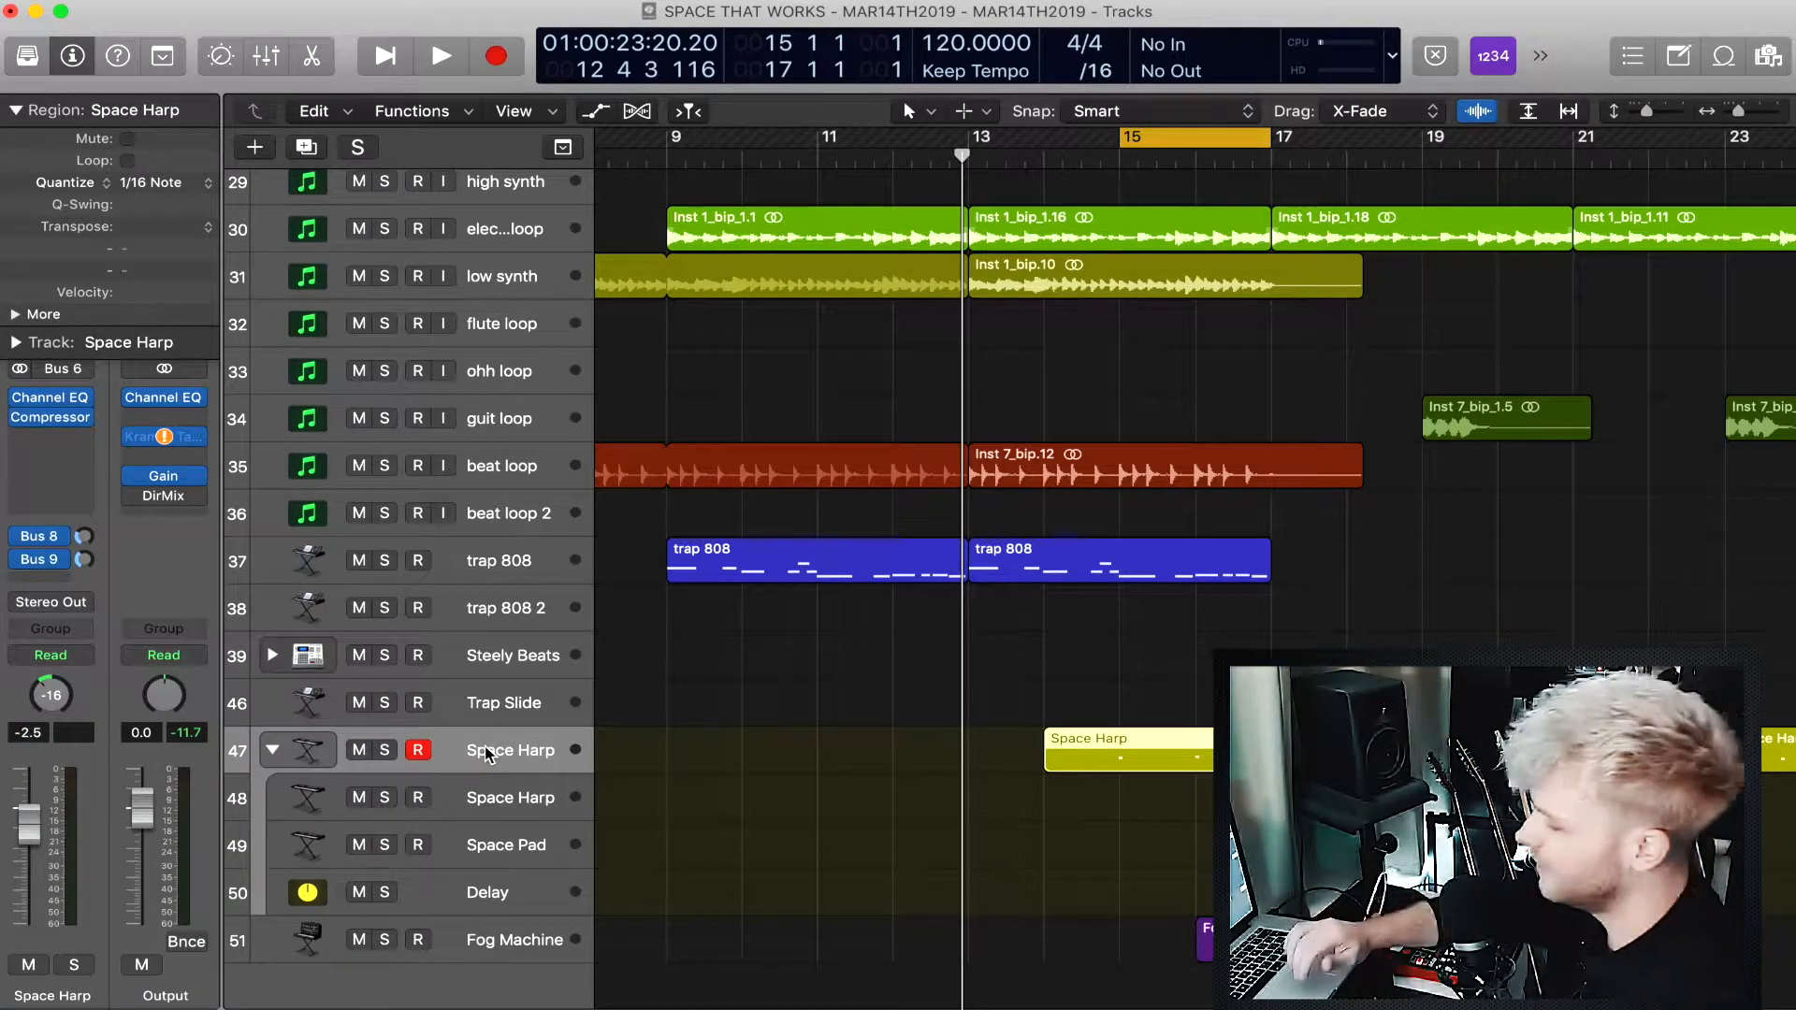
scroll(488, 753, "down", 1)
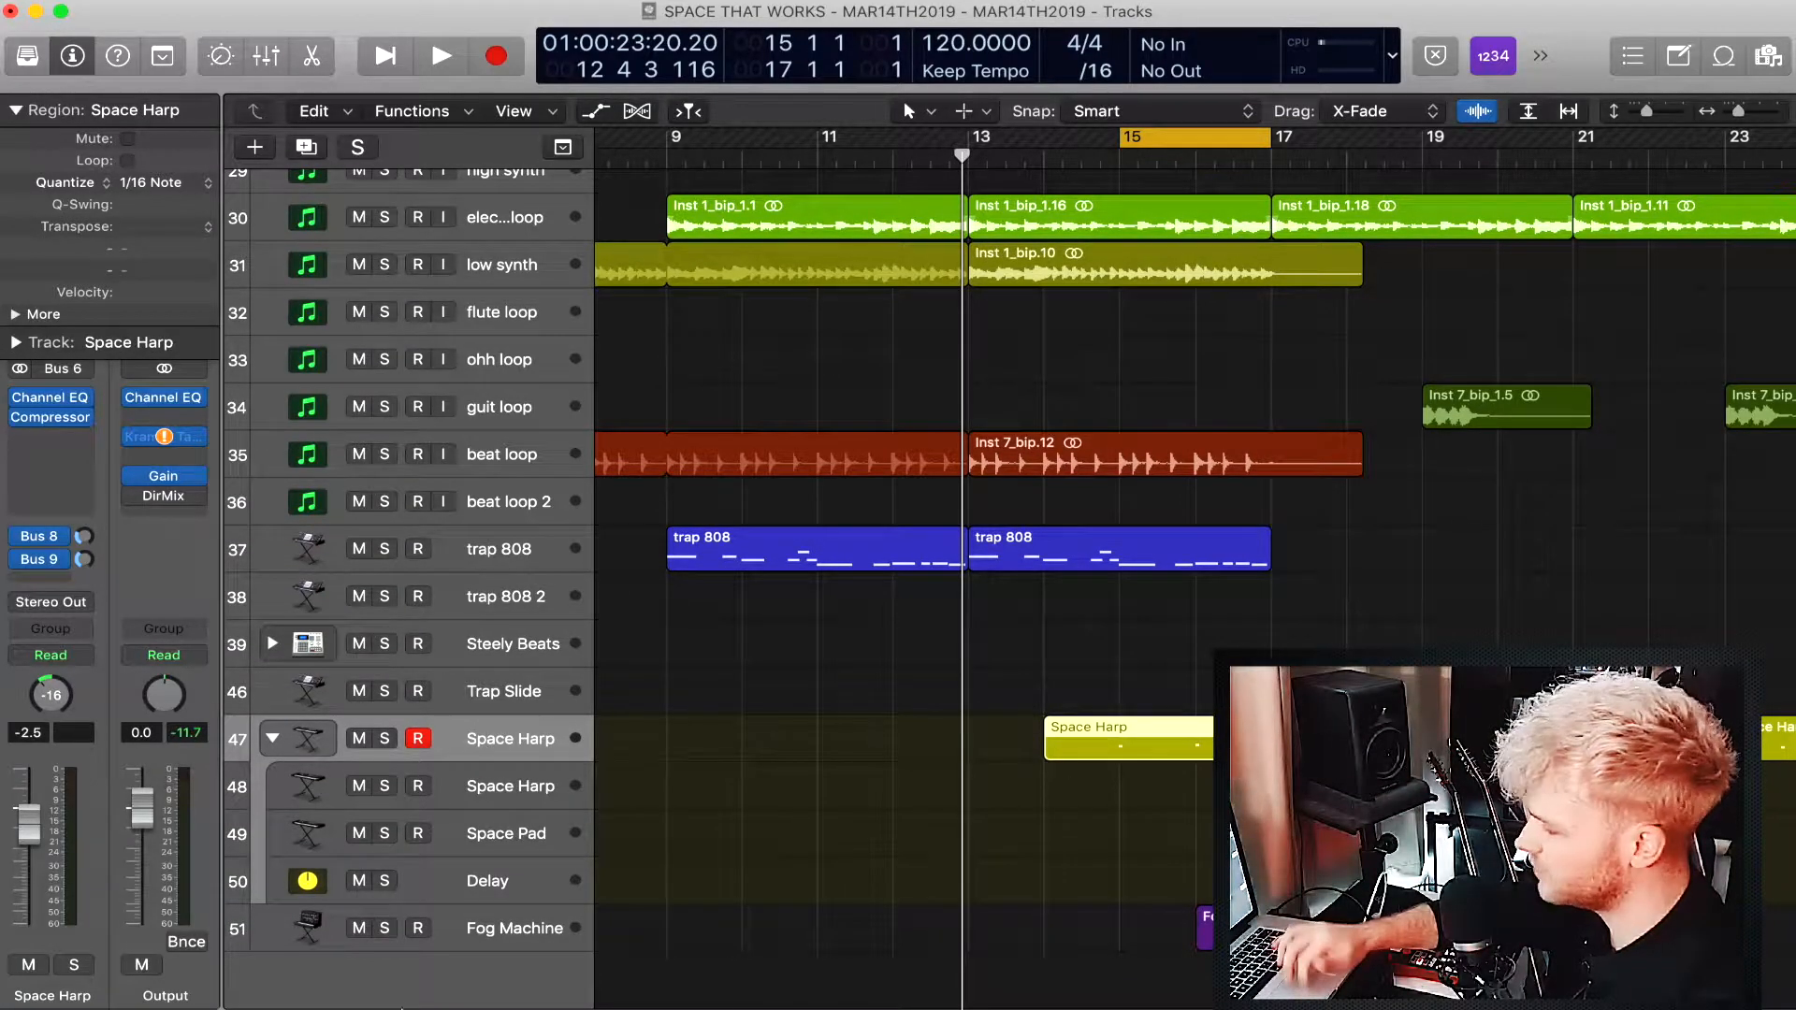
left_click(505, 929)
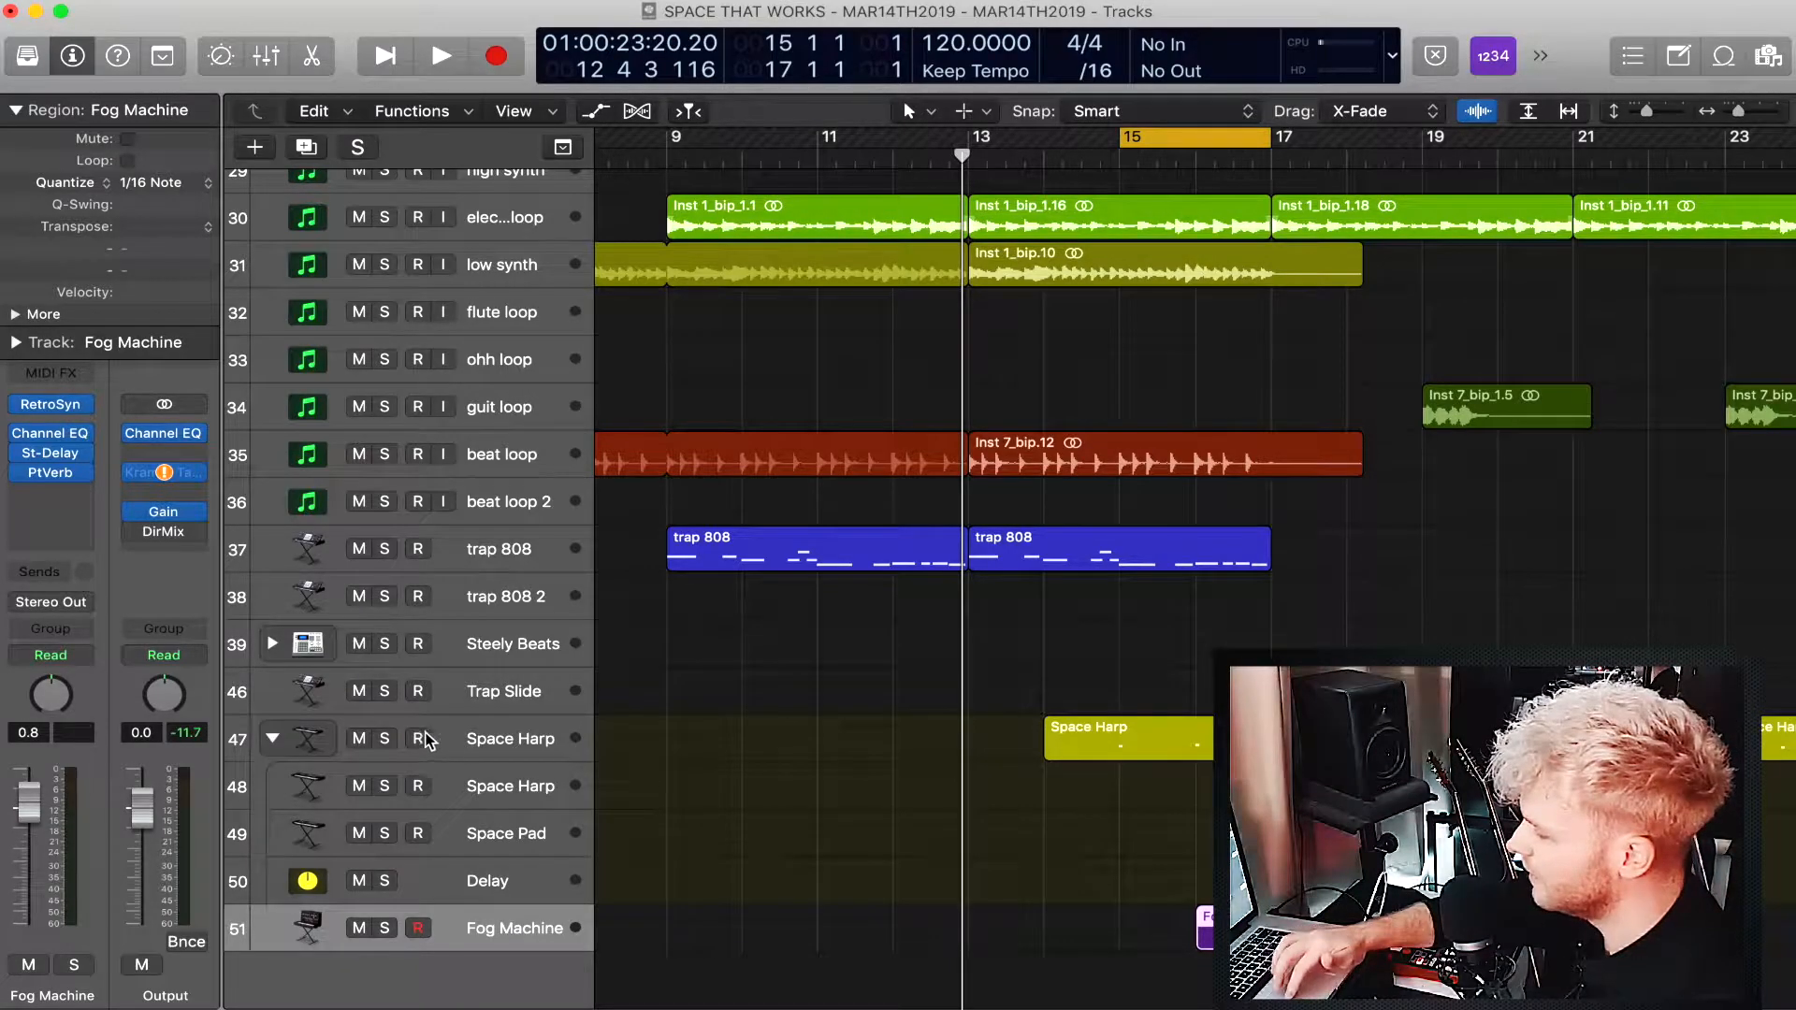
Solo the Space Harp stack together with the Fog Machine track and listen to both within the cycle range.
left_click(385, 739)
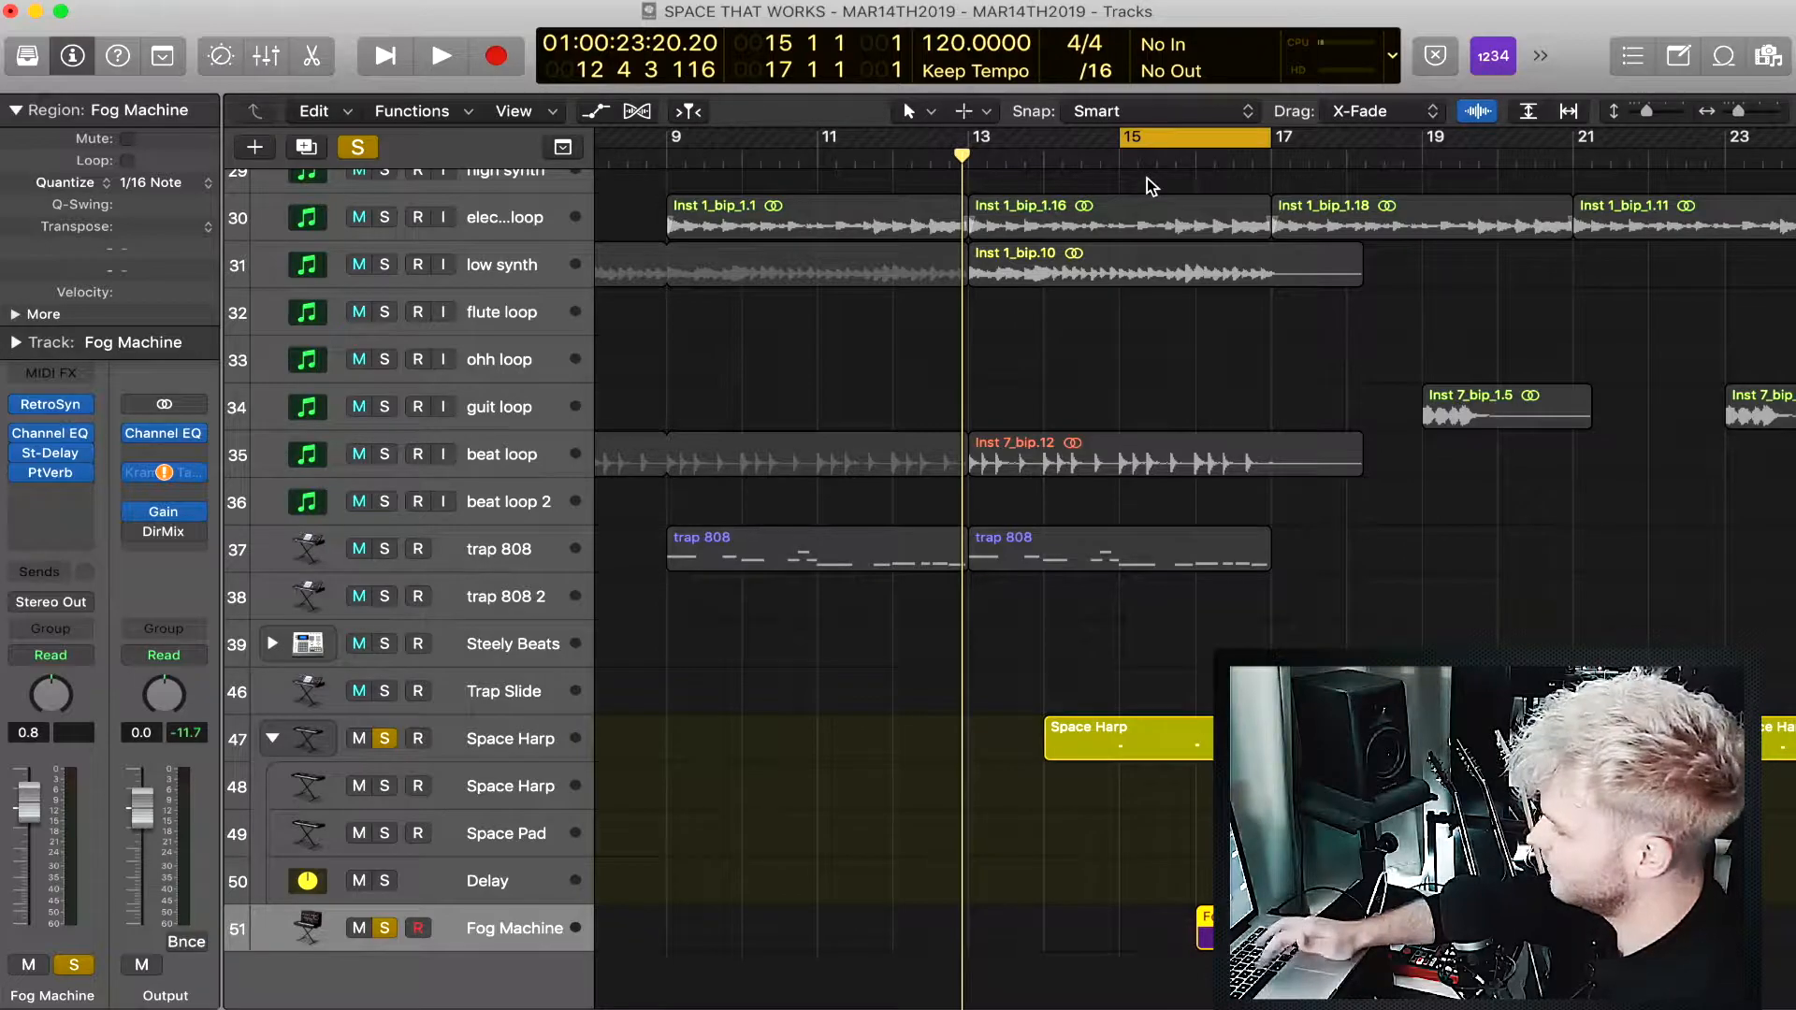
key("space")
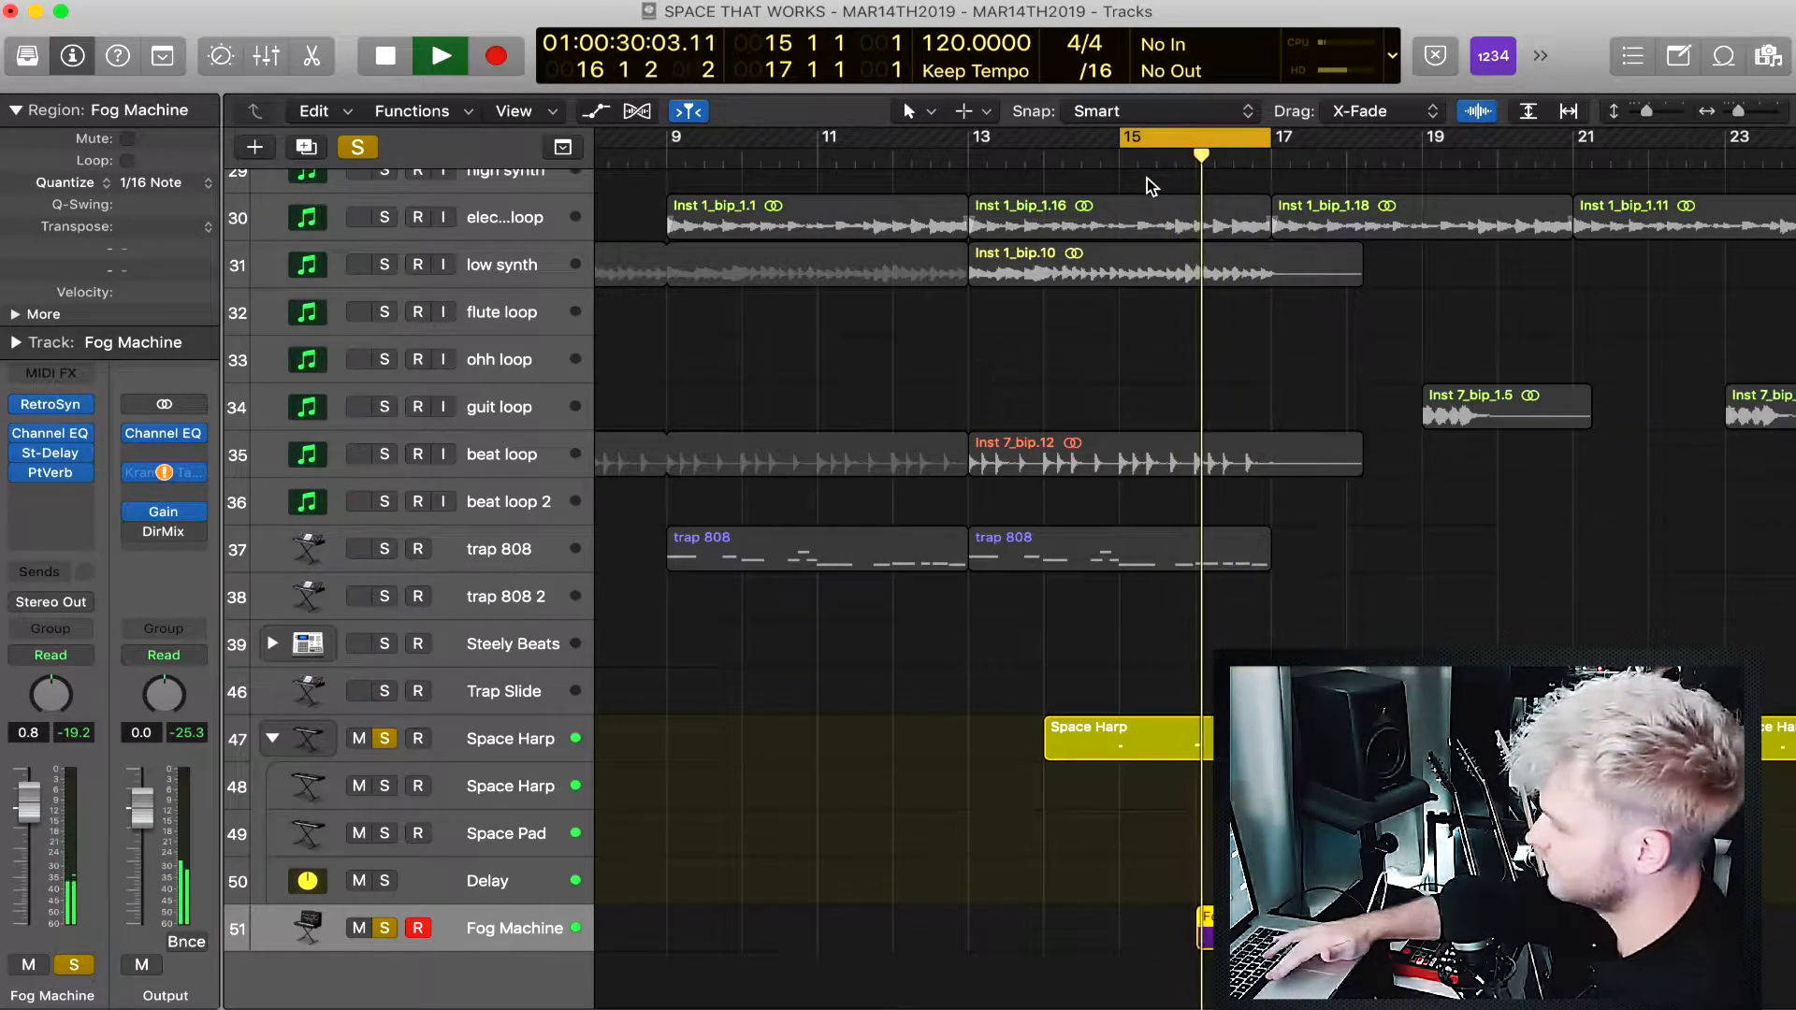
key("space")
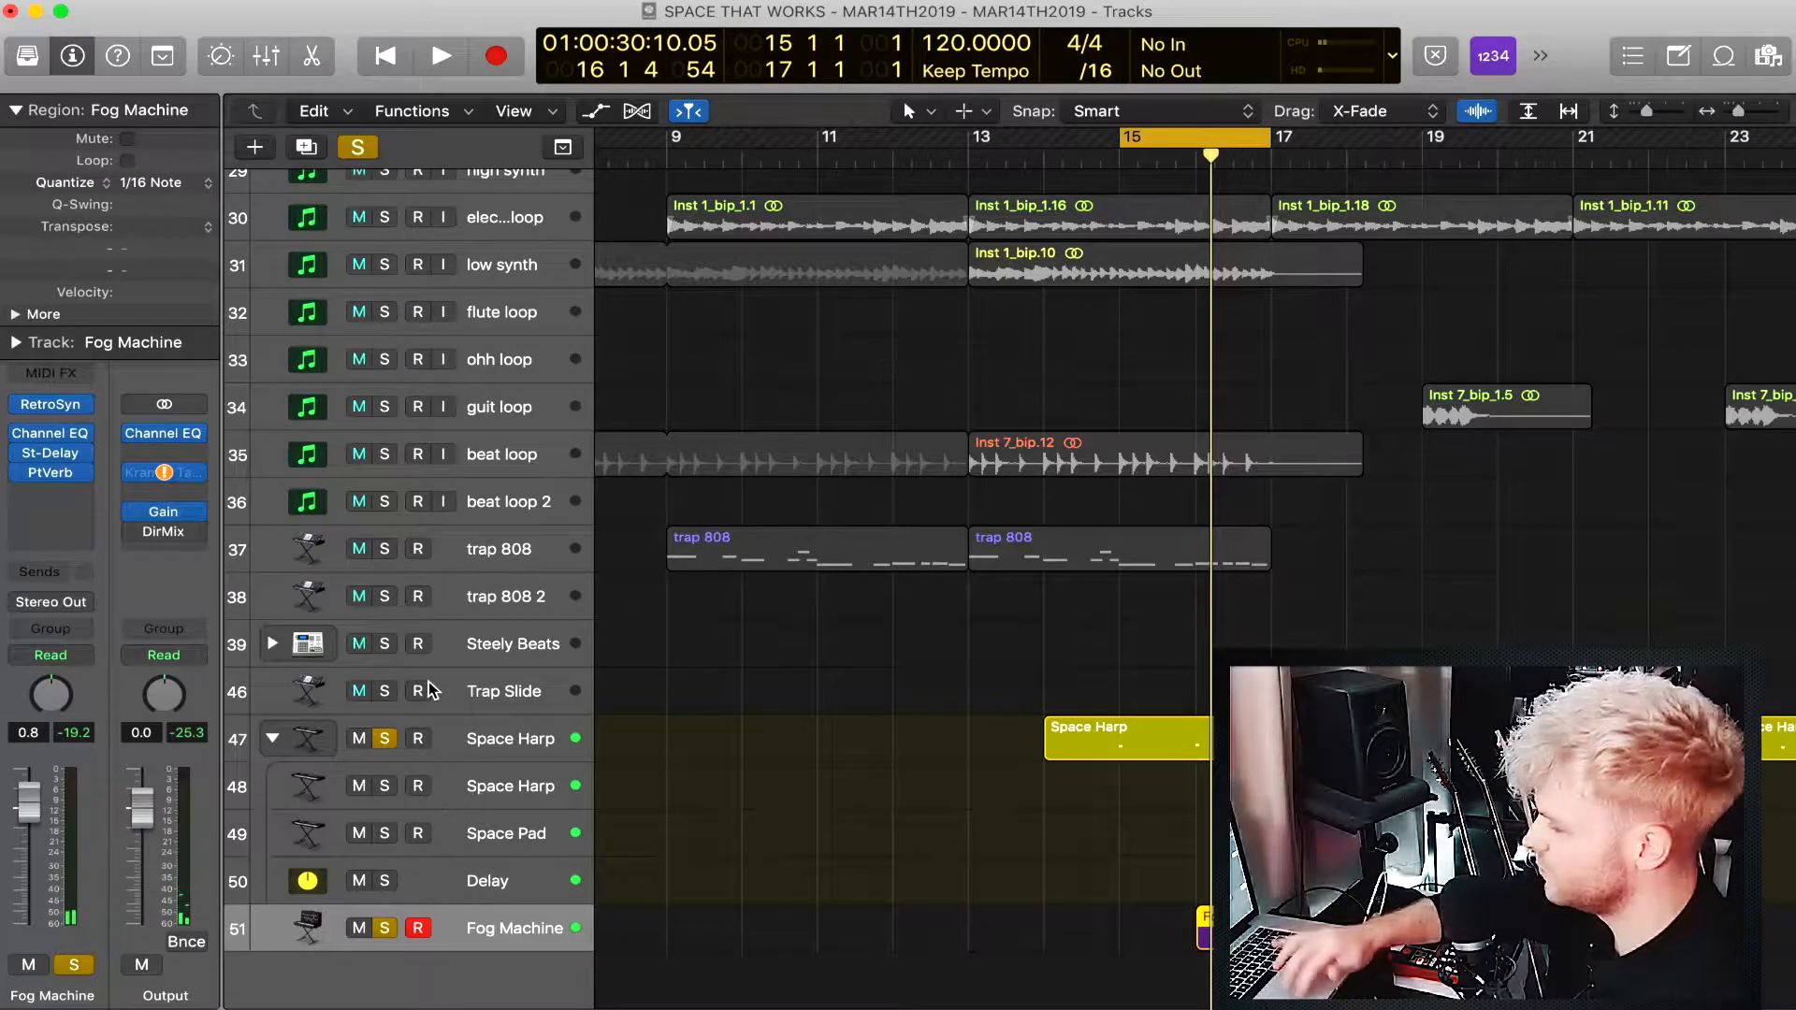
Unsolo Space Harp and Fog Machine and play all tracks from bar 15 with the cycle range turned off.
left_click(383, 745)
left_click(384, 927)
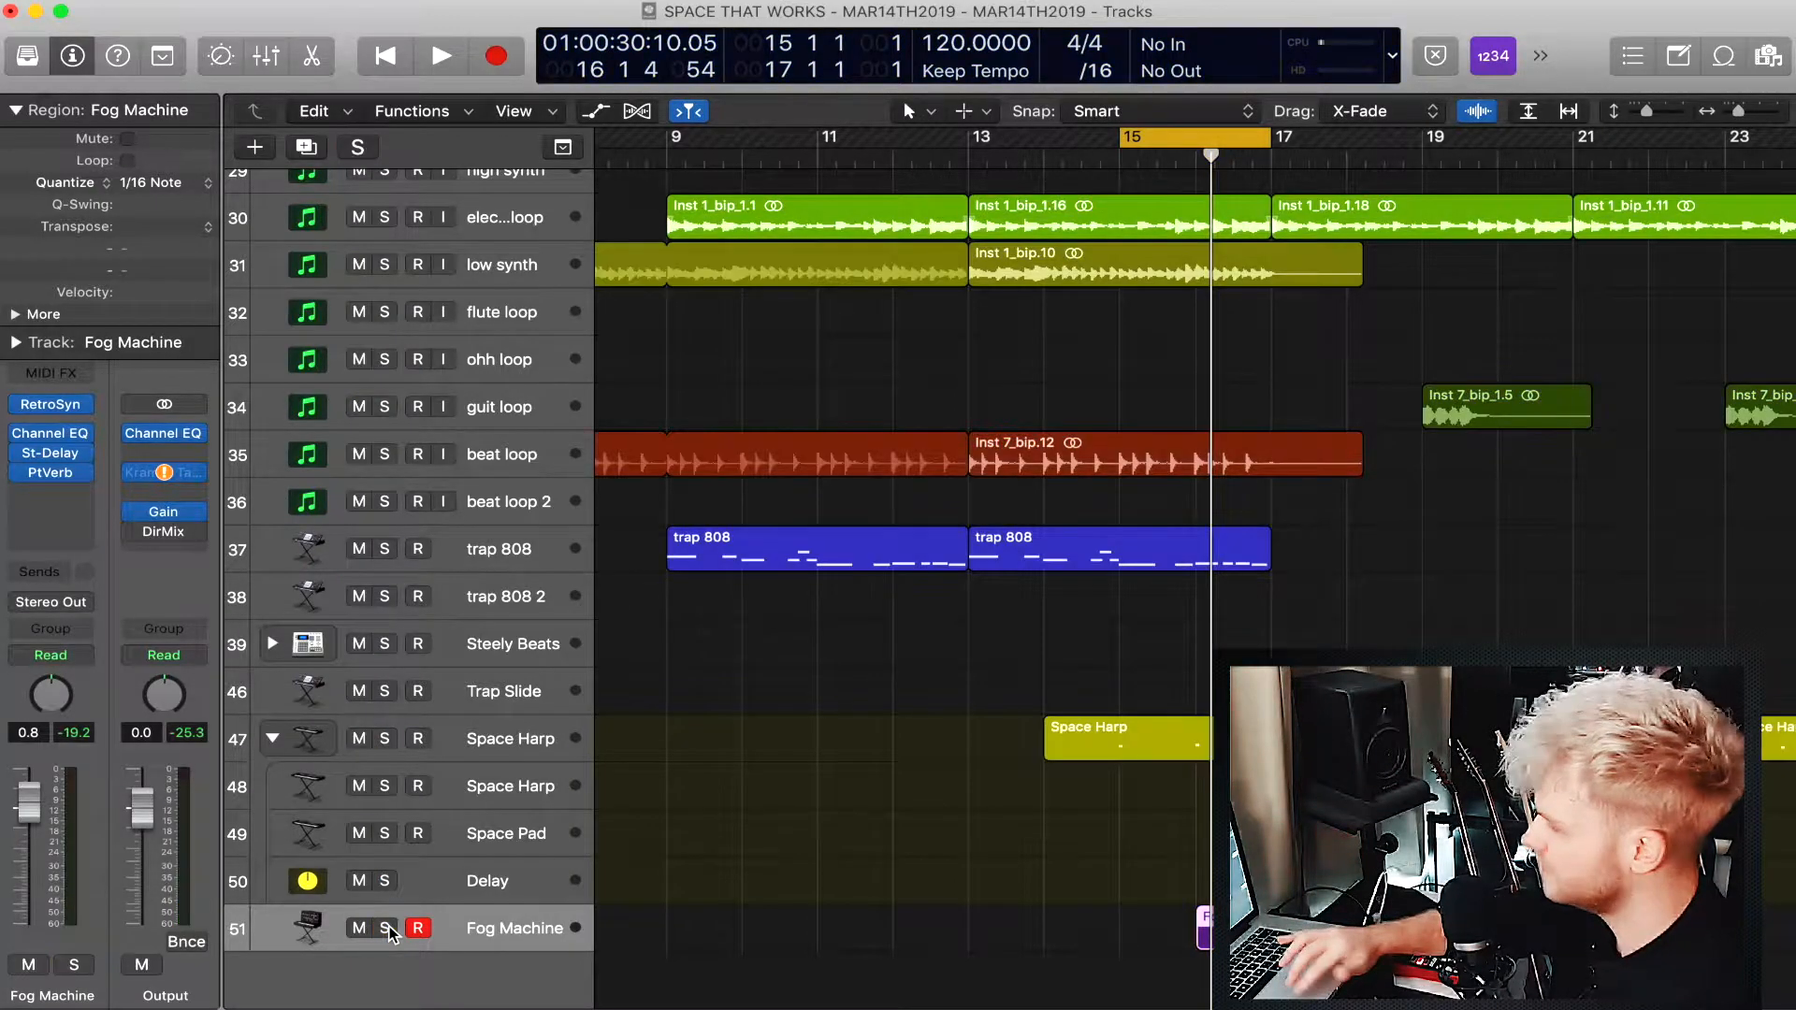
left_click(1170, 139)
left_click(1120, 159)
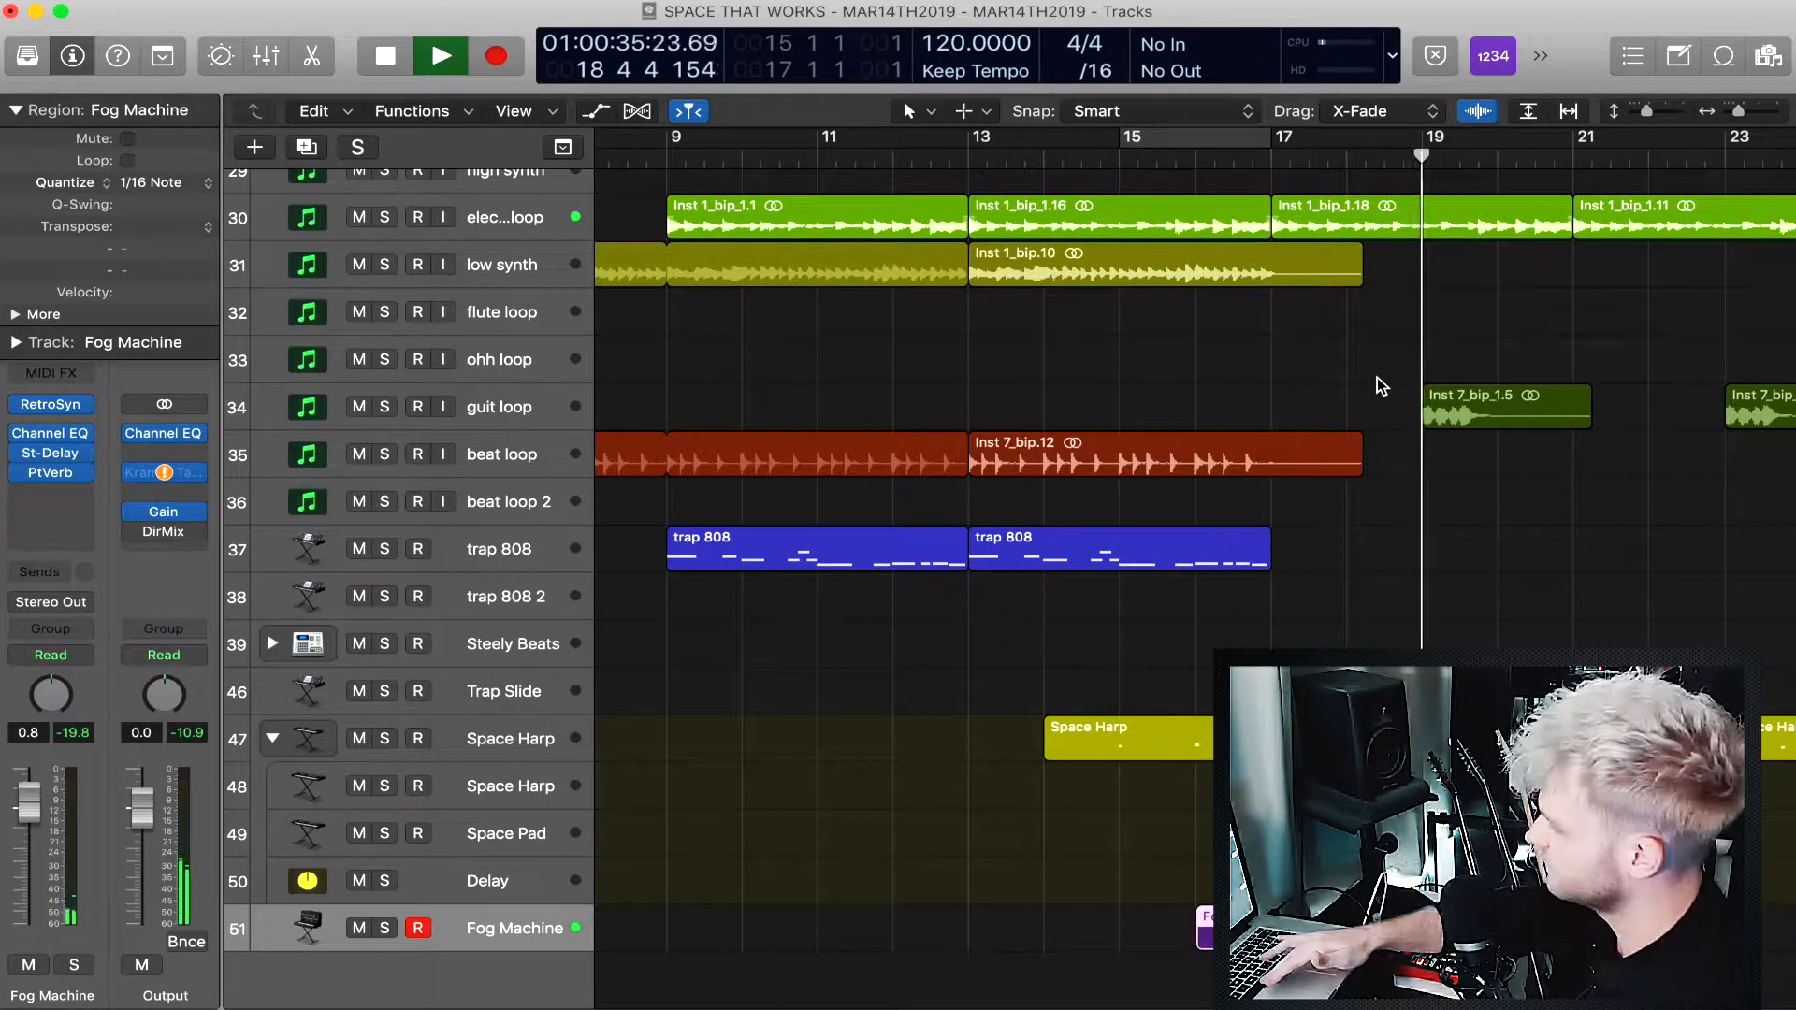
key("space")
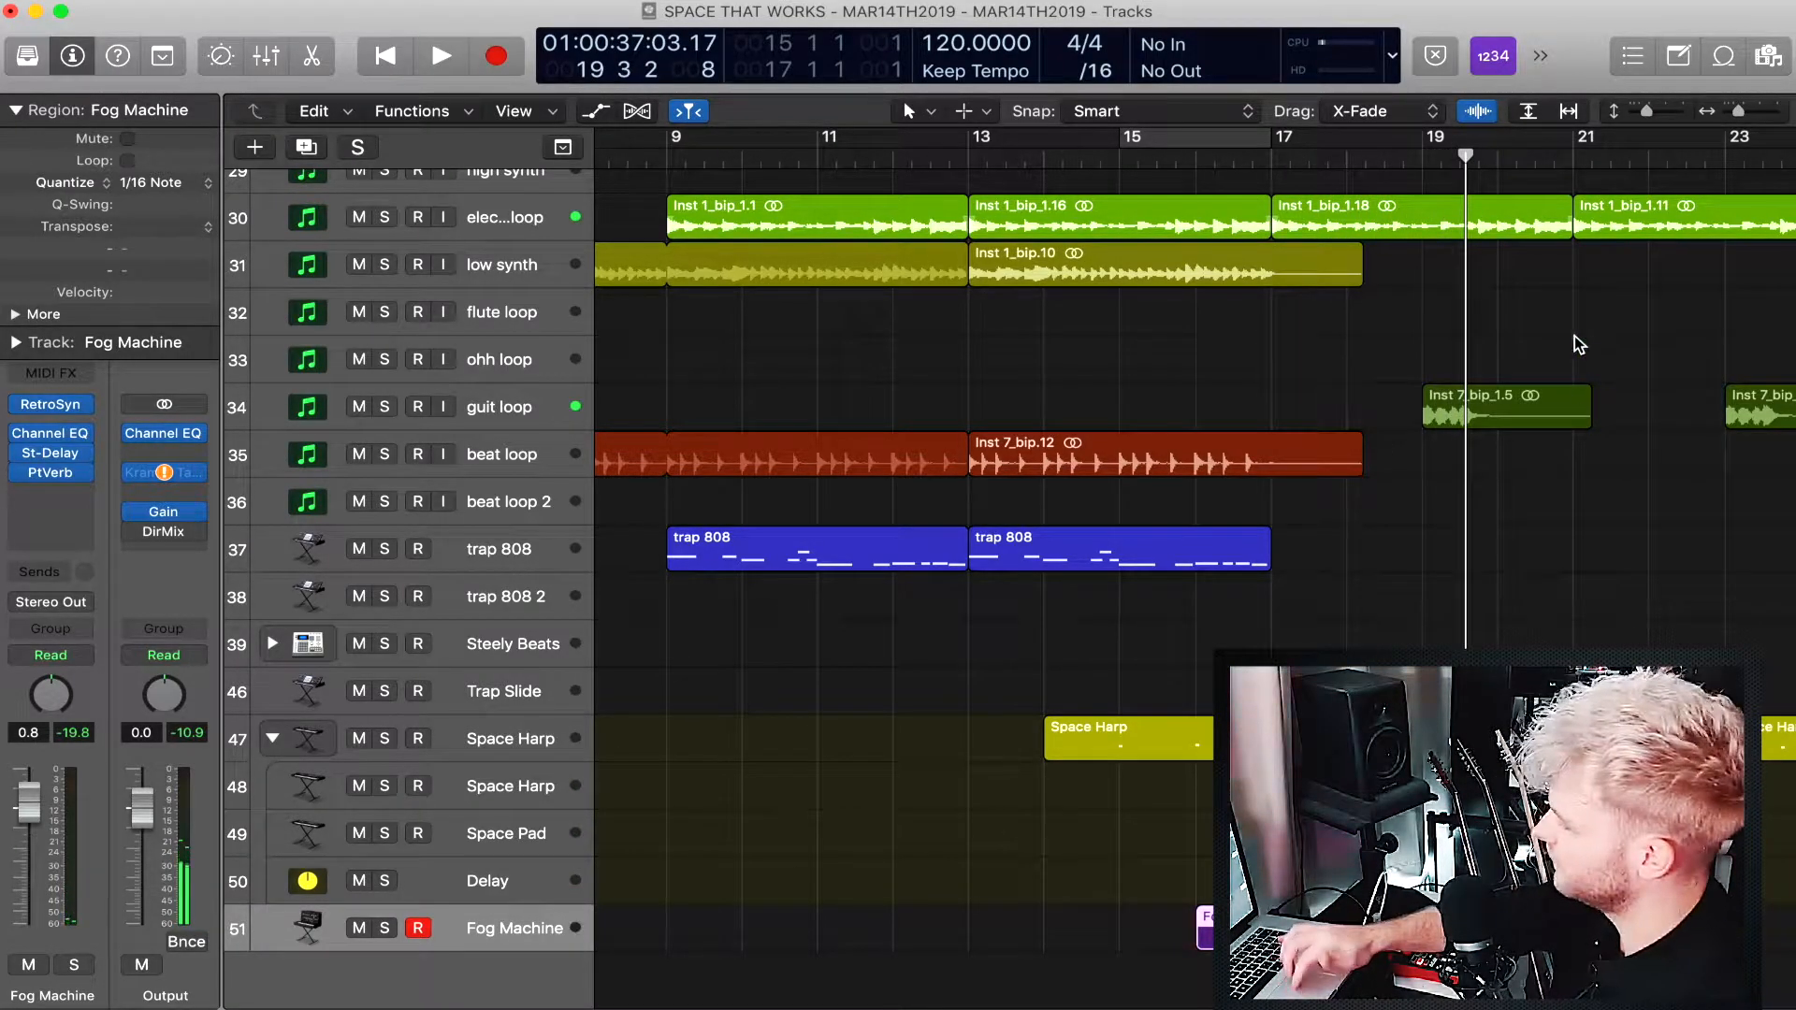
Solo the Searing Lead track on track 15 and listen to it within a cycle range over bars 13 to 16.
scroll(1408, 646, "up", 15)
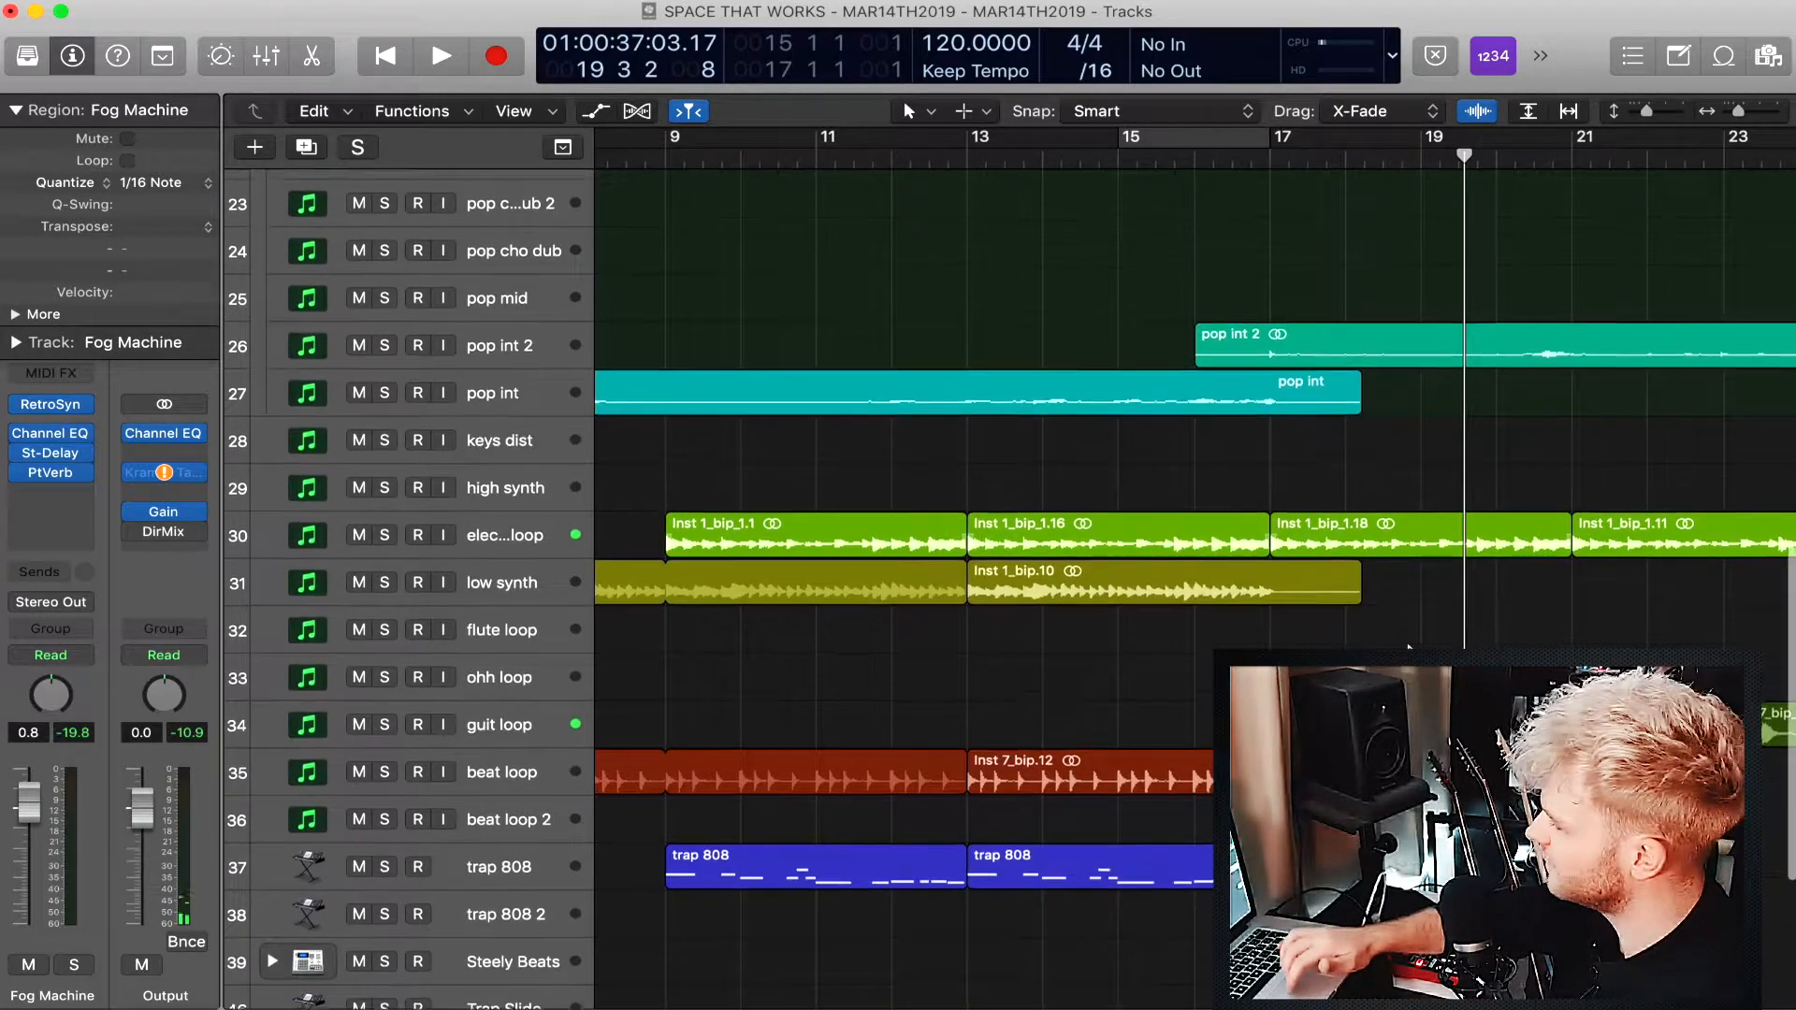
scroll(1408, 646, "down", 5)
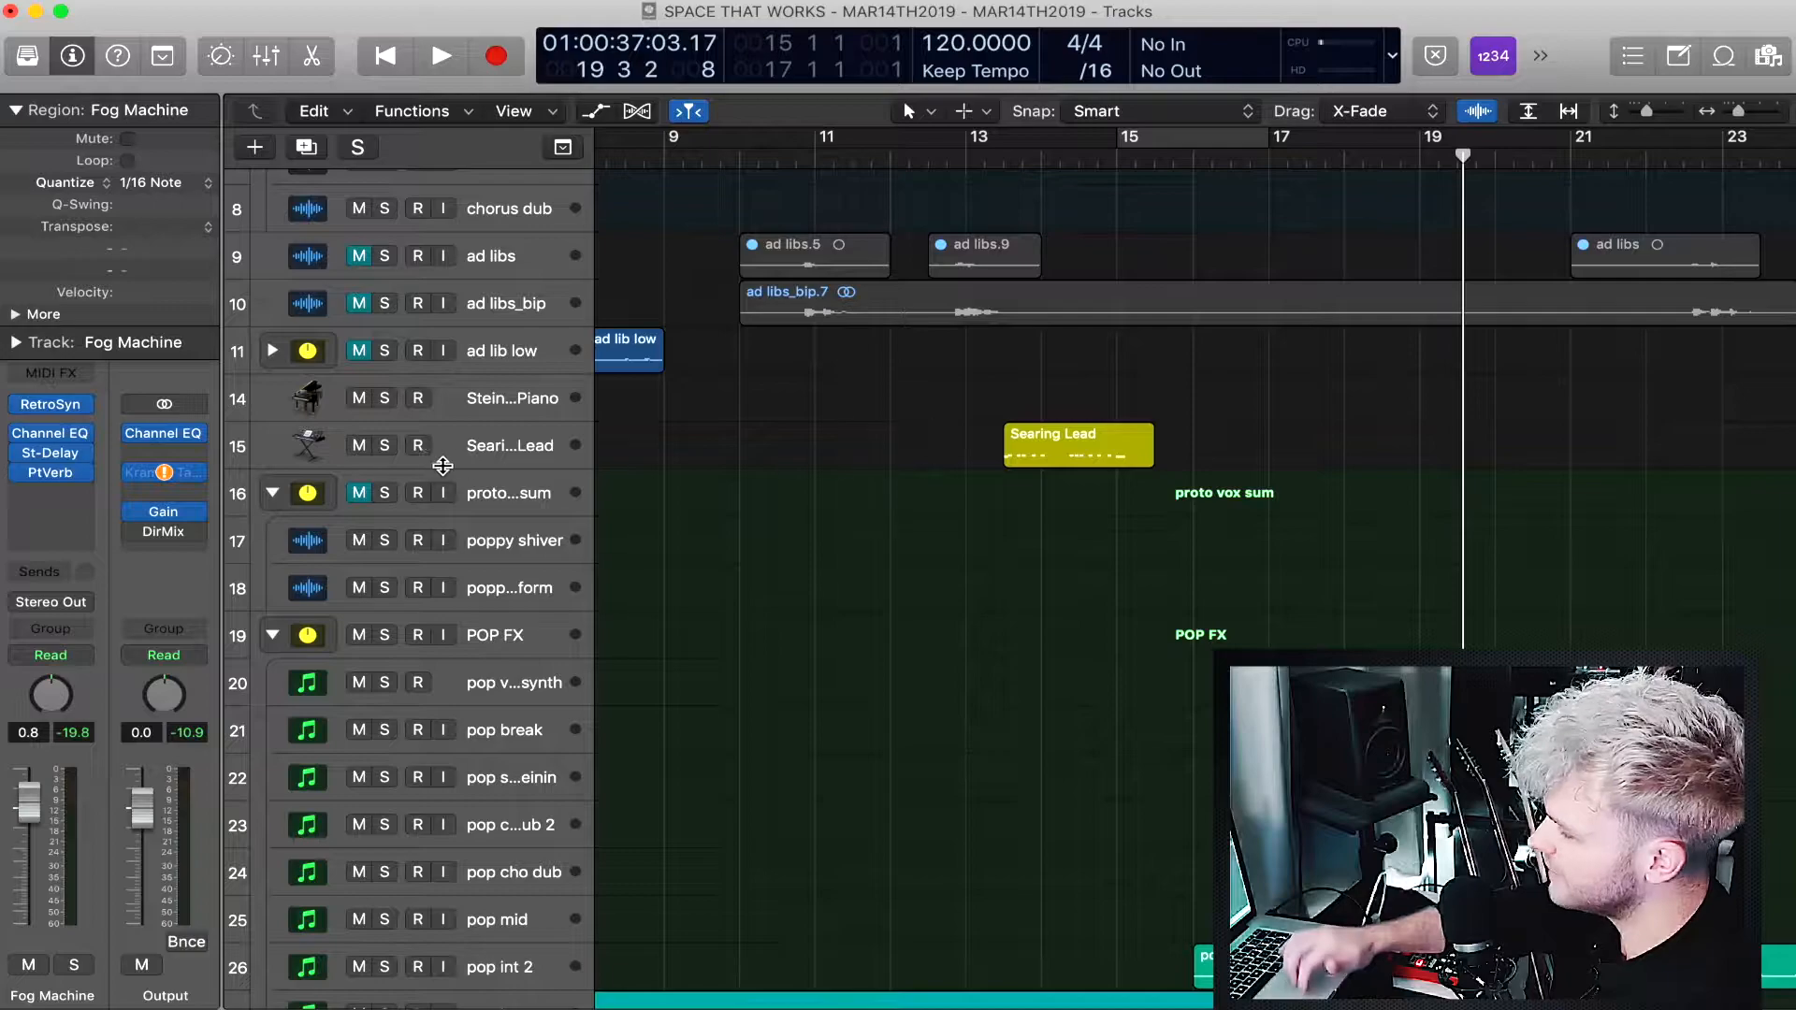
left_click(474, 452)
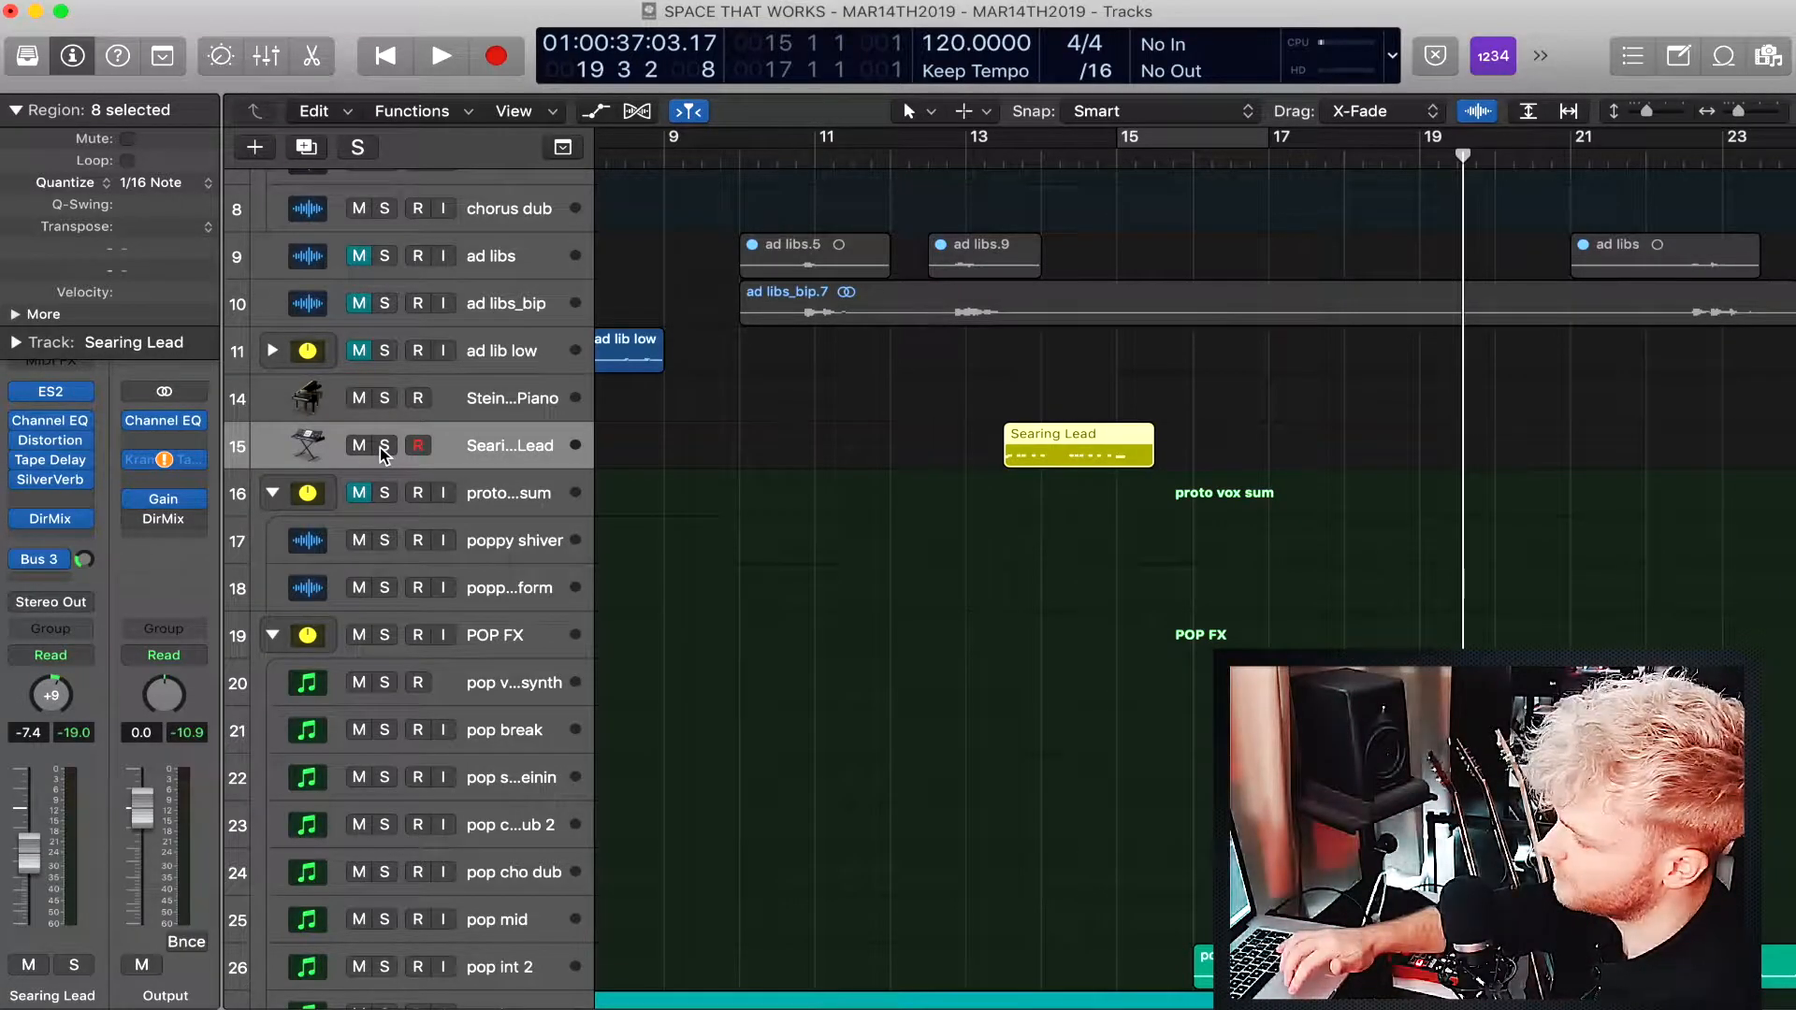
left_click(383, 446)
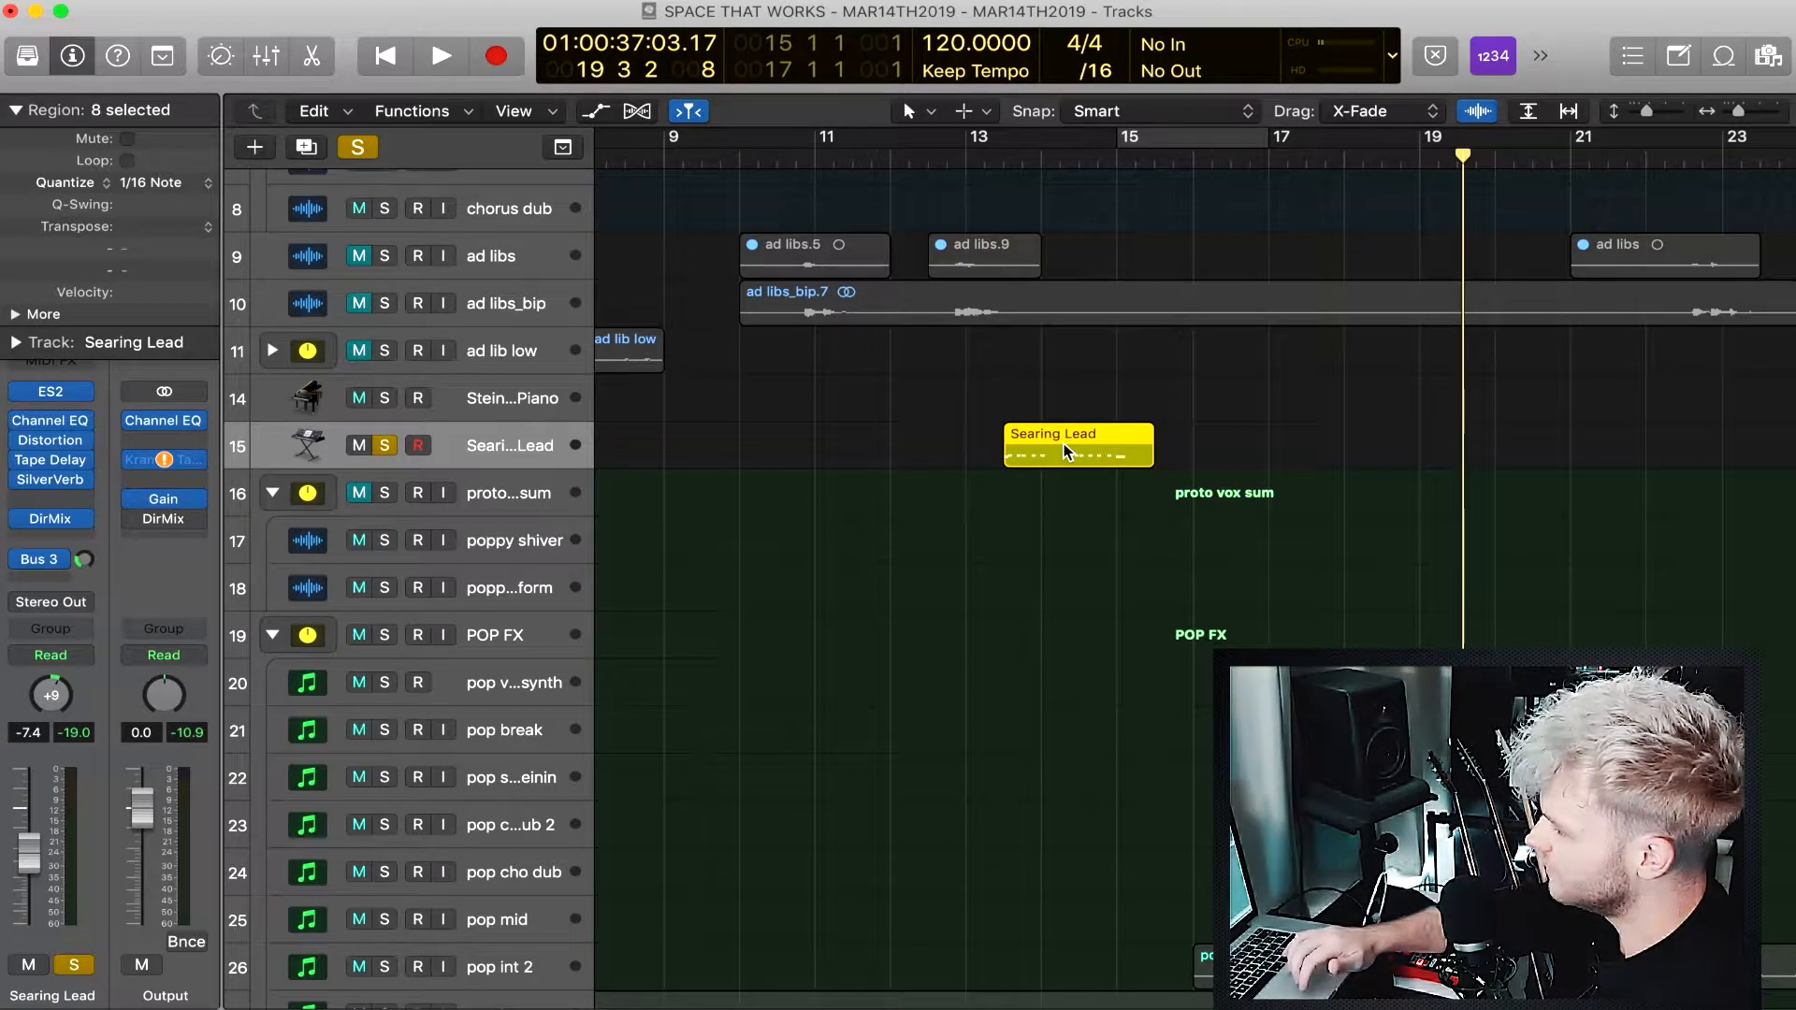
left_click_drag(976, 142, 1167, 153)
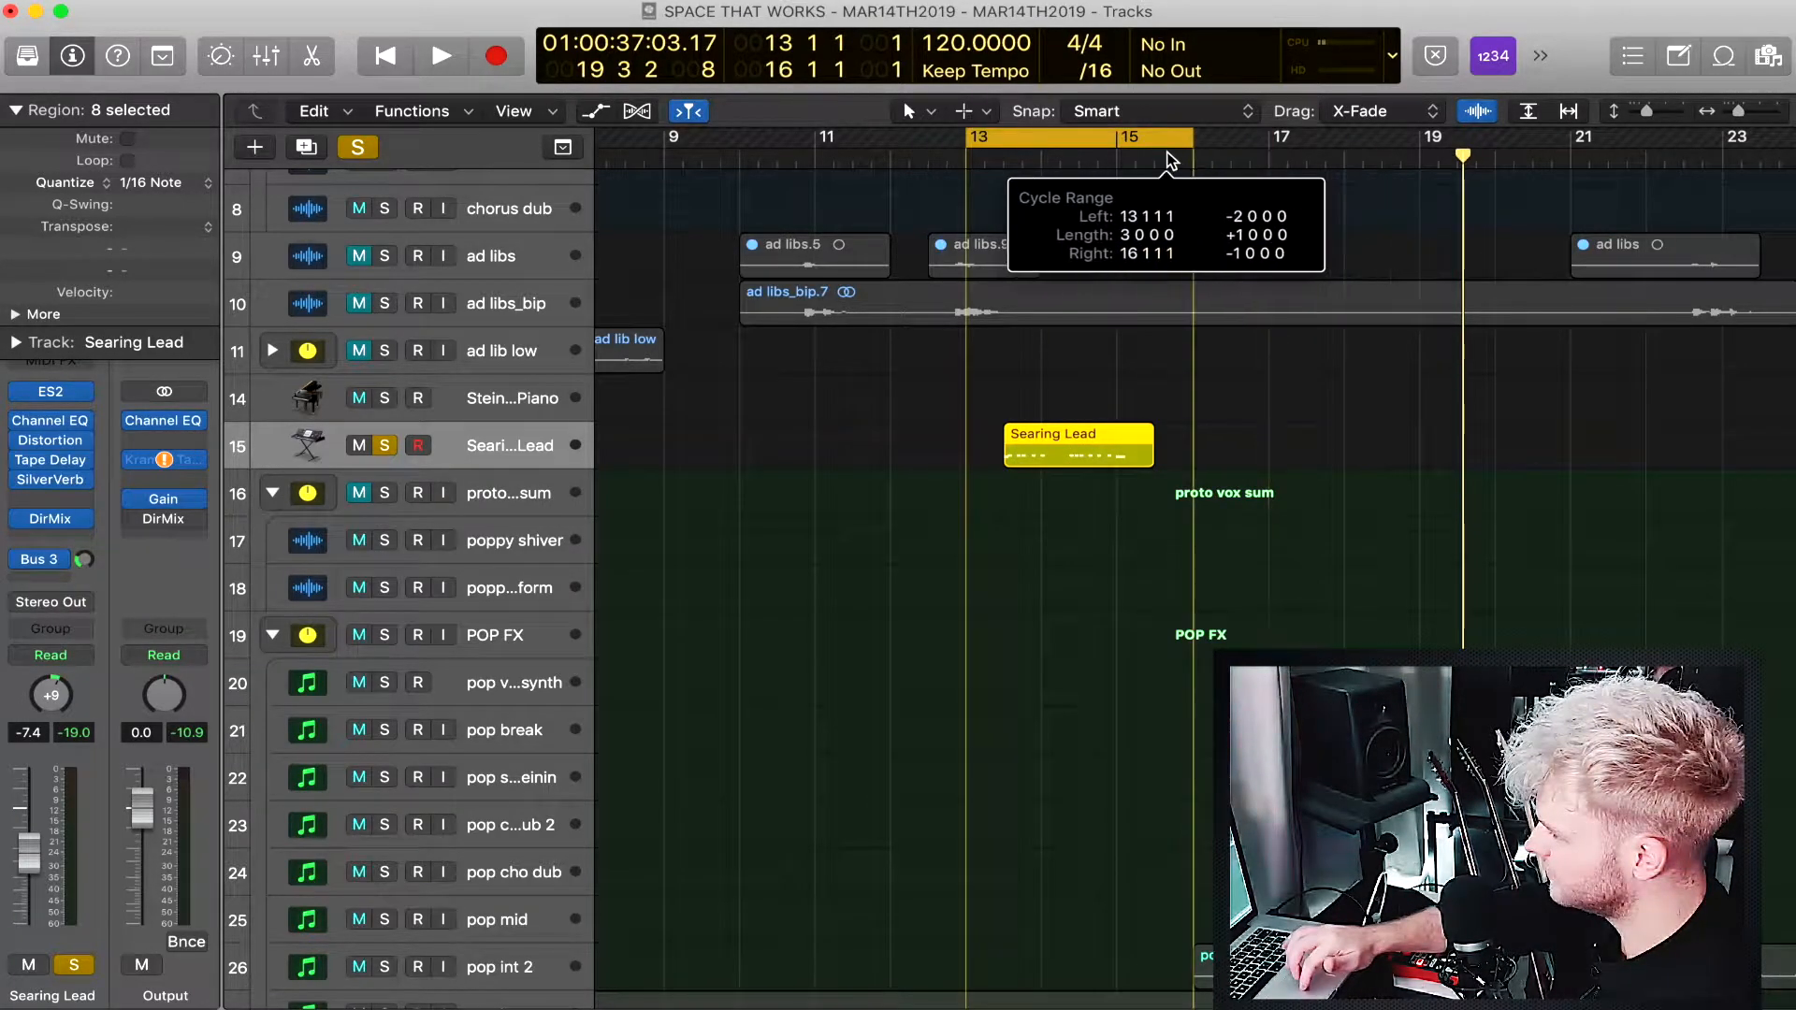
key("space")
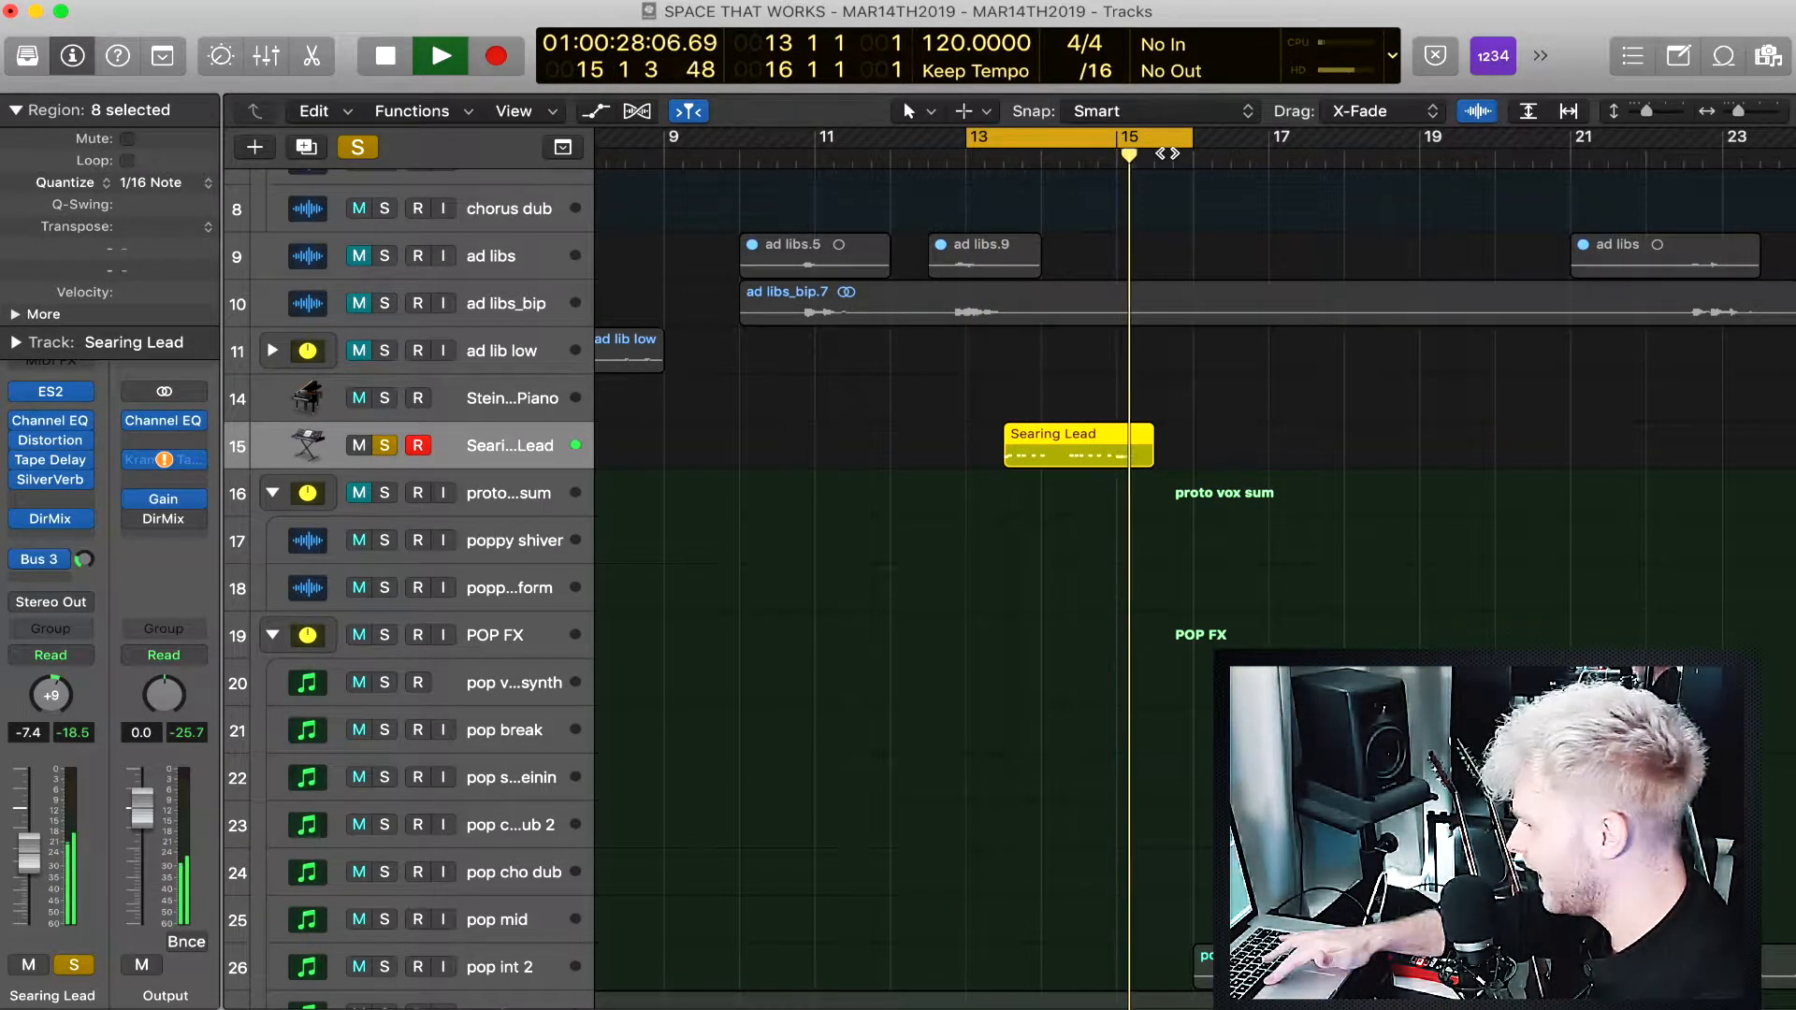
key("space")
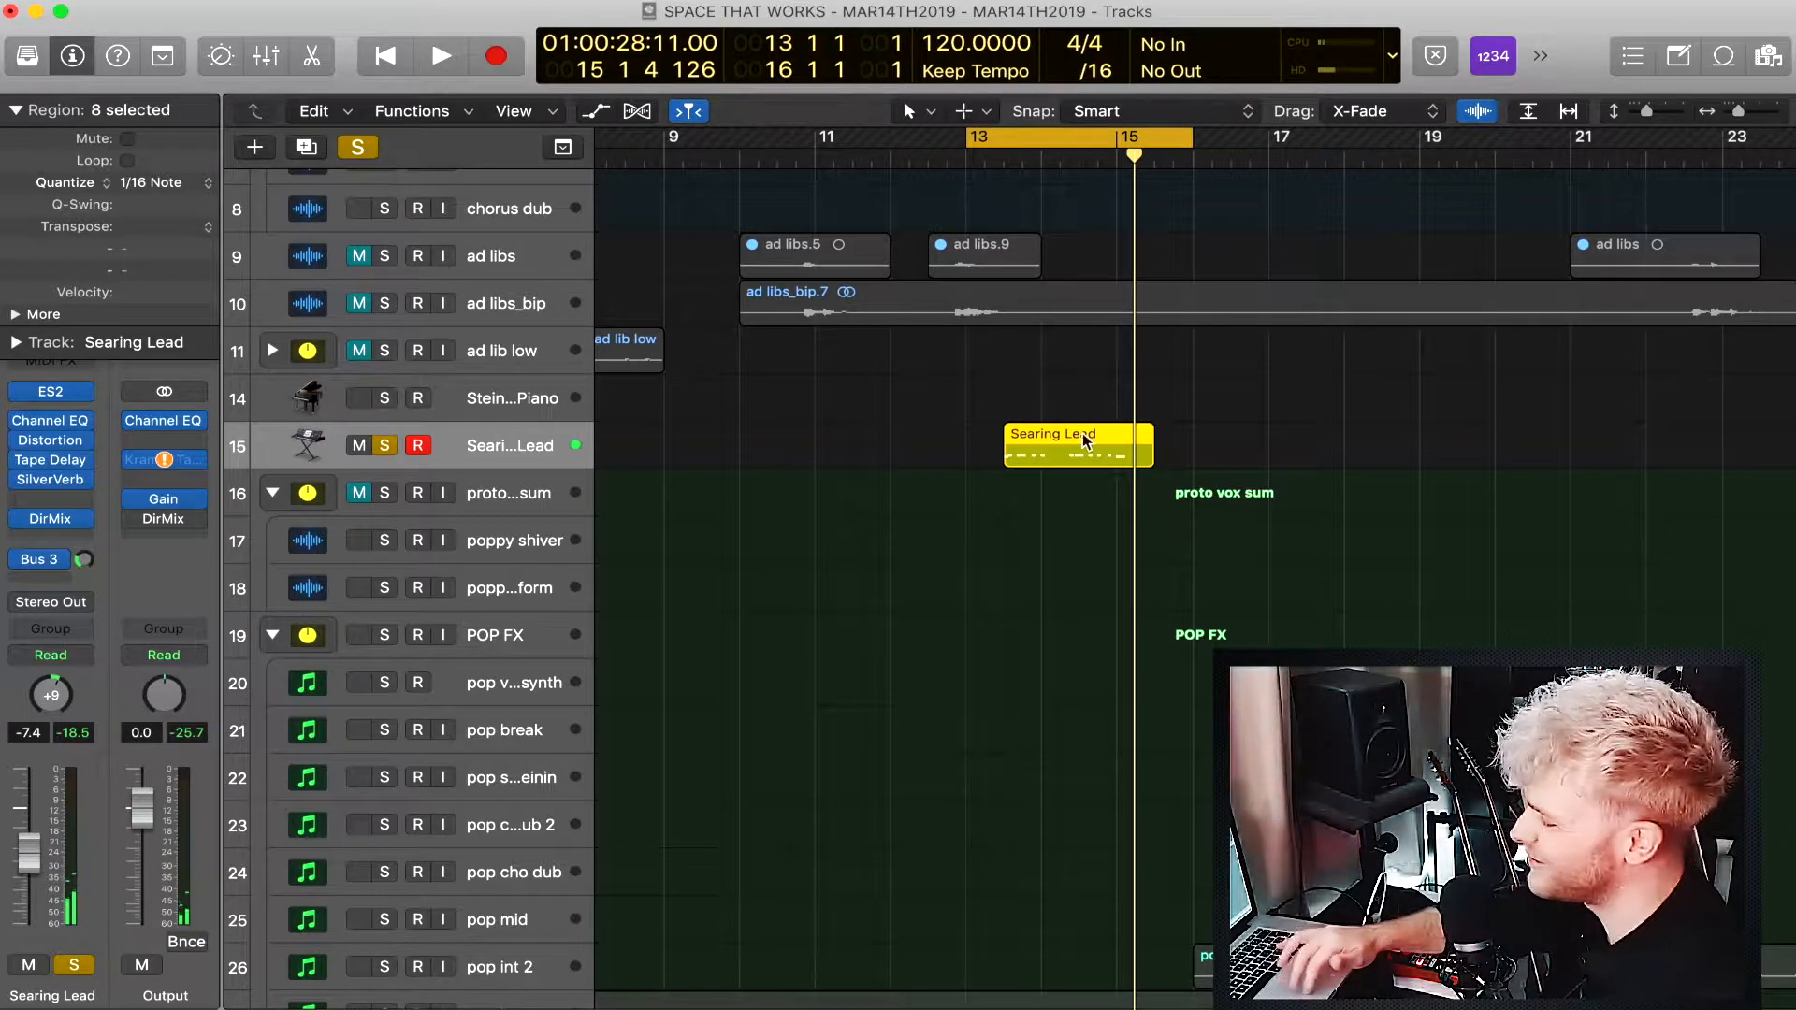
Unmute the RAP stack on track 1 and solo it alongside Searing Lead.
scroll(951, 501, "up", 7)
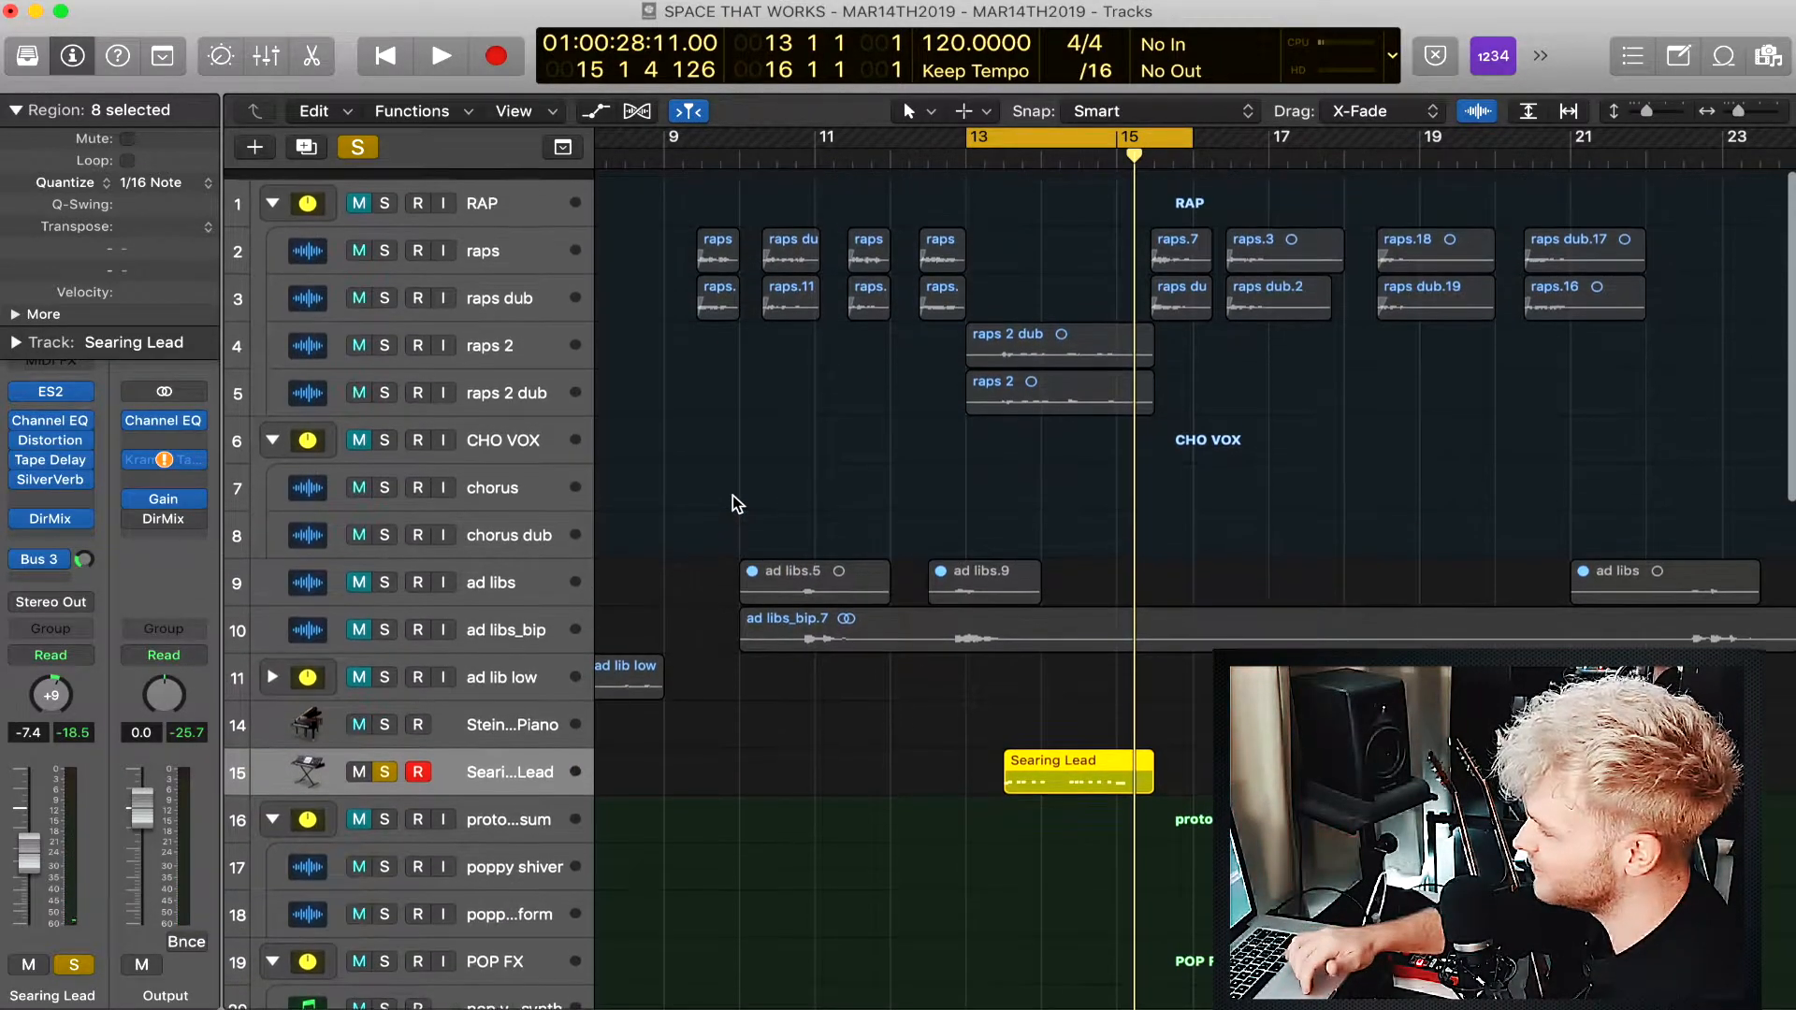
scroll(470, 281, "down", 1)
left_click(360, 194)
left_click(384, 194)
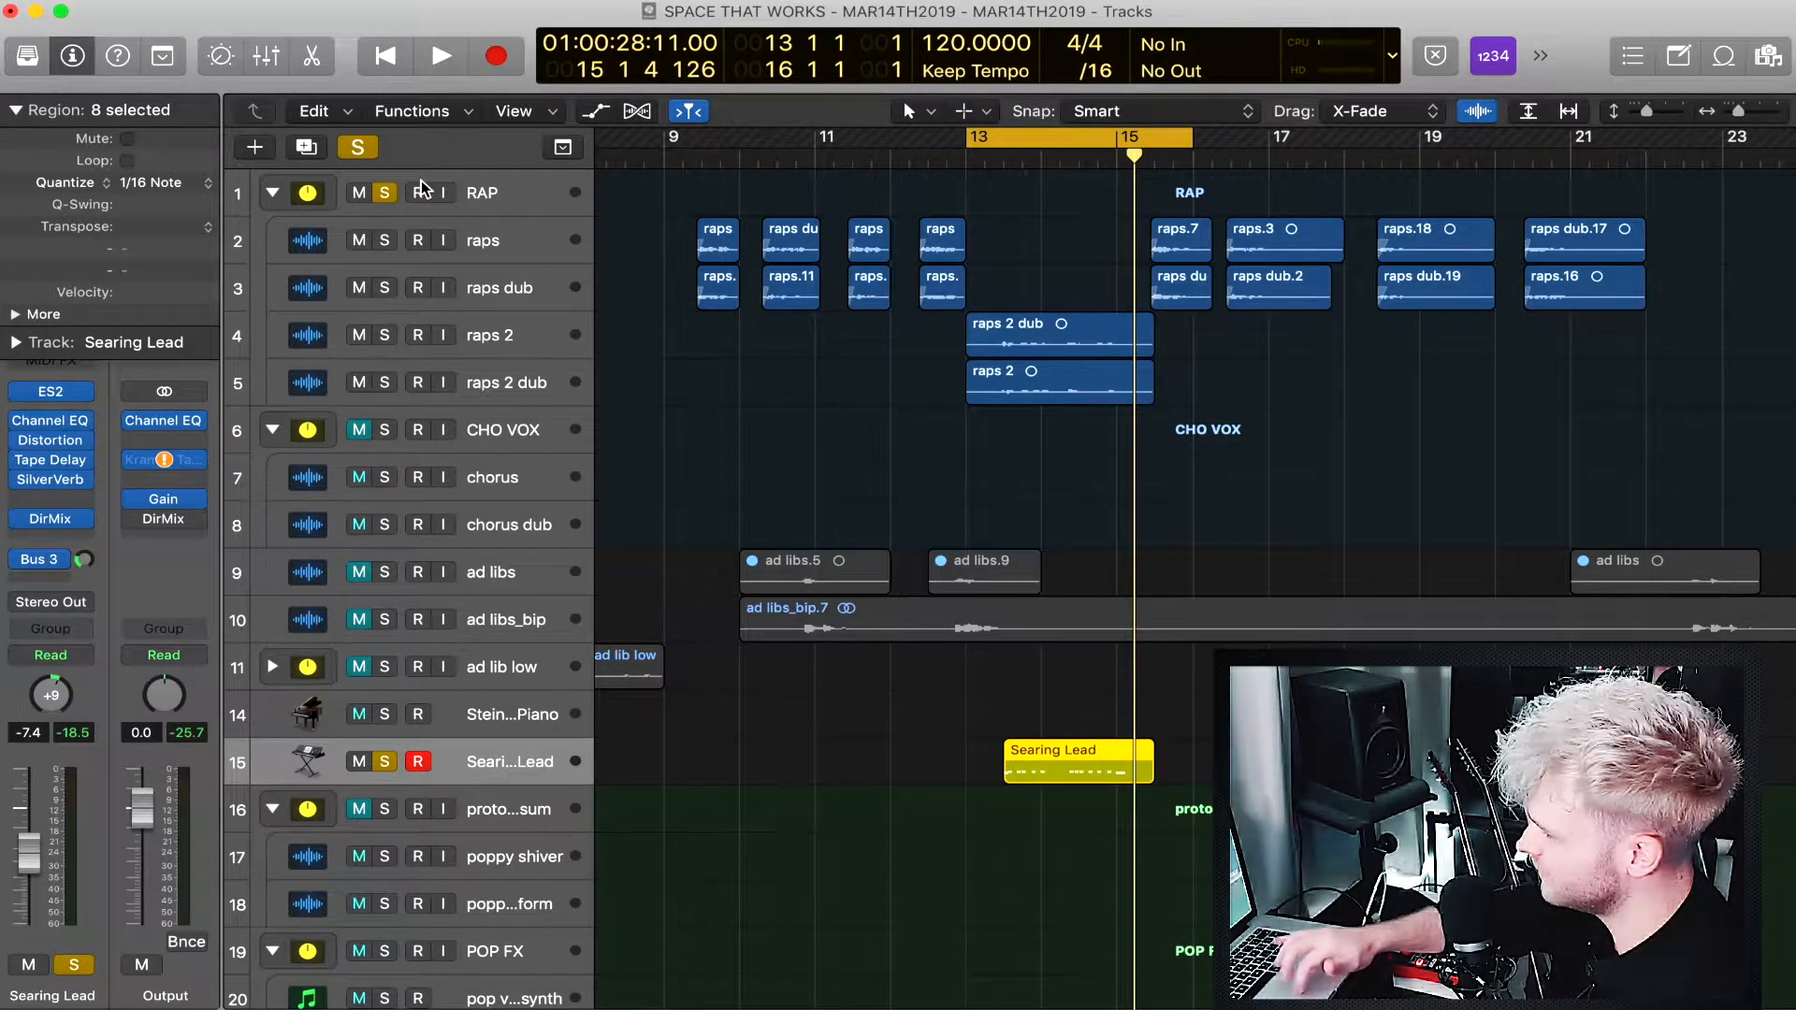
Clear all solos and play the rap vocals with the rest of the tracks over bars 13 to 16.
left_click(357, 147)
key("space")
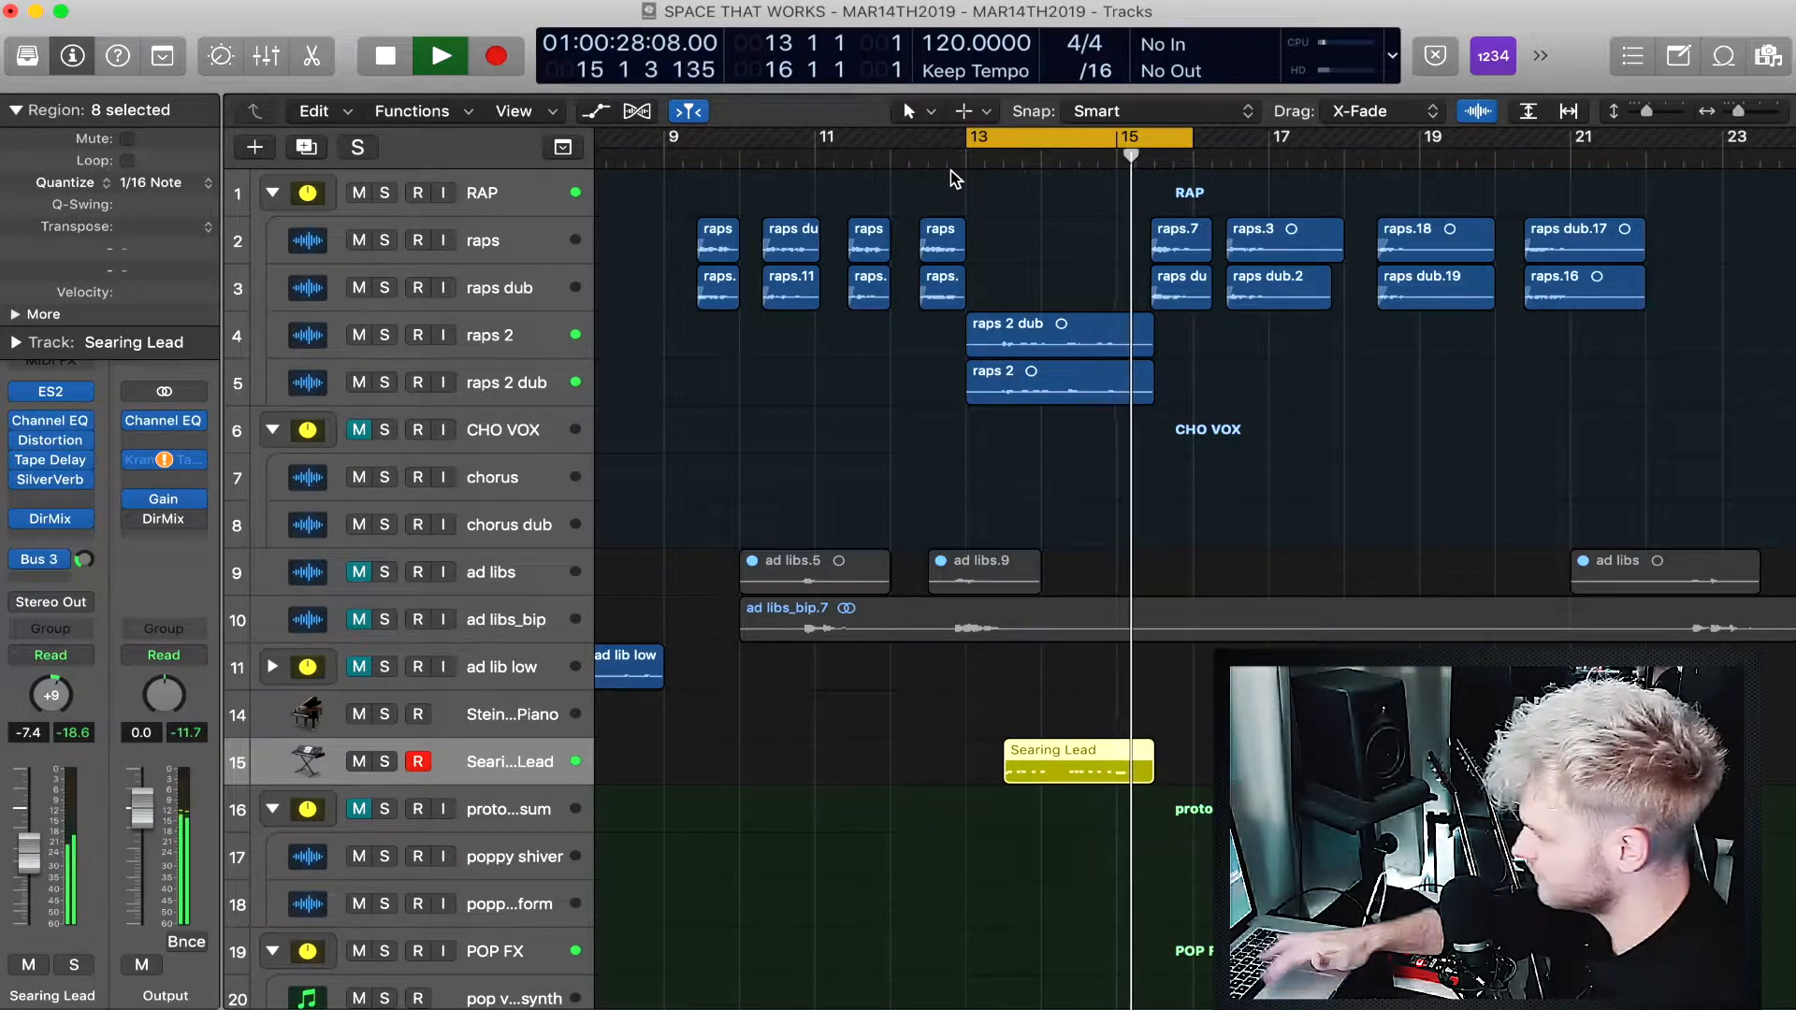
key("space")
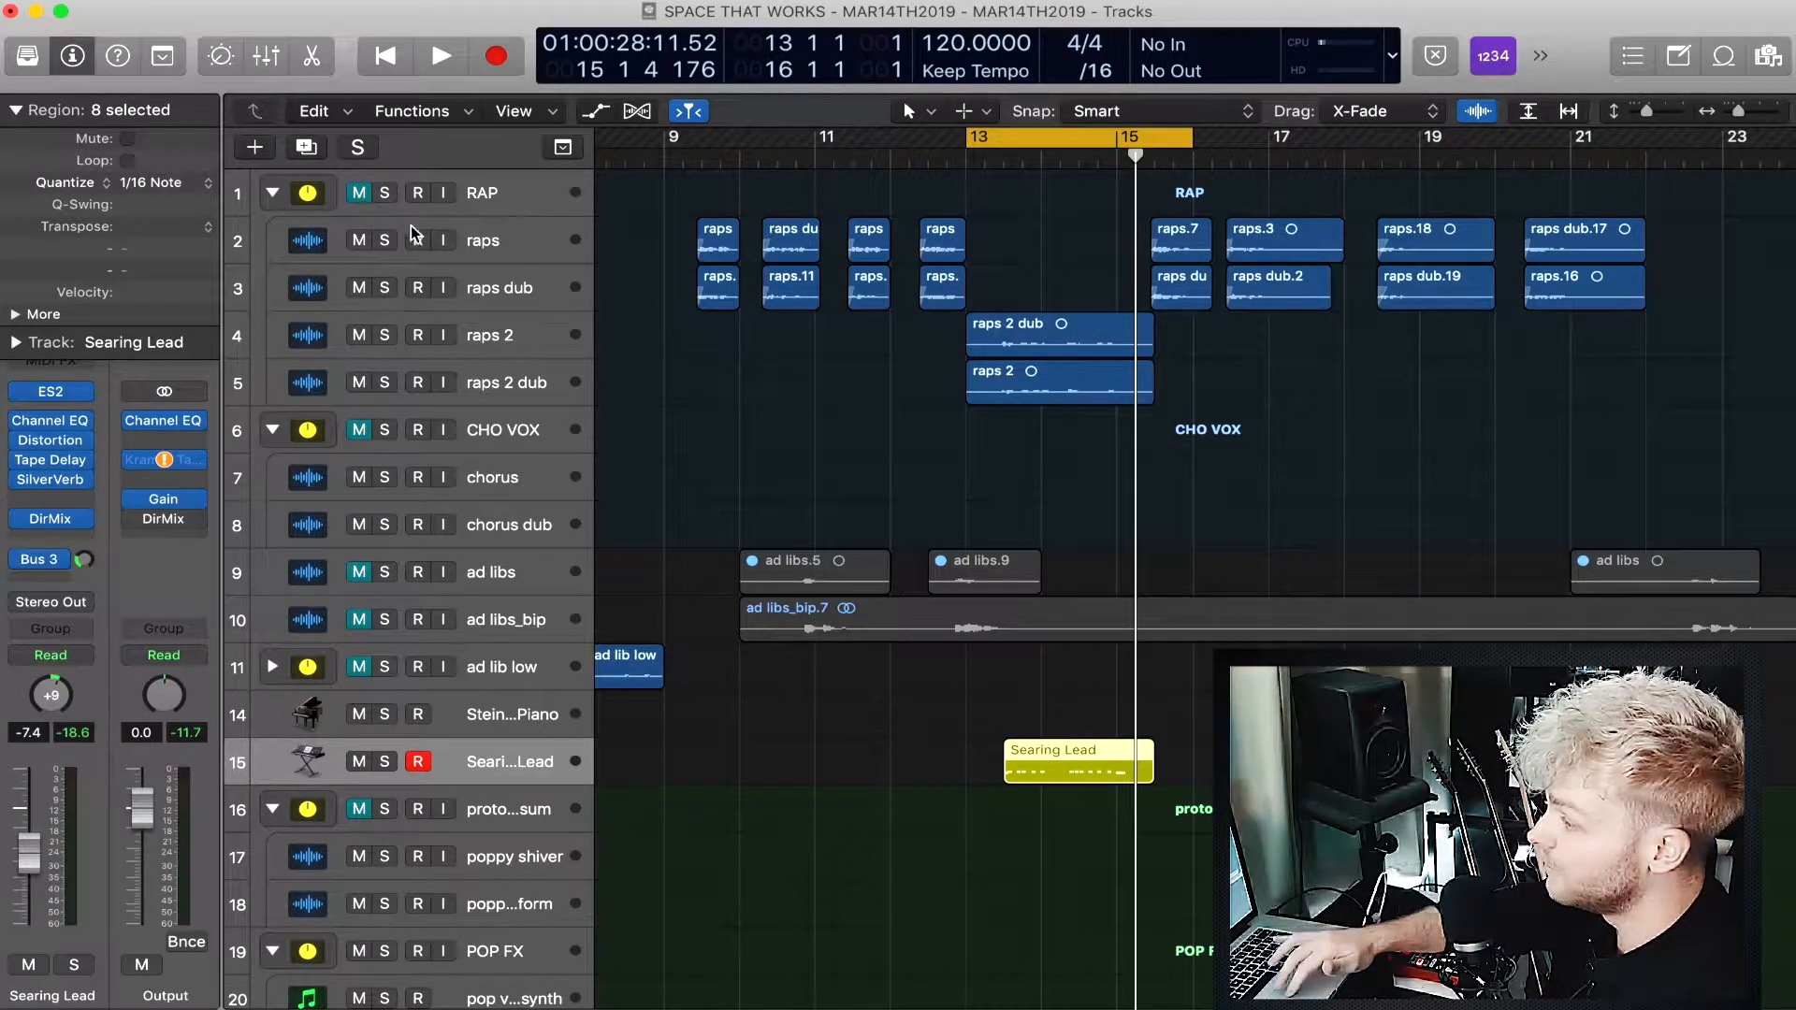
Turn off the cycle range and play all tracks from bar 23 up to bar 25.
scroll(696, 559, "down", 5)
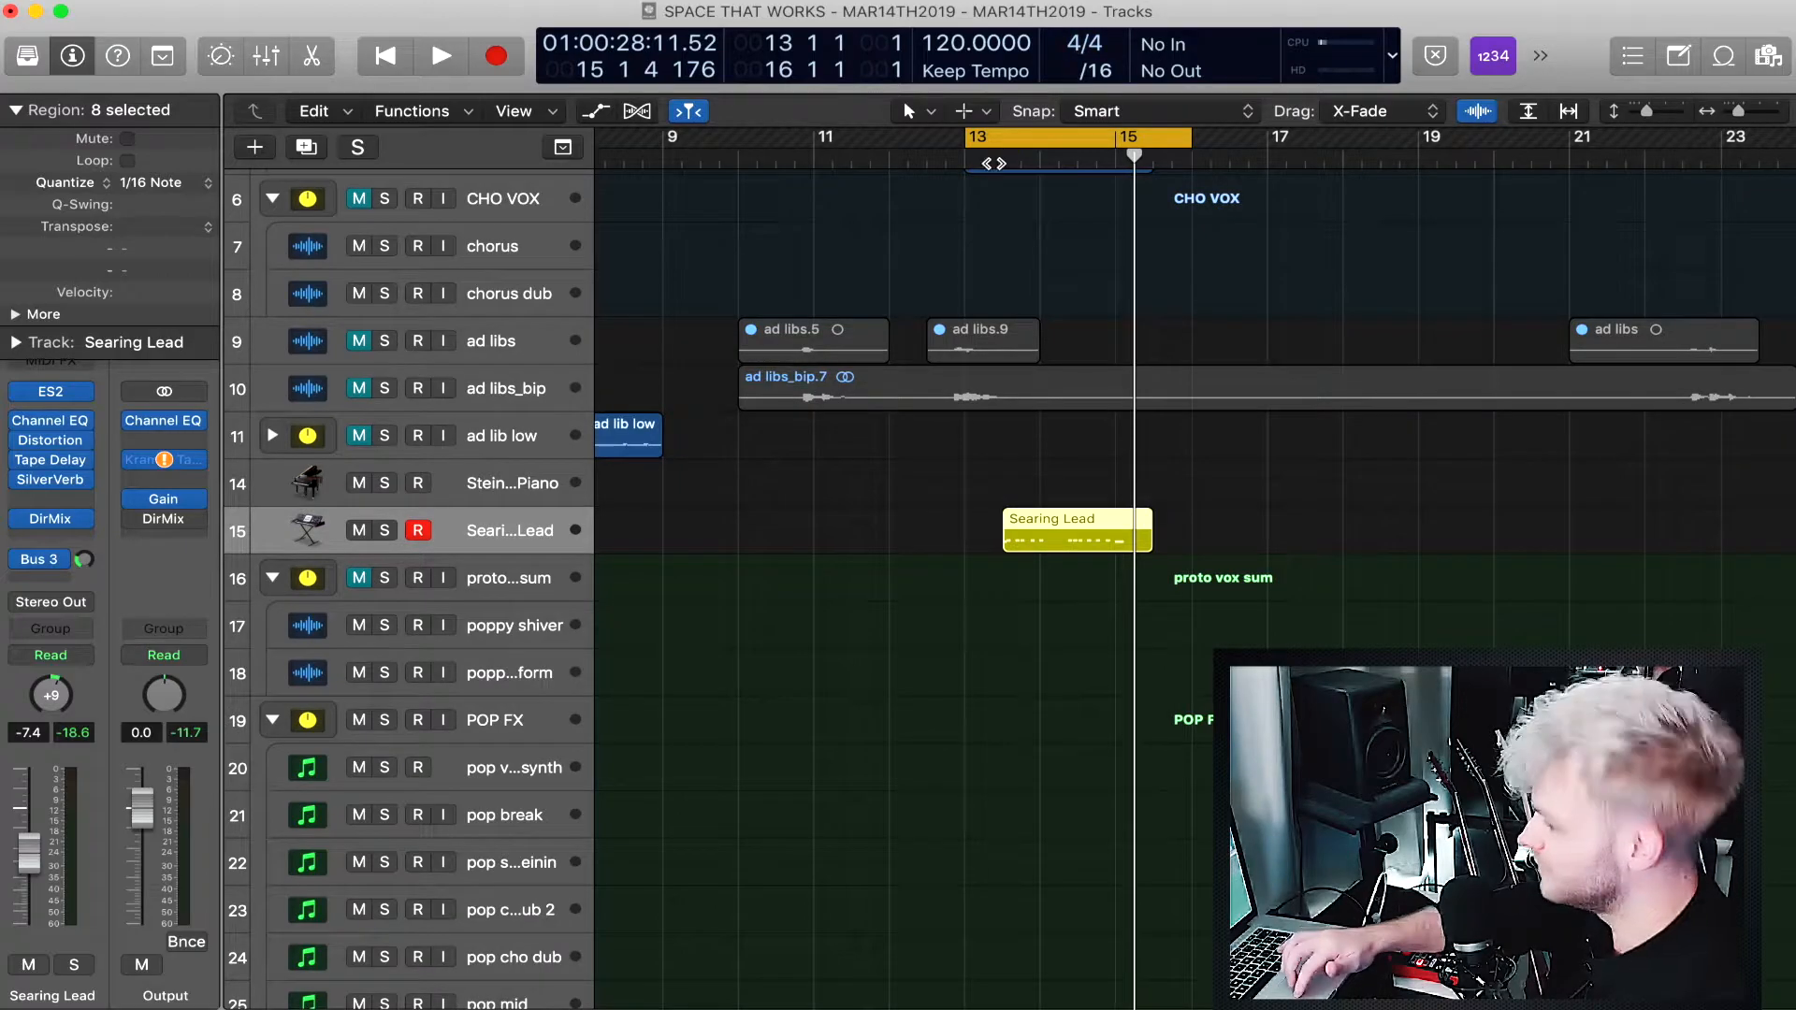
left_click(1048, 134)
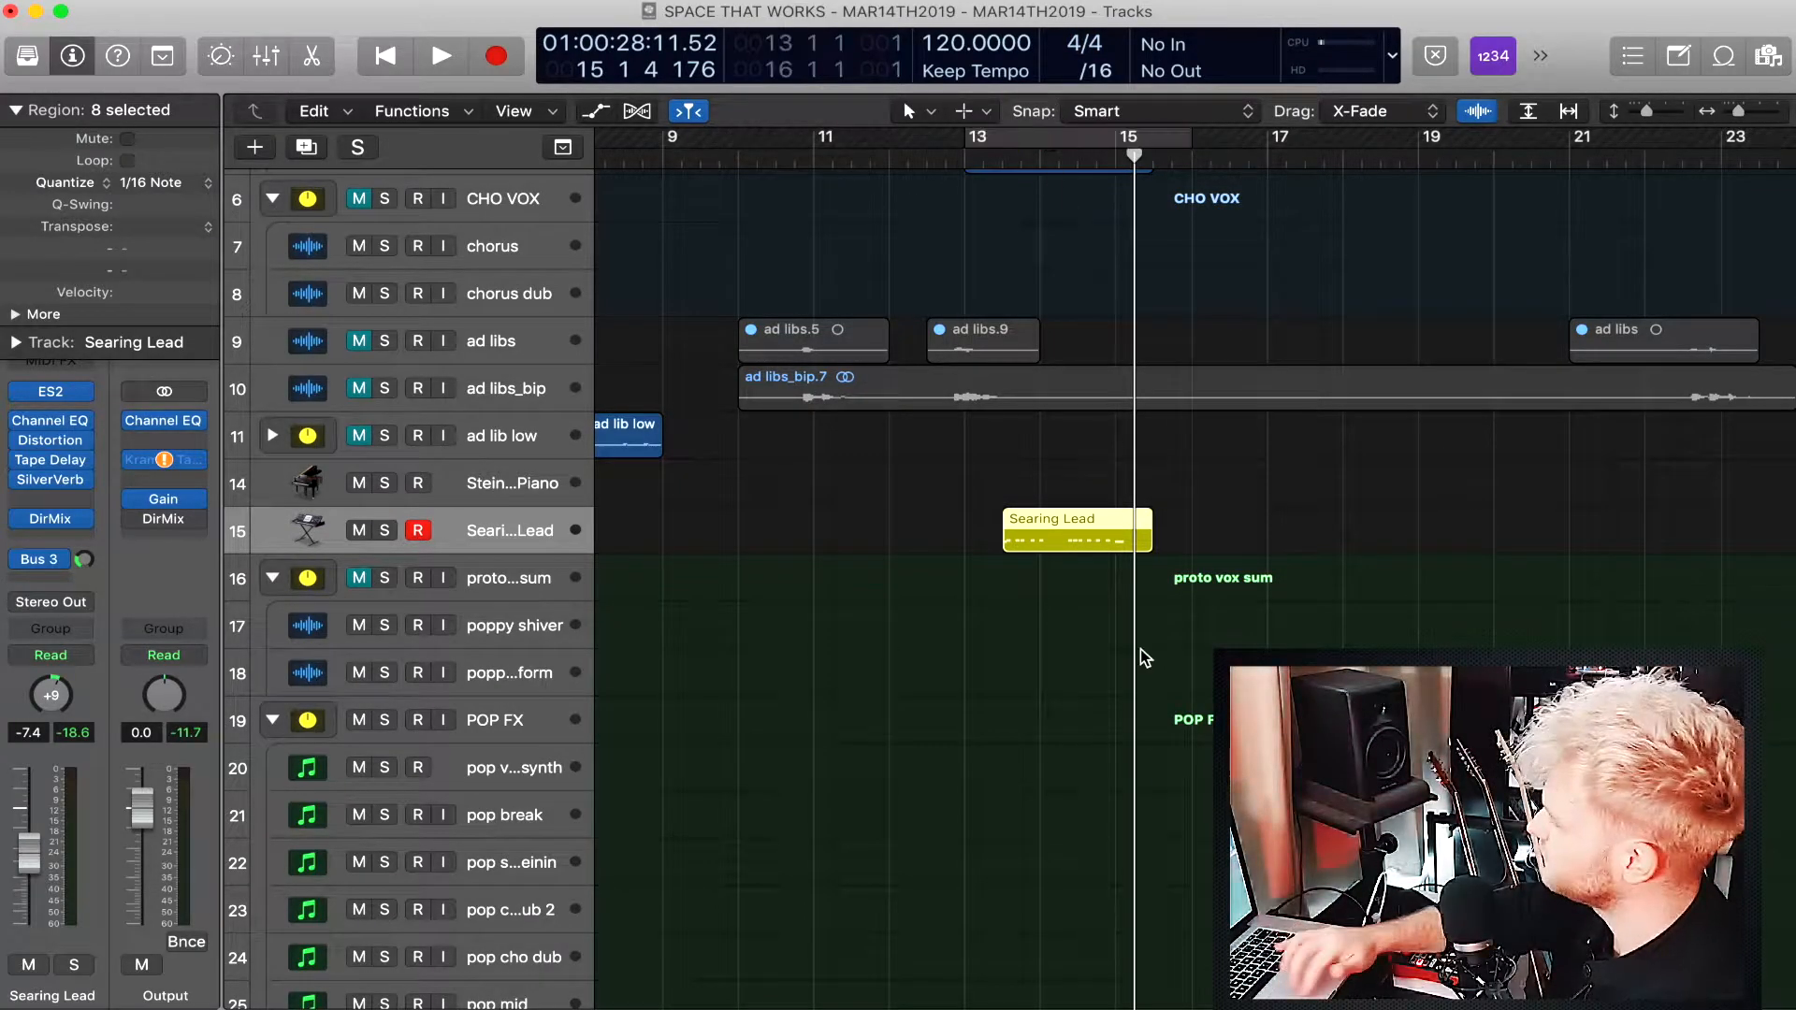
scroll(1142, 653, "down", 15)
scroll(1142, 653, "right", 5)
scroll(1143, 655, "down", 7)
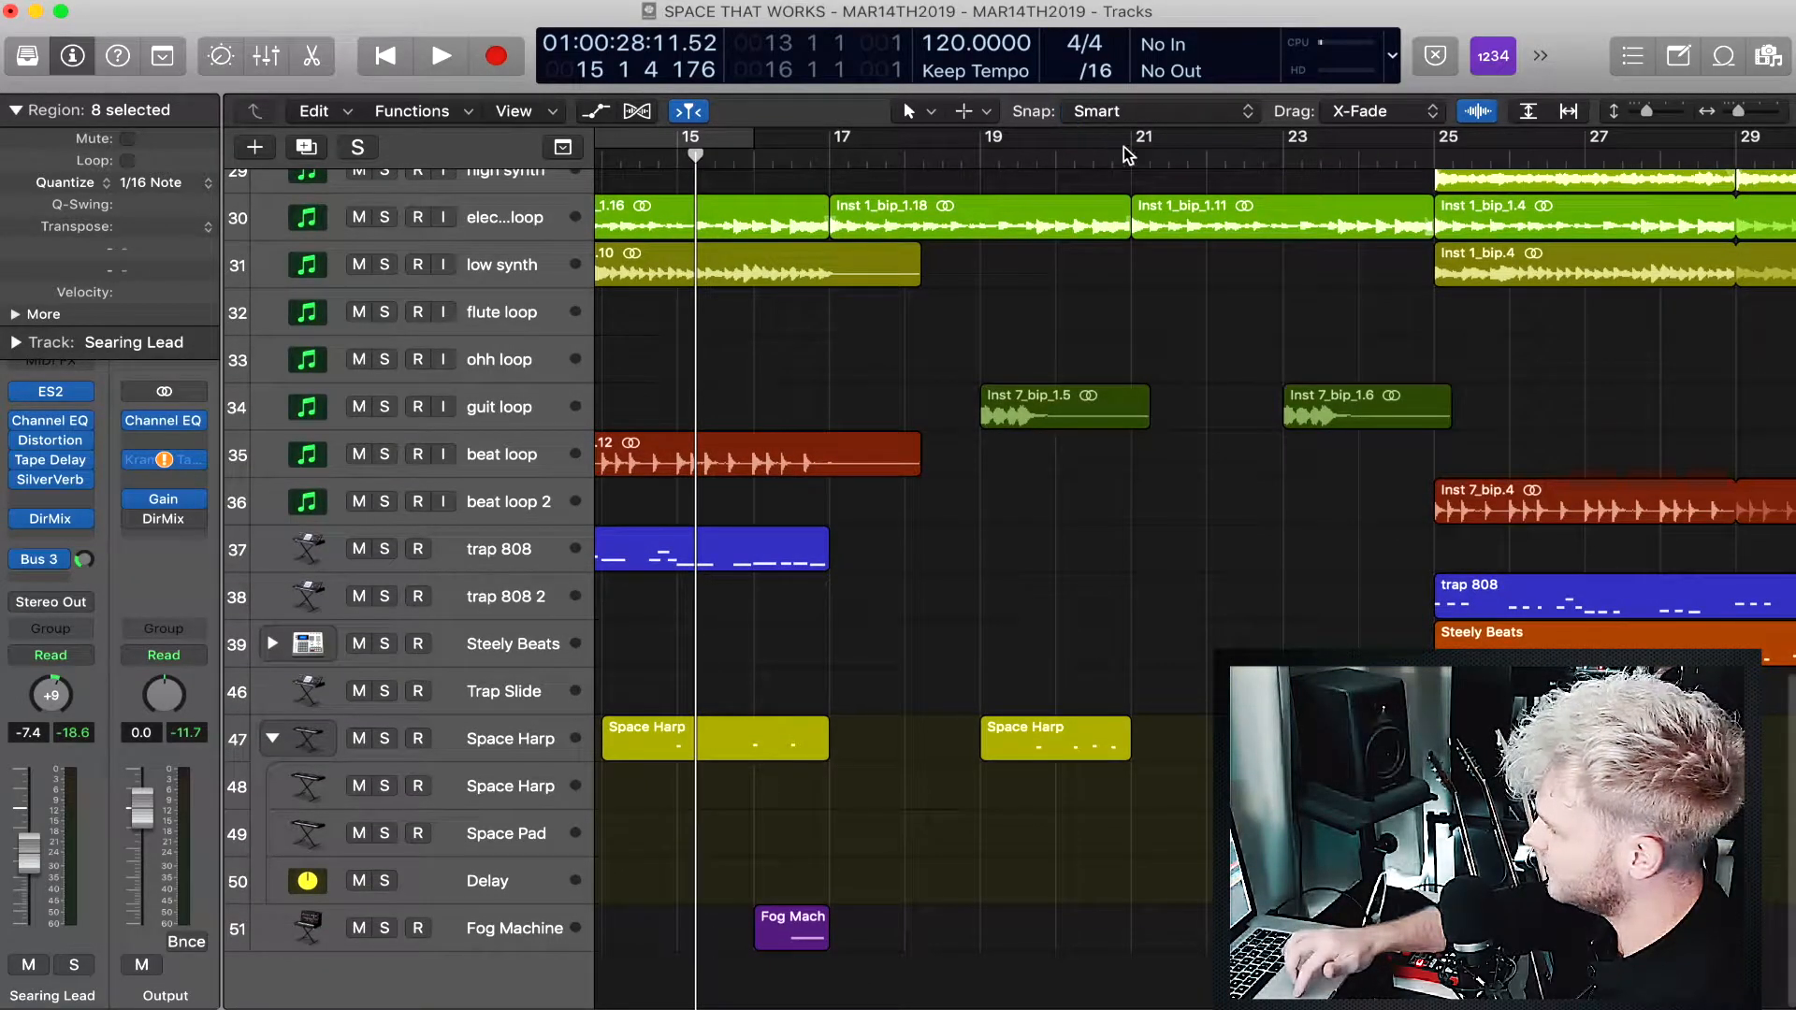
left_click(1282, 160)
key("space")
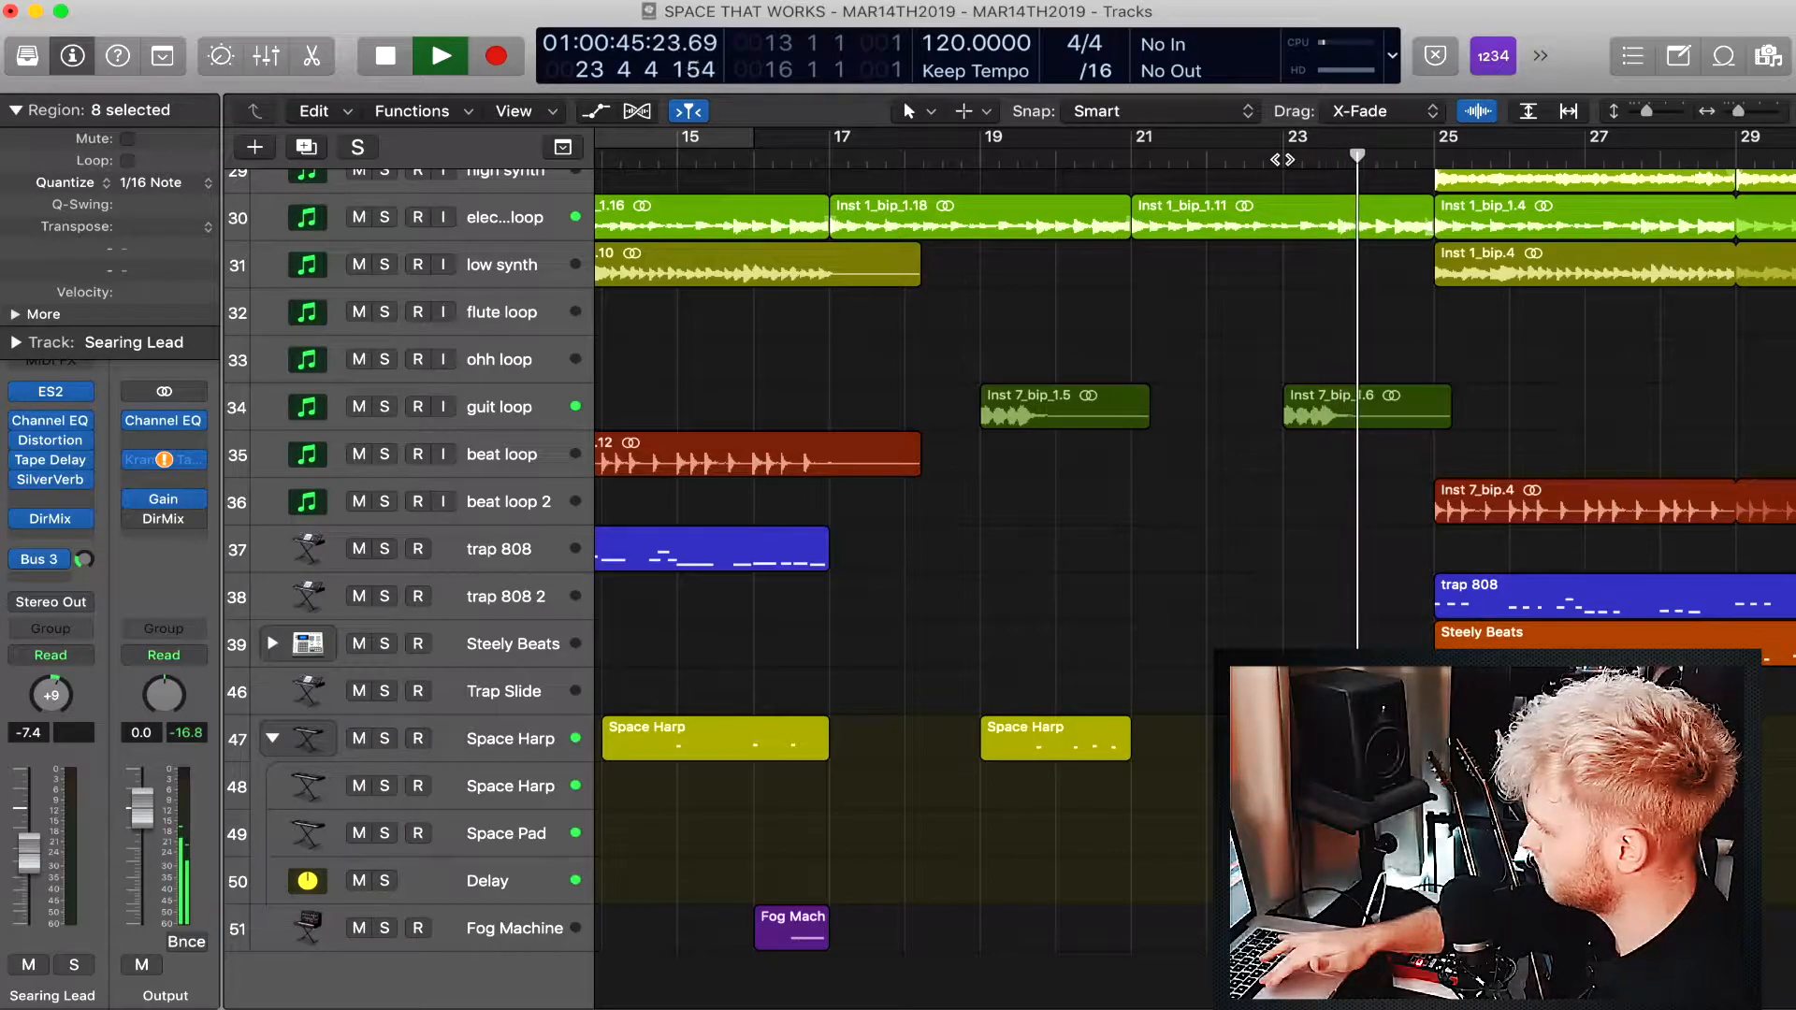
key("space")
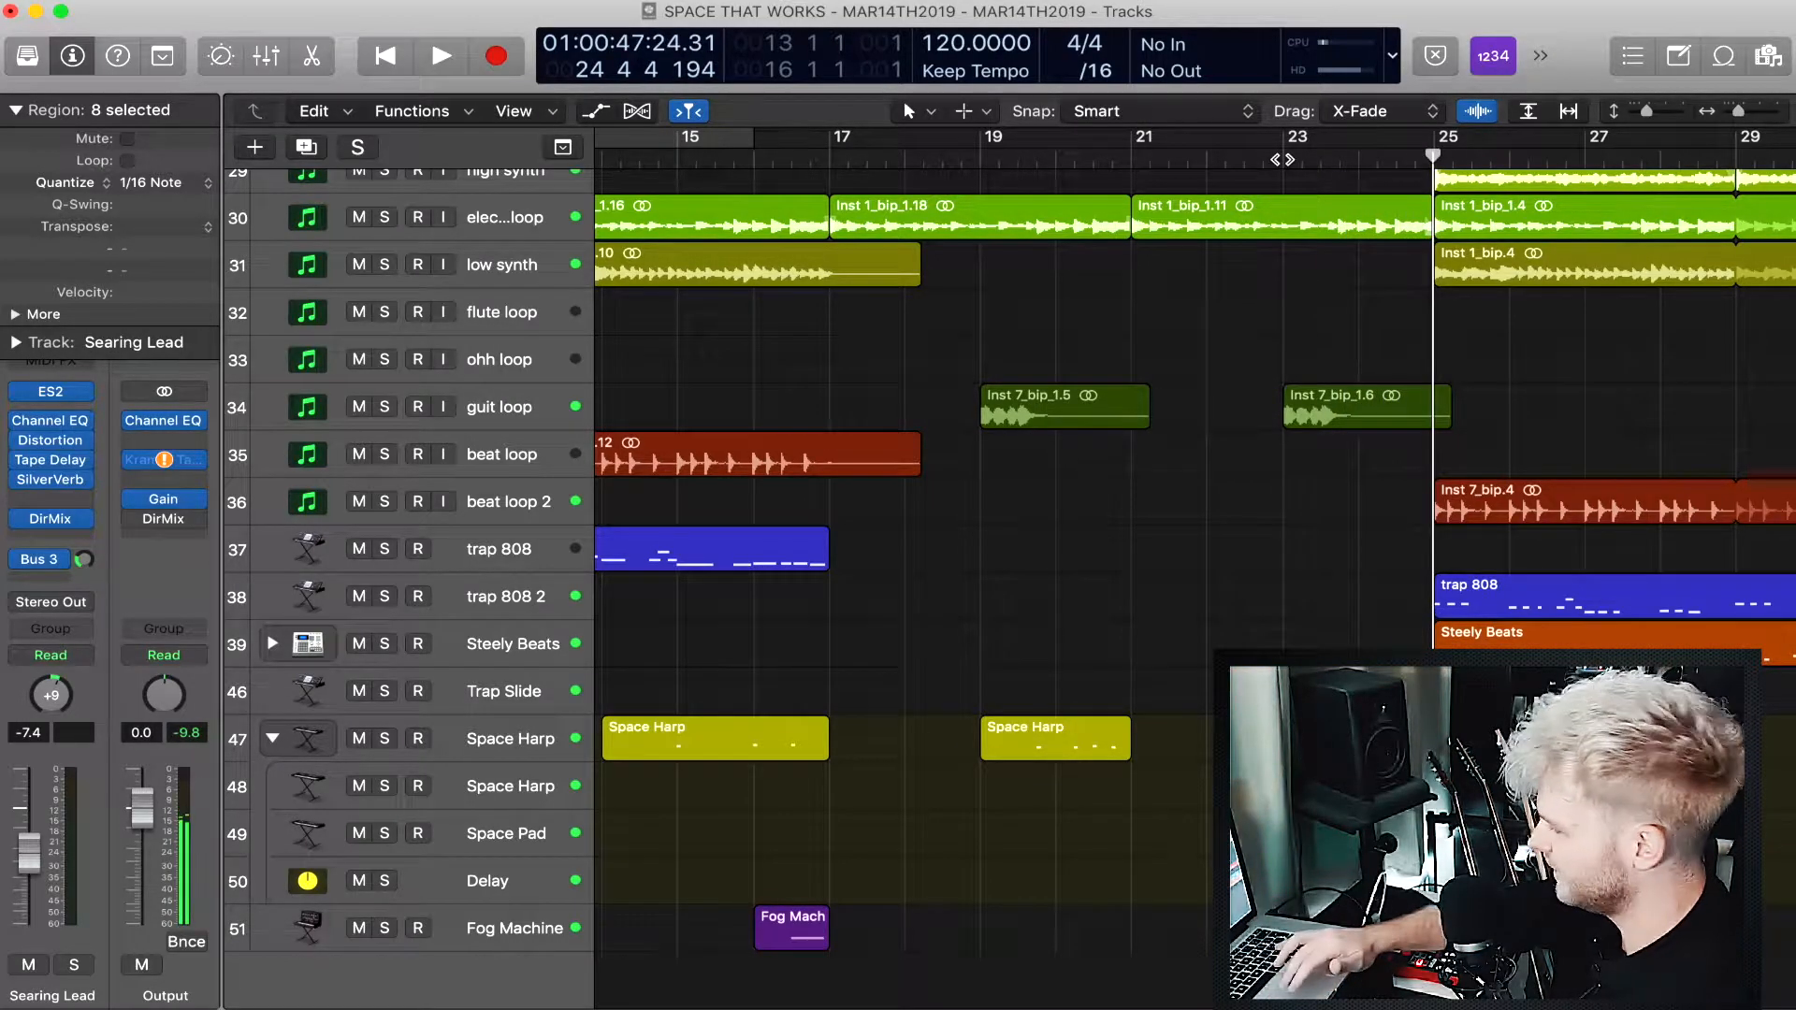
Solo the Trap Slide track on track 46, play it from bar 24 to bar 25, and unsolo it.
left_click(538, 689)
scroll(1321, 601, "right", 4)
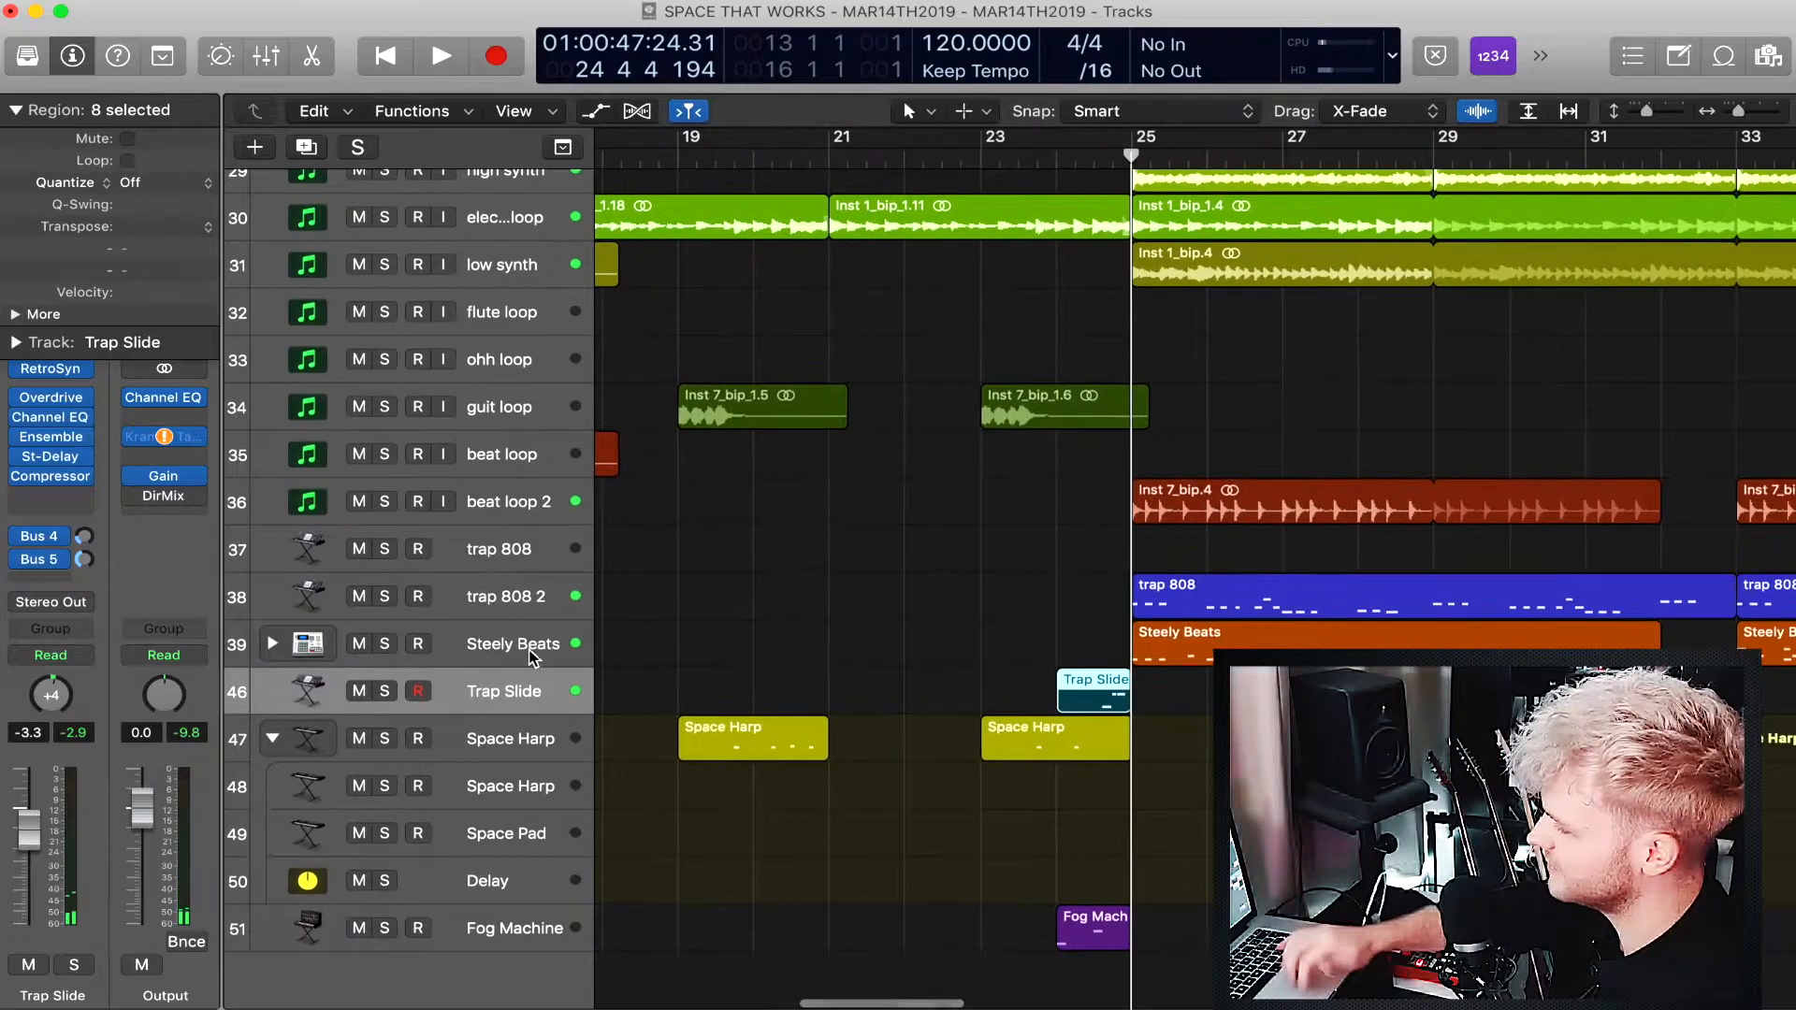
left_click(383, 692)
left_click(1055, 161)
key("space")
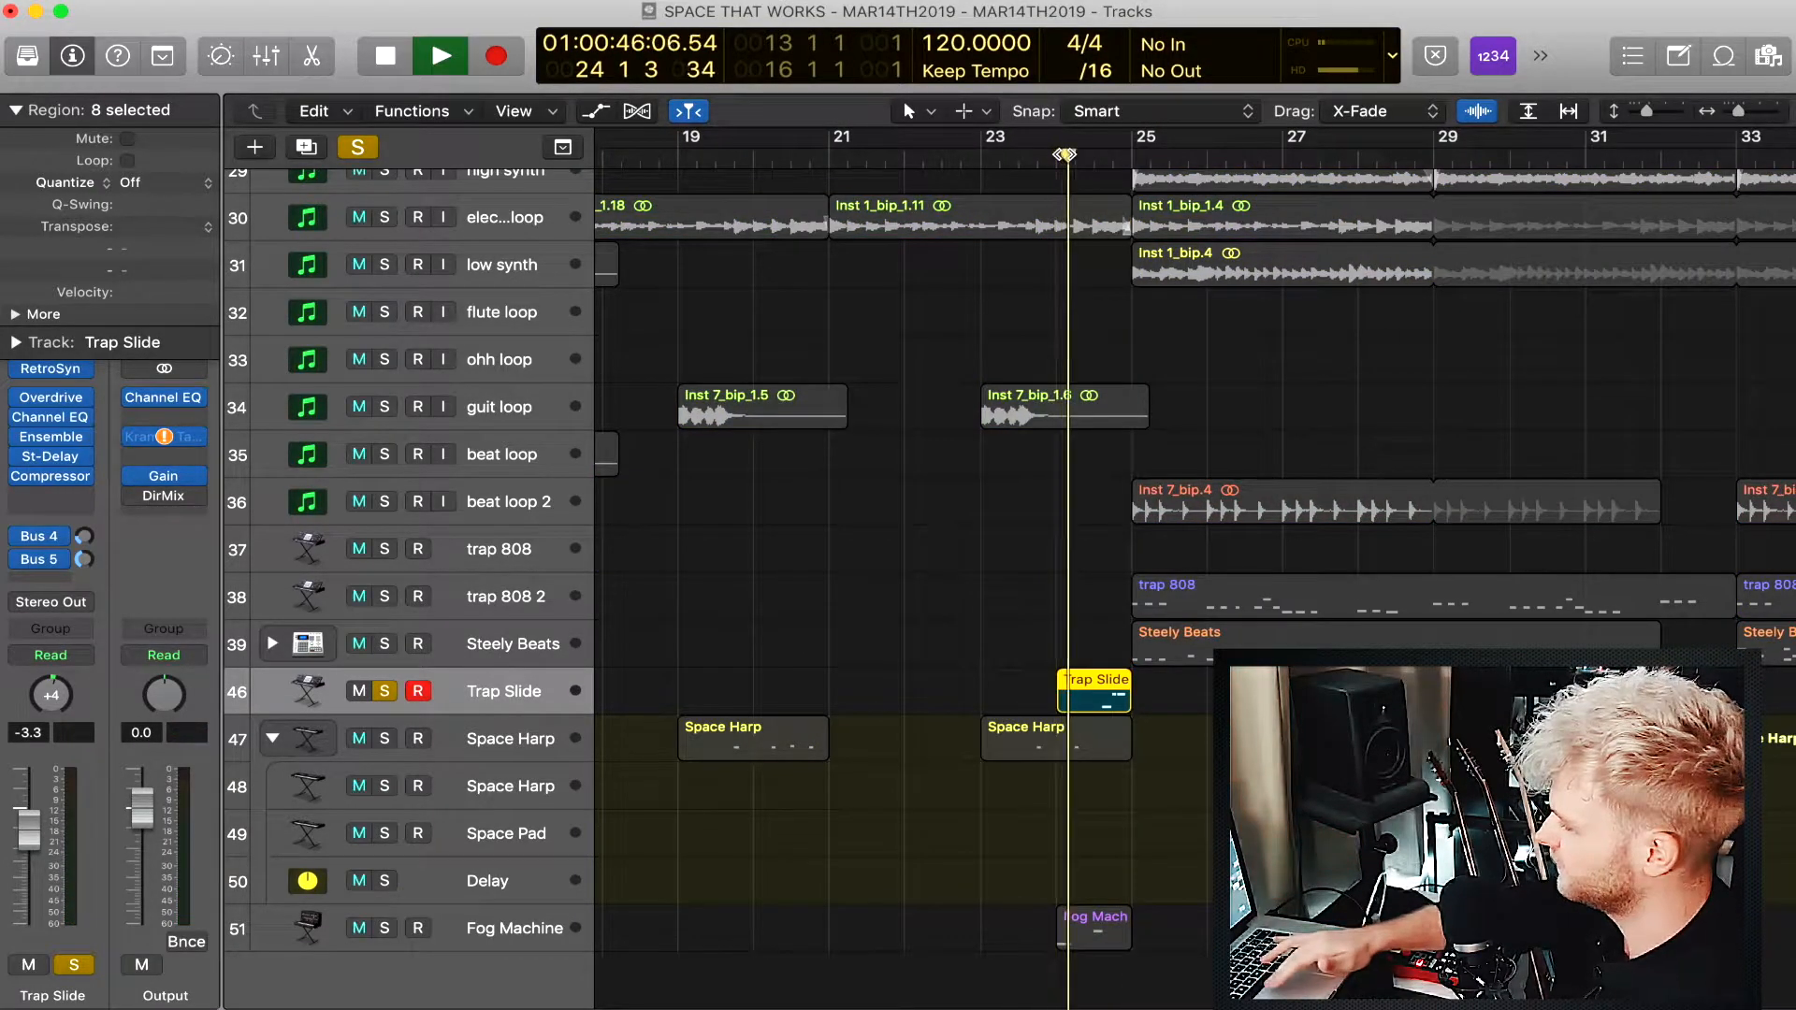
key("space")
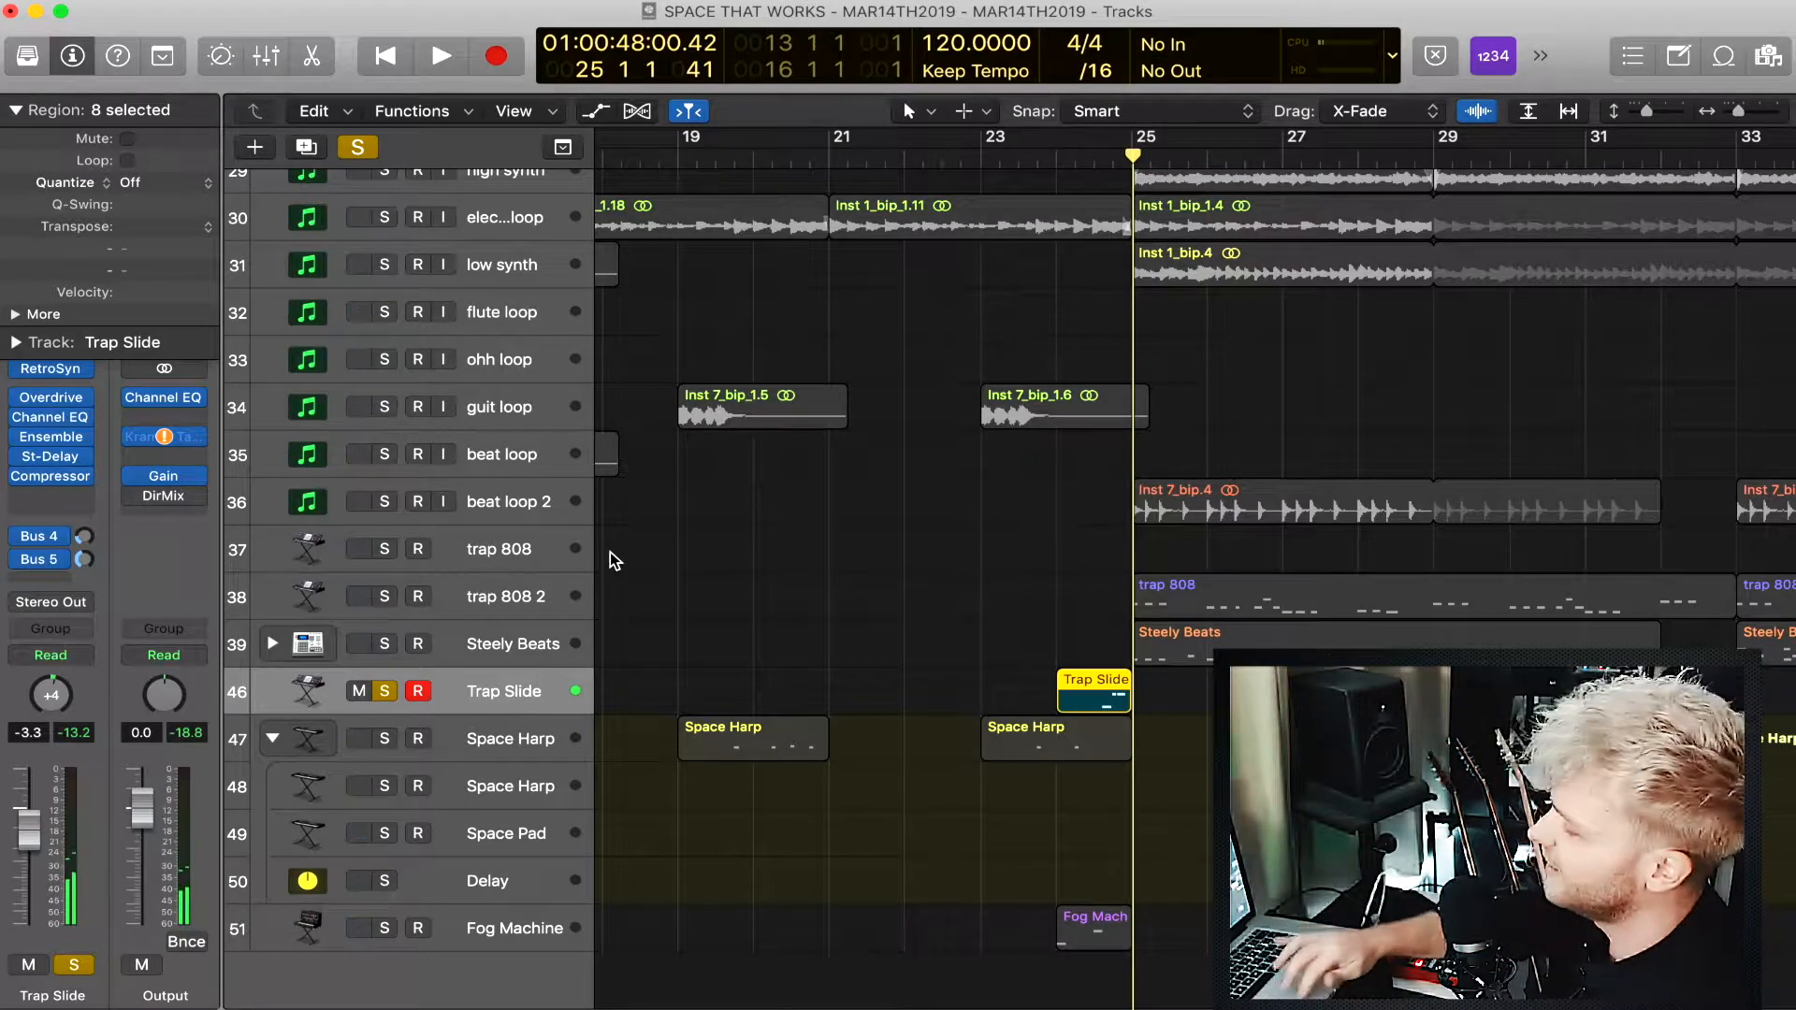
left_click(386, 696)
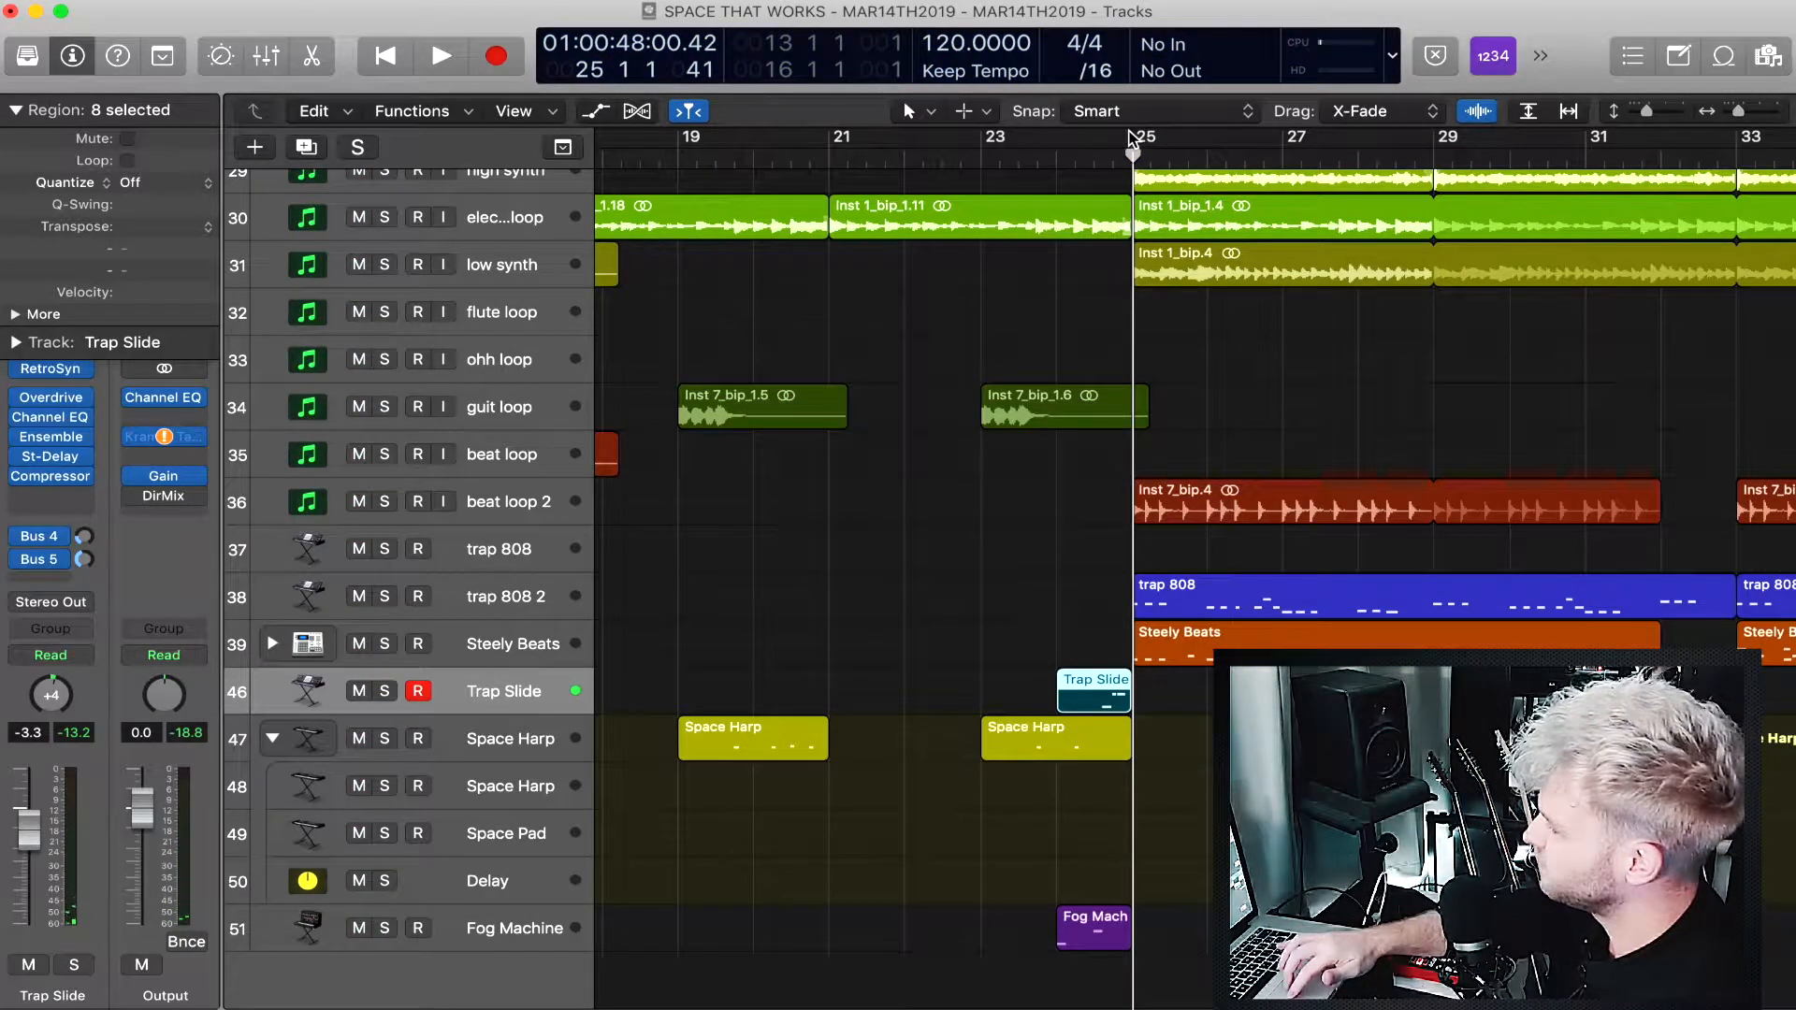
Set a cycle range from bar 25 to bar 29 and play all tracks within it.
left_click_drag(1134, 142, 1448, 143)
key("space")
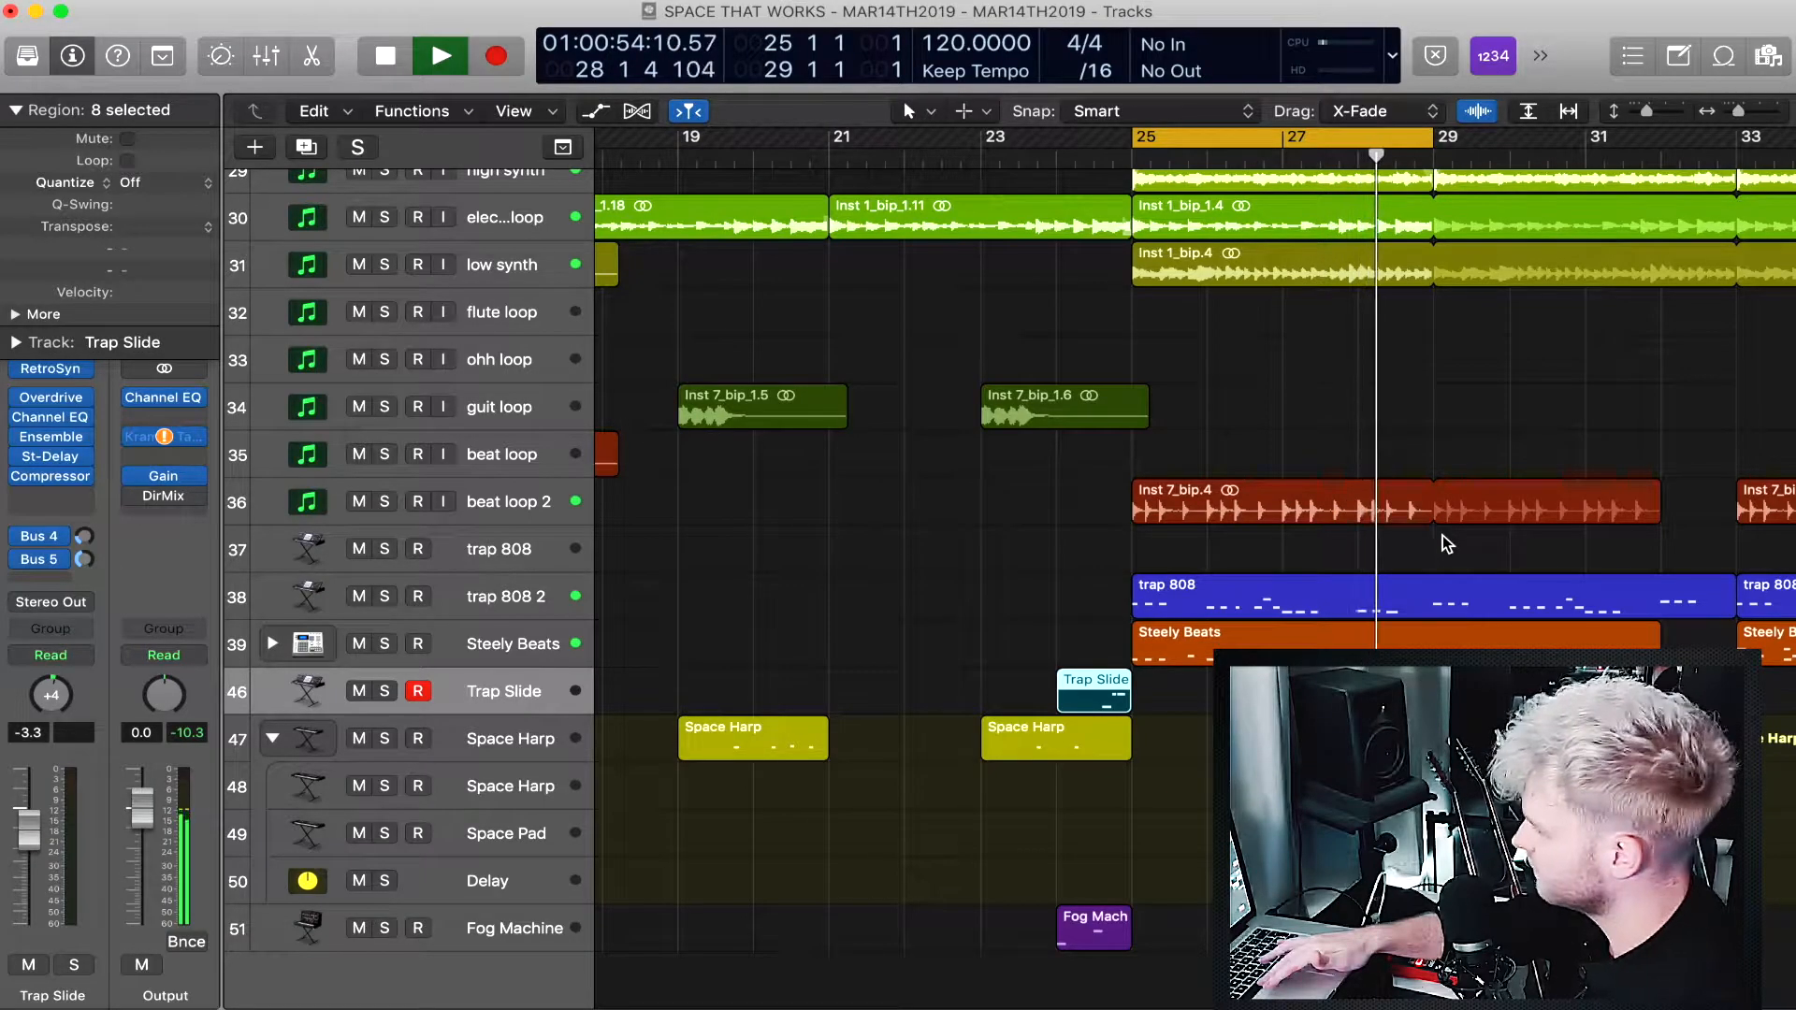
key("space")
Solo the high synth track on track 29 and play it from bar 25.
scroll(1443, 535, "up", 3)
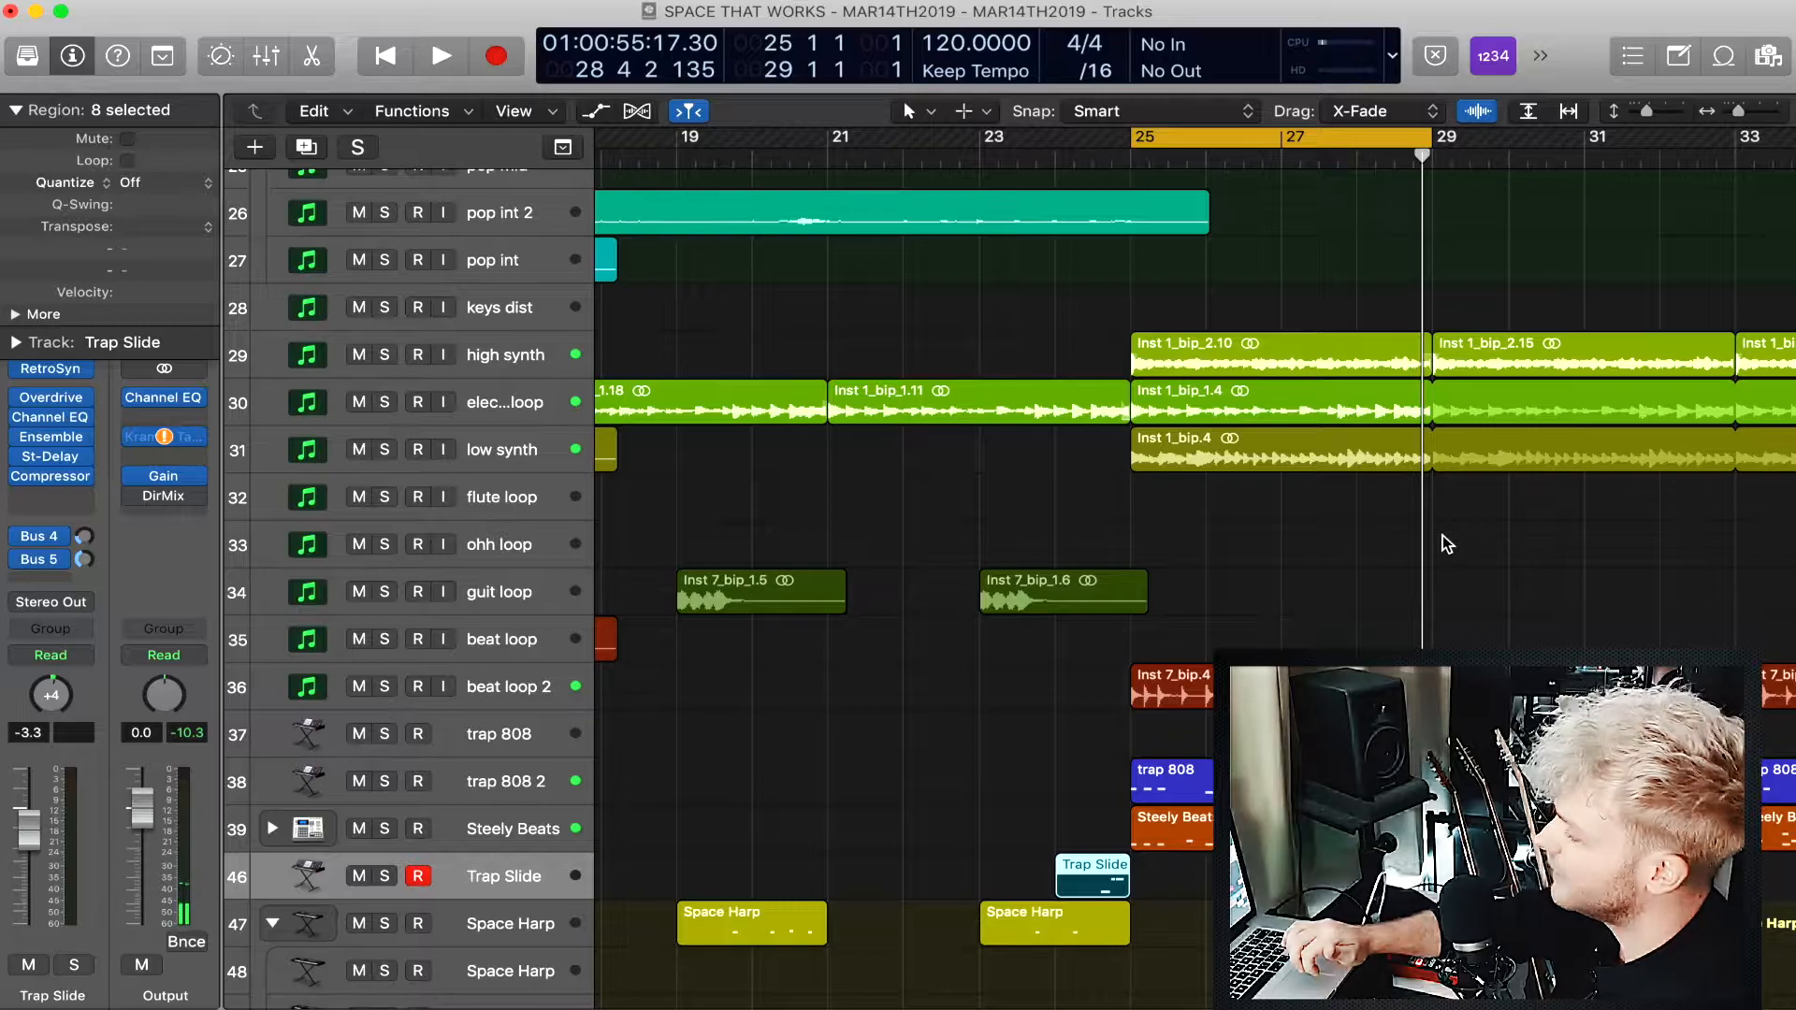
left_click(385, 355)
key("space")
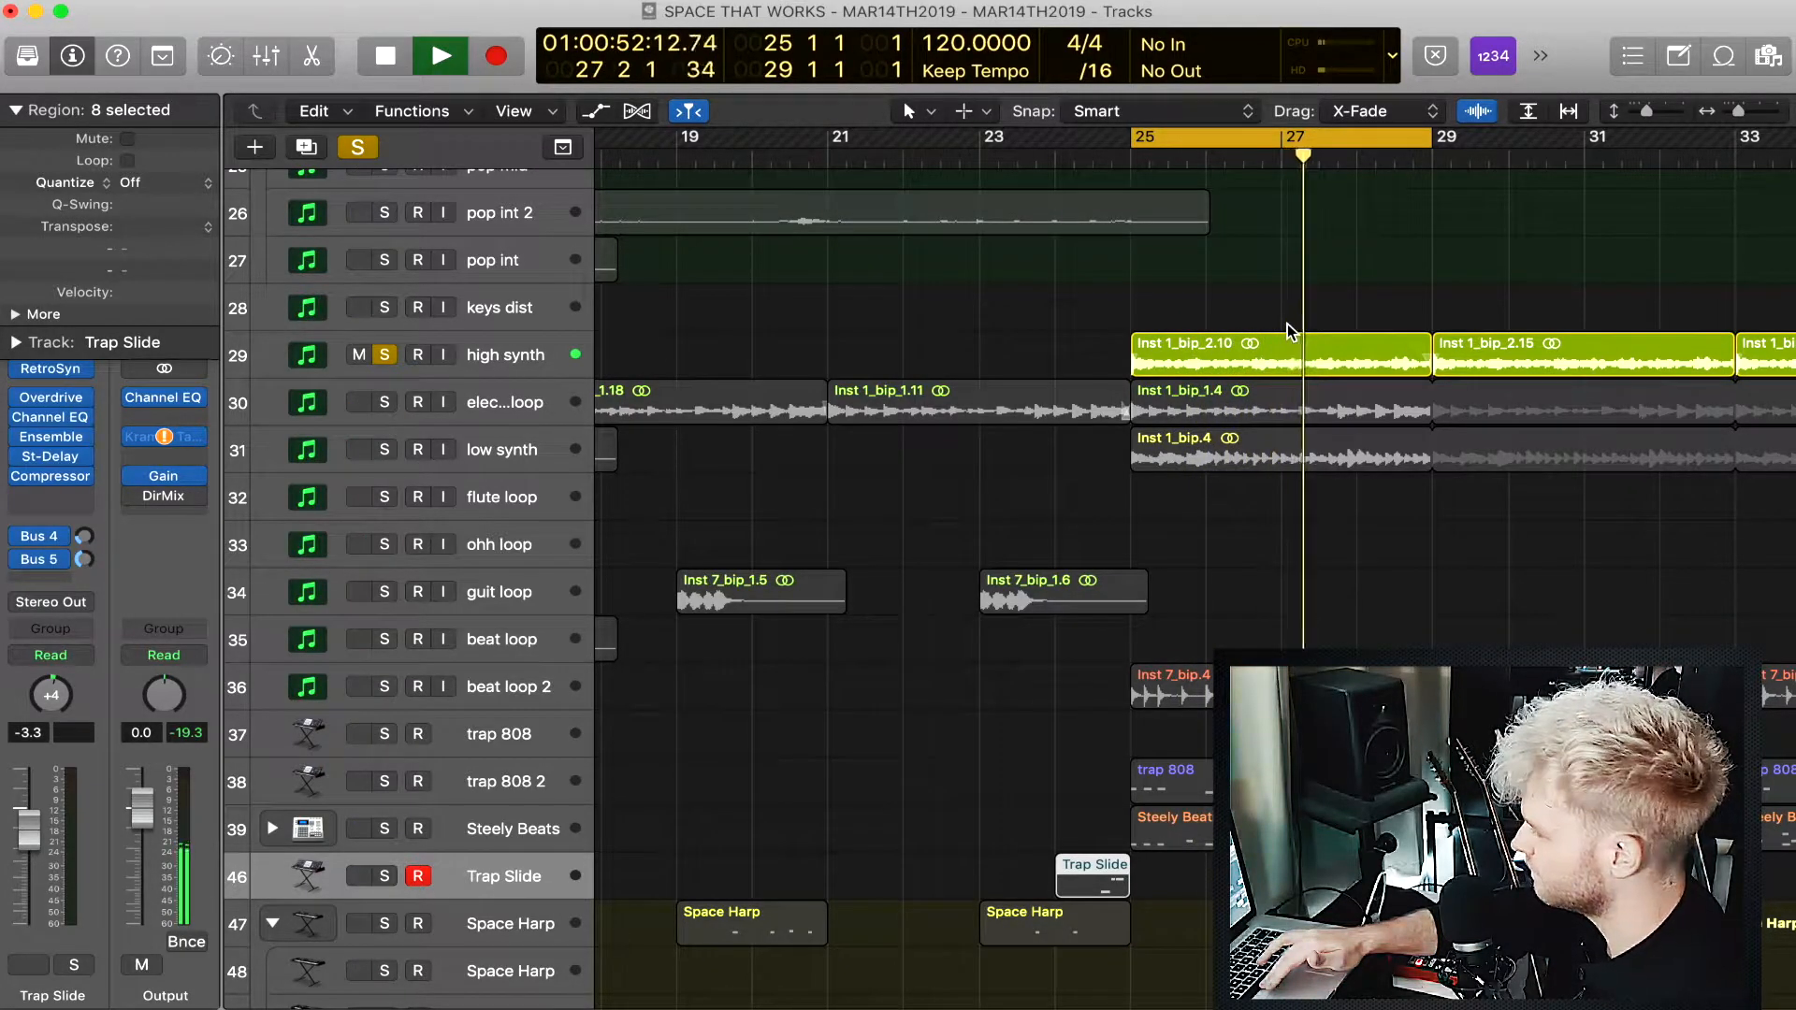
key("space")
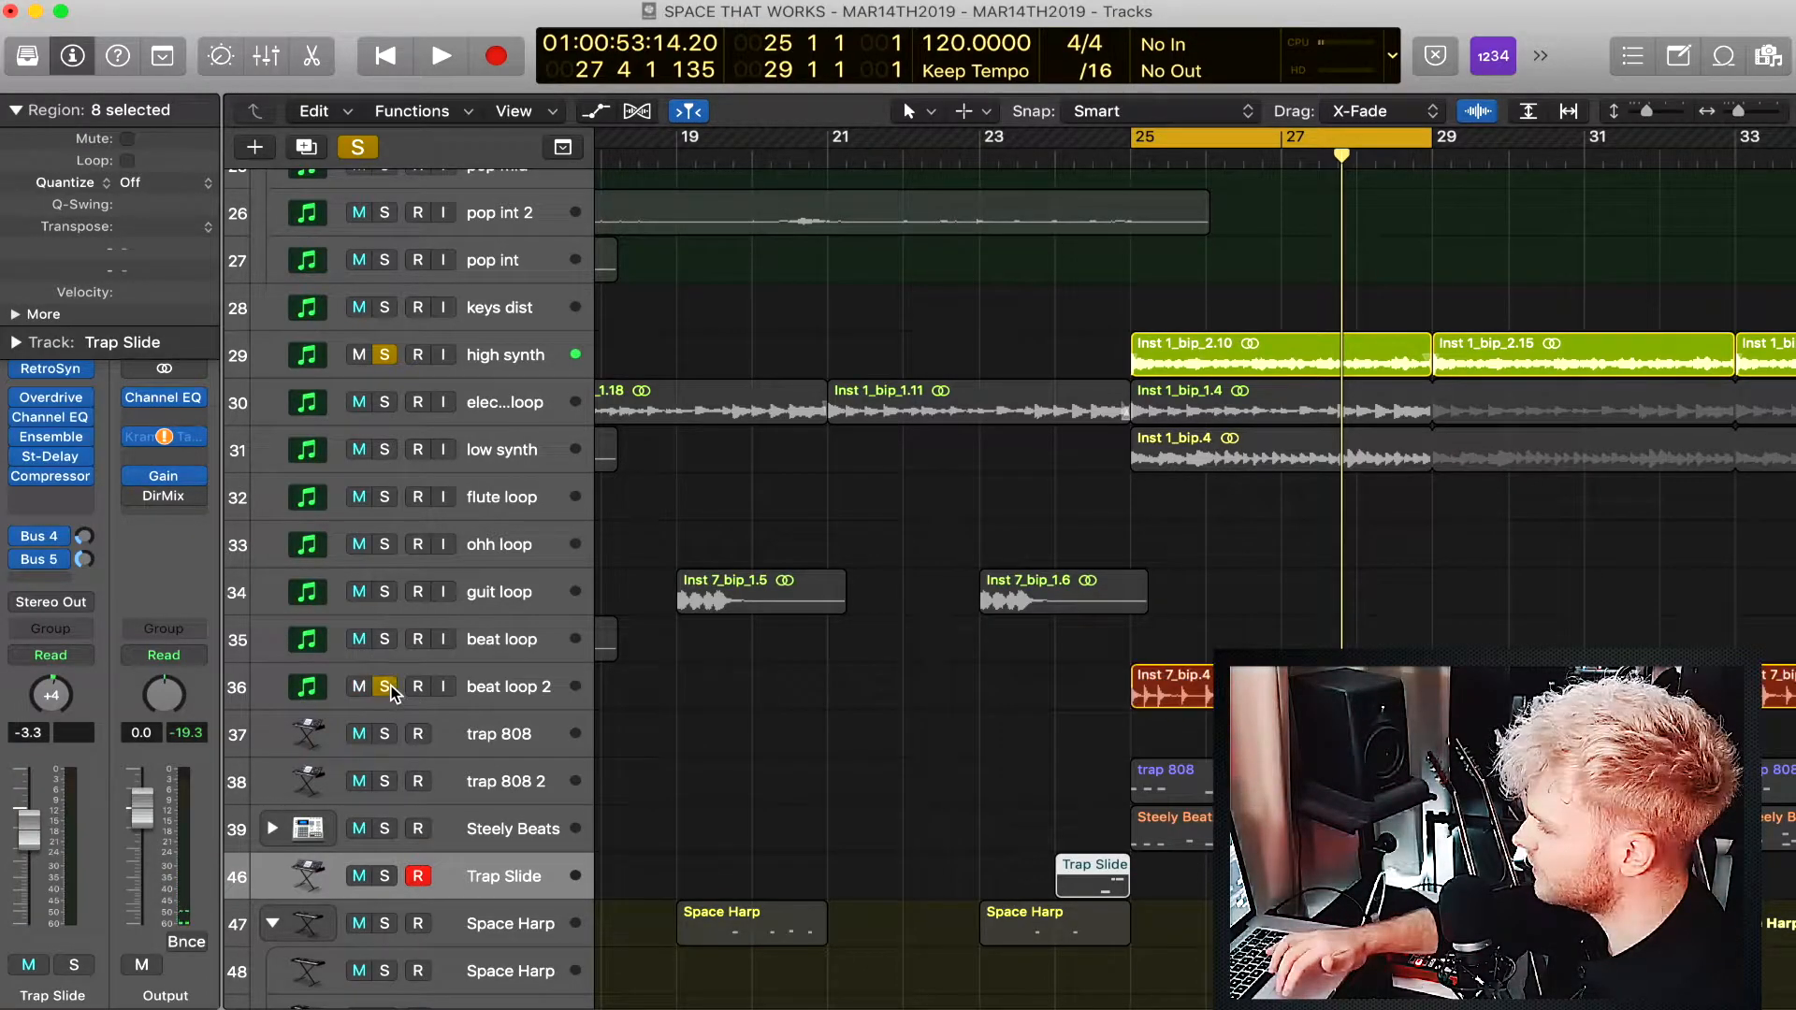
Solo beat loop 2 in place of high synth, play it from bar 25, and add Steely Beats to the solo during playback.
scroll(1083, 731, "down", 5)
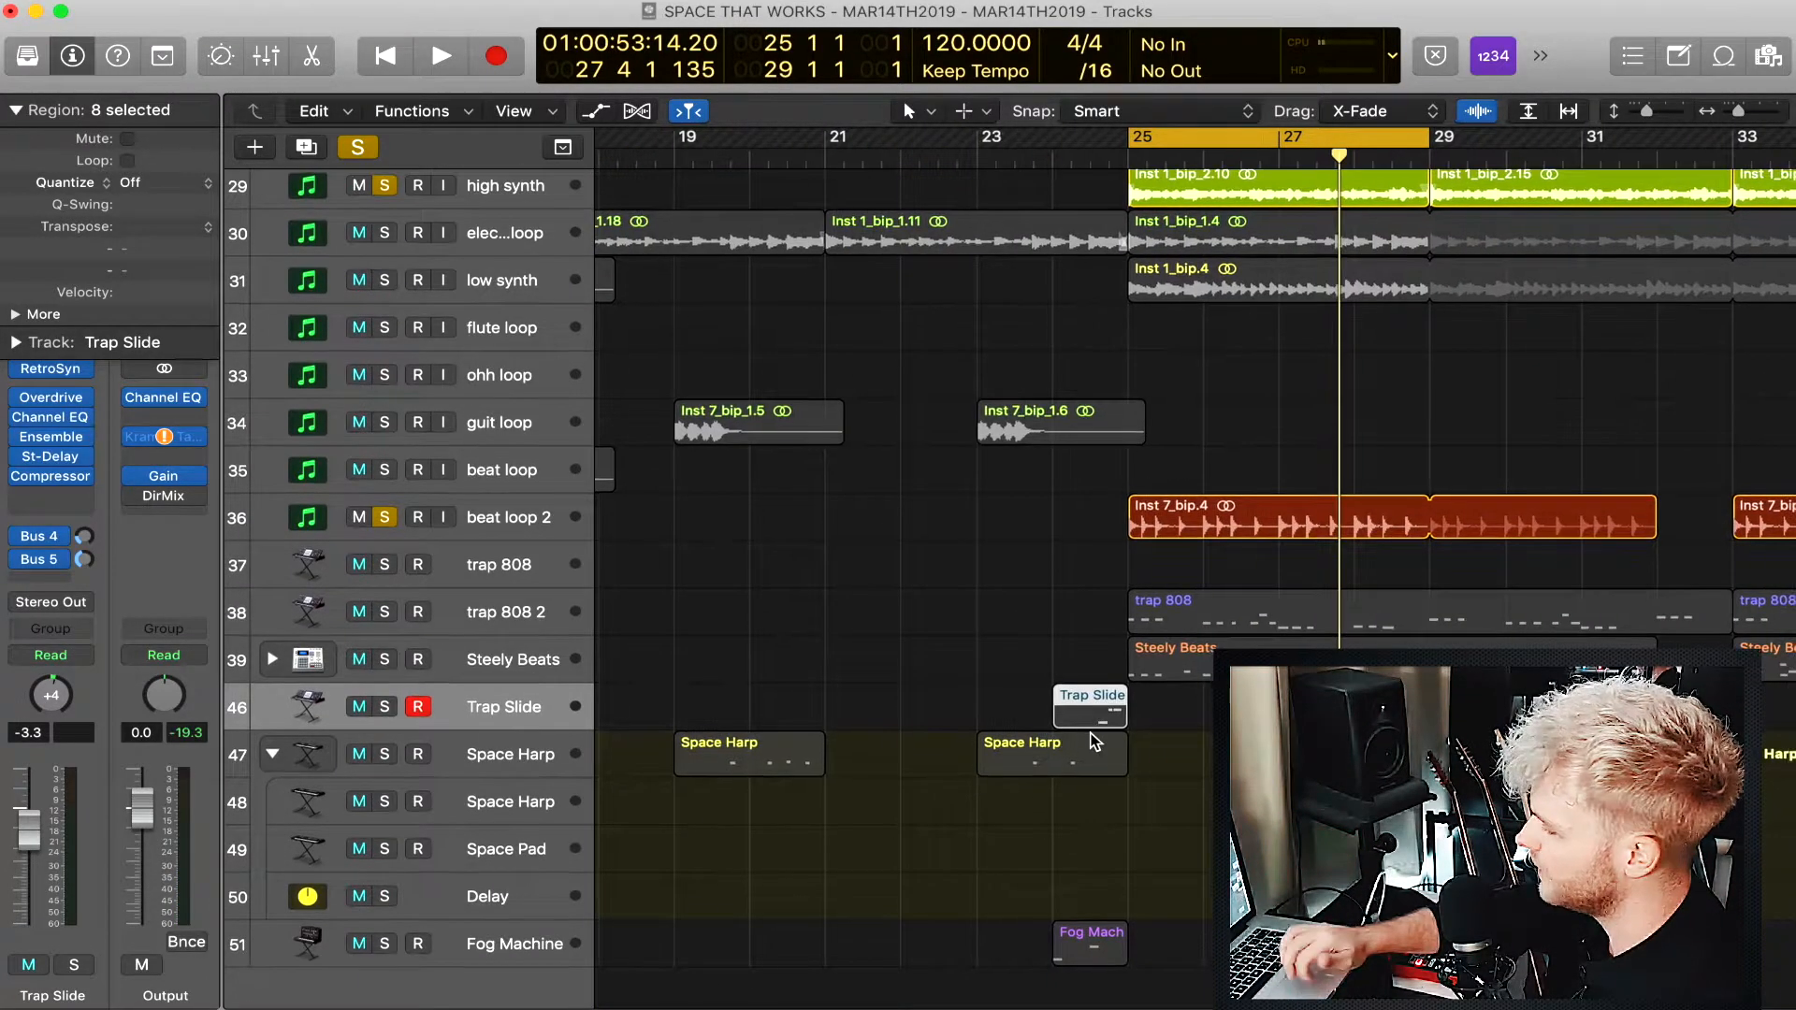
left_click(384, 659)
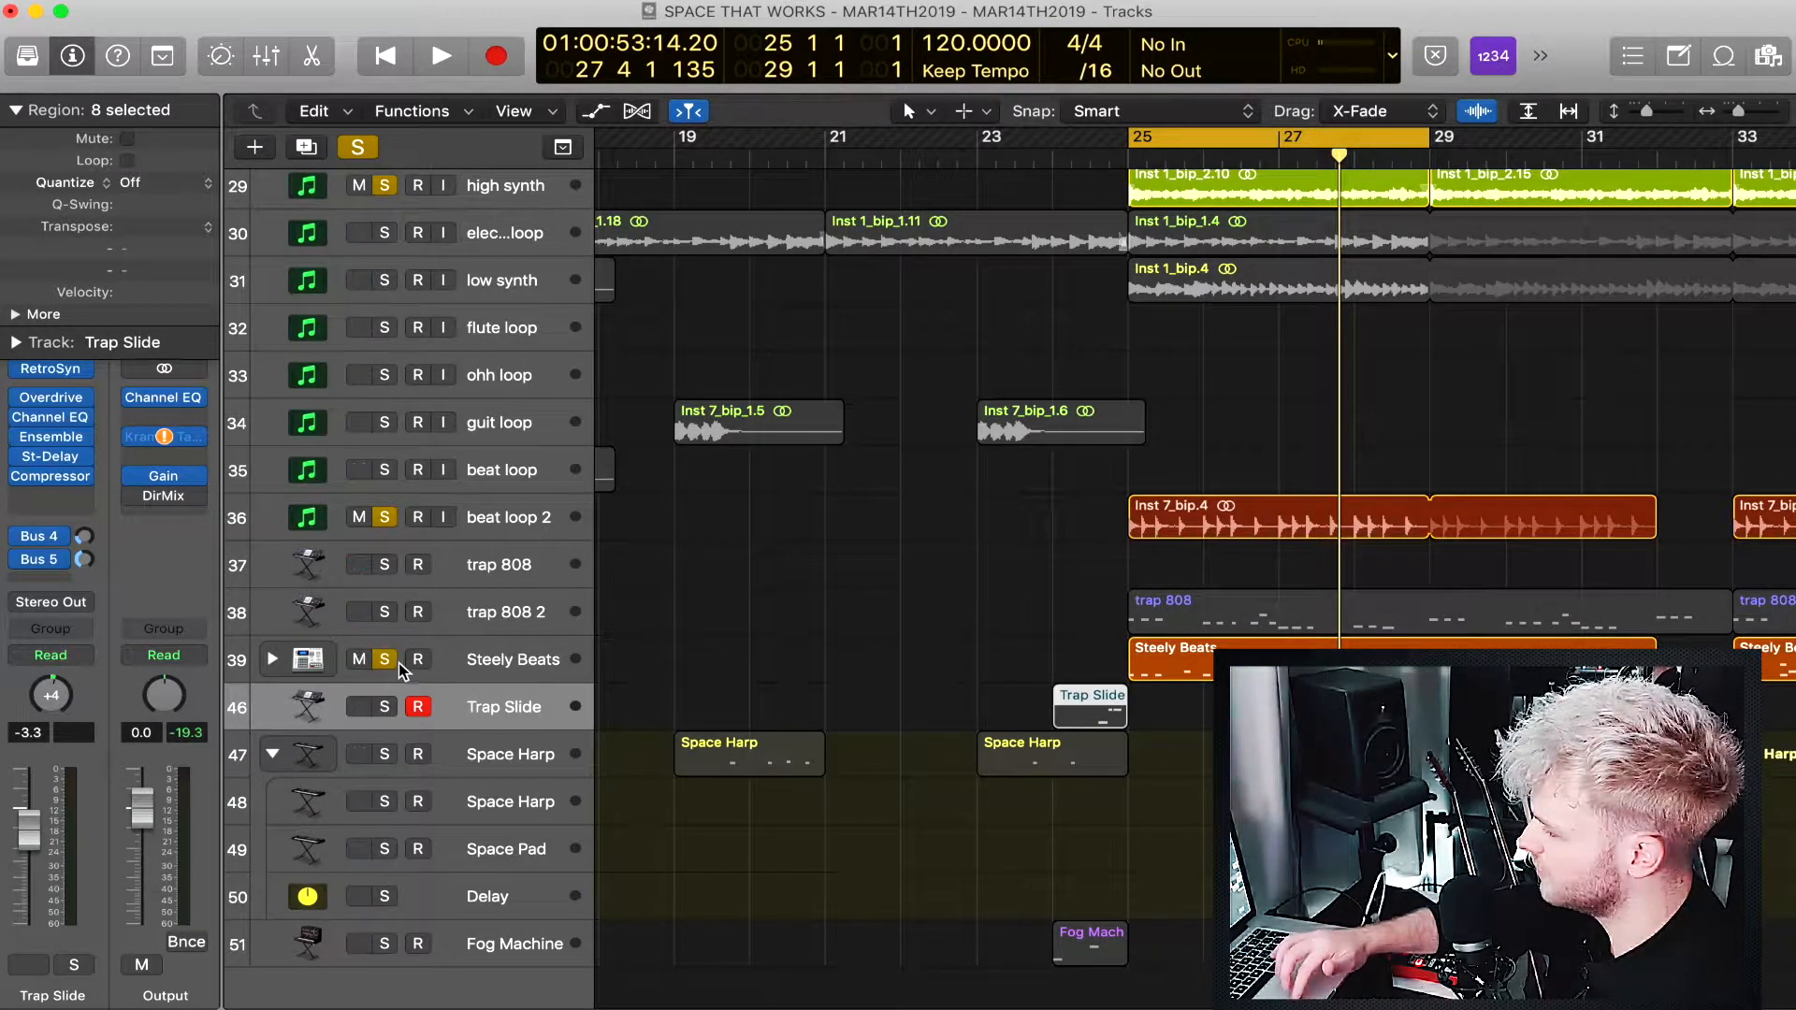
left_click(388, 662)
left_click(385, 186)
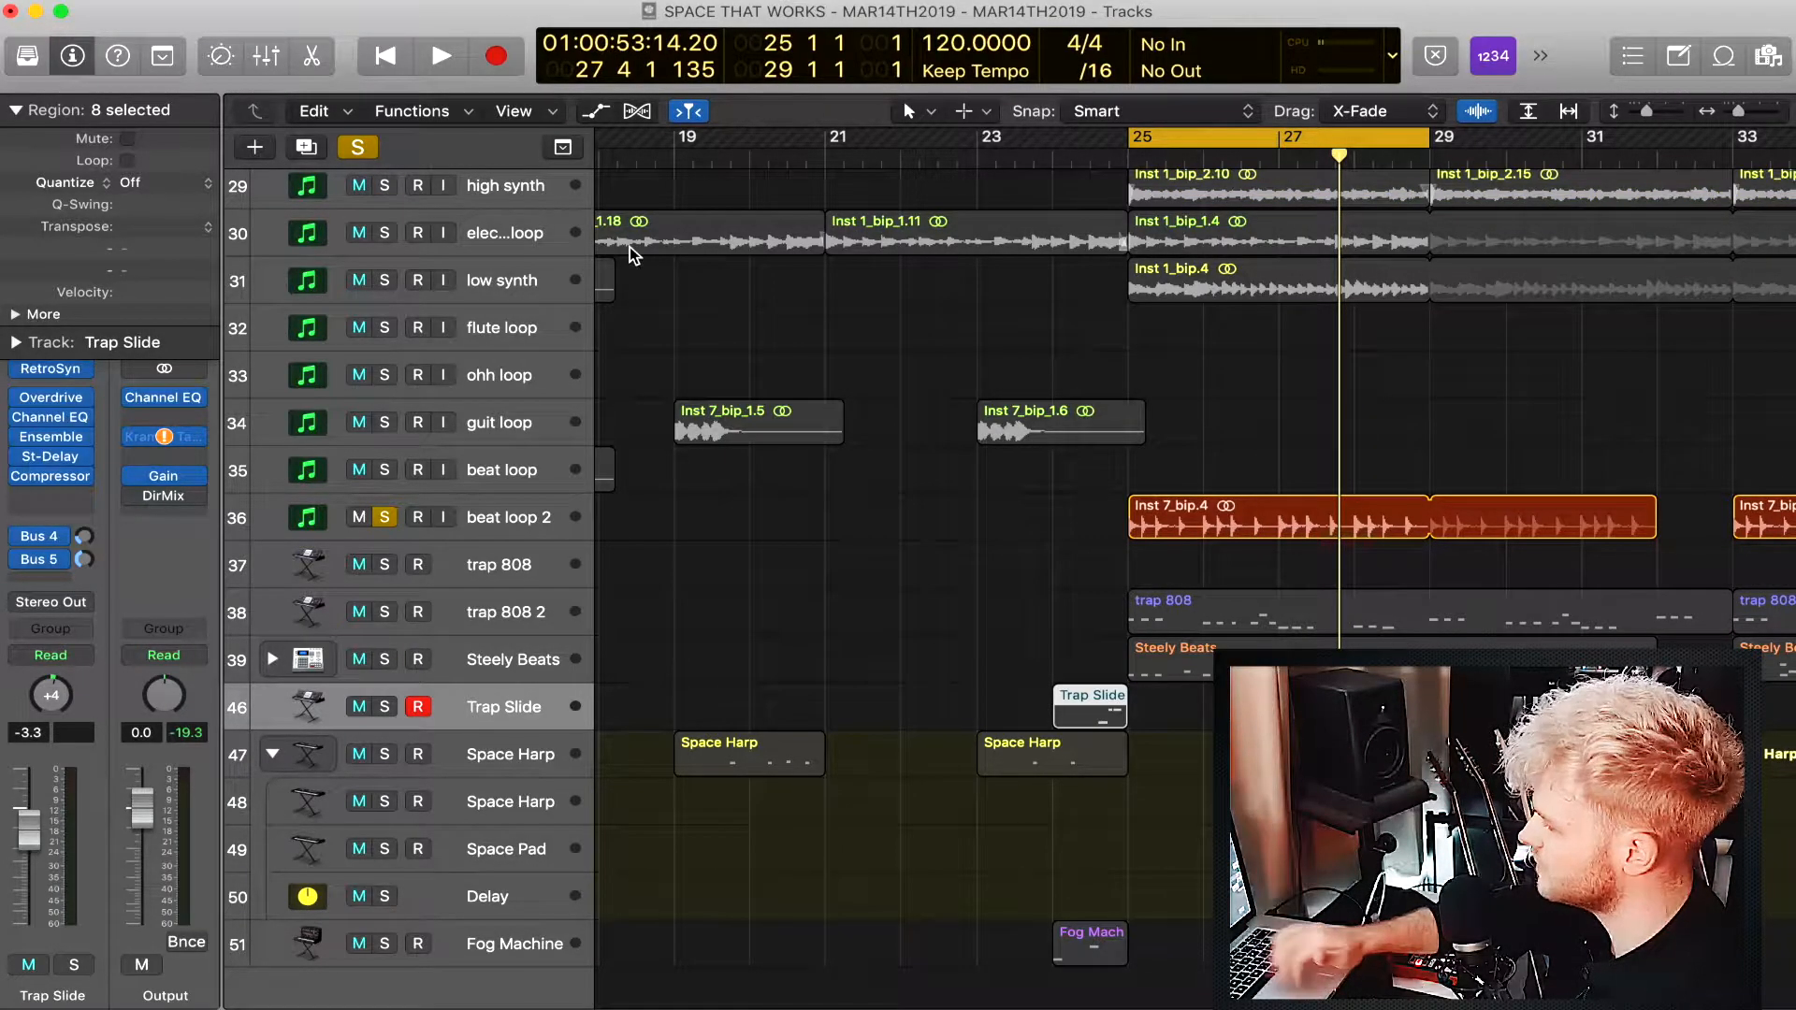
key("space")
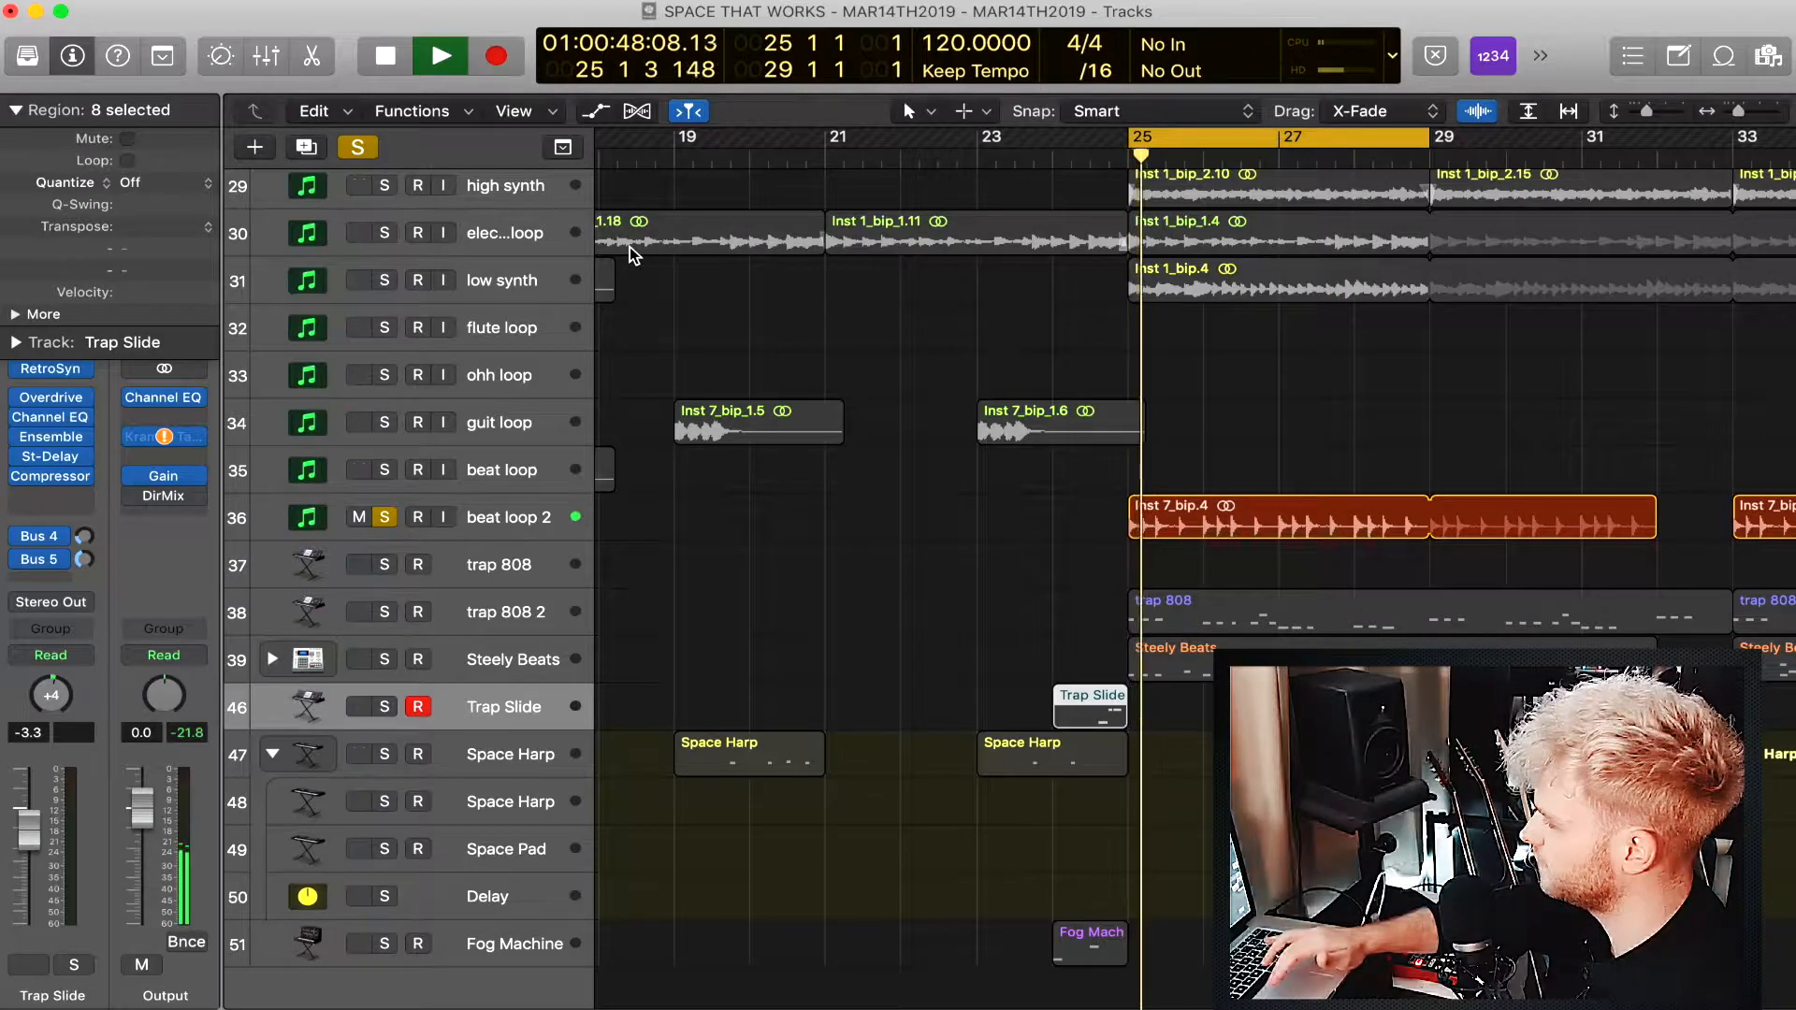
left_click(385, 660)
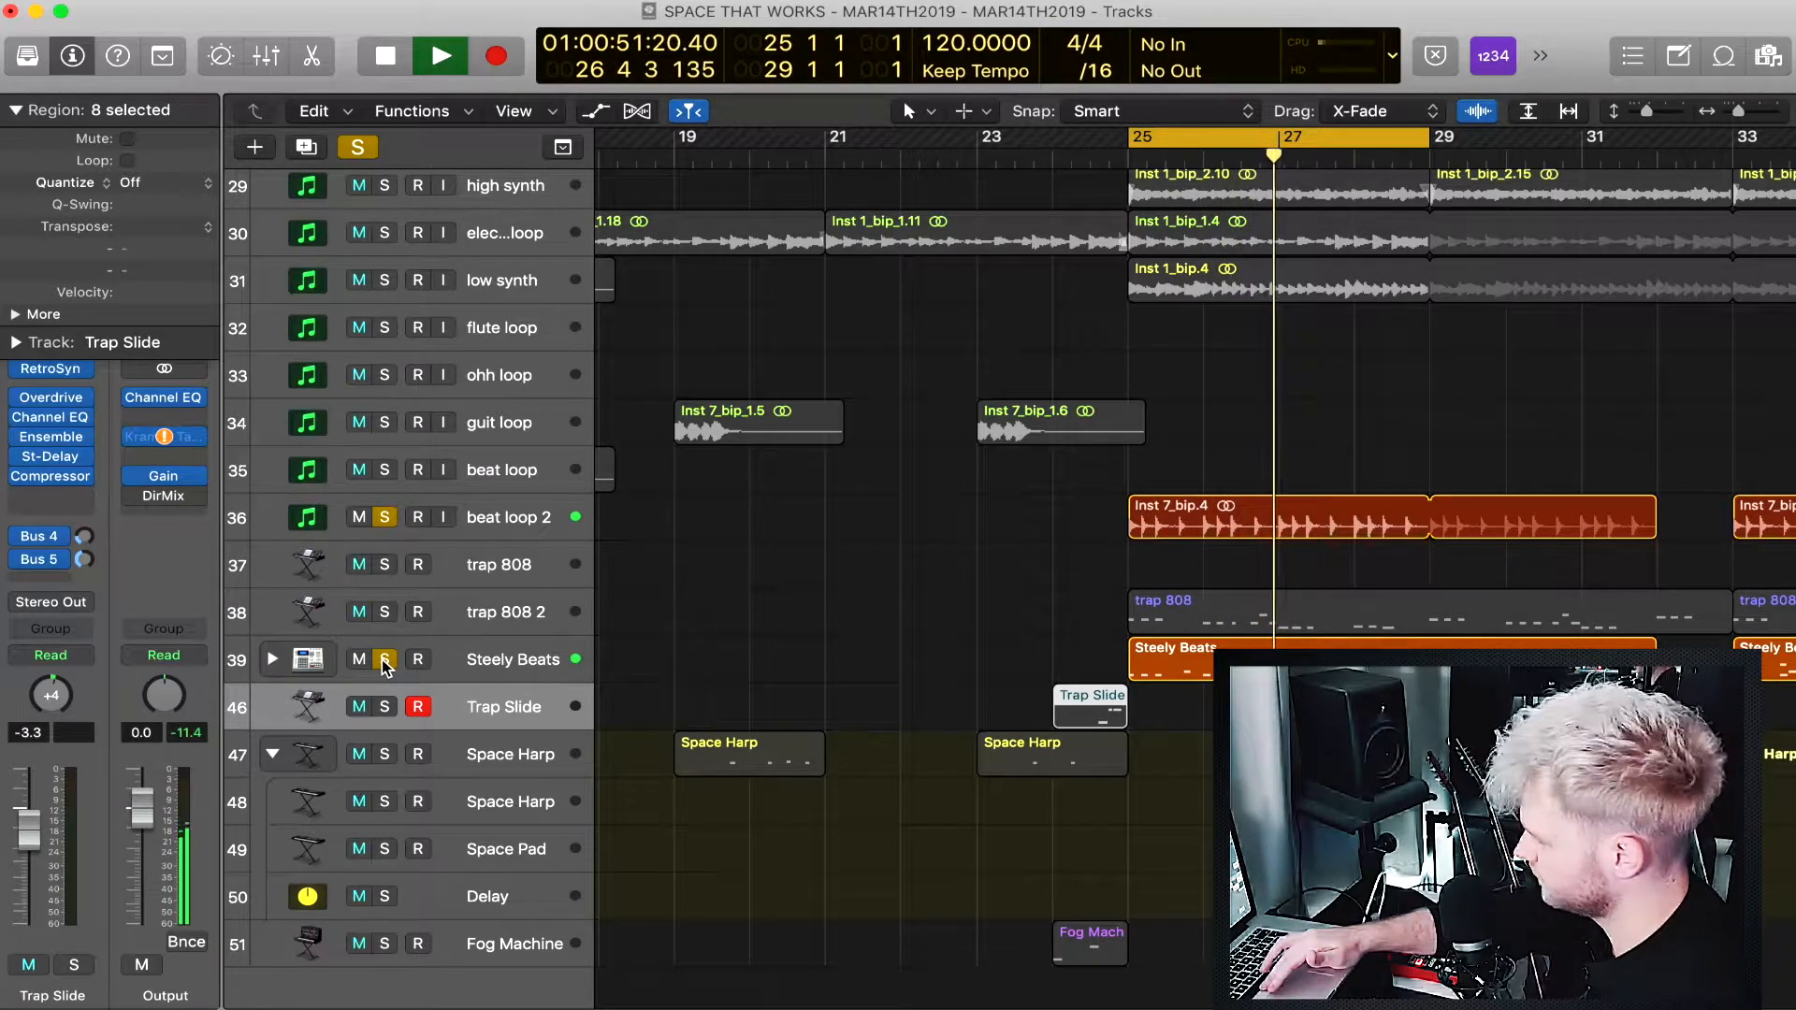
key("space")
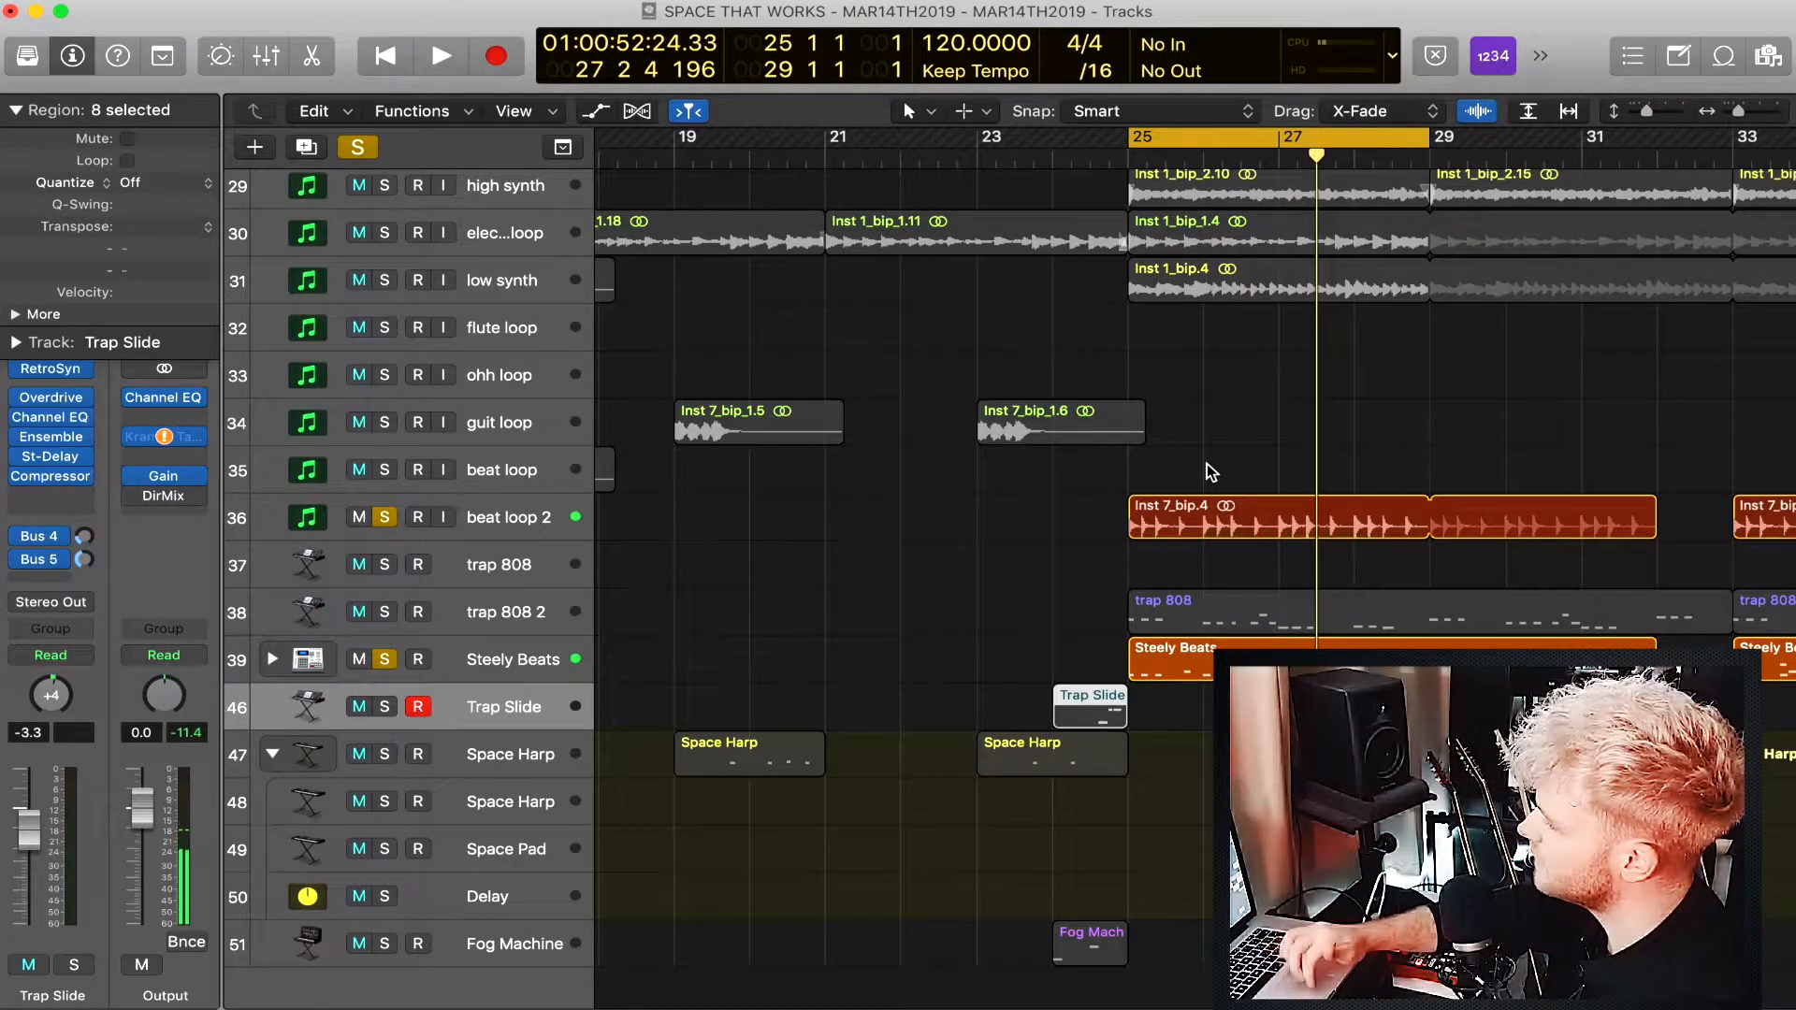
Move the cycle range to bars 33 to 37 and play the soloed beat loop 2 and Steely Beats there.
scroll(1207, 463, "right", 10)
left_click_drag(1187, 137, 1468, 137)
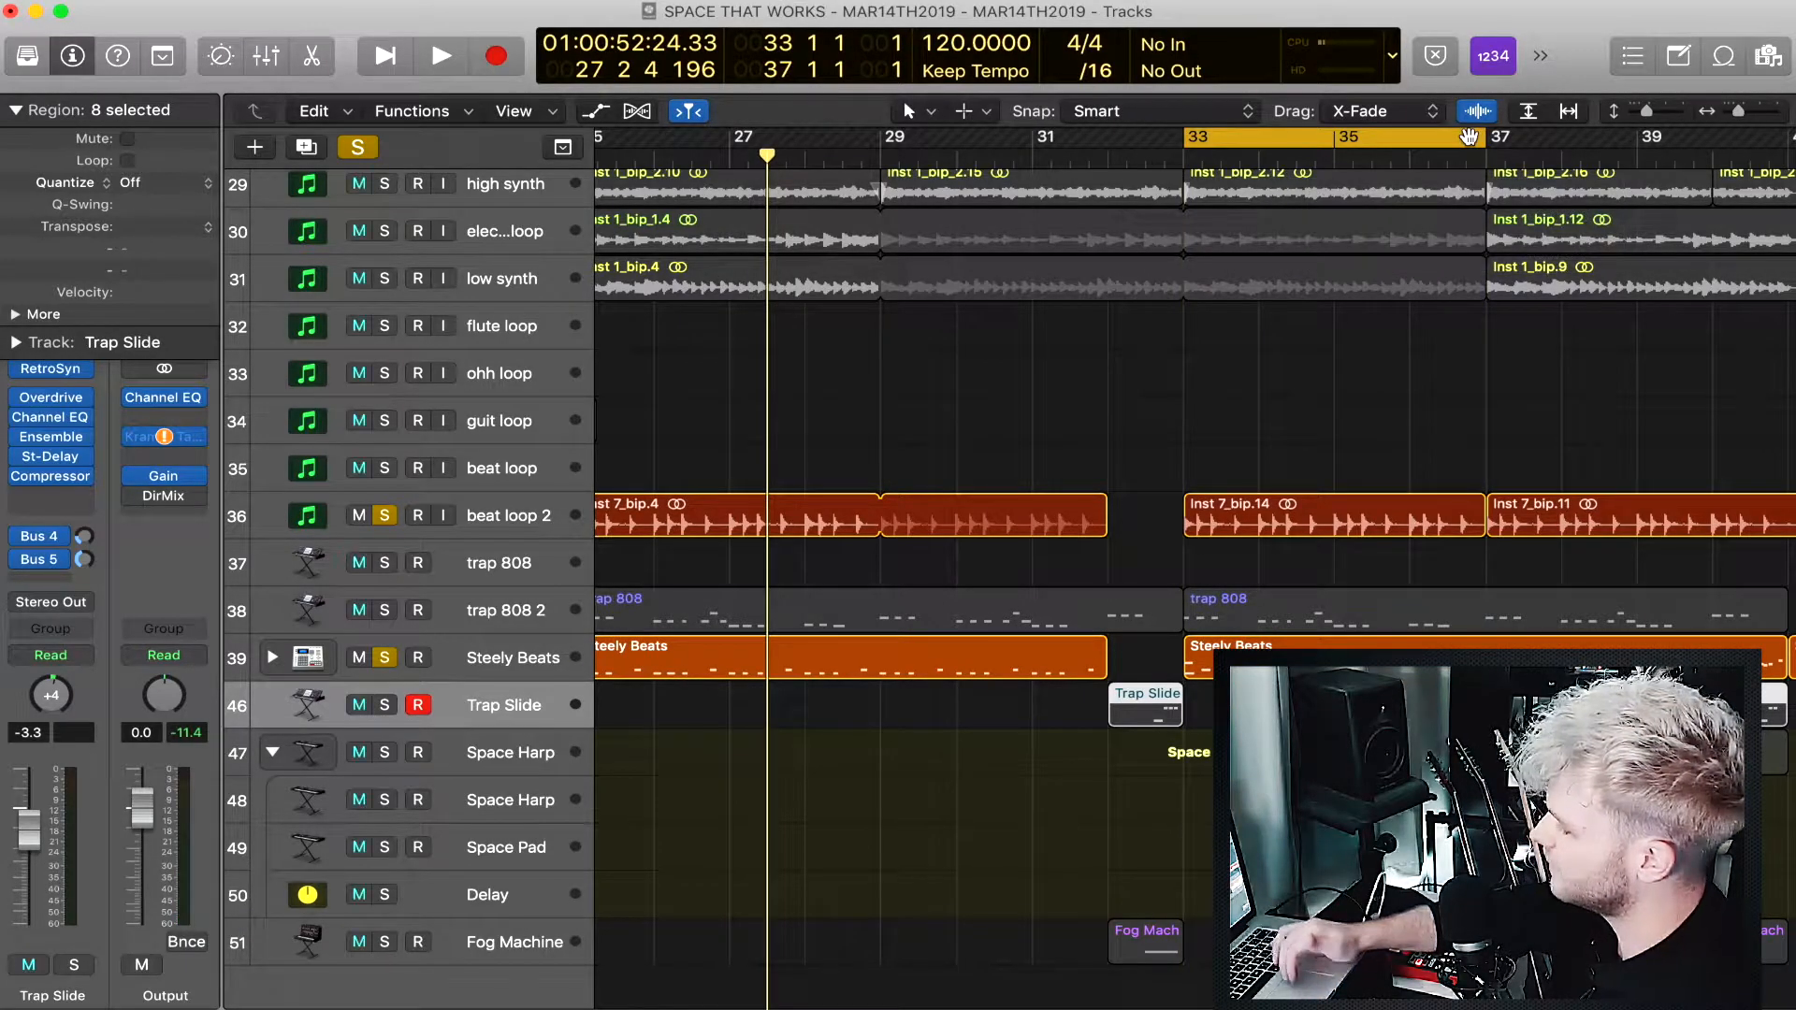
key("space")
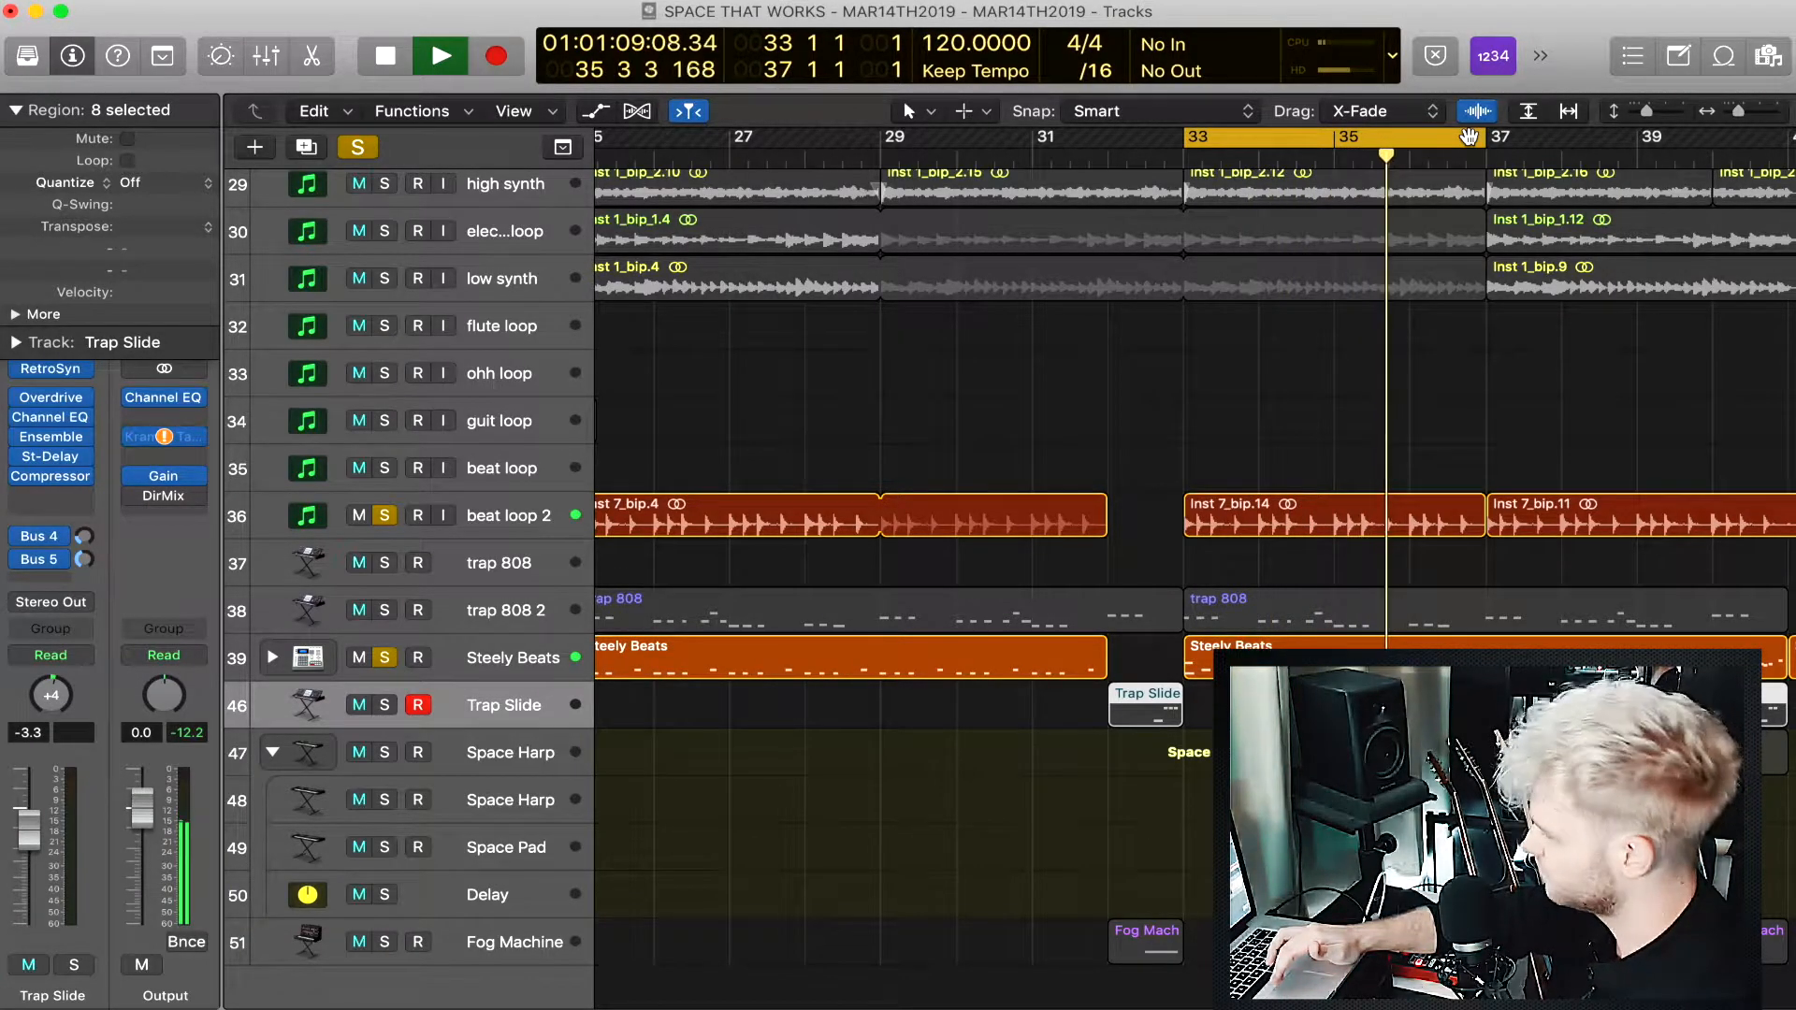
key("space")
Clear all solos and play all tracks from bar 33 to bar 41 with the cycle range turned off.
scroll(1468, 136, "up", 5)
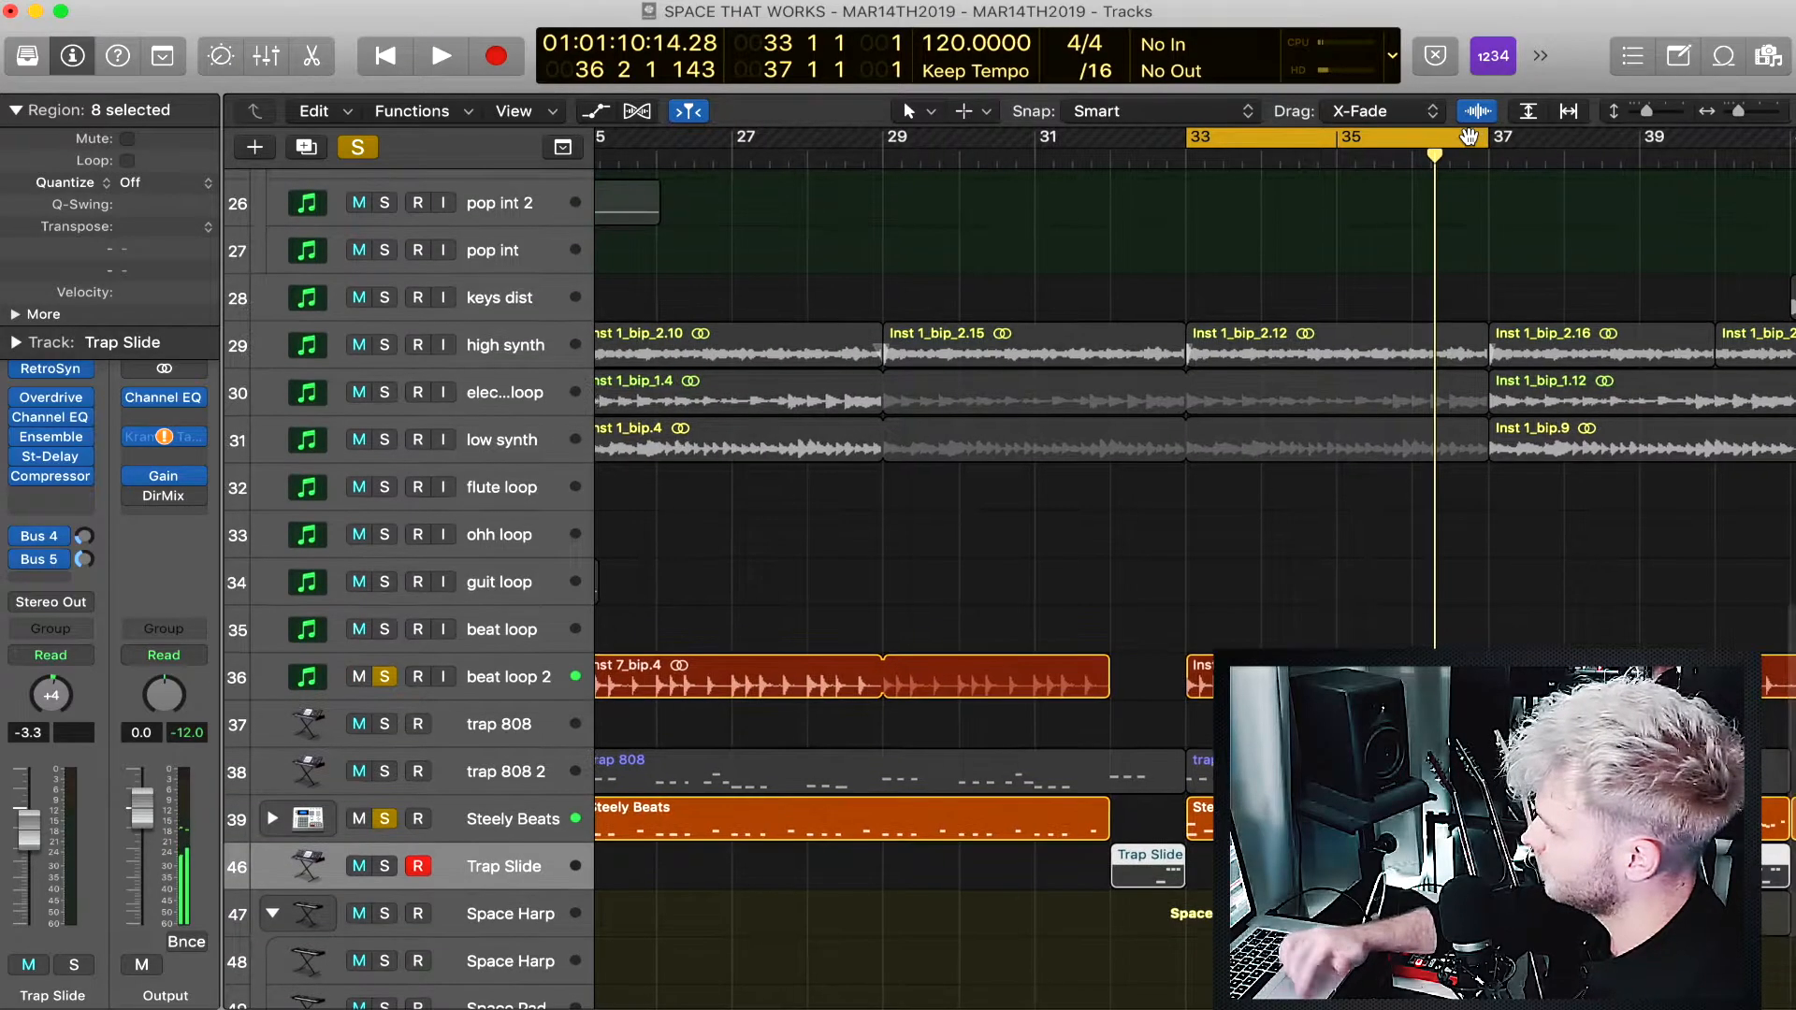
scroll(1468, 137, "left", 10)
scroll(1469, 137, "up", 5)
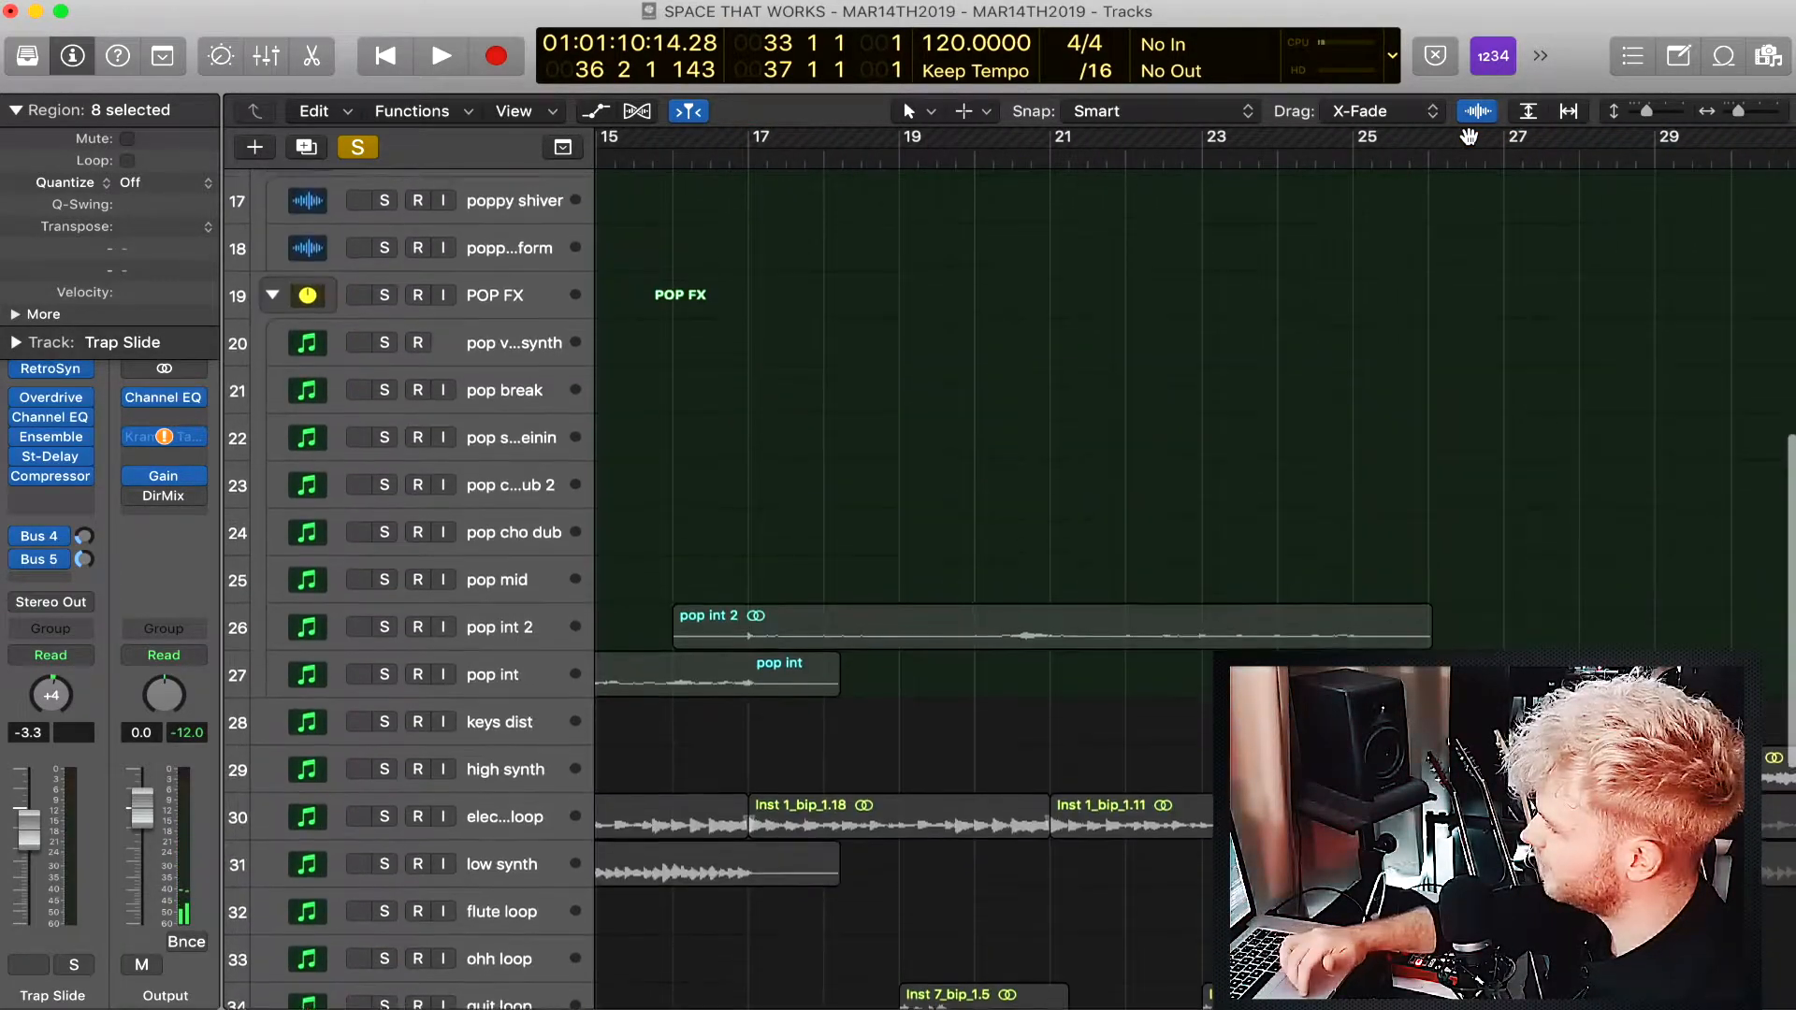
left_click(359, 152)
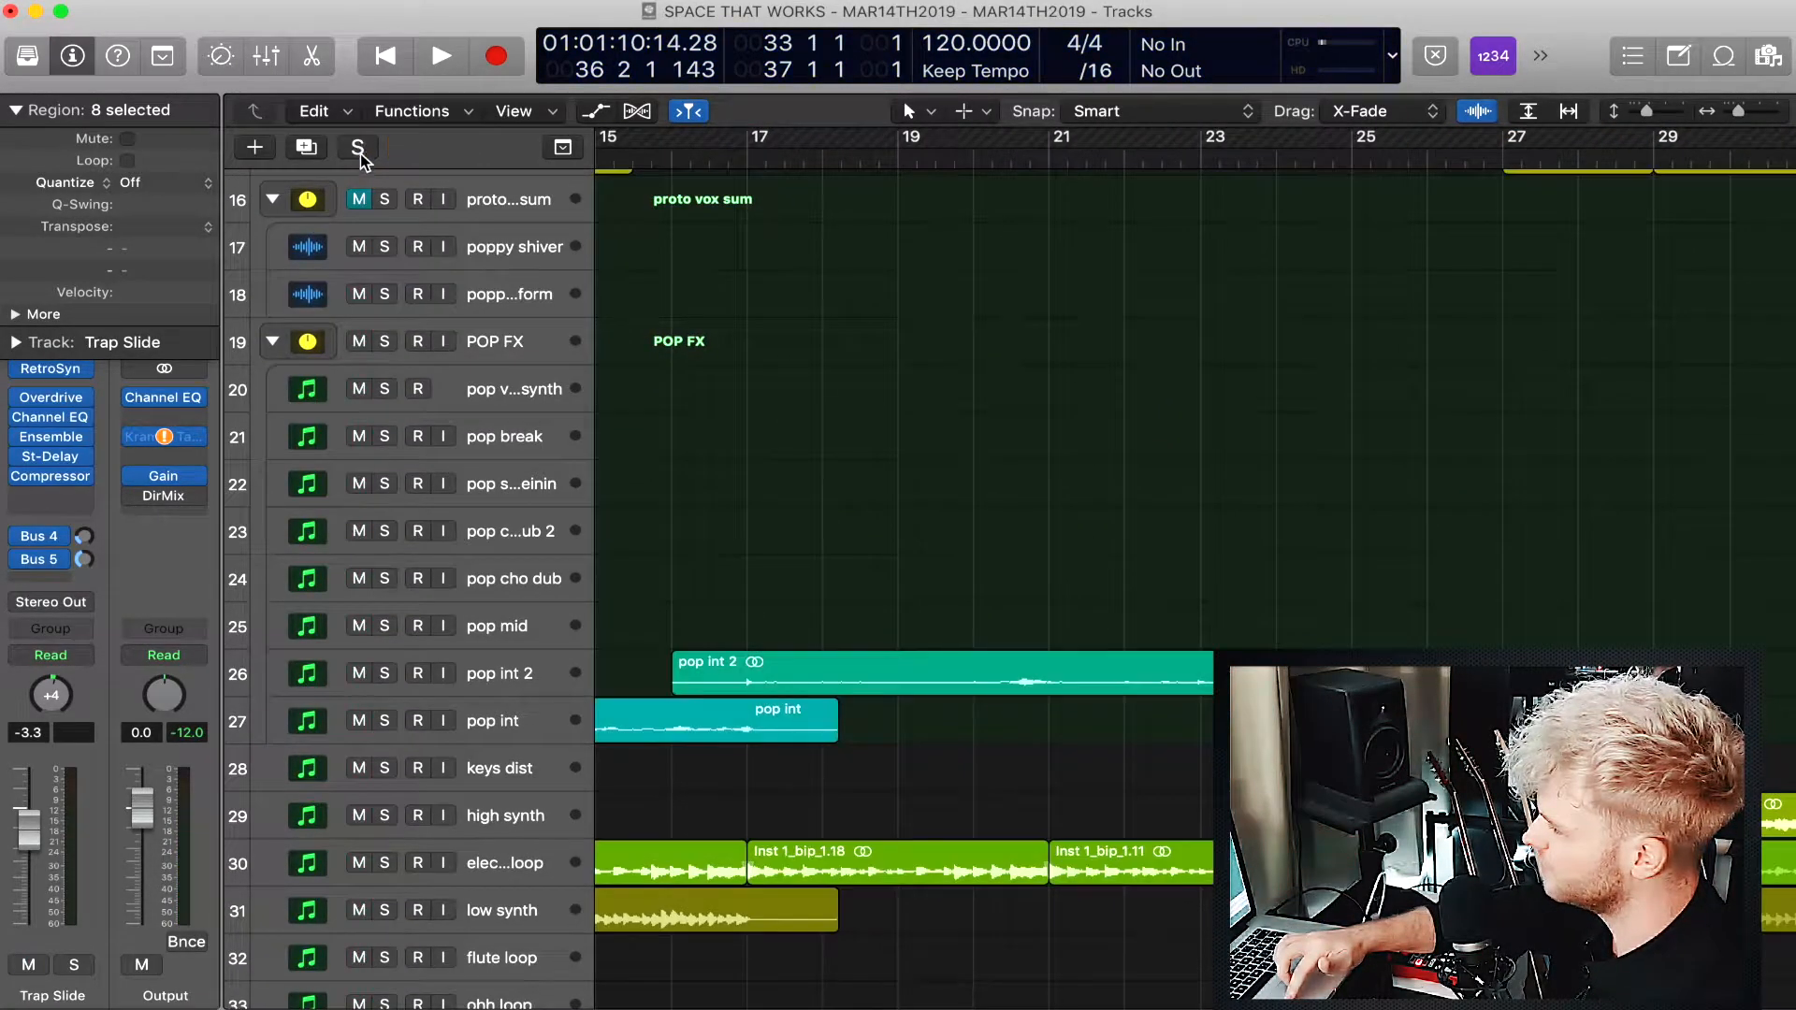
key("space")
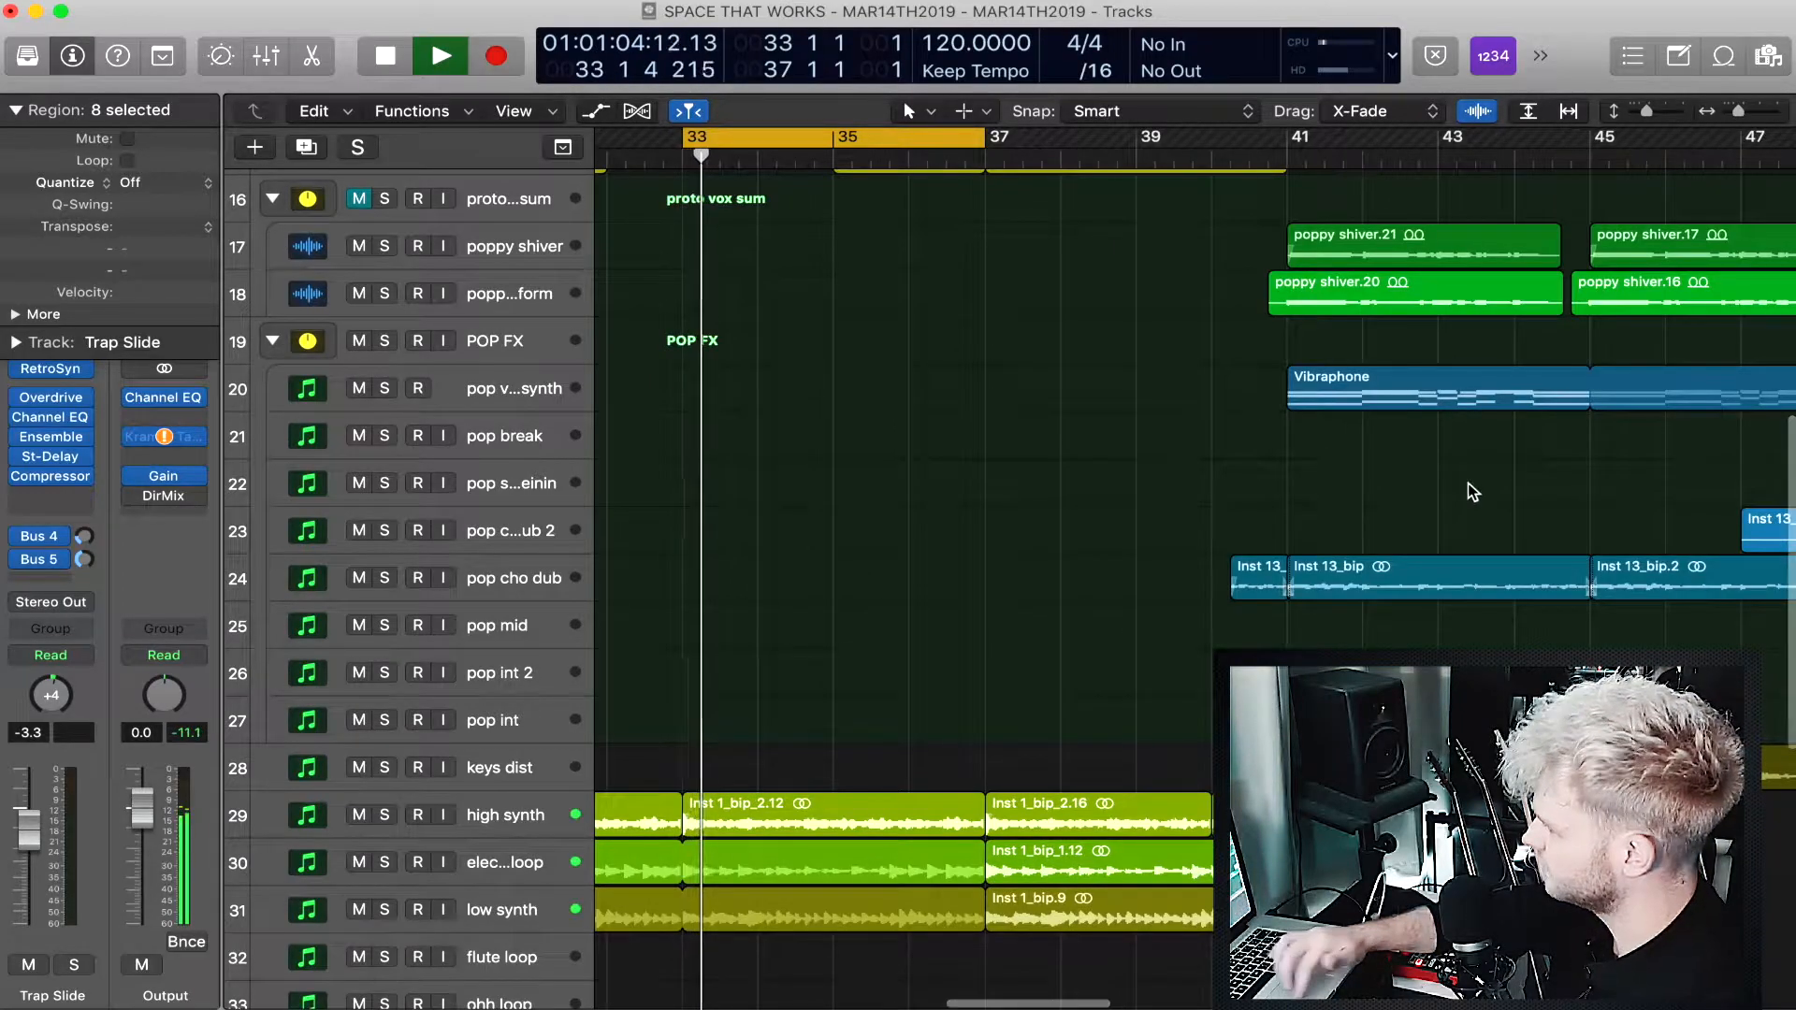
left_click(860, 140)
scroll(1034, 505, "up", 3)
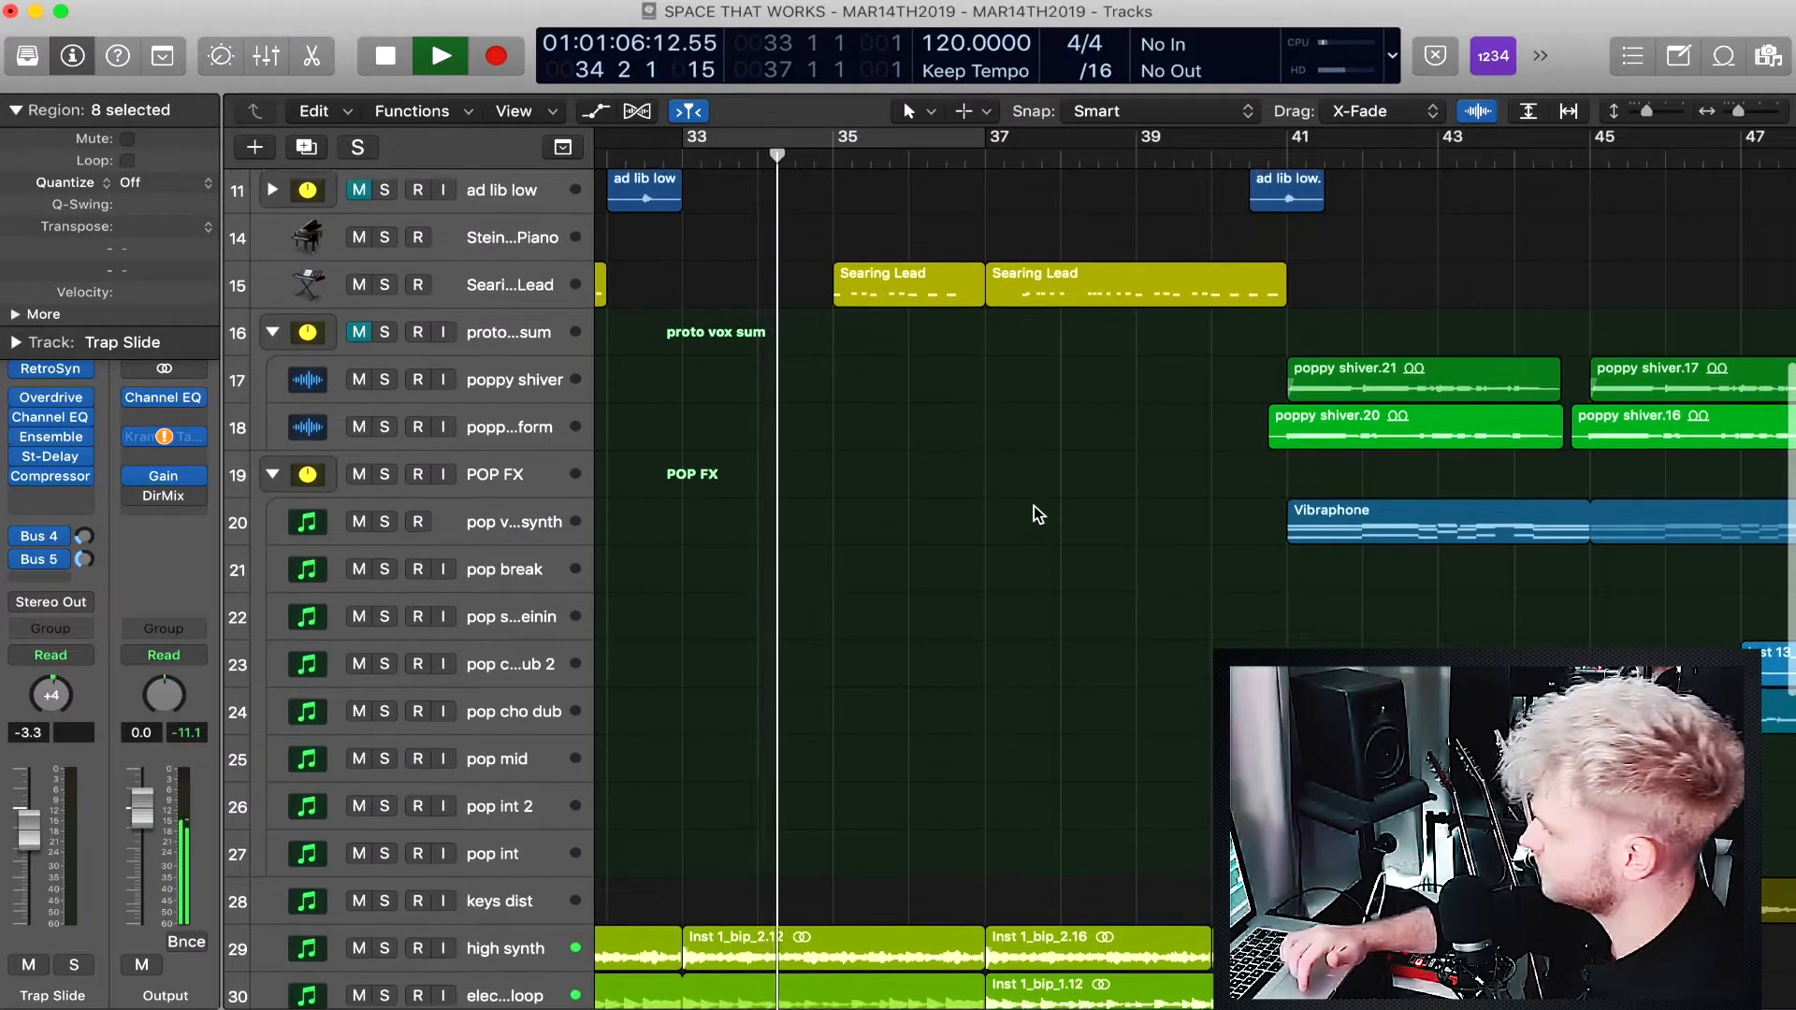
scroll(1035, 505, "down", 1)
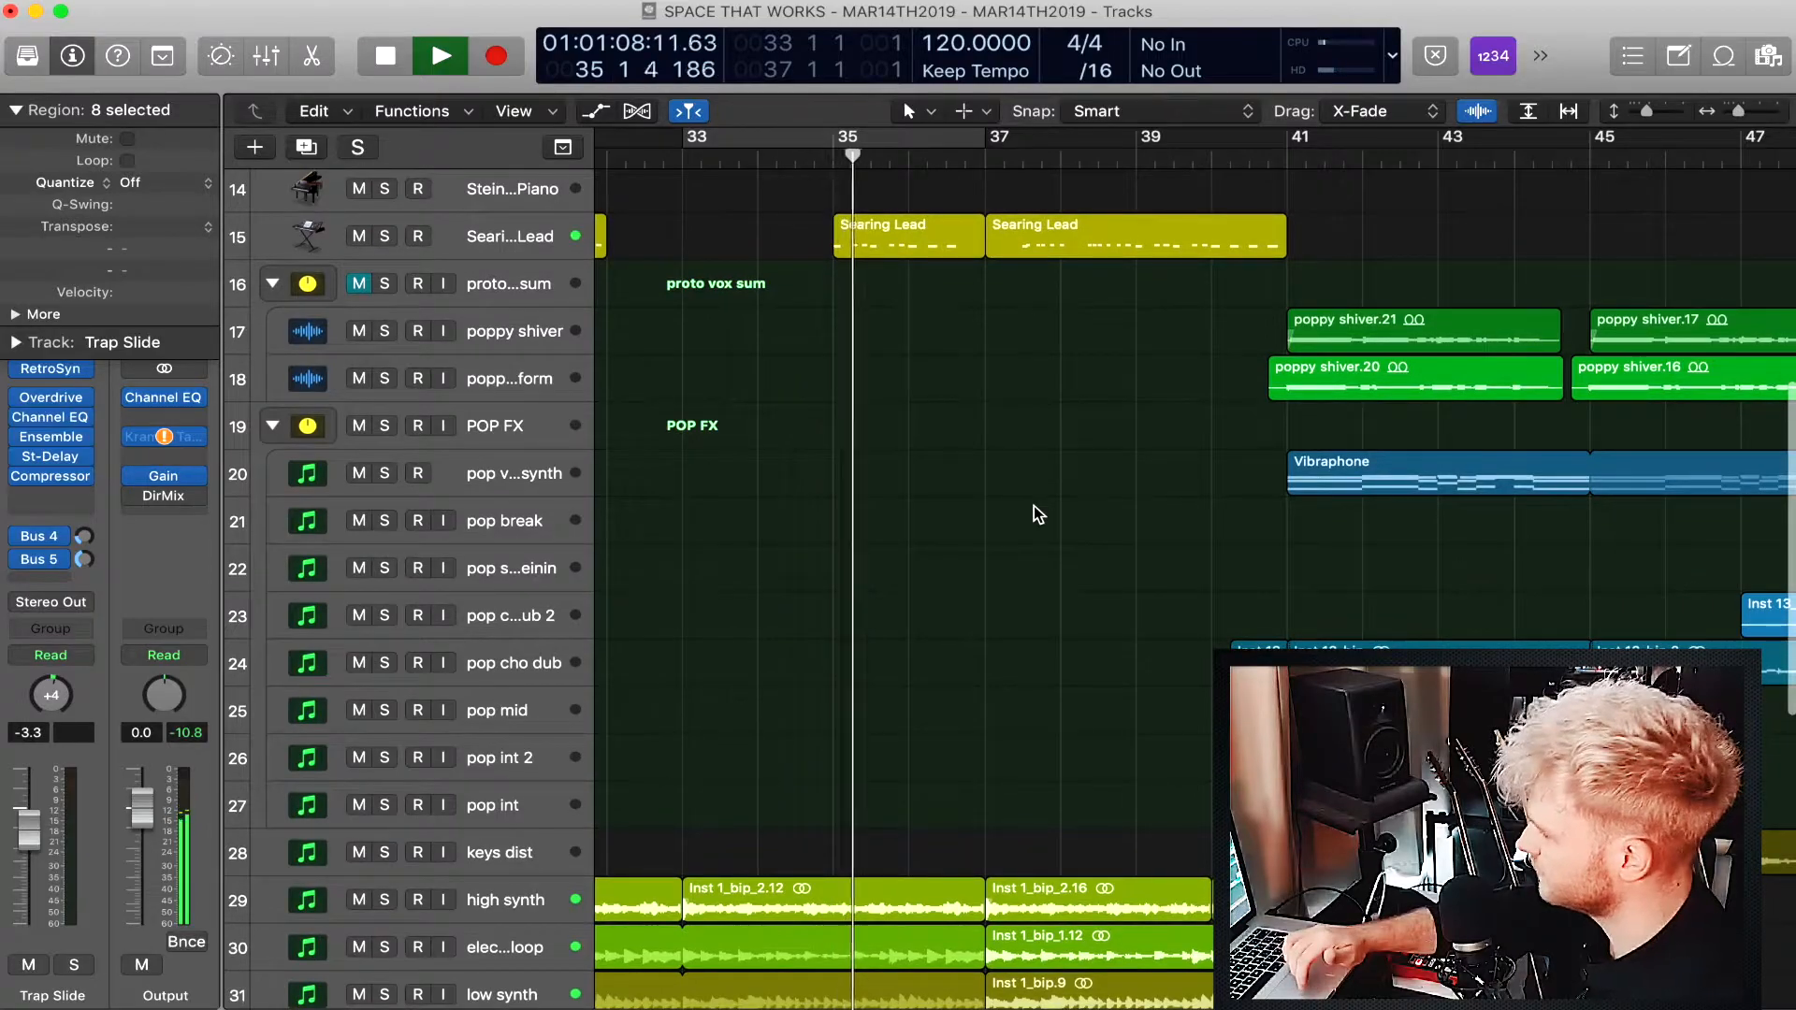
scroll(1034, 505, "down", 15)
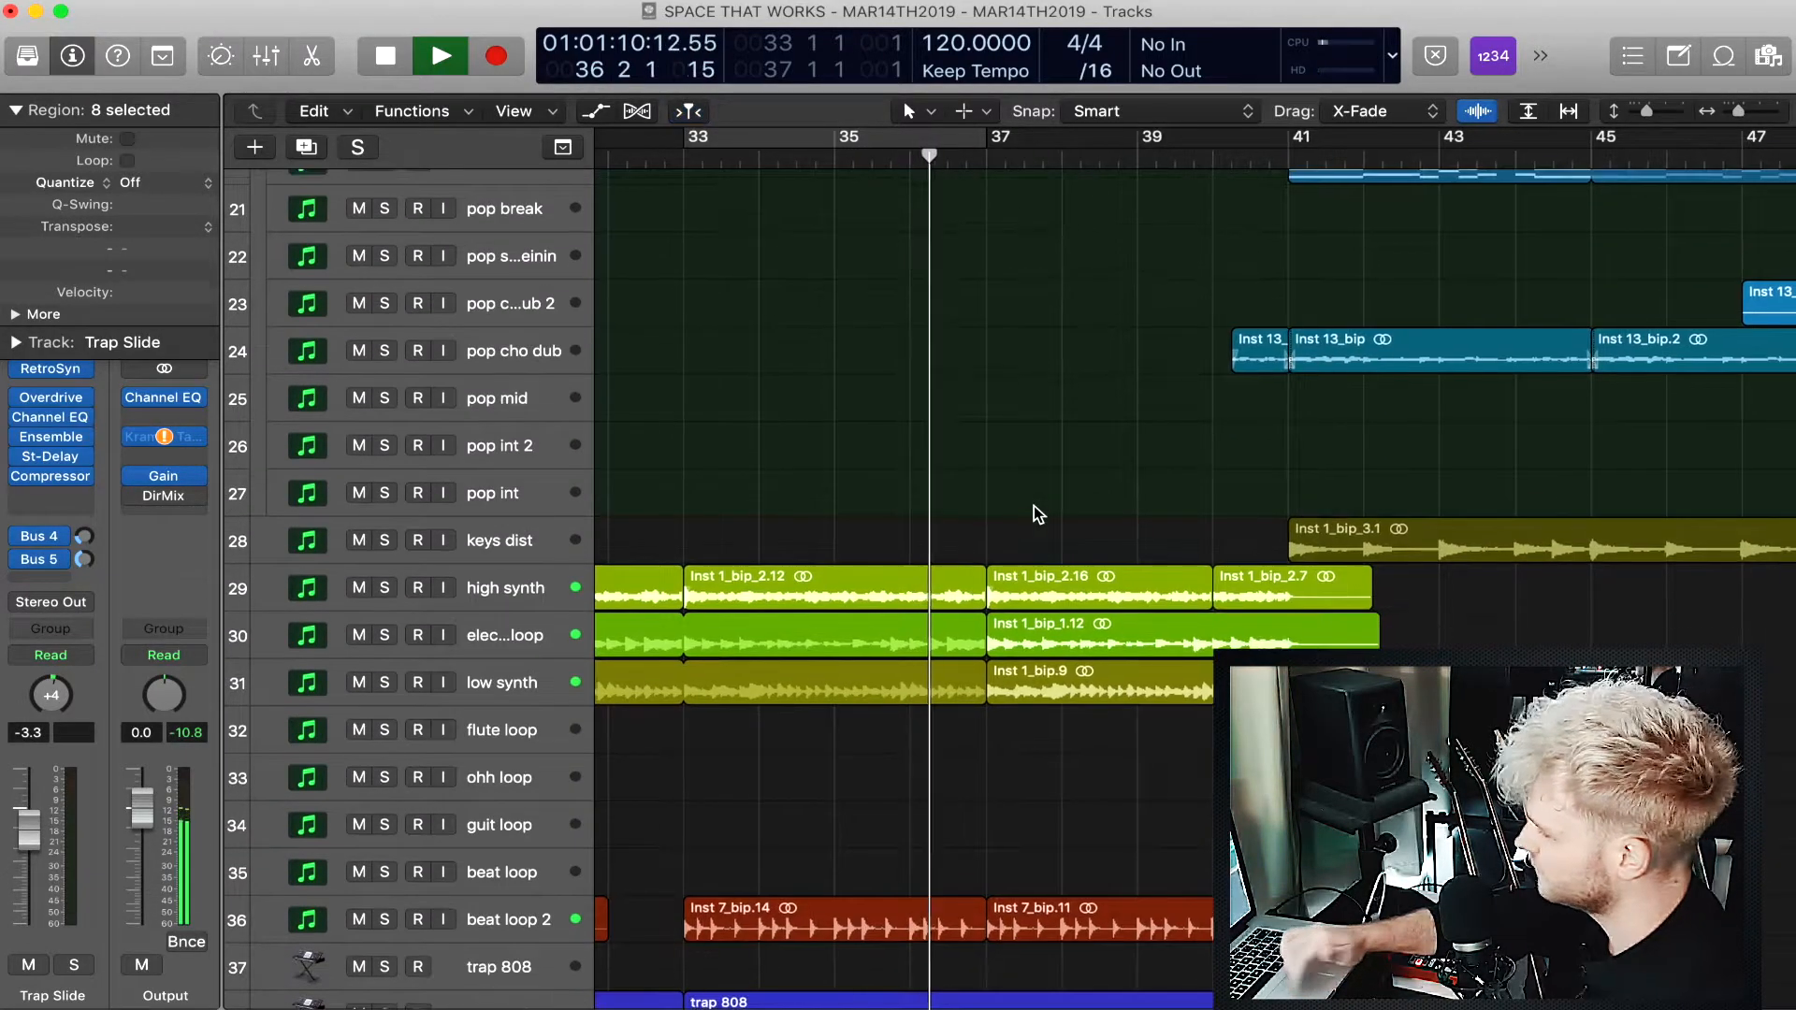
scroll(1035, 505, "right", 1)
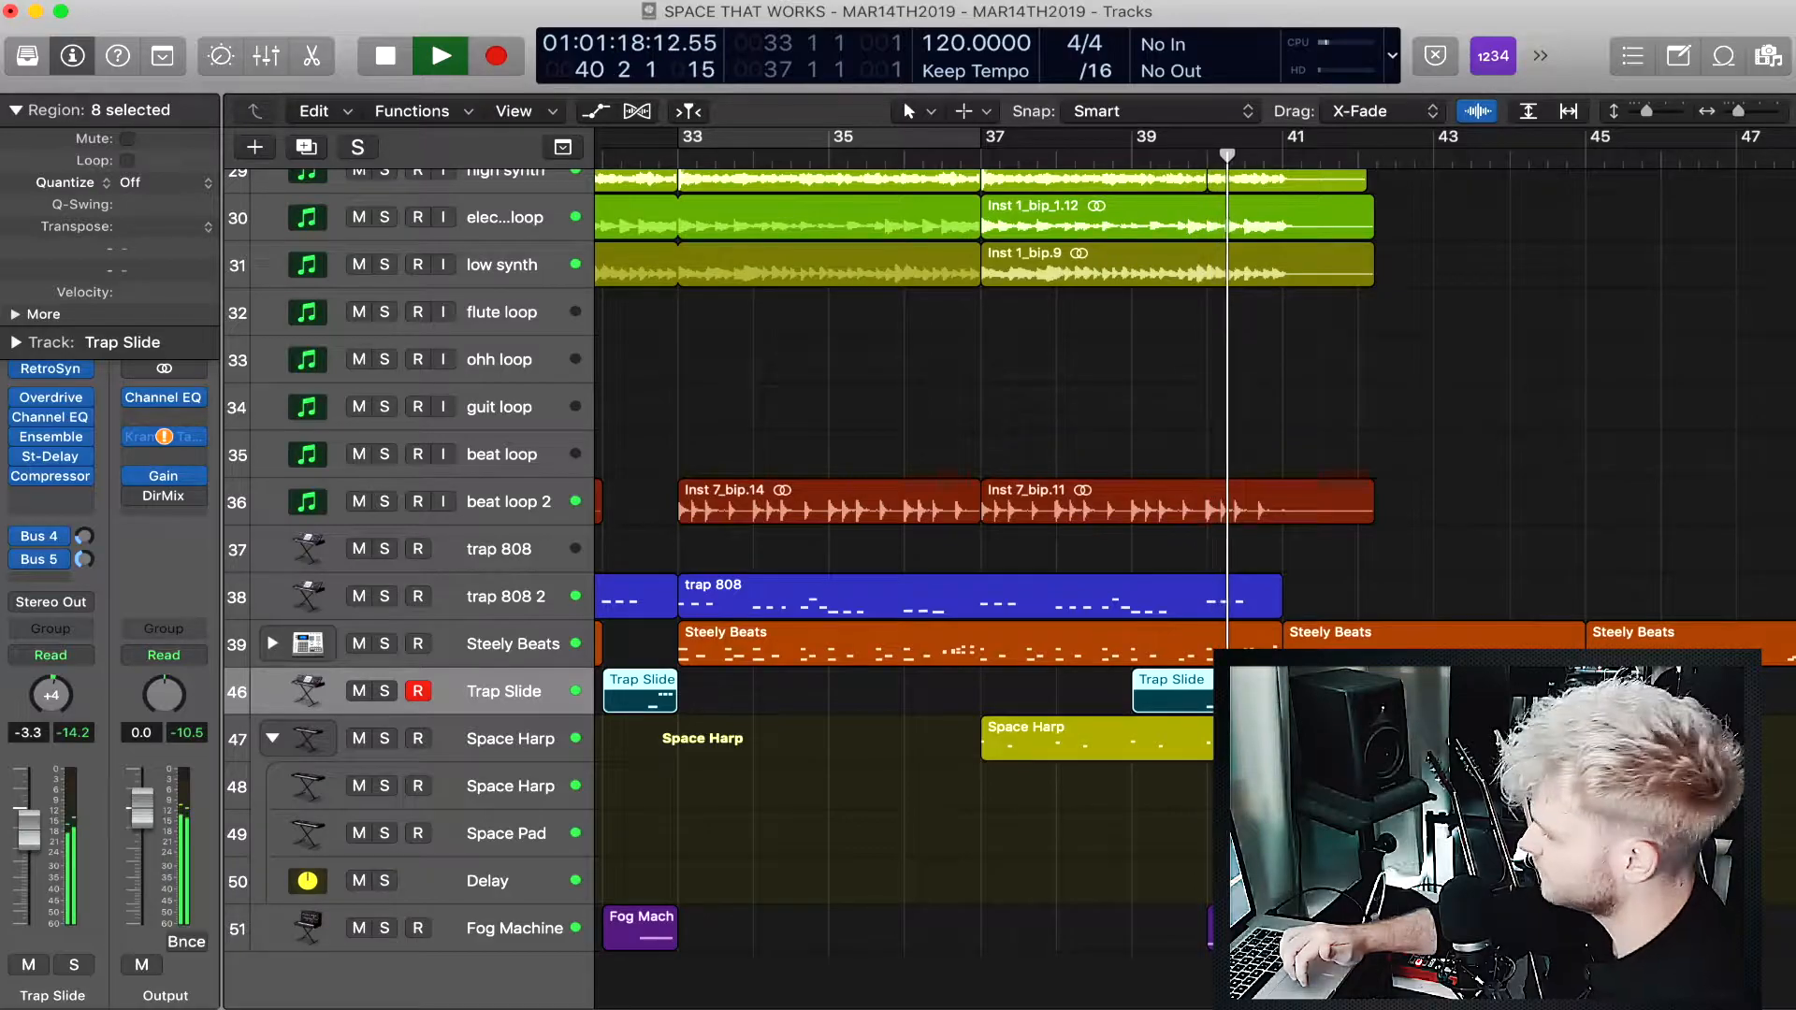
key("space")
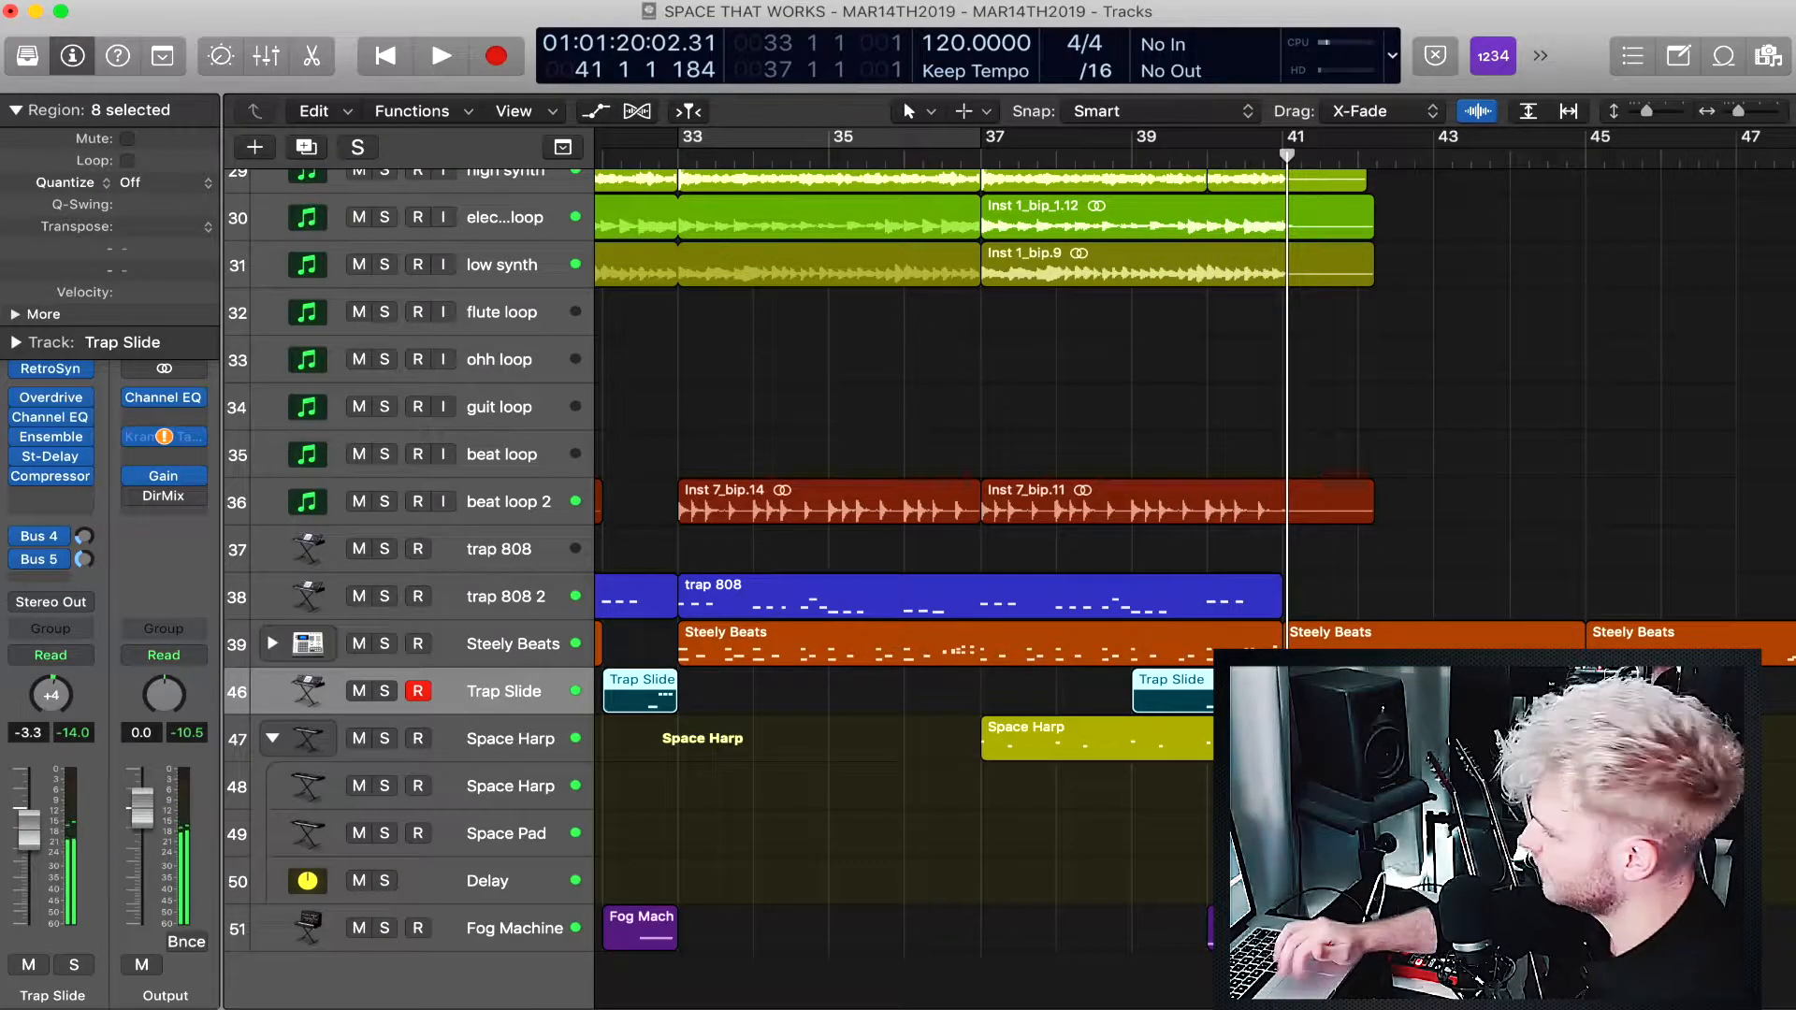
Solo the Steely Beats track on track 39, play its fill from bar 40 to bar 41, and unsolo it.
left_click(384, 644)
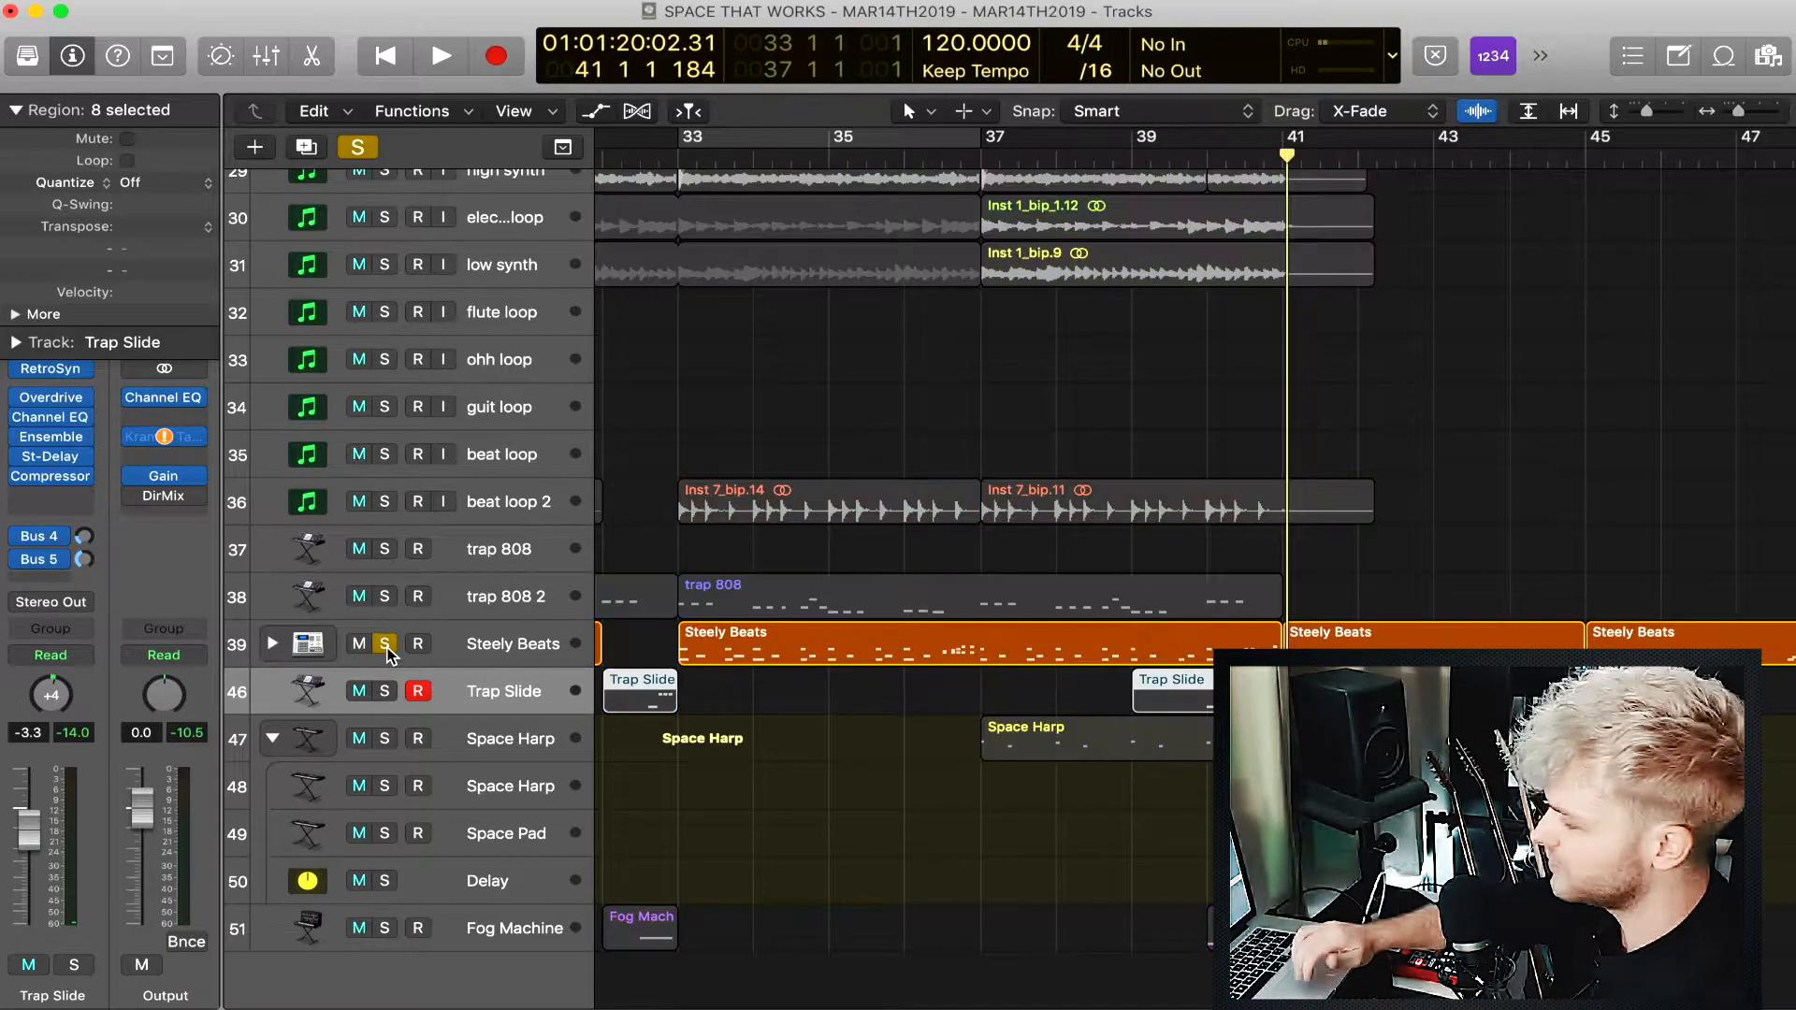
left_click(502, 642)
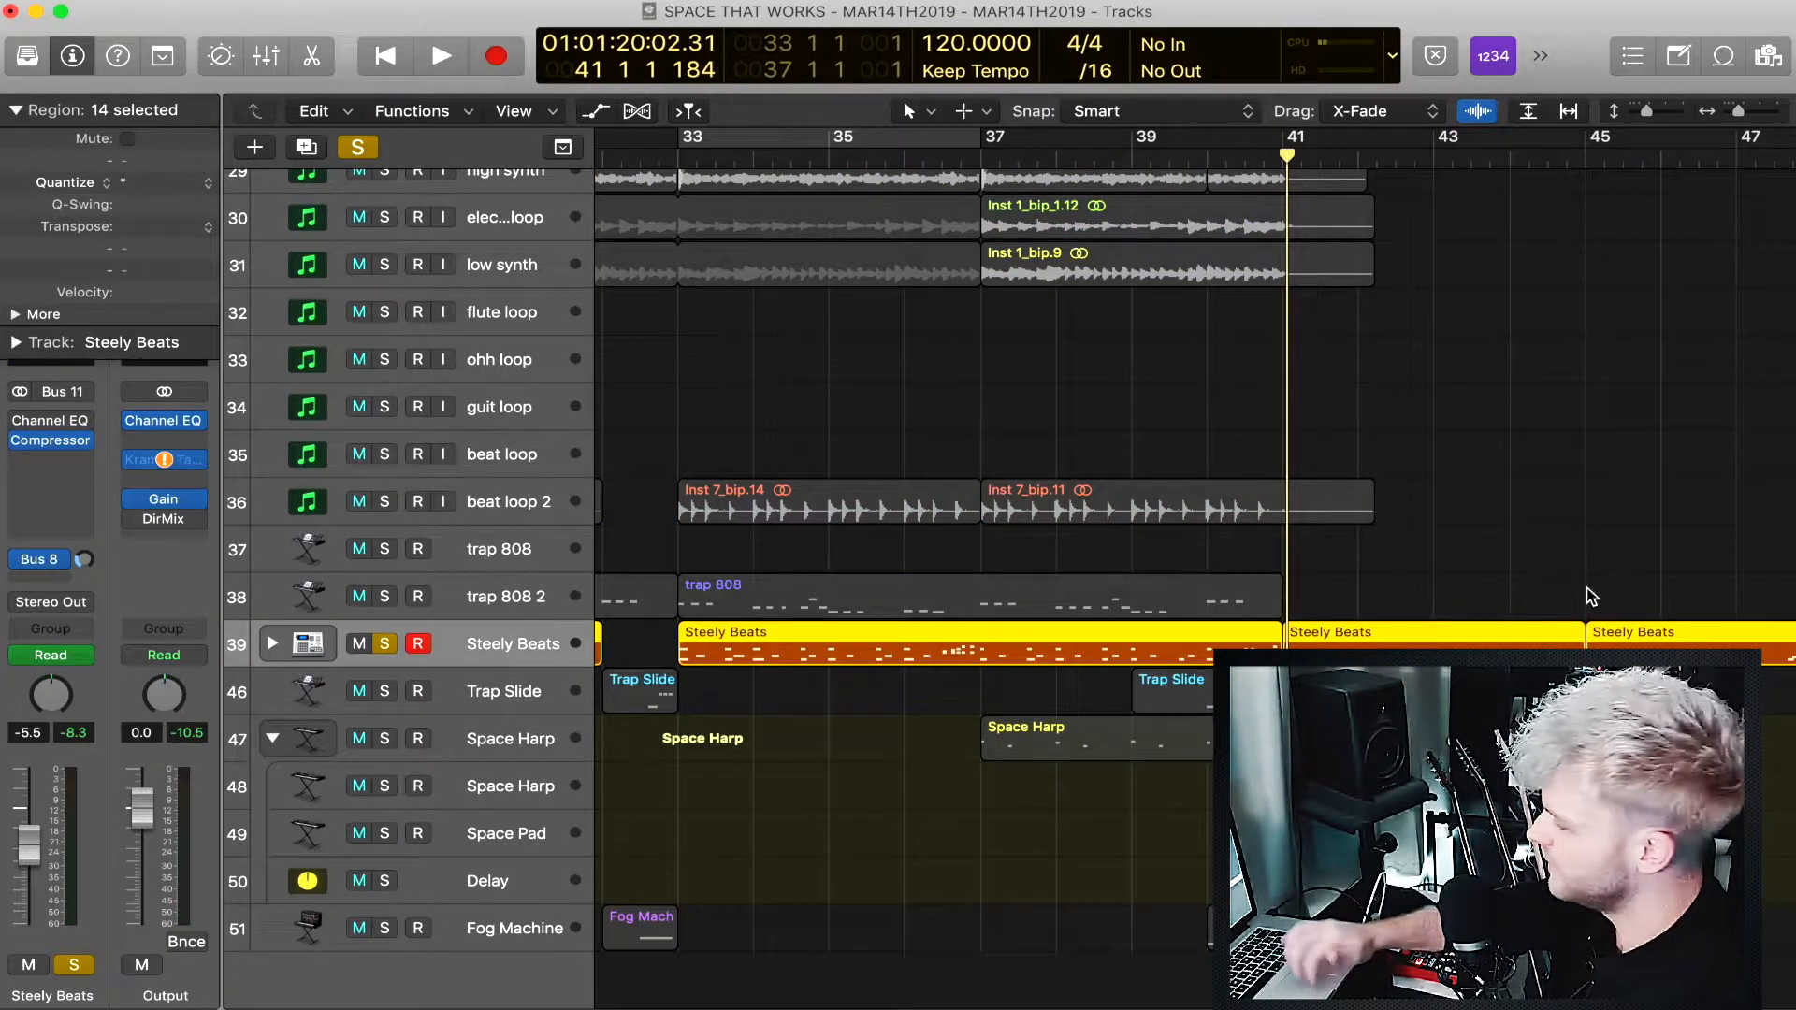
left_click(1216, 157)
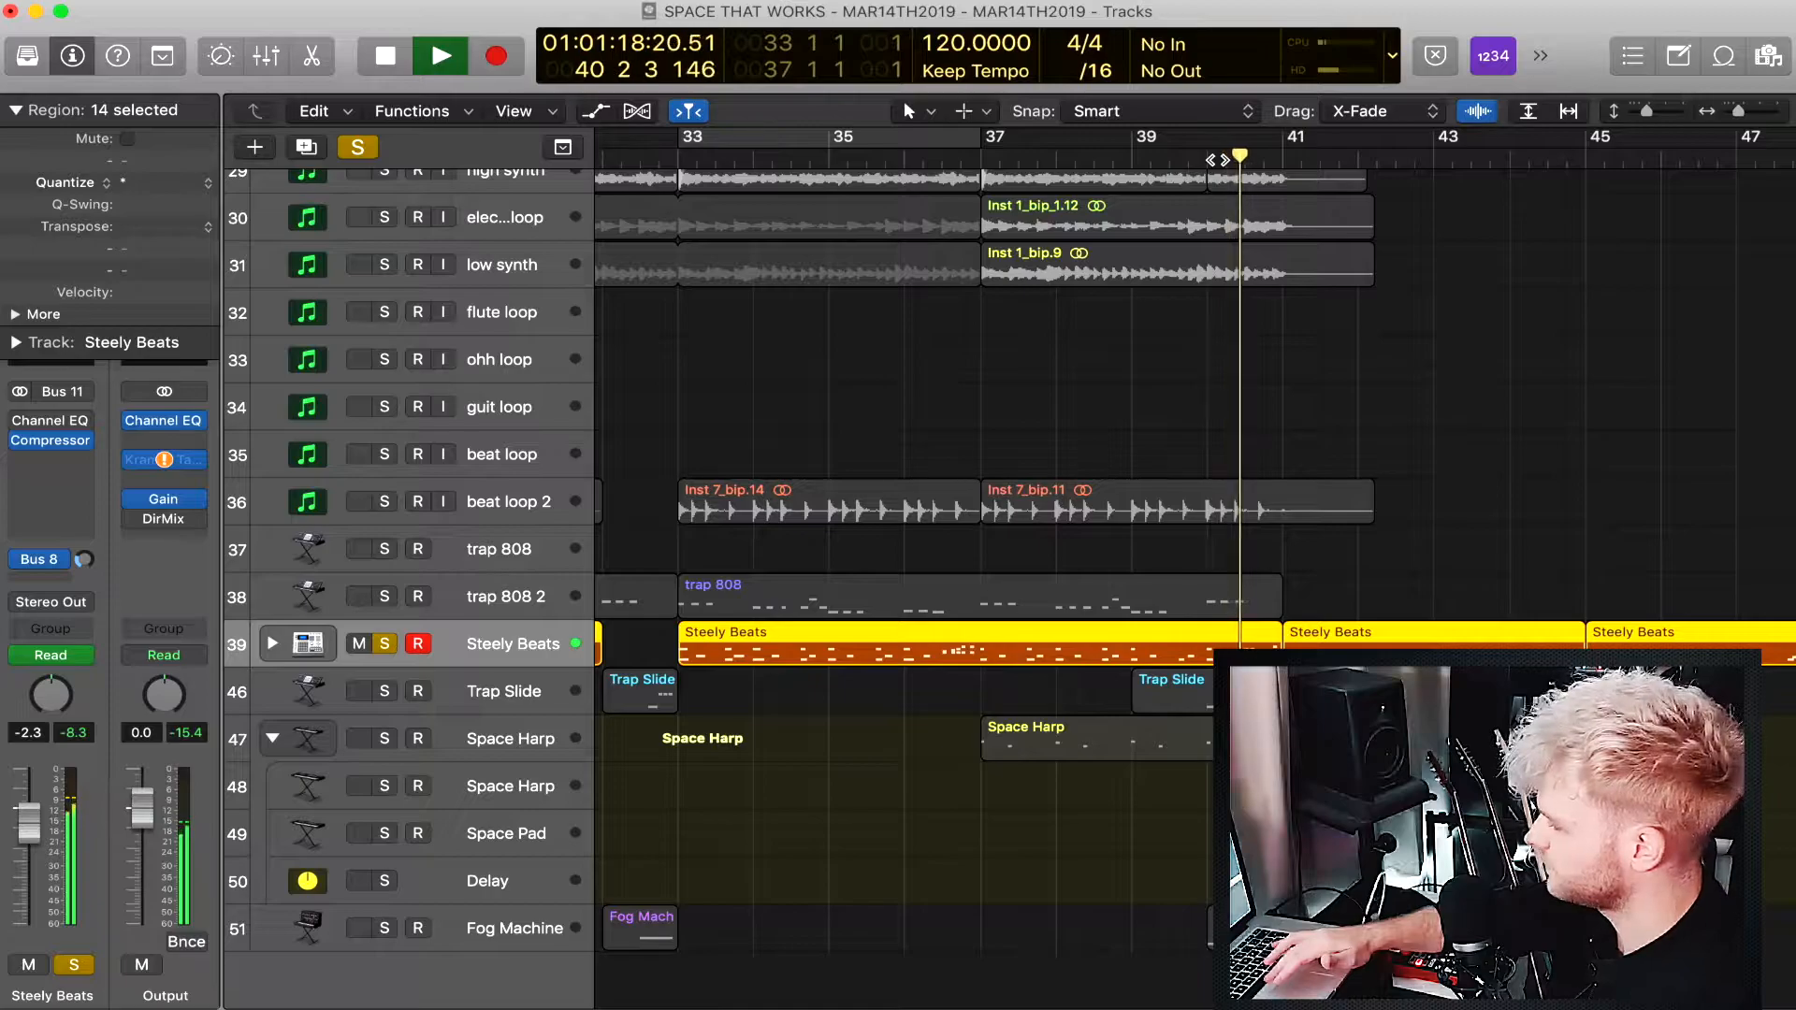
key("space")
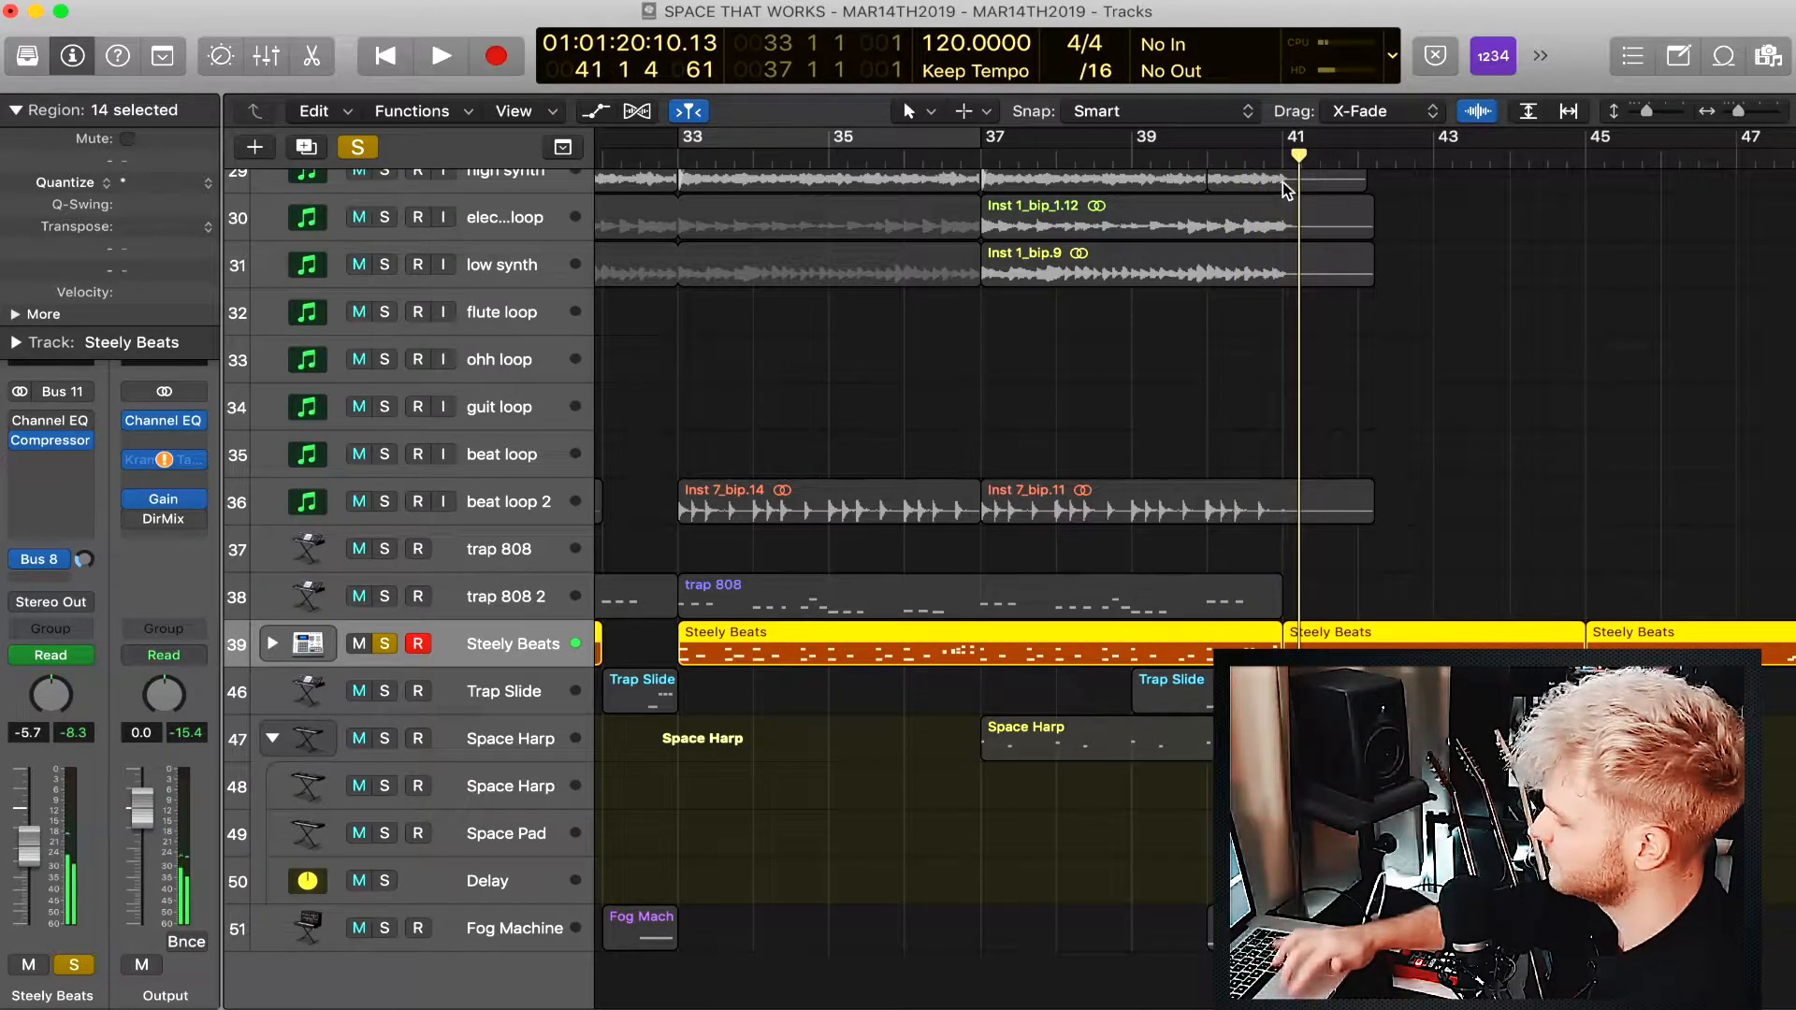
left_click(383, 644)
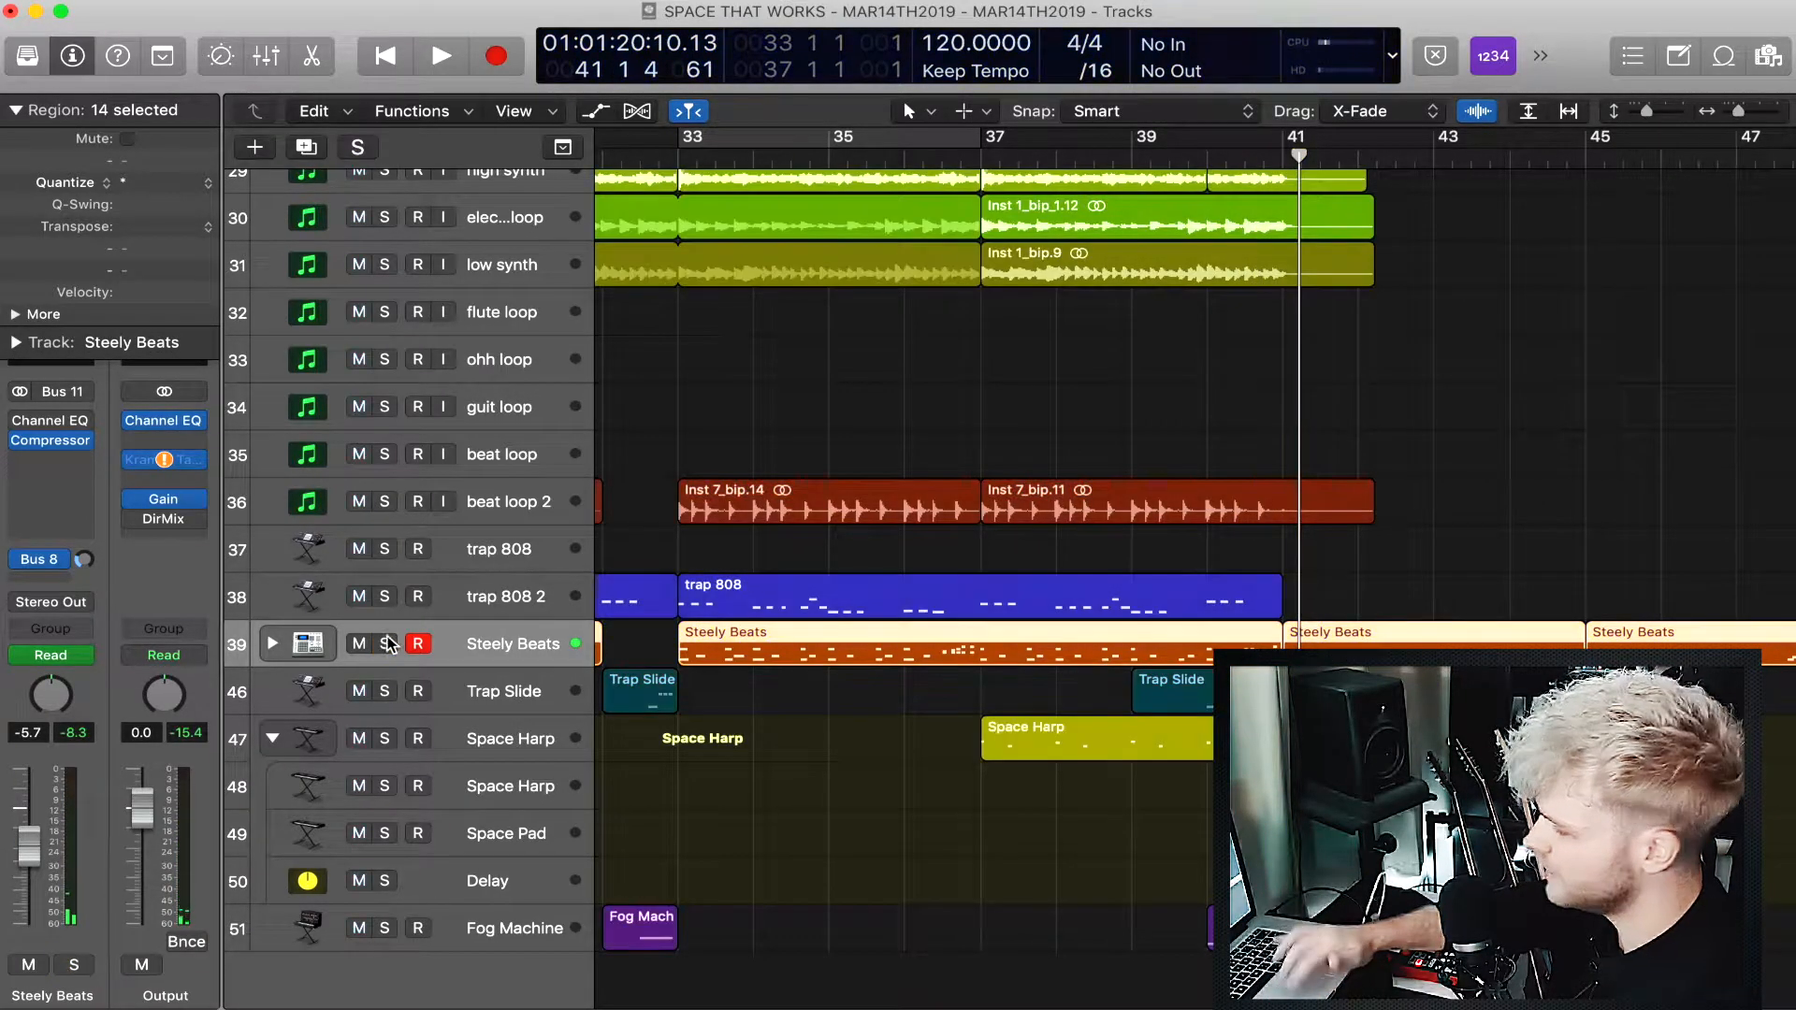
Set the cycle range from bar 41 to bar 49.
scroll(1361, 373, "up", 8)
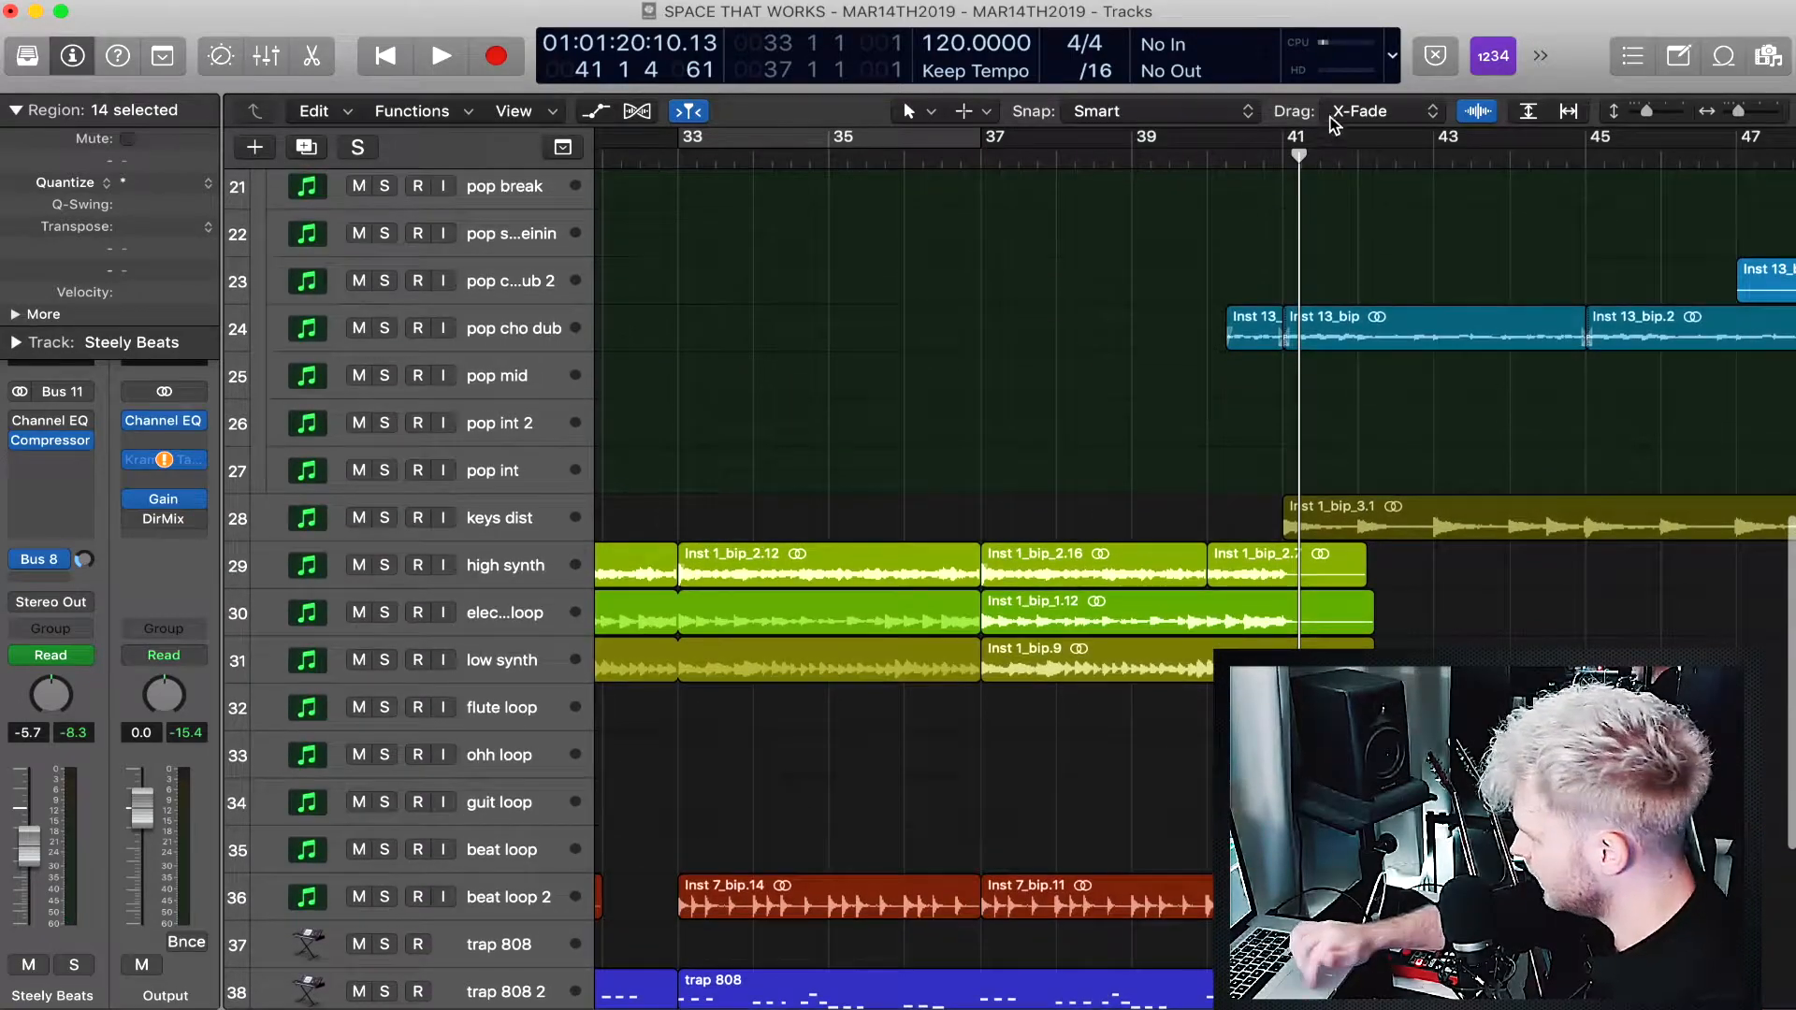
left_click_drag(1281, 138, 1768, 142)
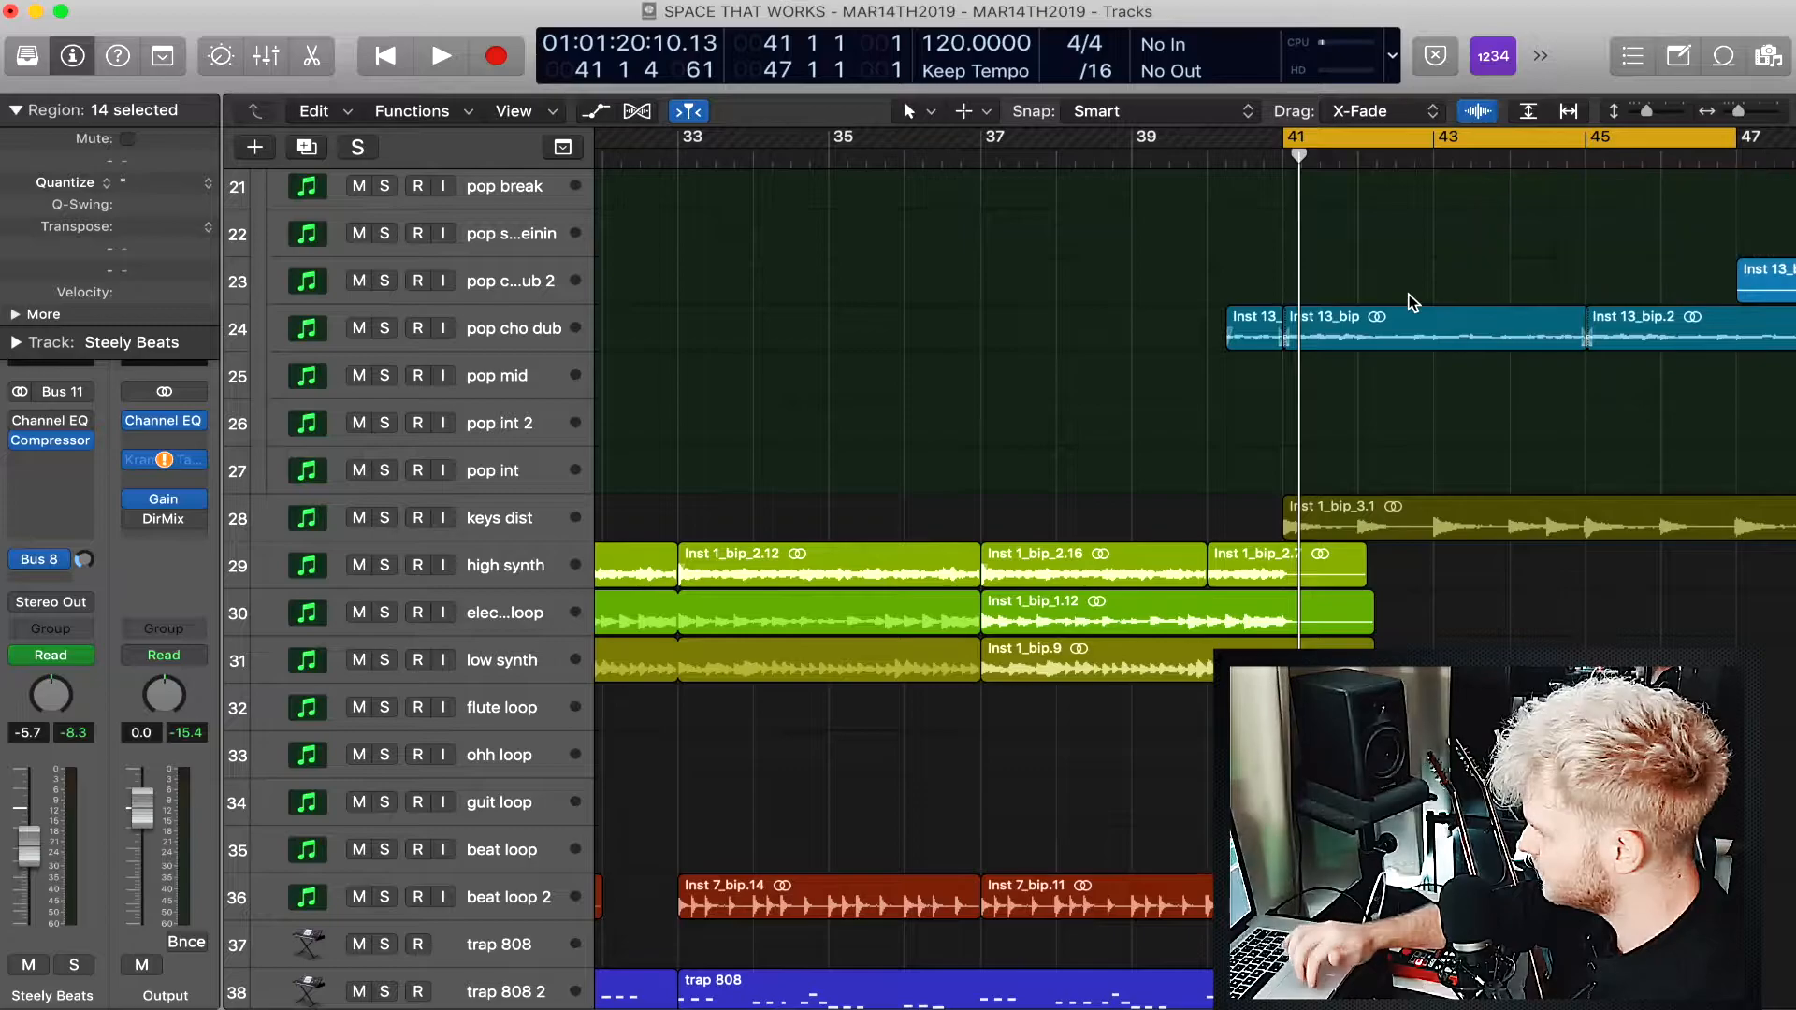
scroll(1410, 305, "right", 10)
left_click_drag(1111, 140, 1251, 140)
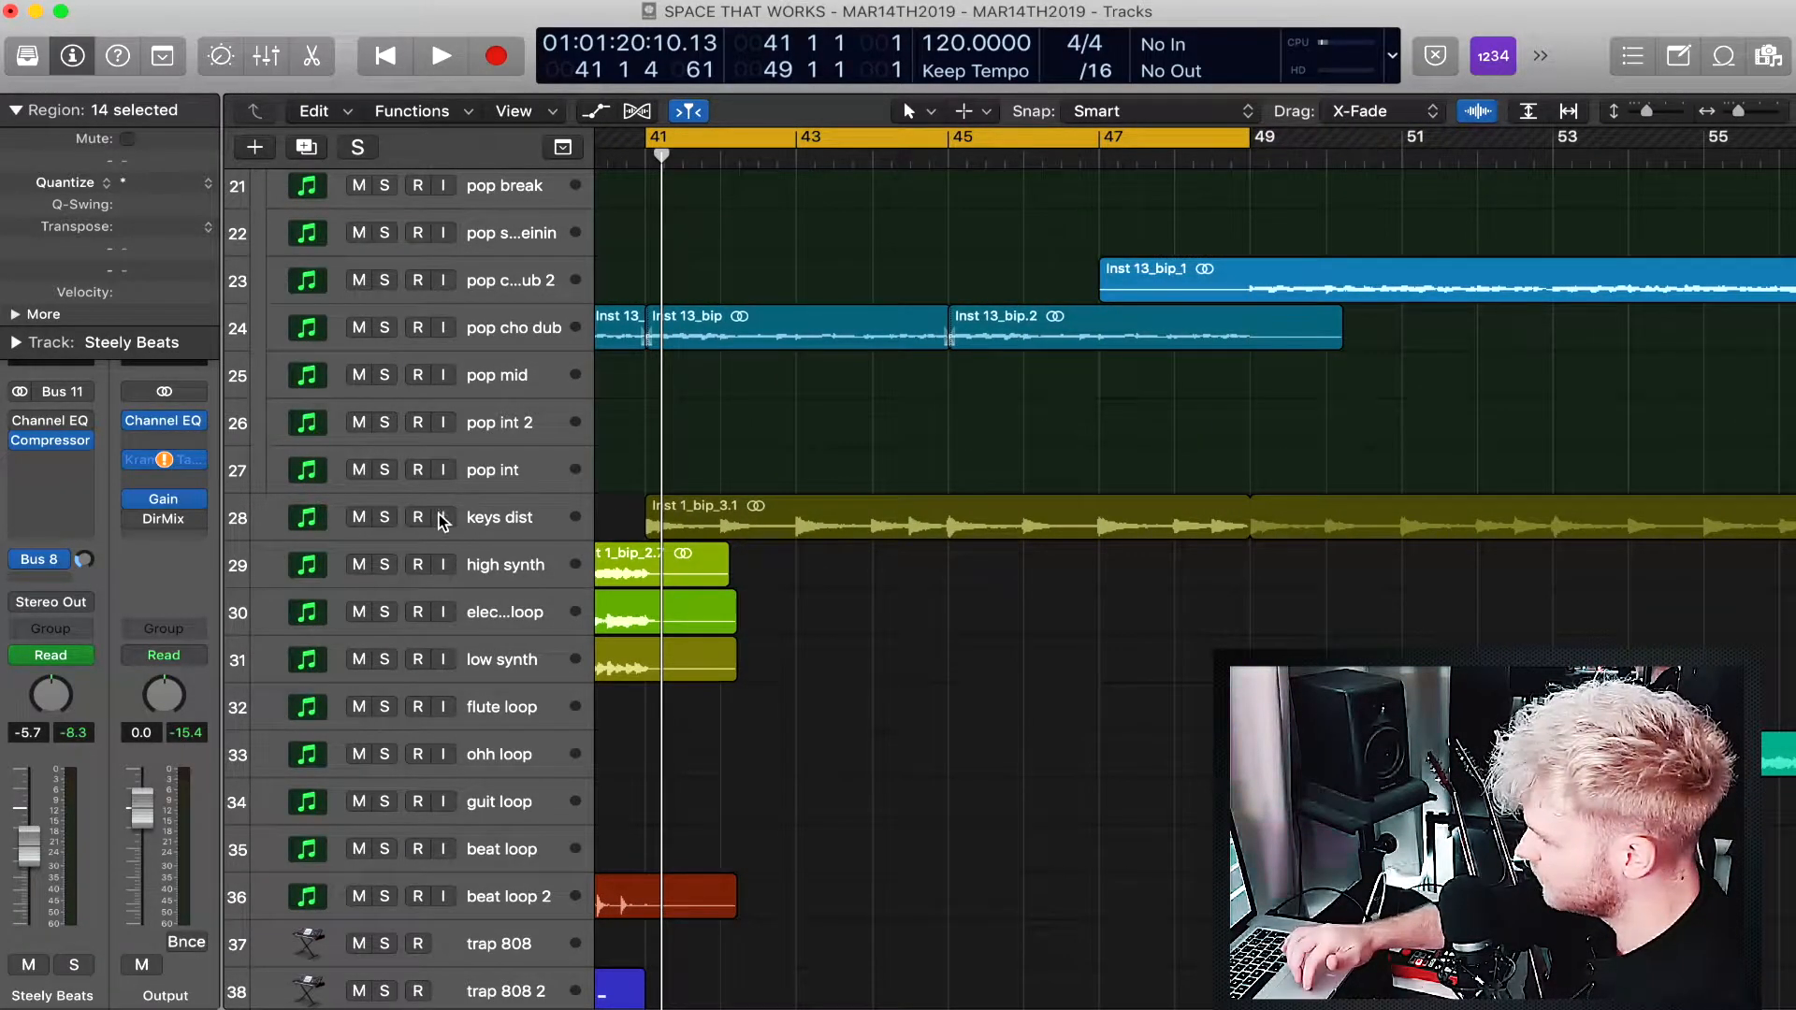
Solo and select the keys dist track on track 28 and play it from bar 41.
left_click(390, 516)
scroll(390, 517, "left", 2)
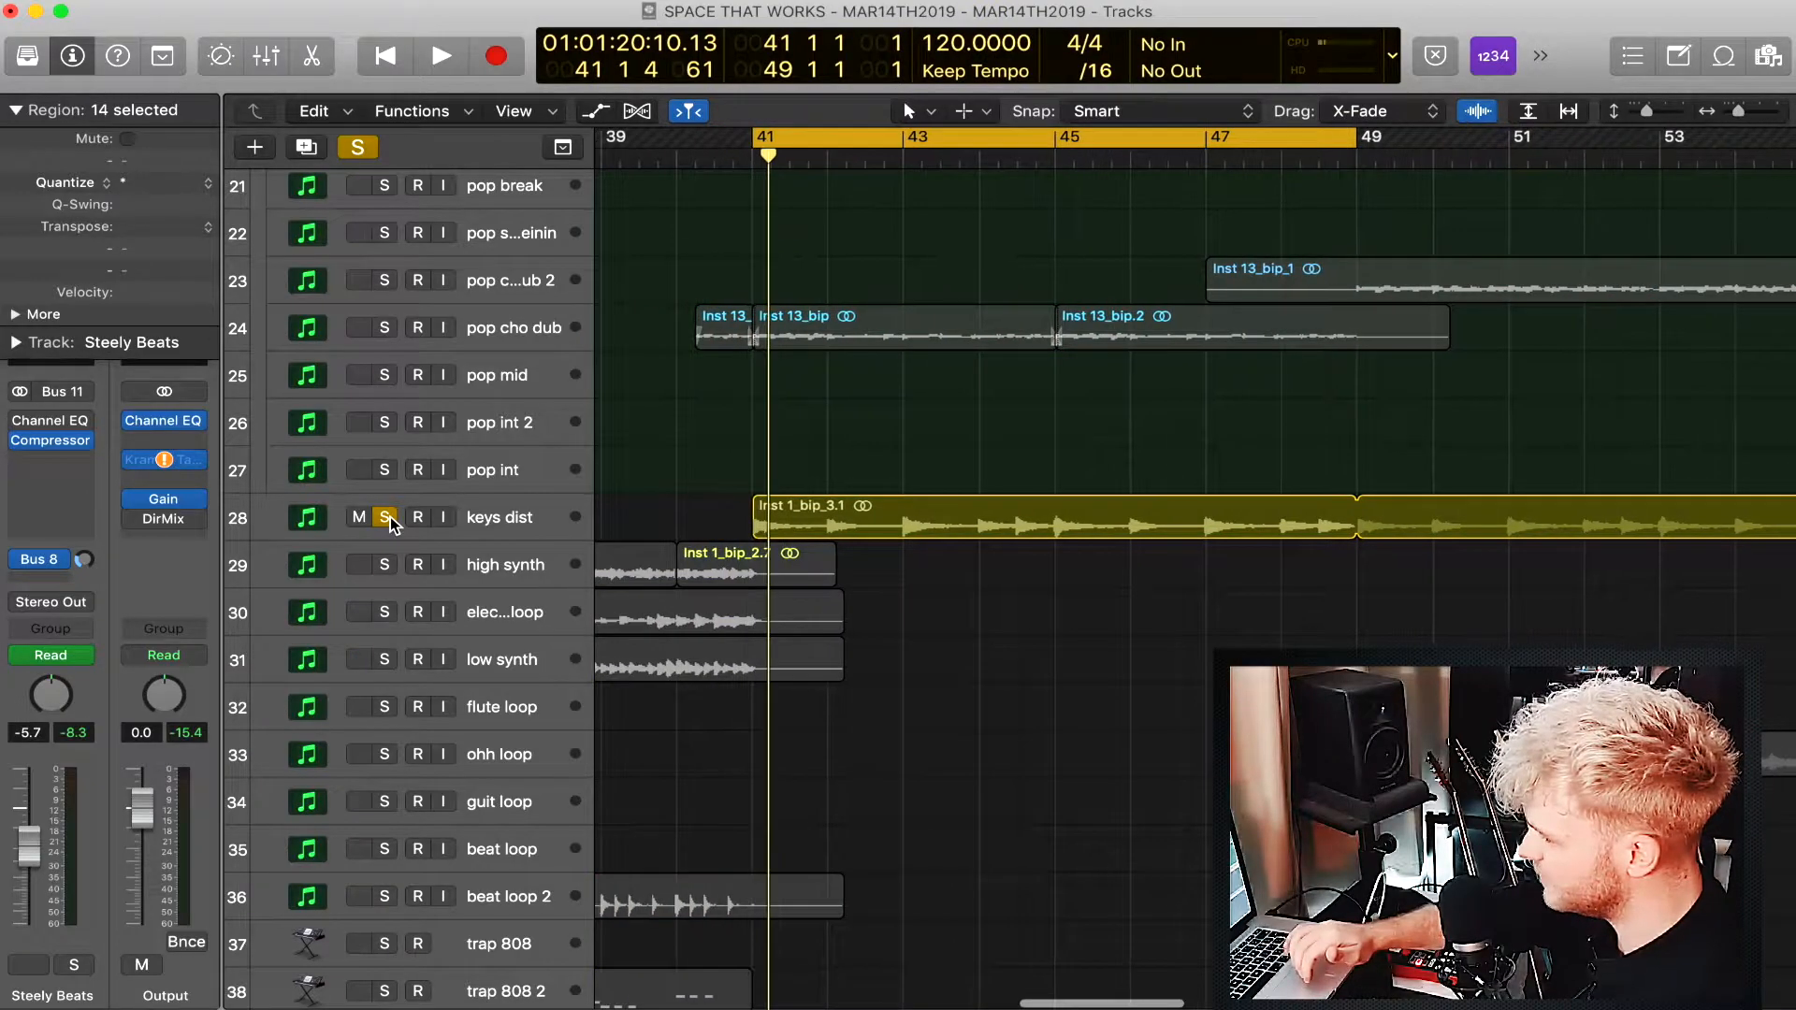
left_click(501, 527)
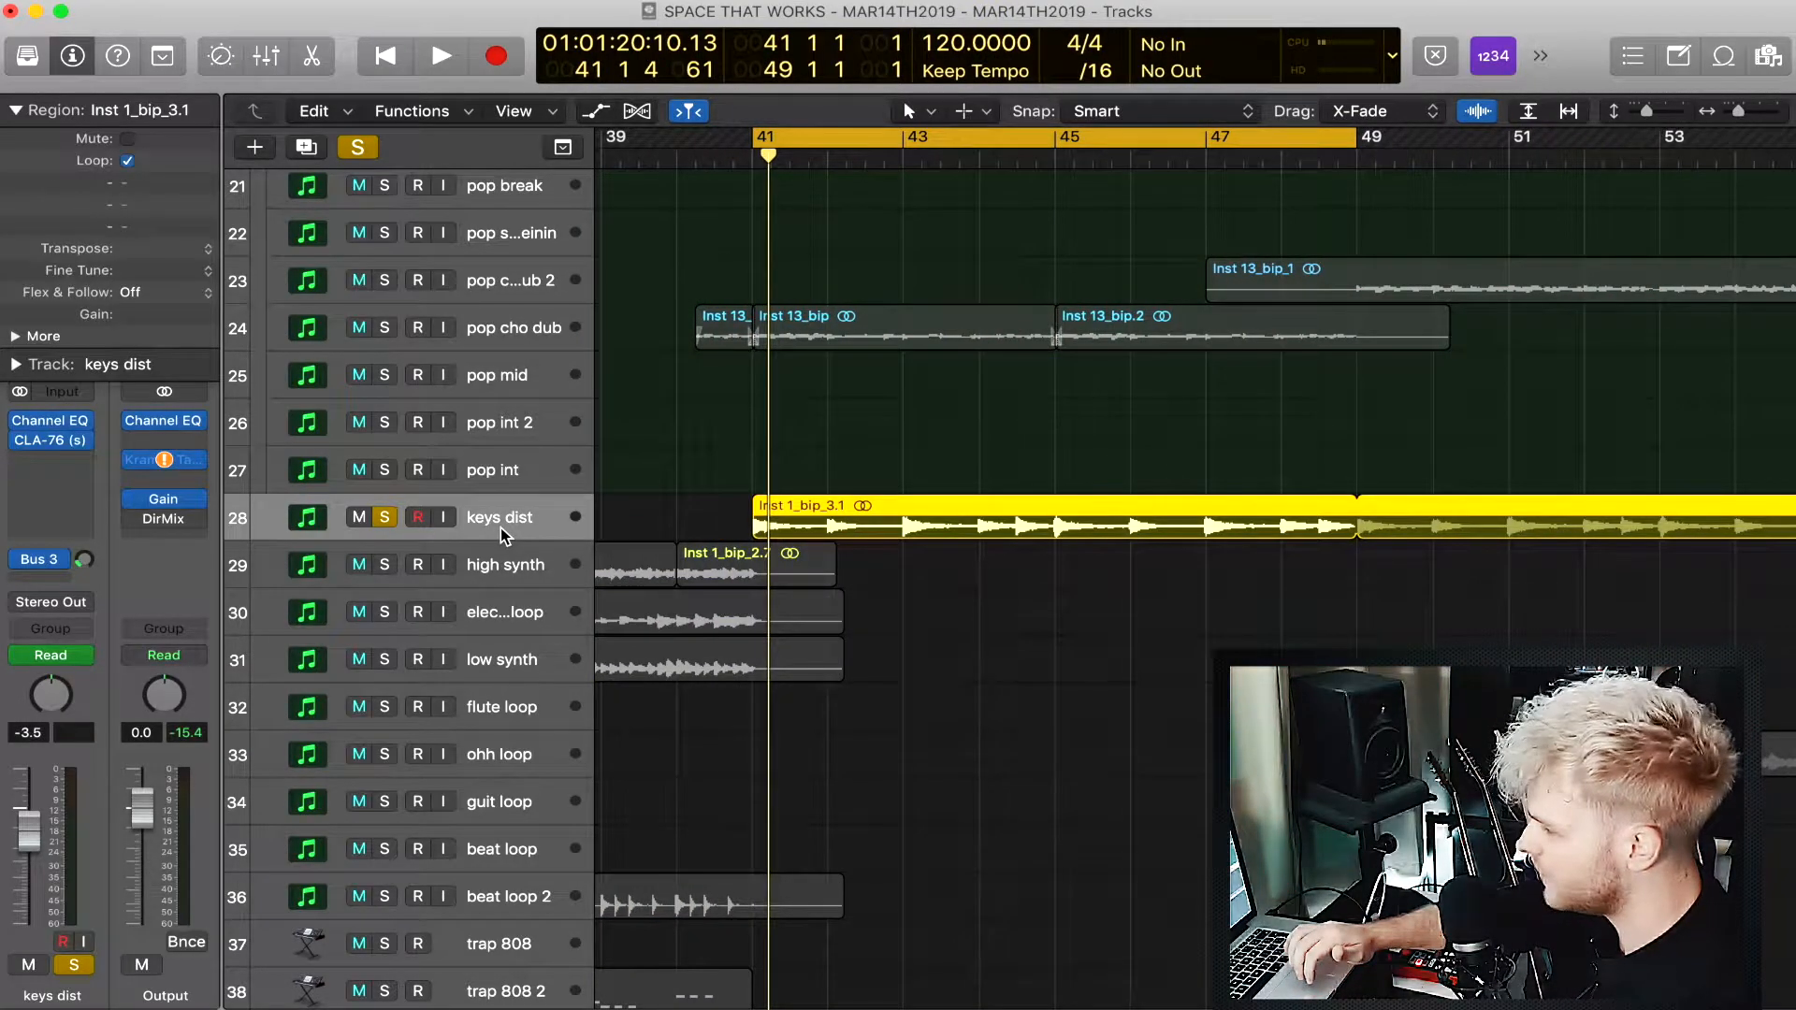
key("space")
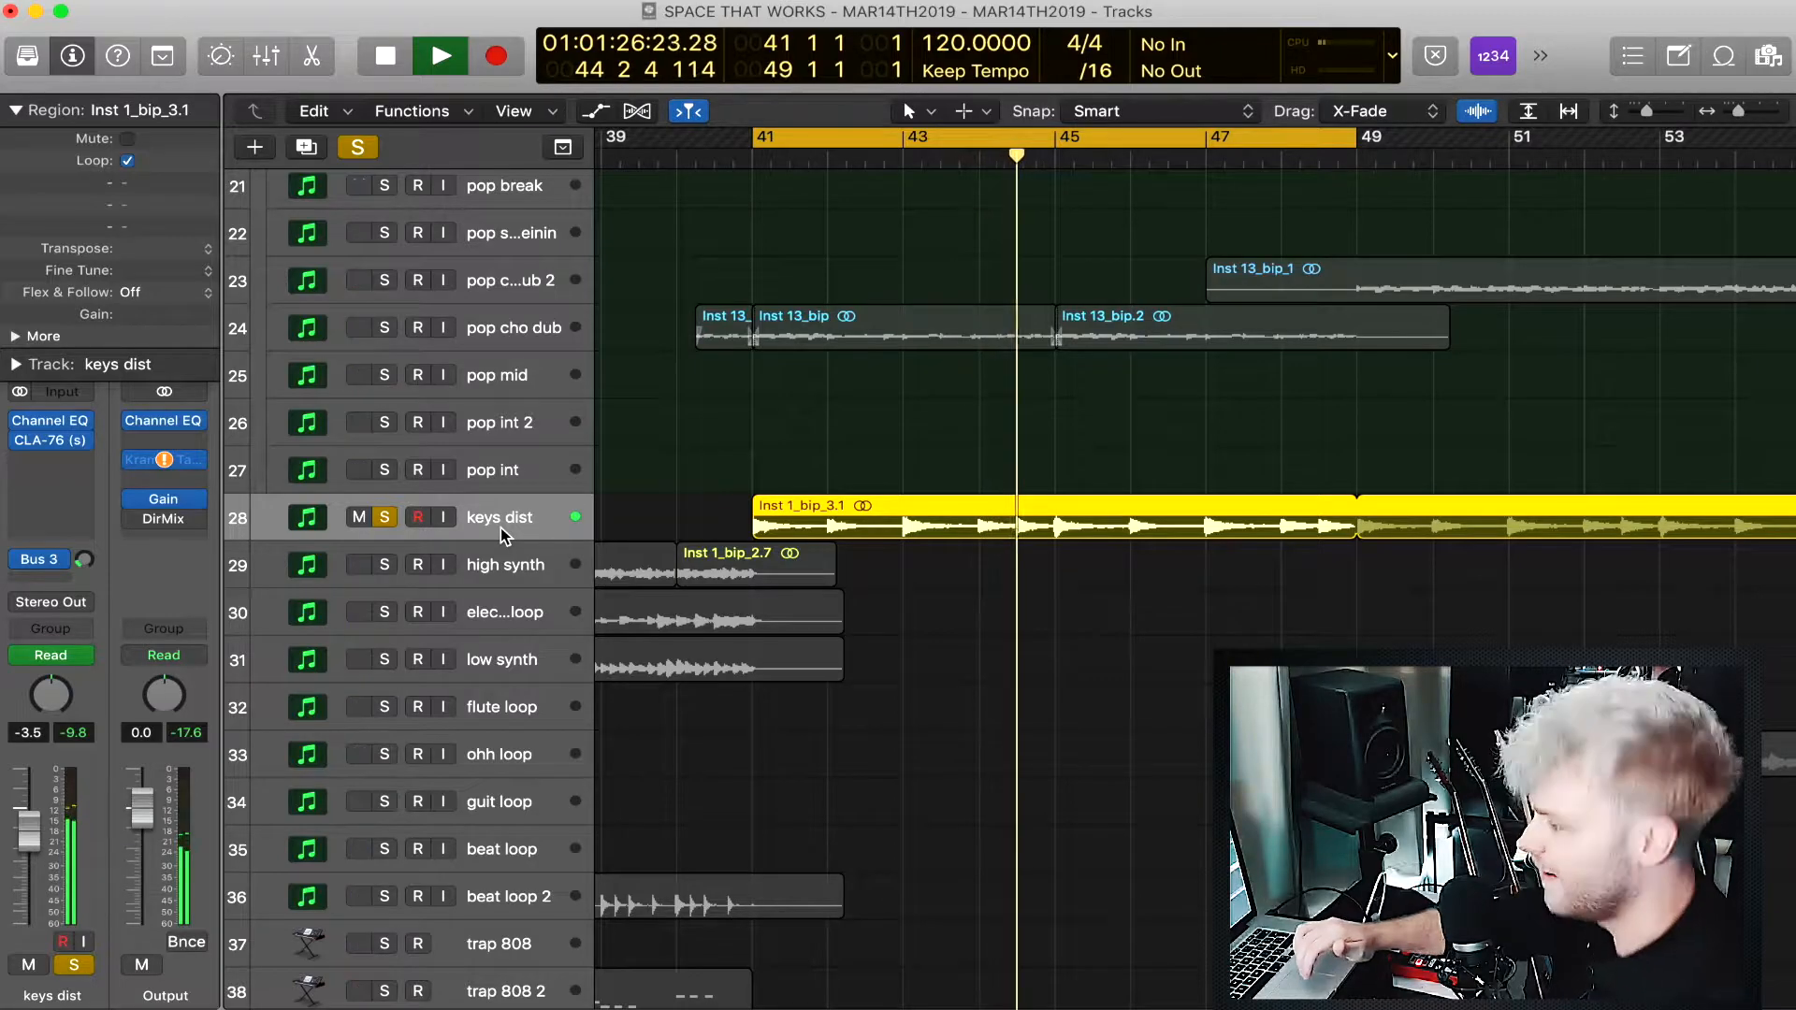
key("space")
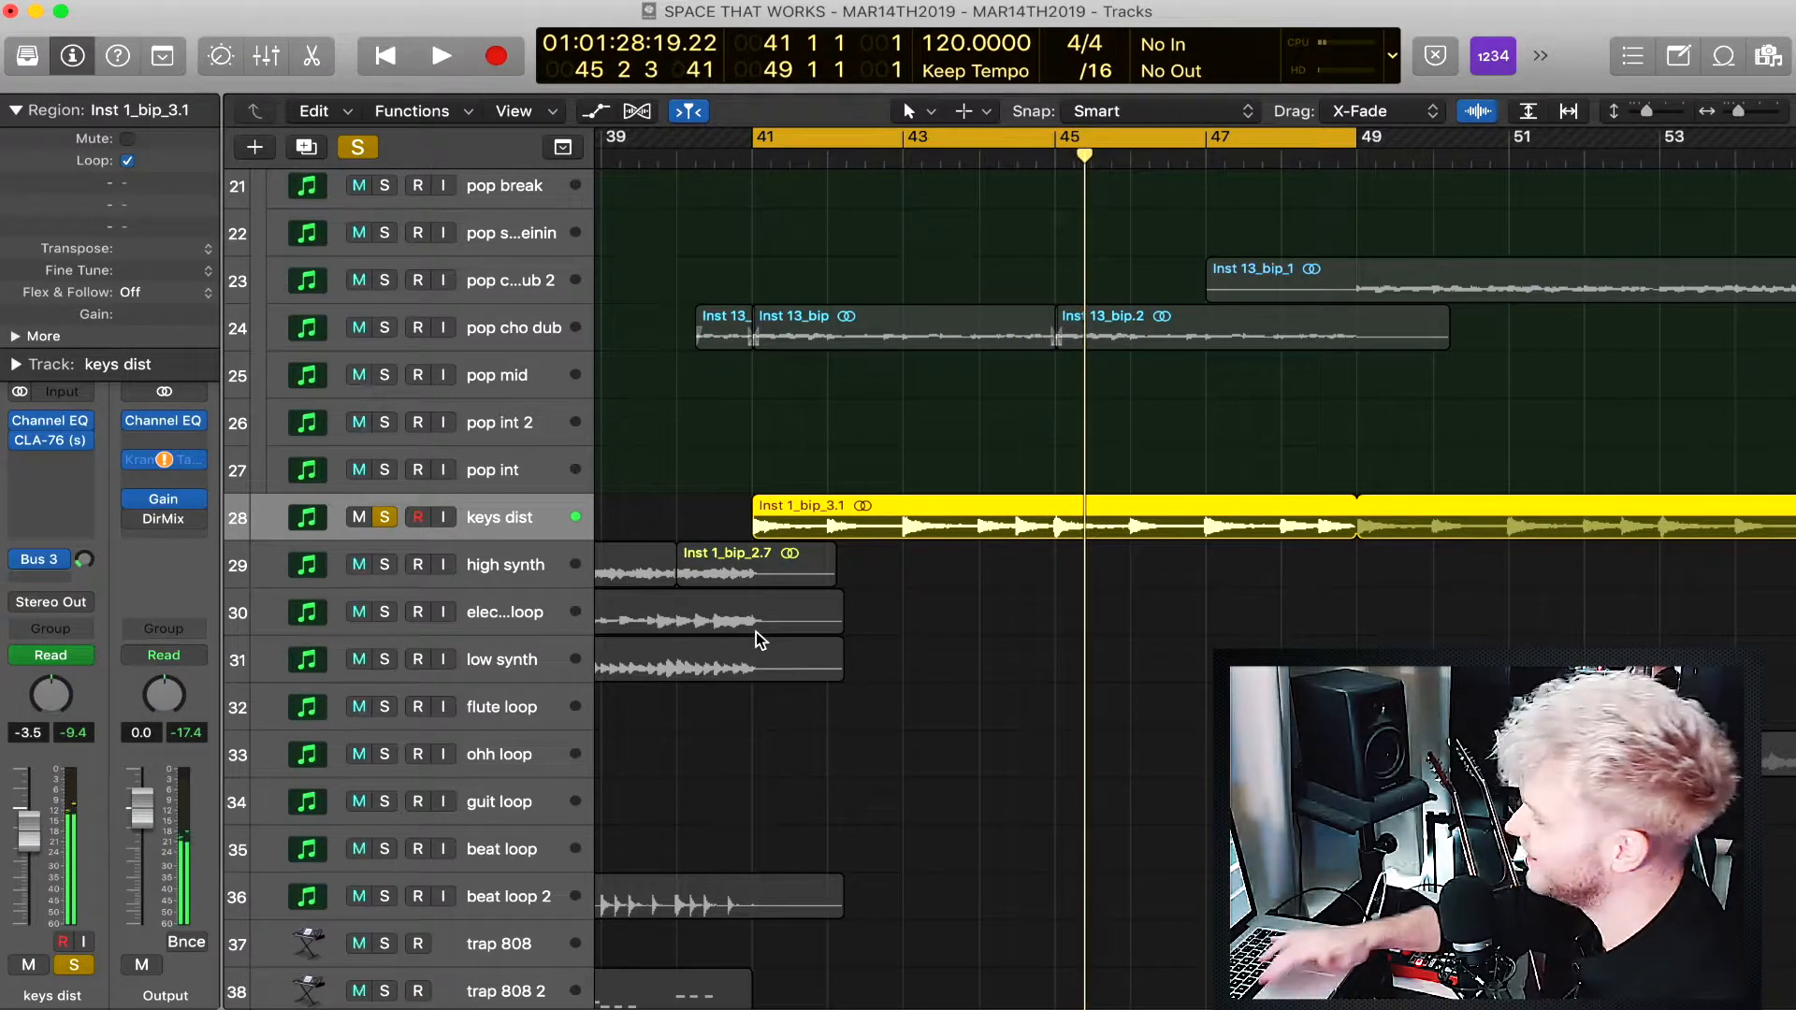
Add Steely Beats to the keys dist solo and play both tracks from bar 41.
scroll(1099, 492, "down", 5)
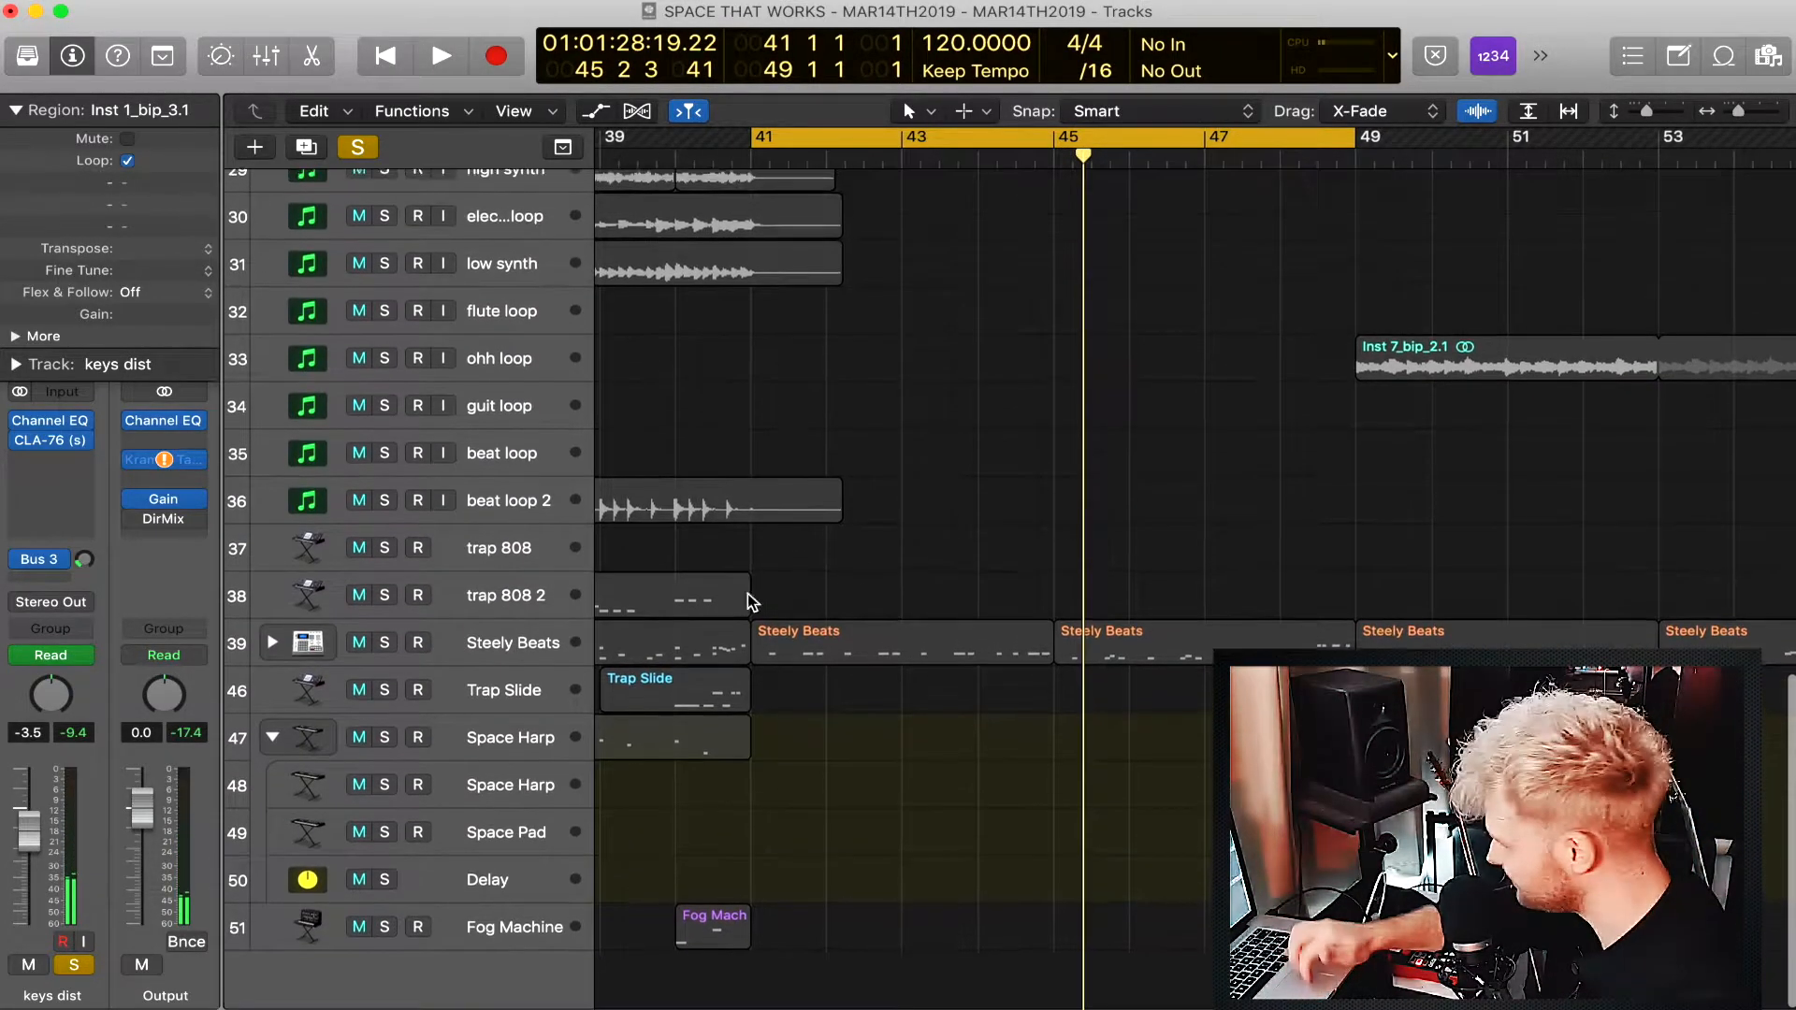
left_click(384, 643)
key("space")
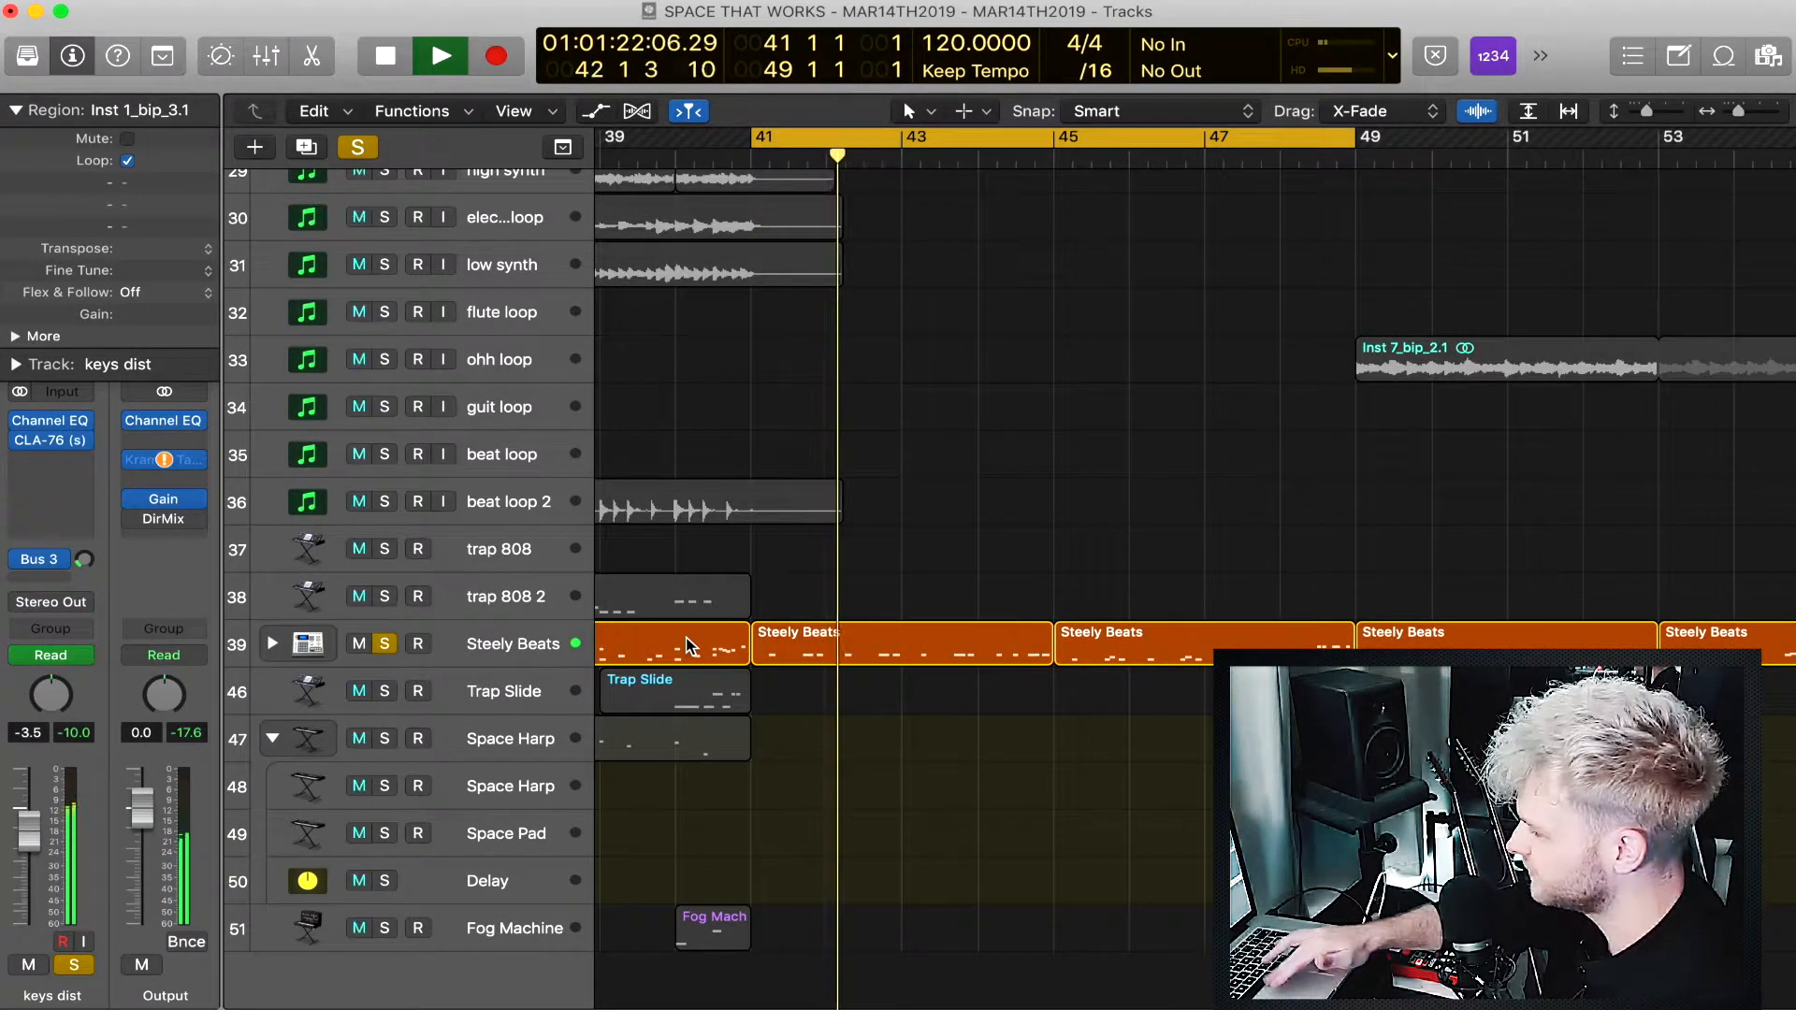
Add the pop cho dub track on track 24 to the solo and play the soloed tracks from bar 41.
key("space")
scroll(690, 645, "up", 10)
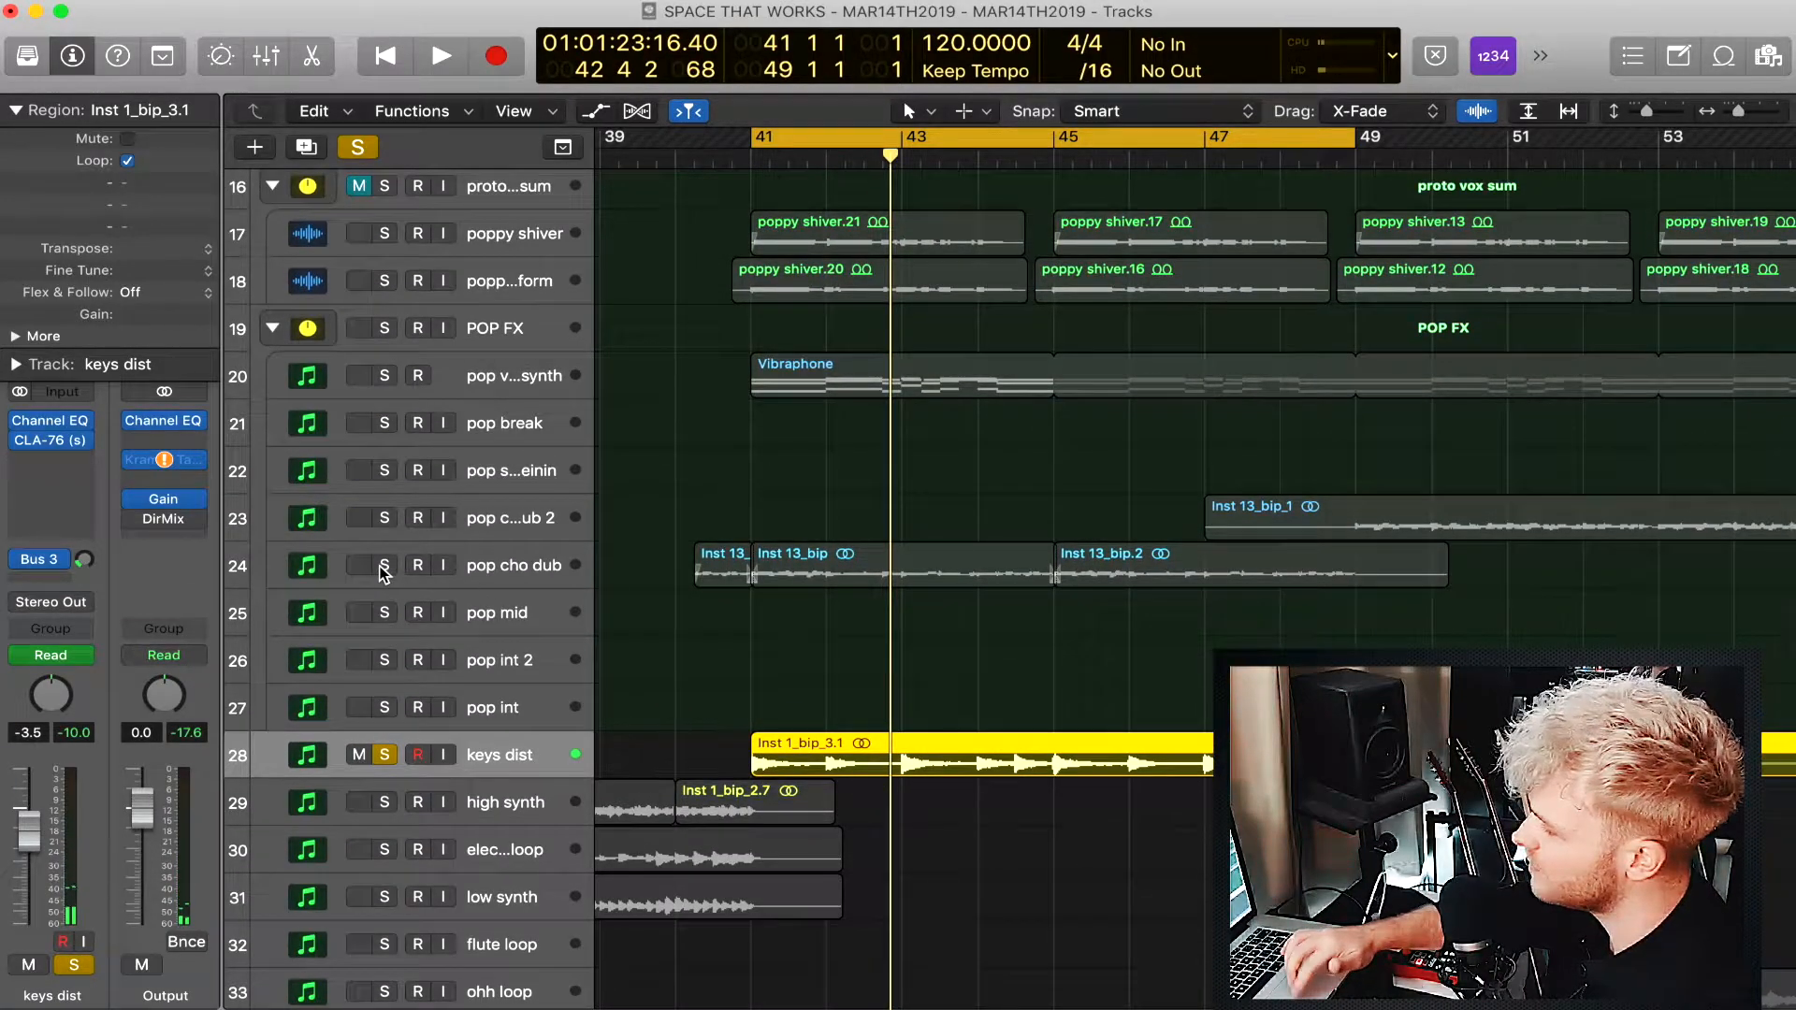
left_click(383, 567)
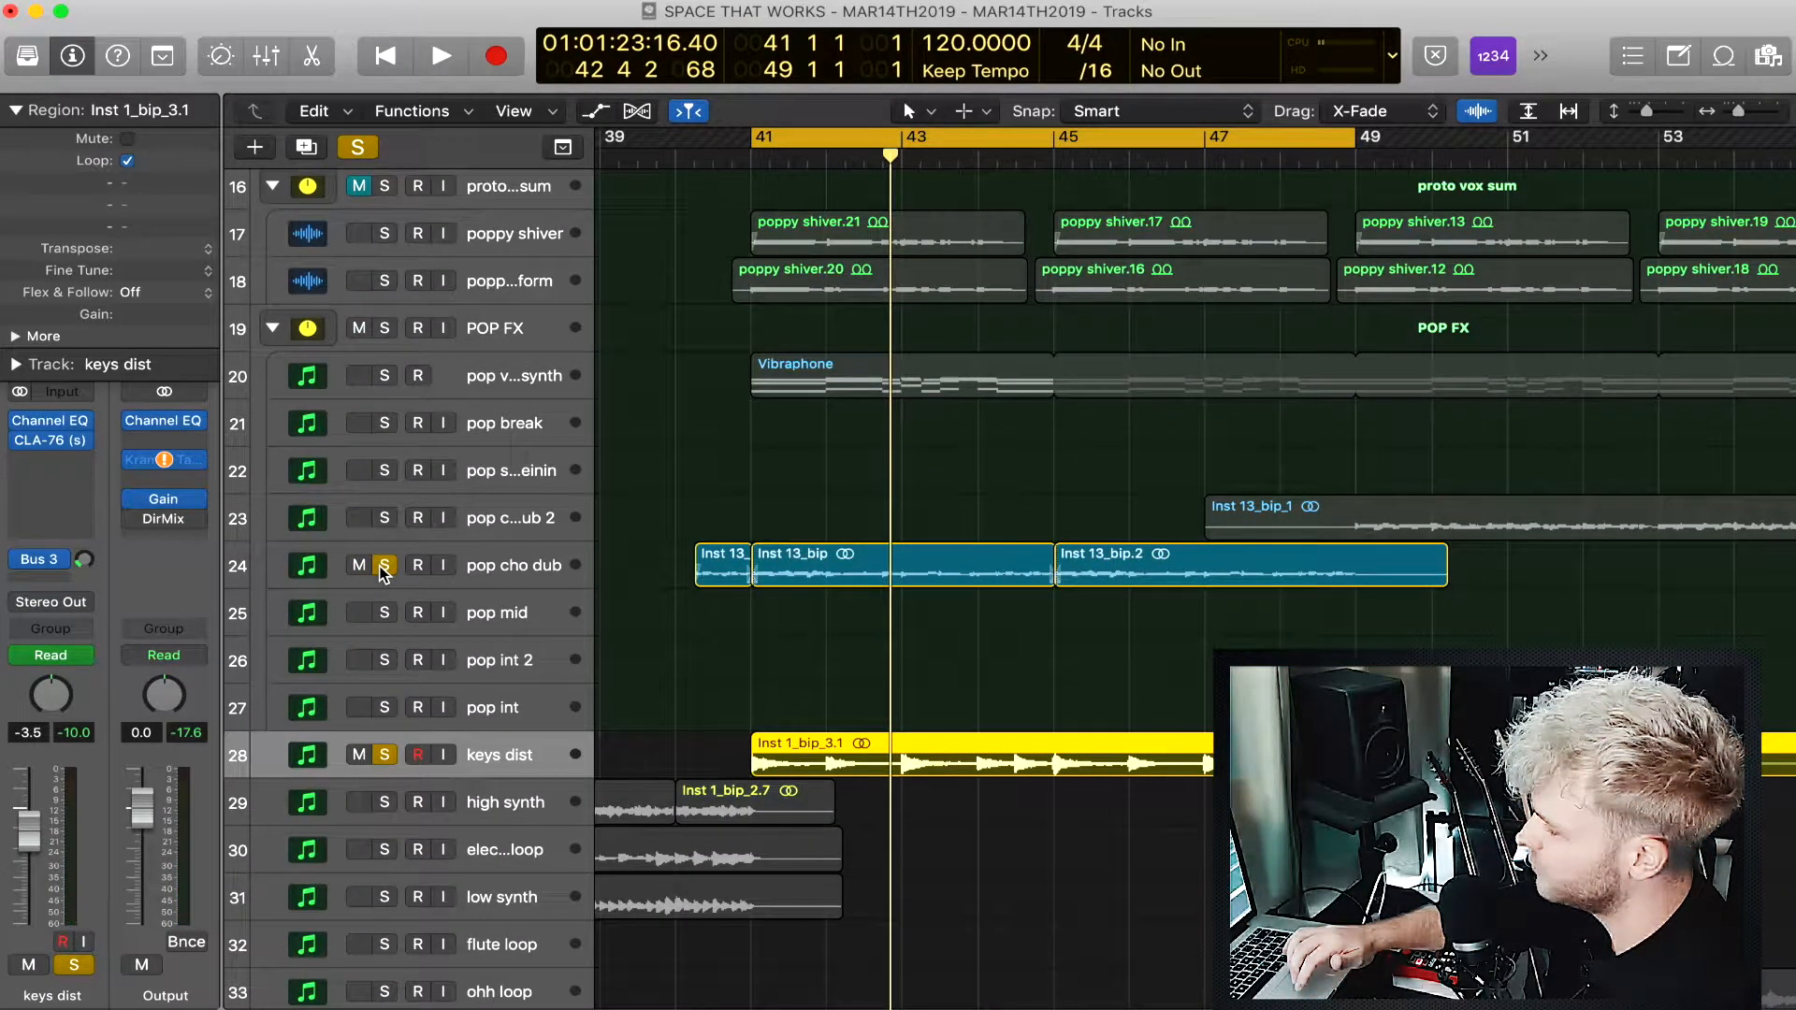
key("space")
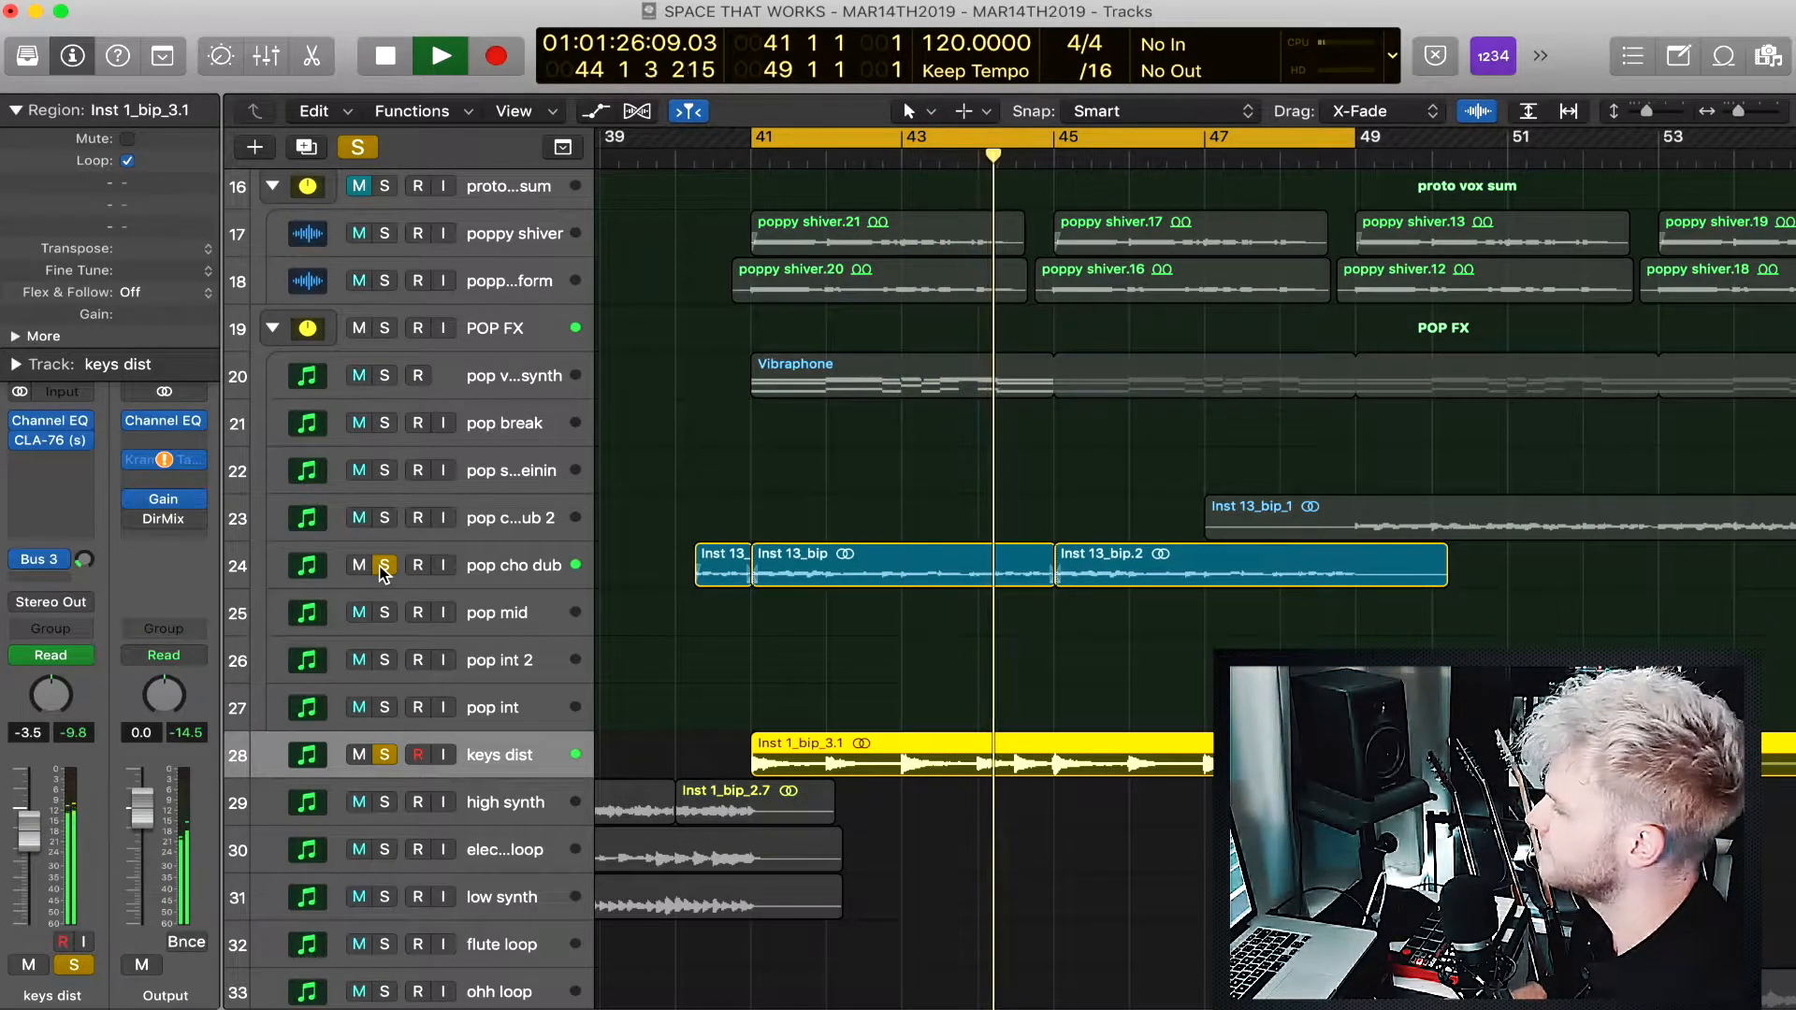
key("space")
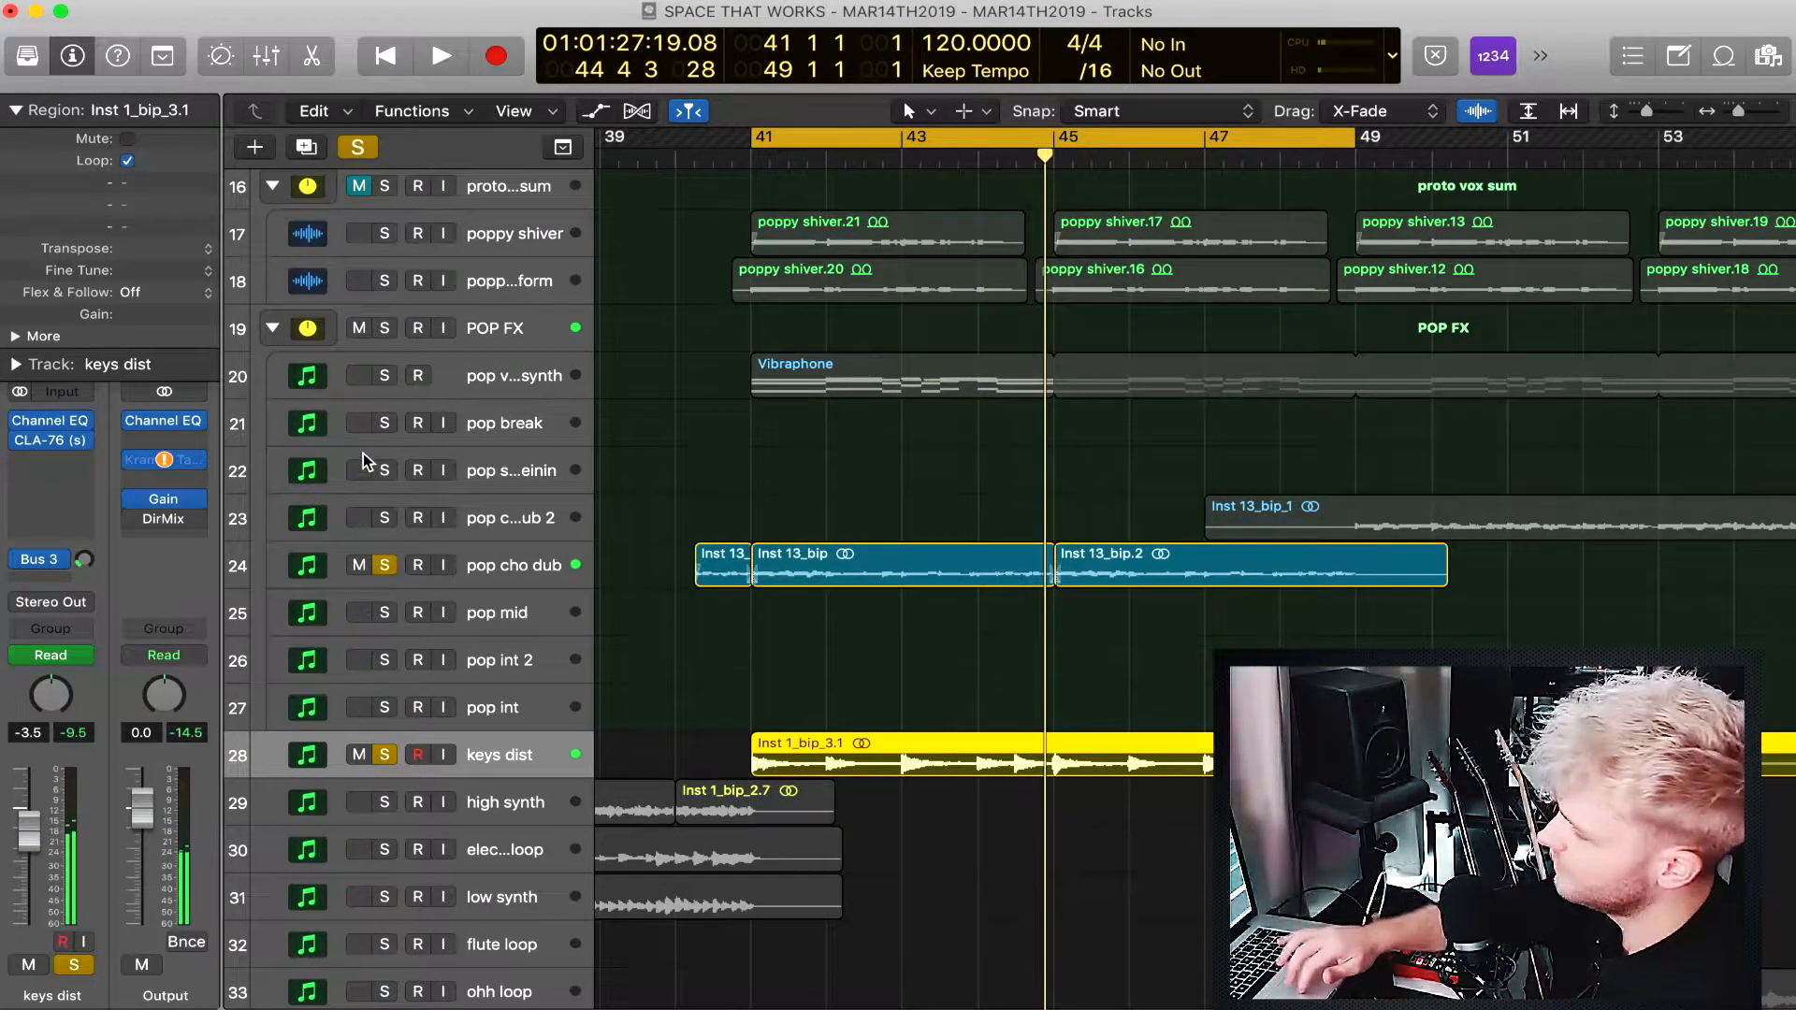
Solo the vocal harmony synth on track 20 and select its Vibraphone region and the track.
left_click(384, 375)
left_click(829, 368)
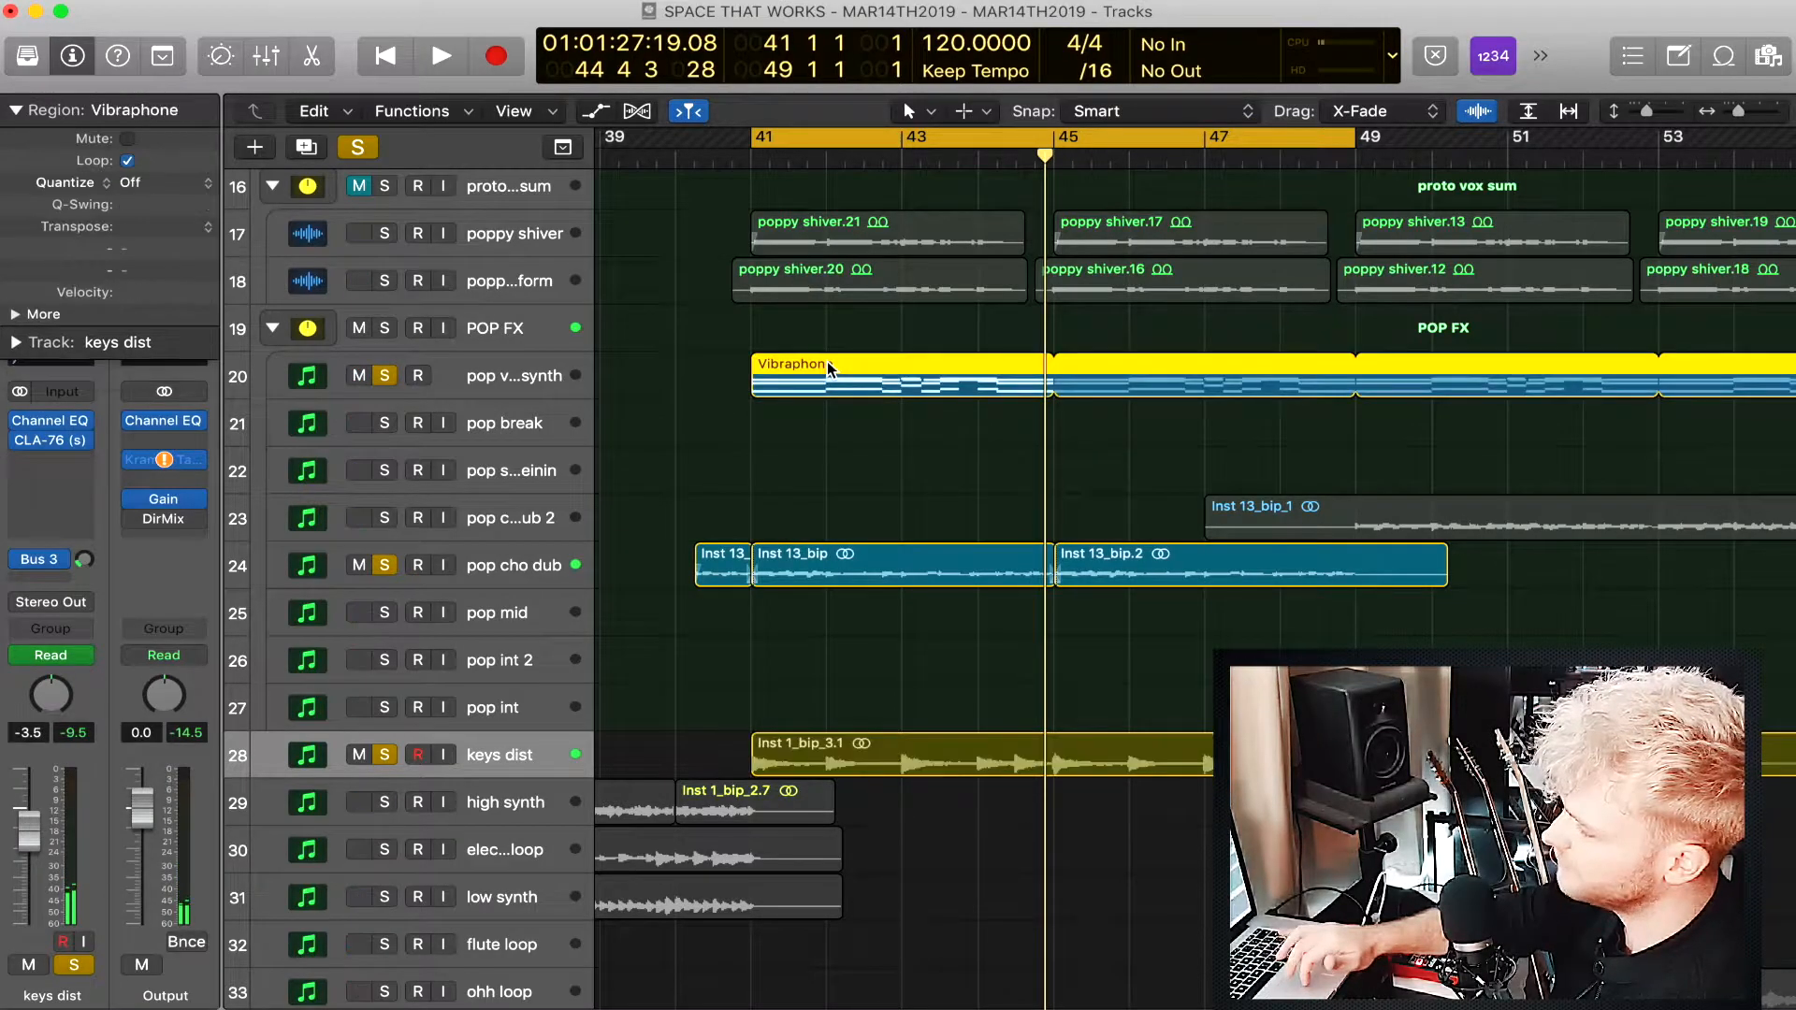
left_click(538, 378)
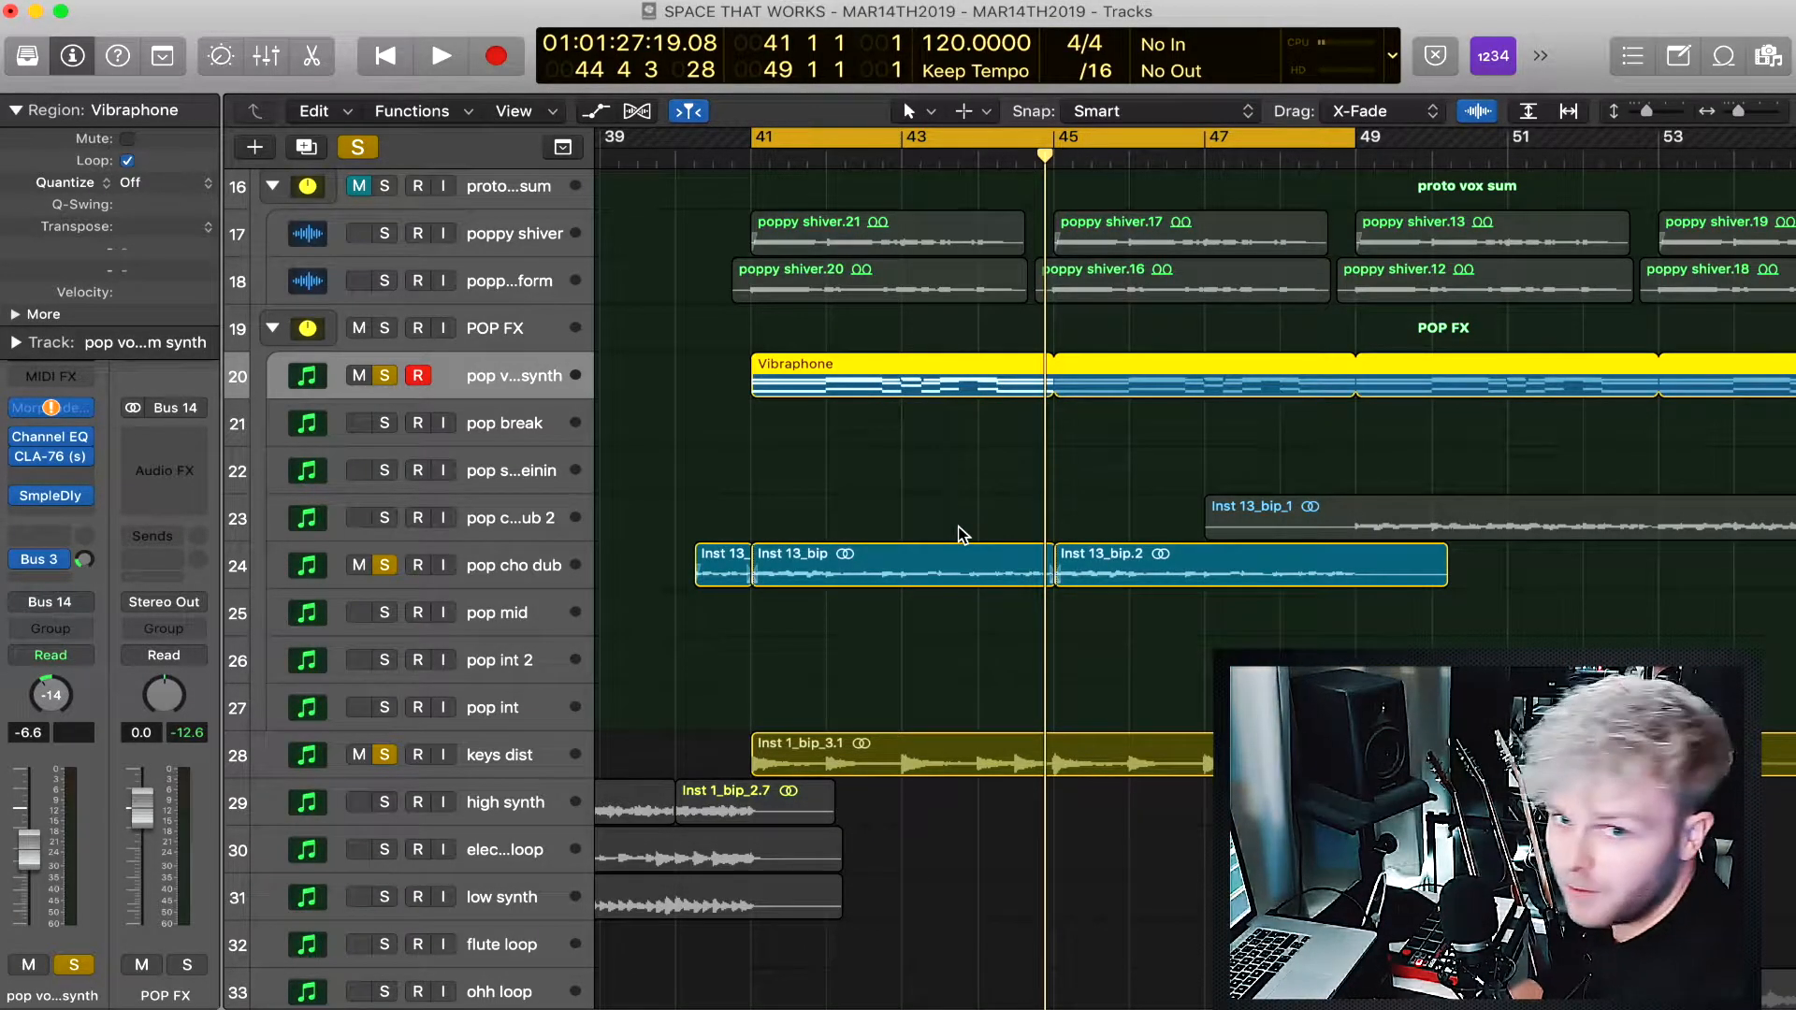
Open the recent project SPACE THAT WORKS vox only and play its soloed pop vox harm synth_bip_bip track from bar 41.
left_click(205, 5)
mouse_move(244, 80)
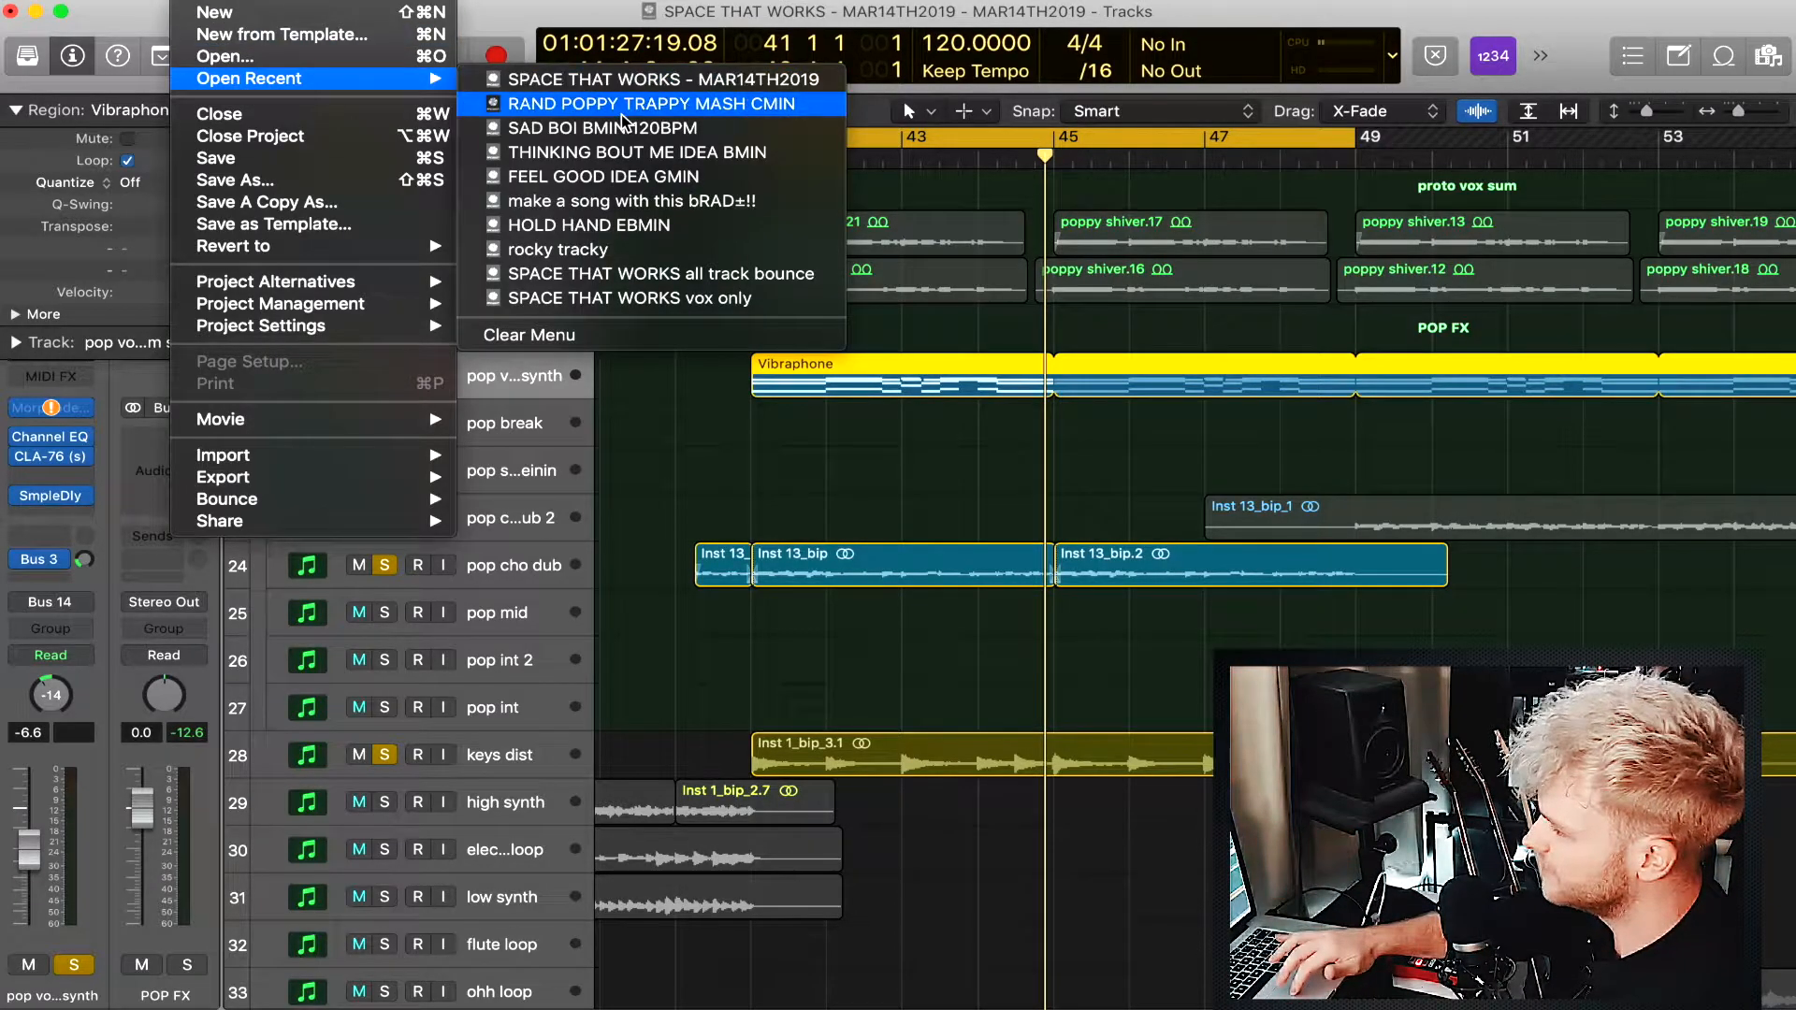
left_click(617, 297)
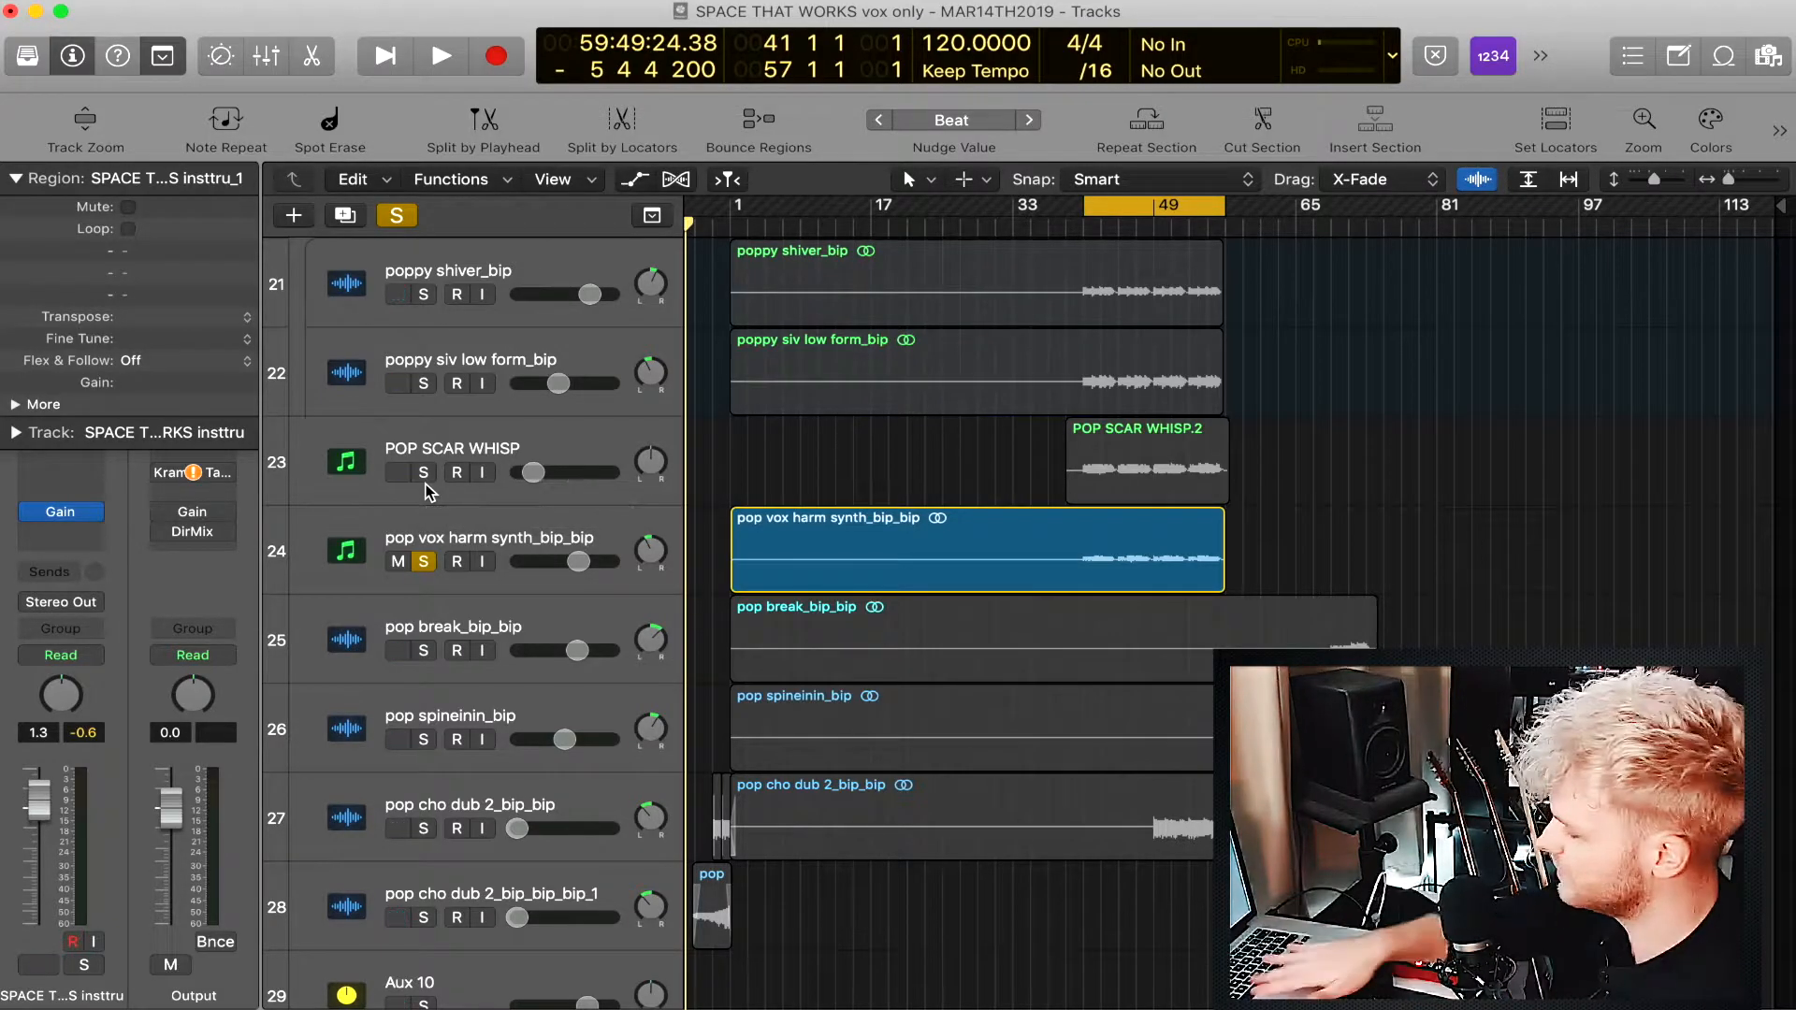
key("space")
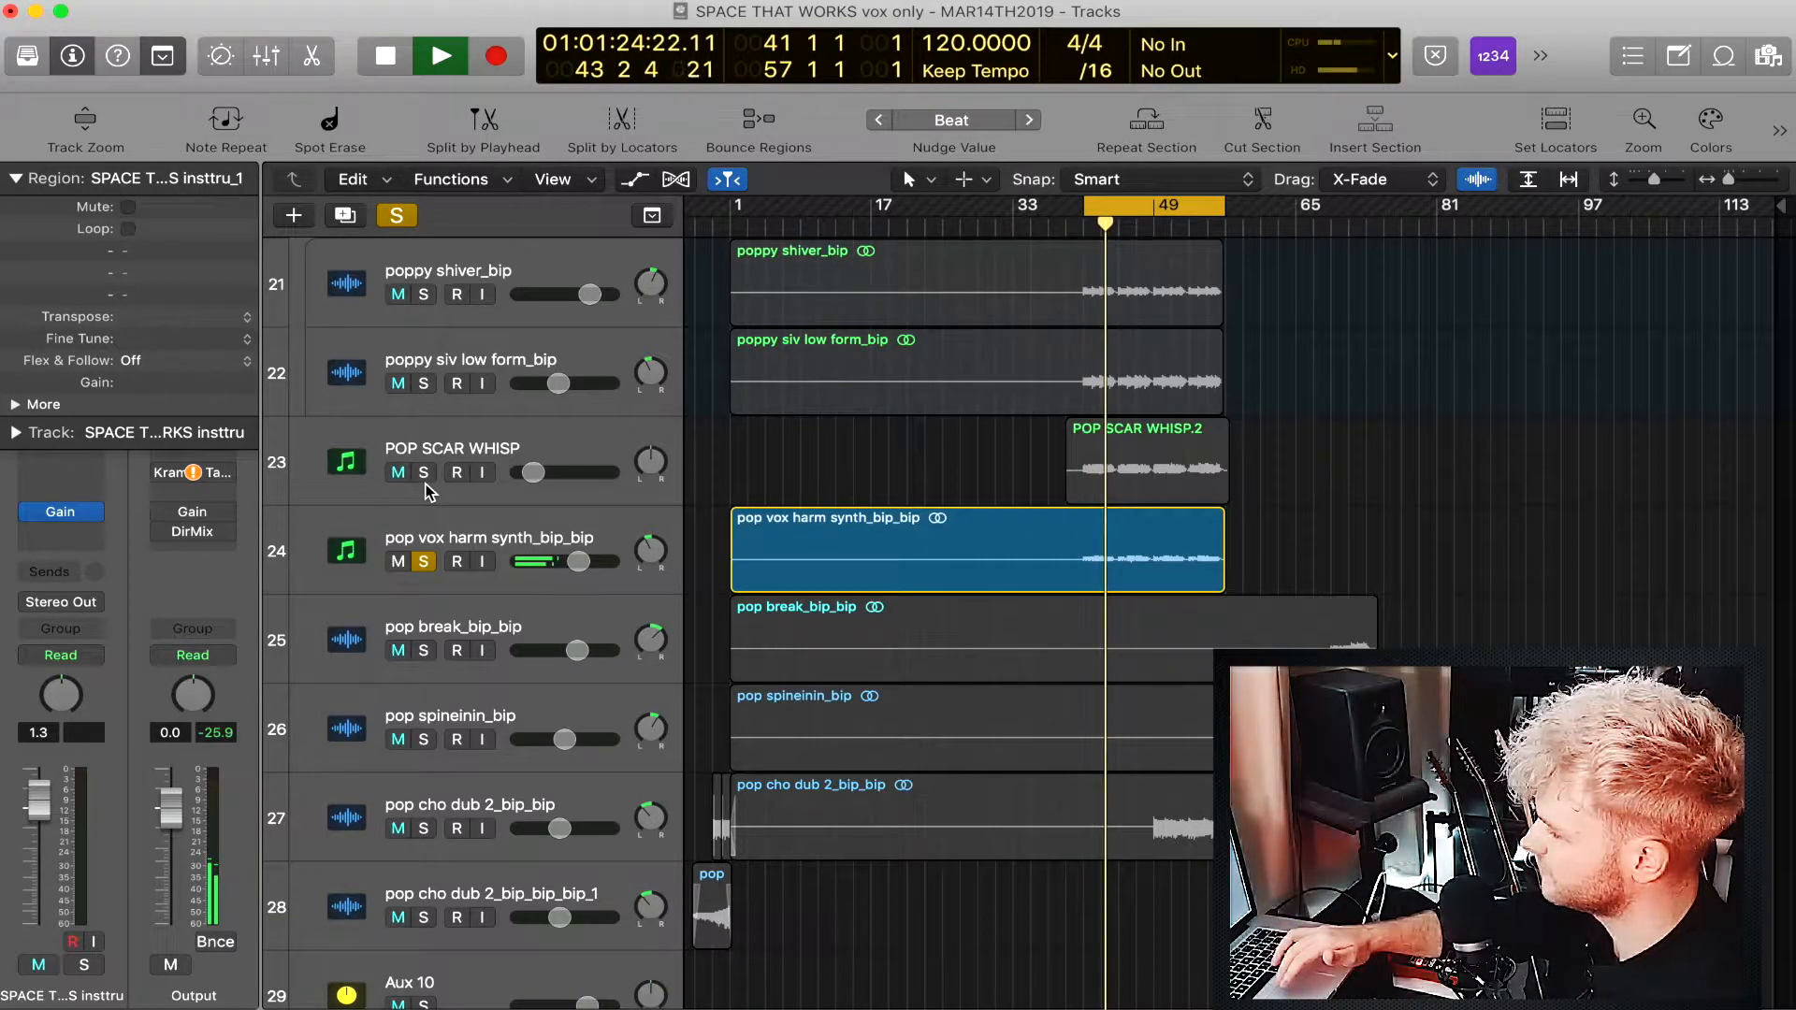
key("space")
Solo POP SCAR WHISP in place of pop vox harm synth_bip_bip, select it, and play it from bar 41.
left_click(424, 473)
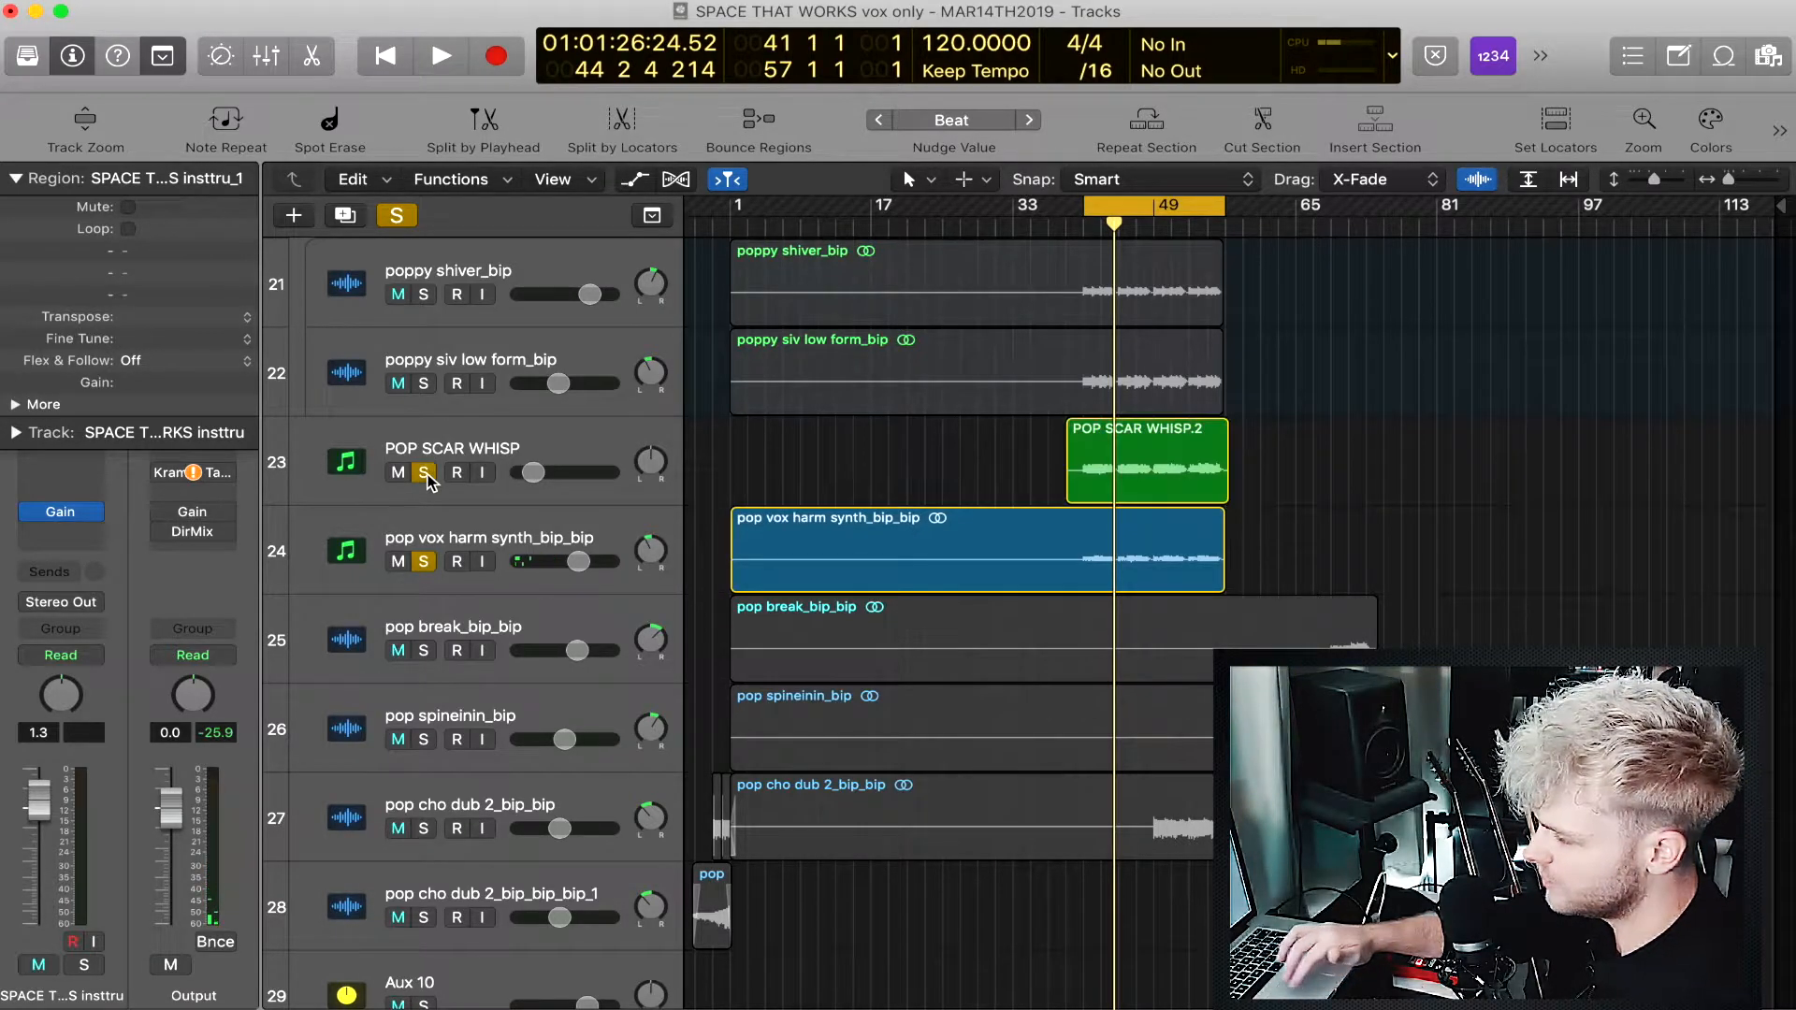
left_click(425, 563)
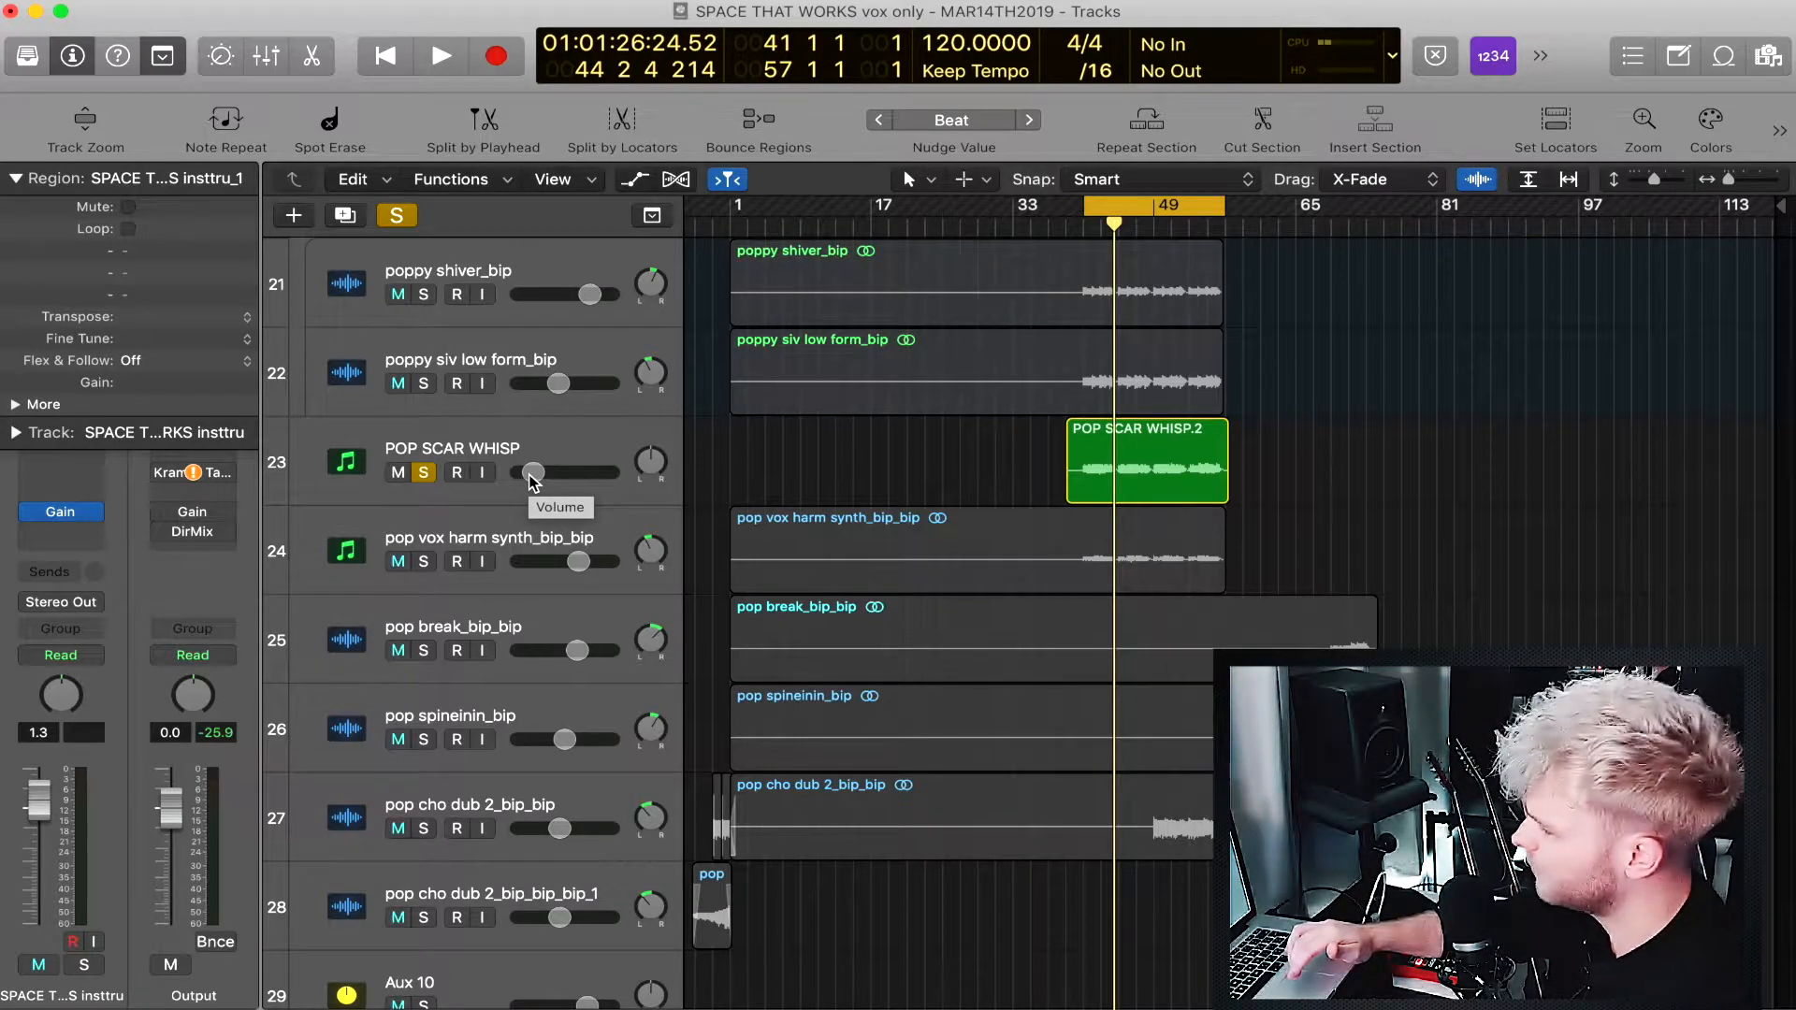
left_click(561, 458)
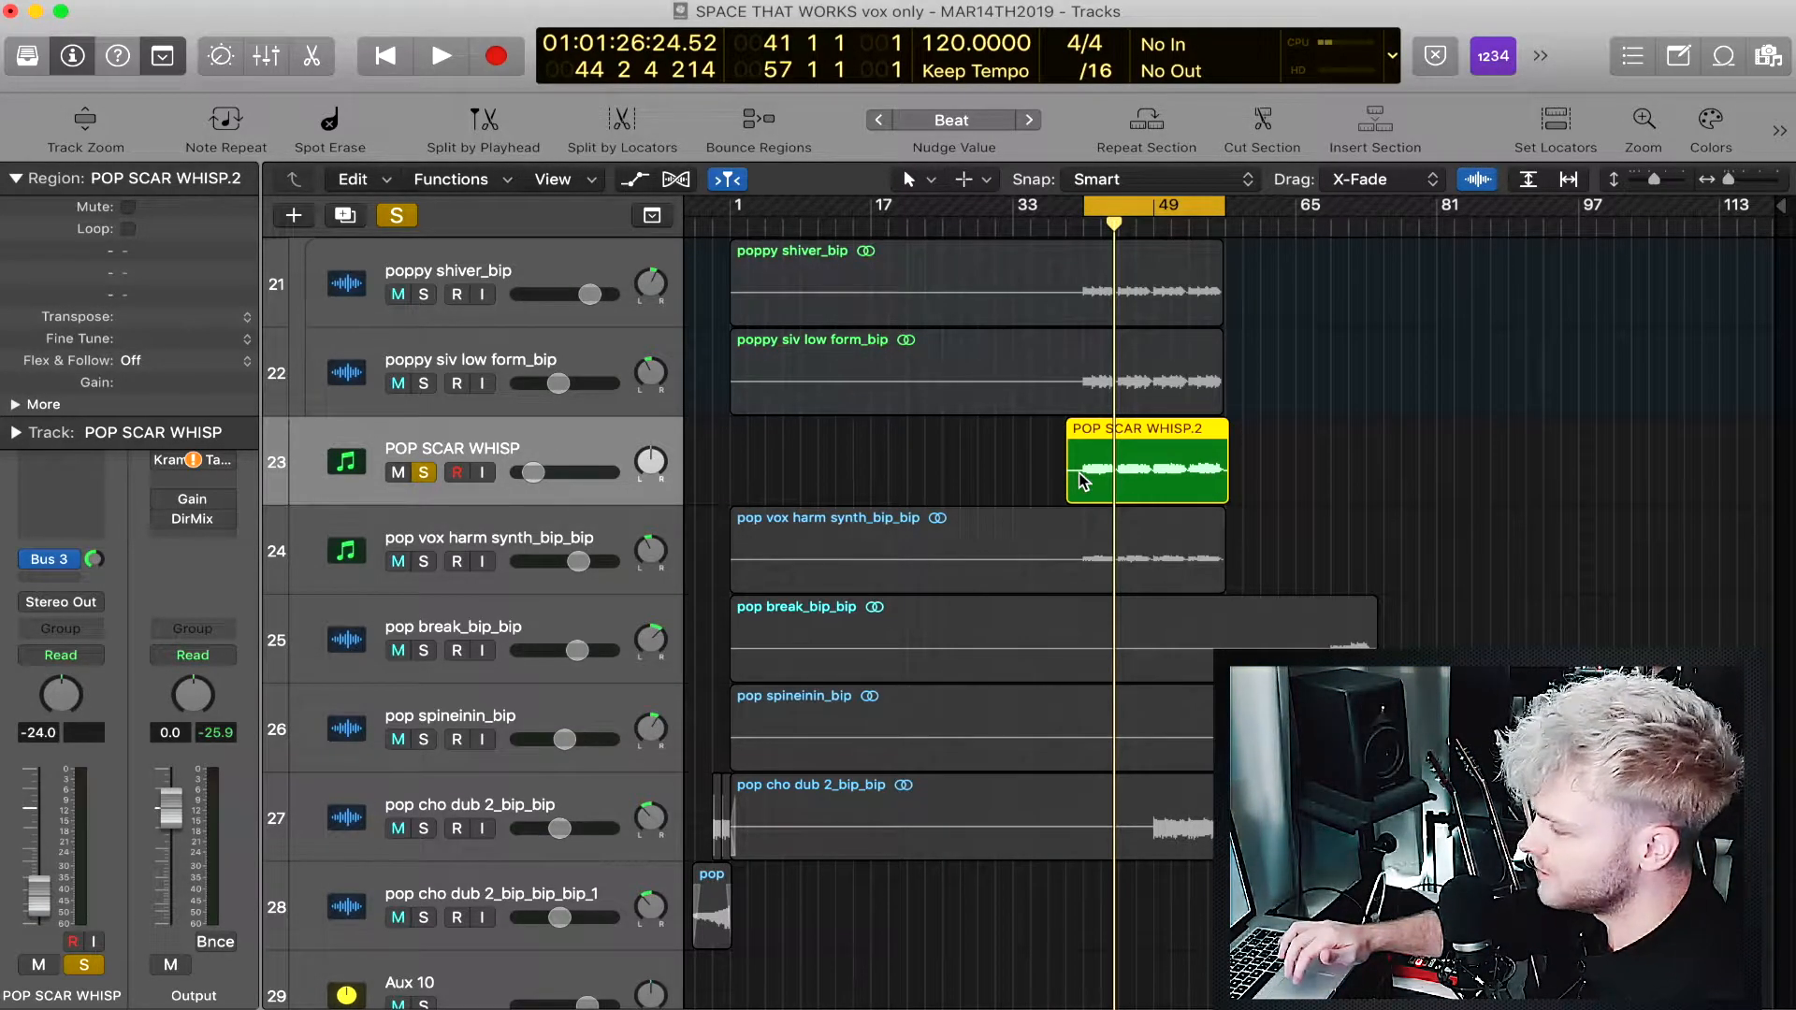
key("space")
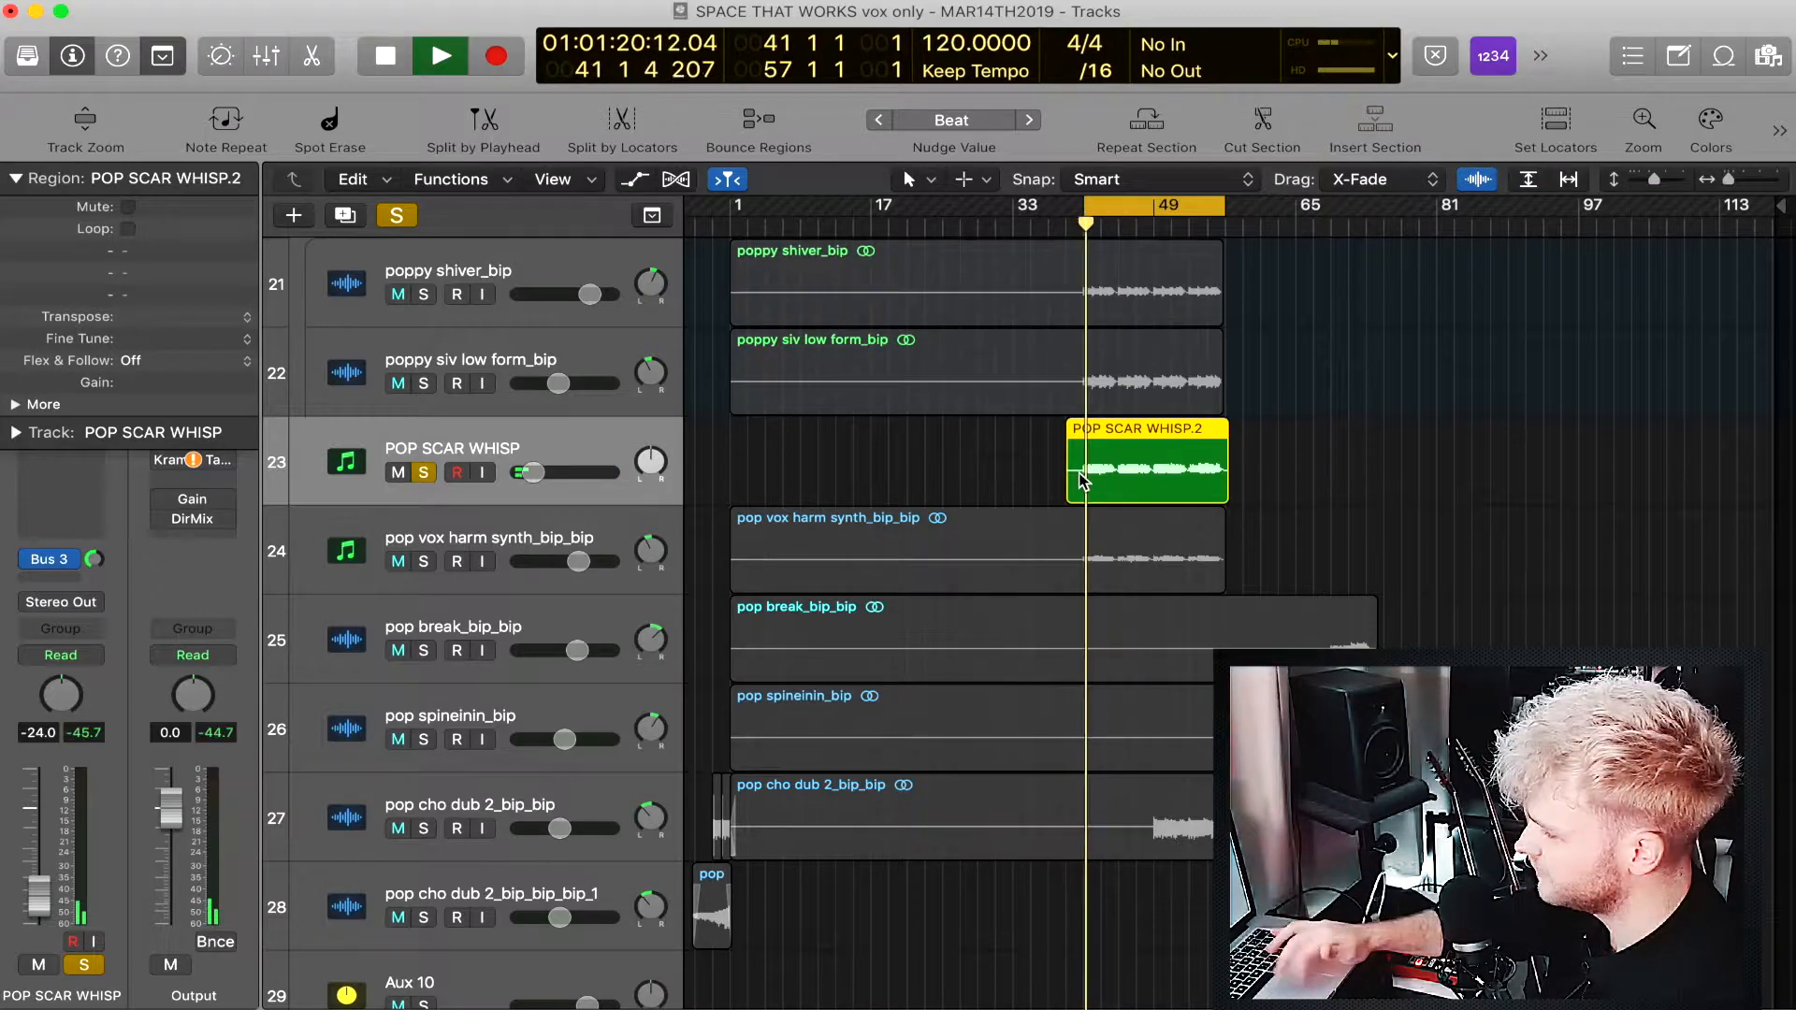
key("space")
Raise the POP SCAR WHISP volume to 0.0 dB, play it from bar 41, and lower it to -9.2 dB.
left_click(534, 474)
left_click_drag(559, 472, 587, 471)
key("space")
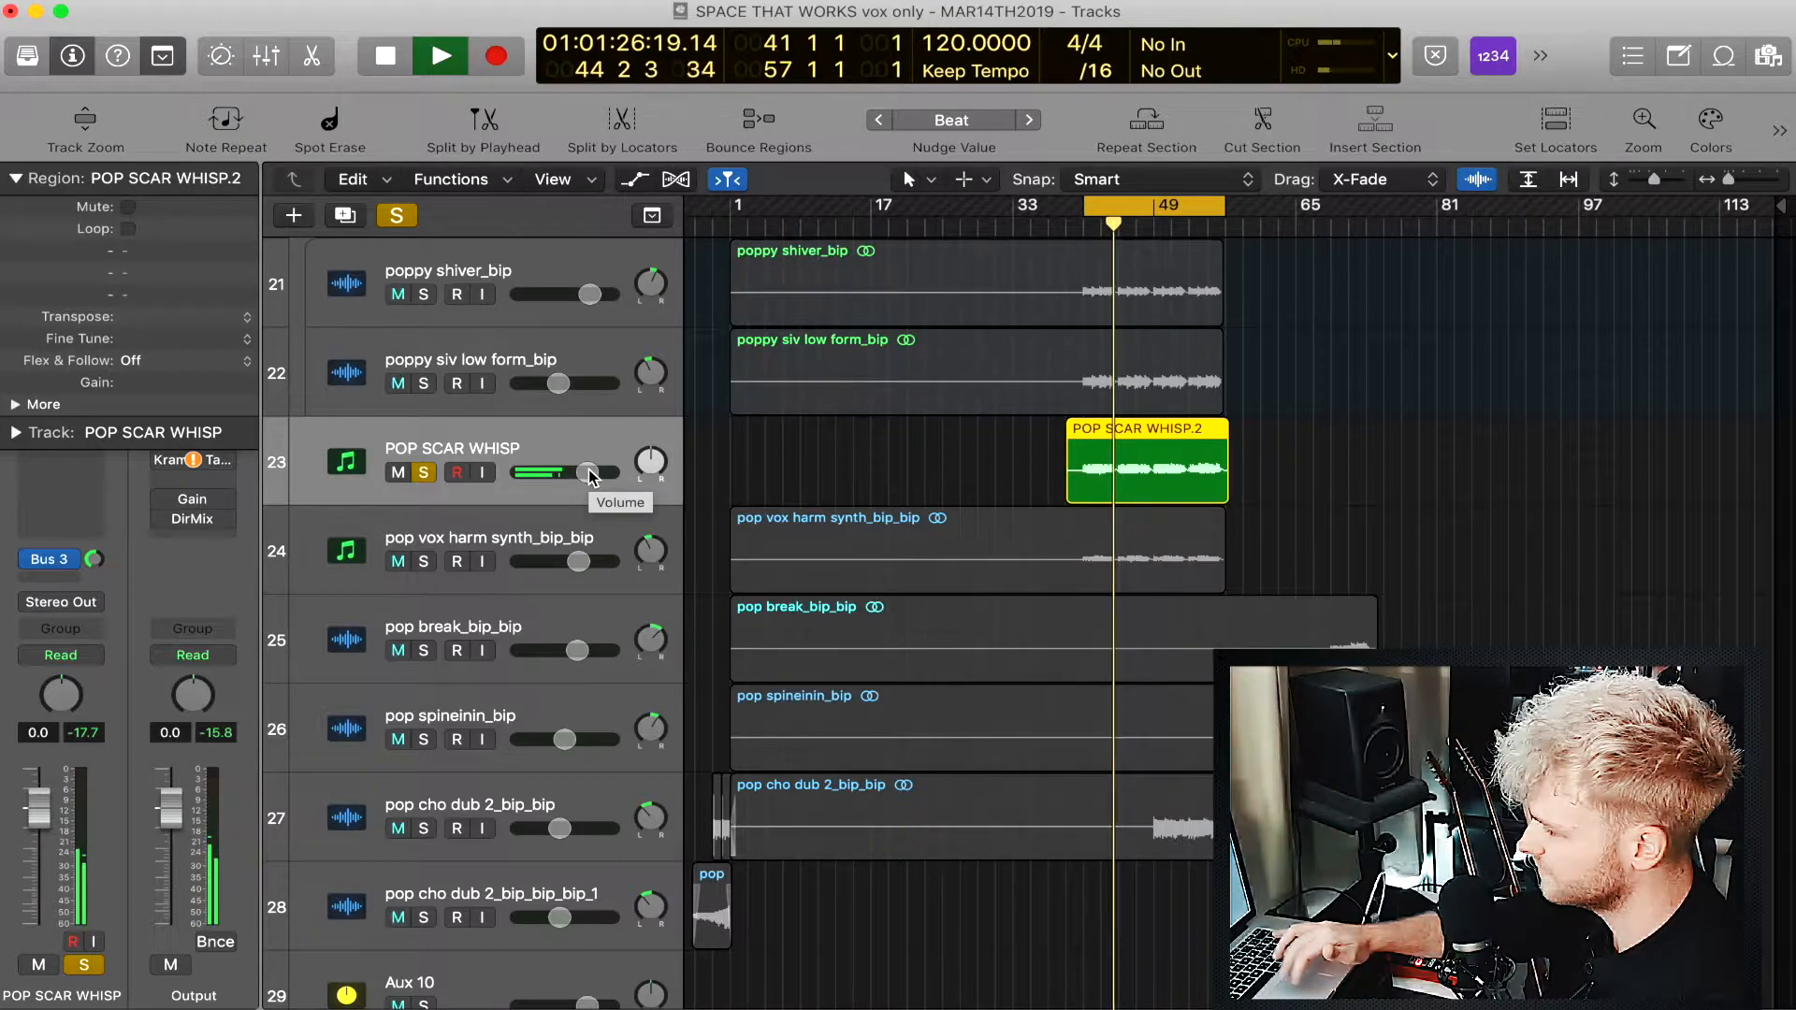
key("space")
left_click_drag(588, 472, 578, 472)
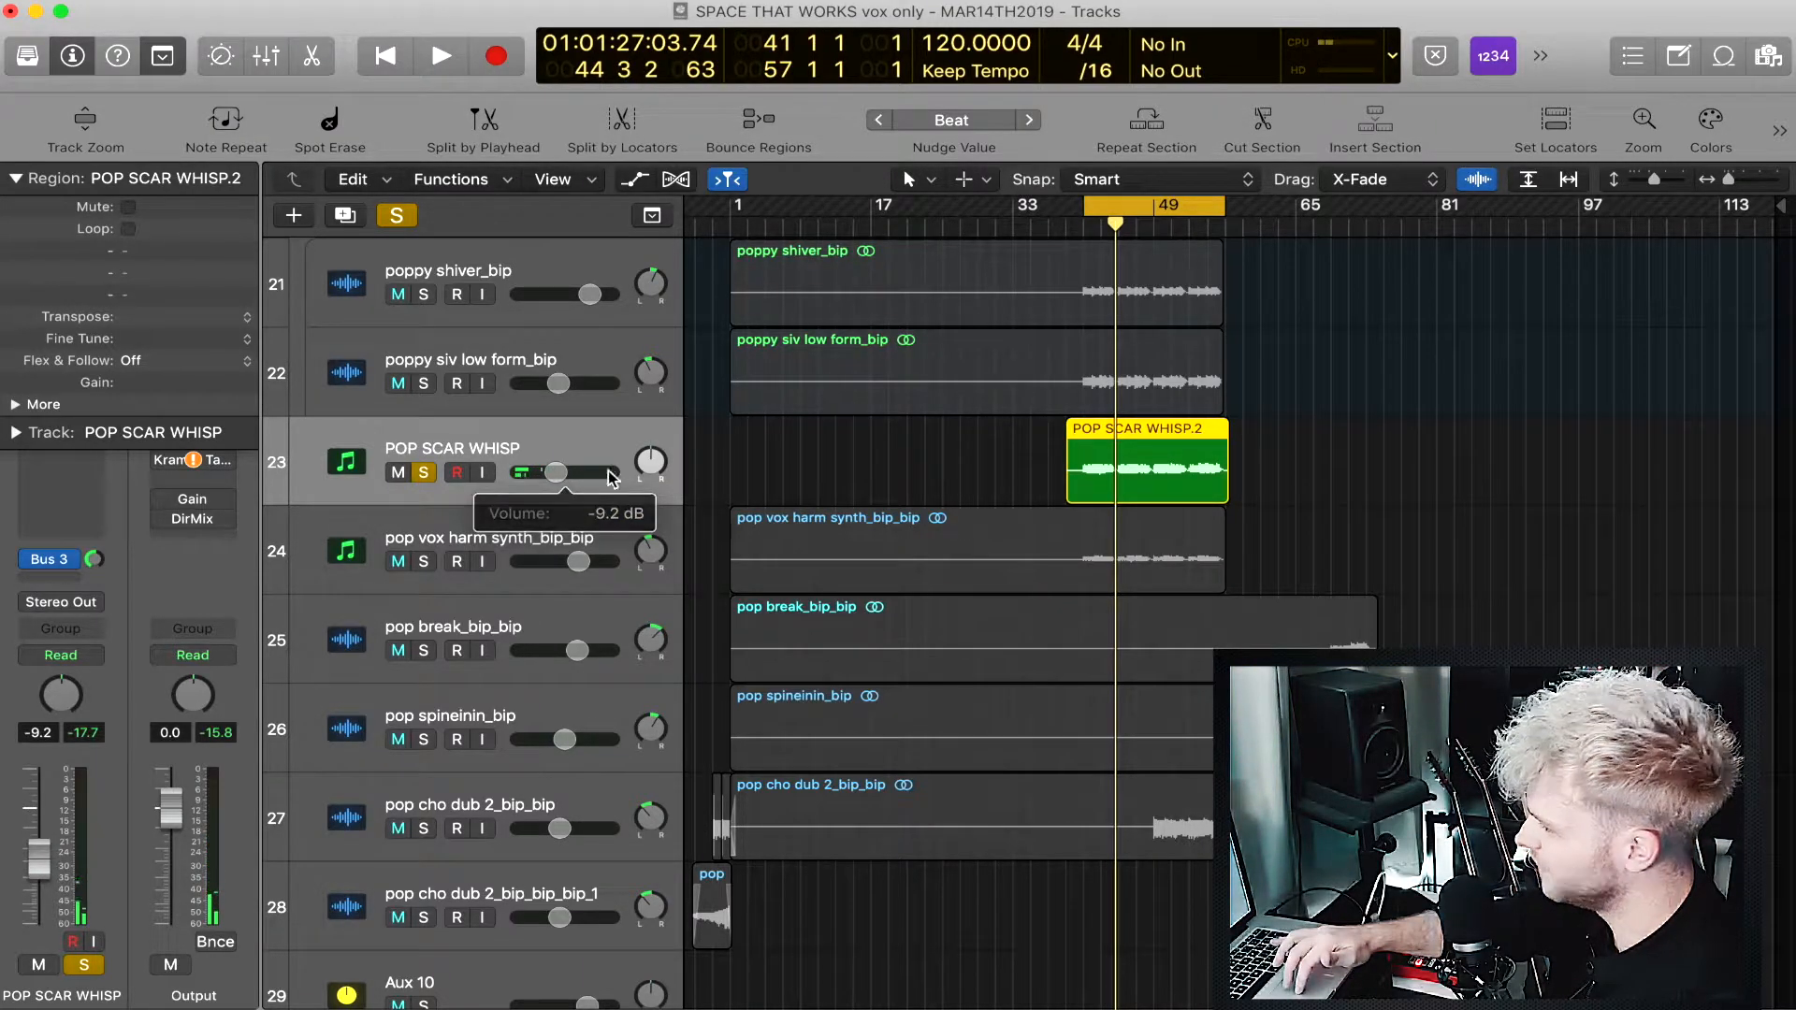
Clear all solos, mute the SPACE THAT WORKS insttru track, and start playing the vocals from bar 41.
left_click(396, 215)
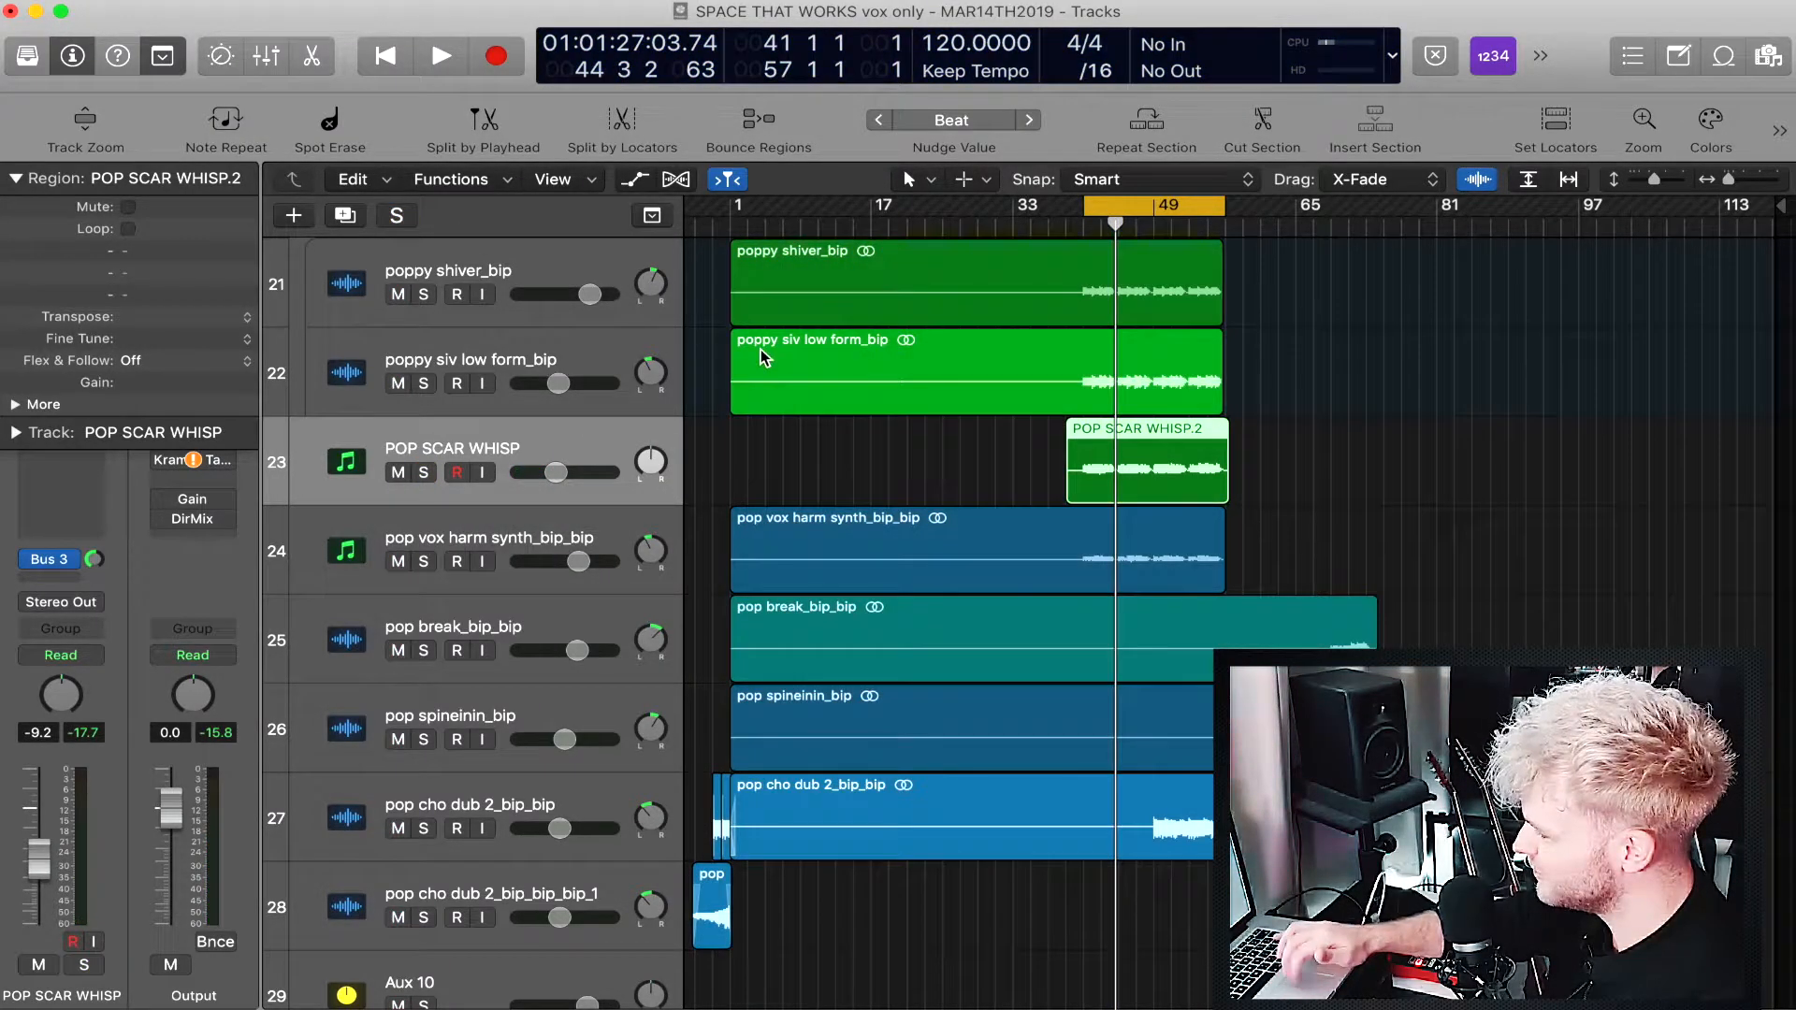
scroll(762, 355, "up", 10)
scroll(762, 355, "up", 10)
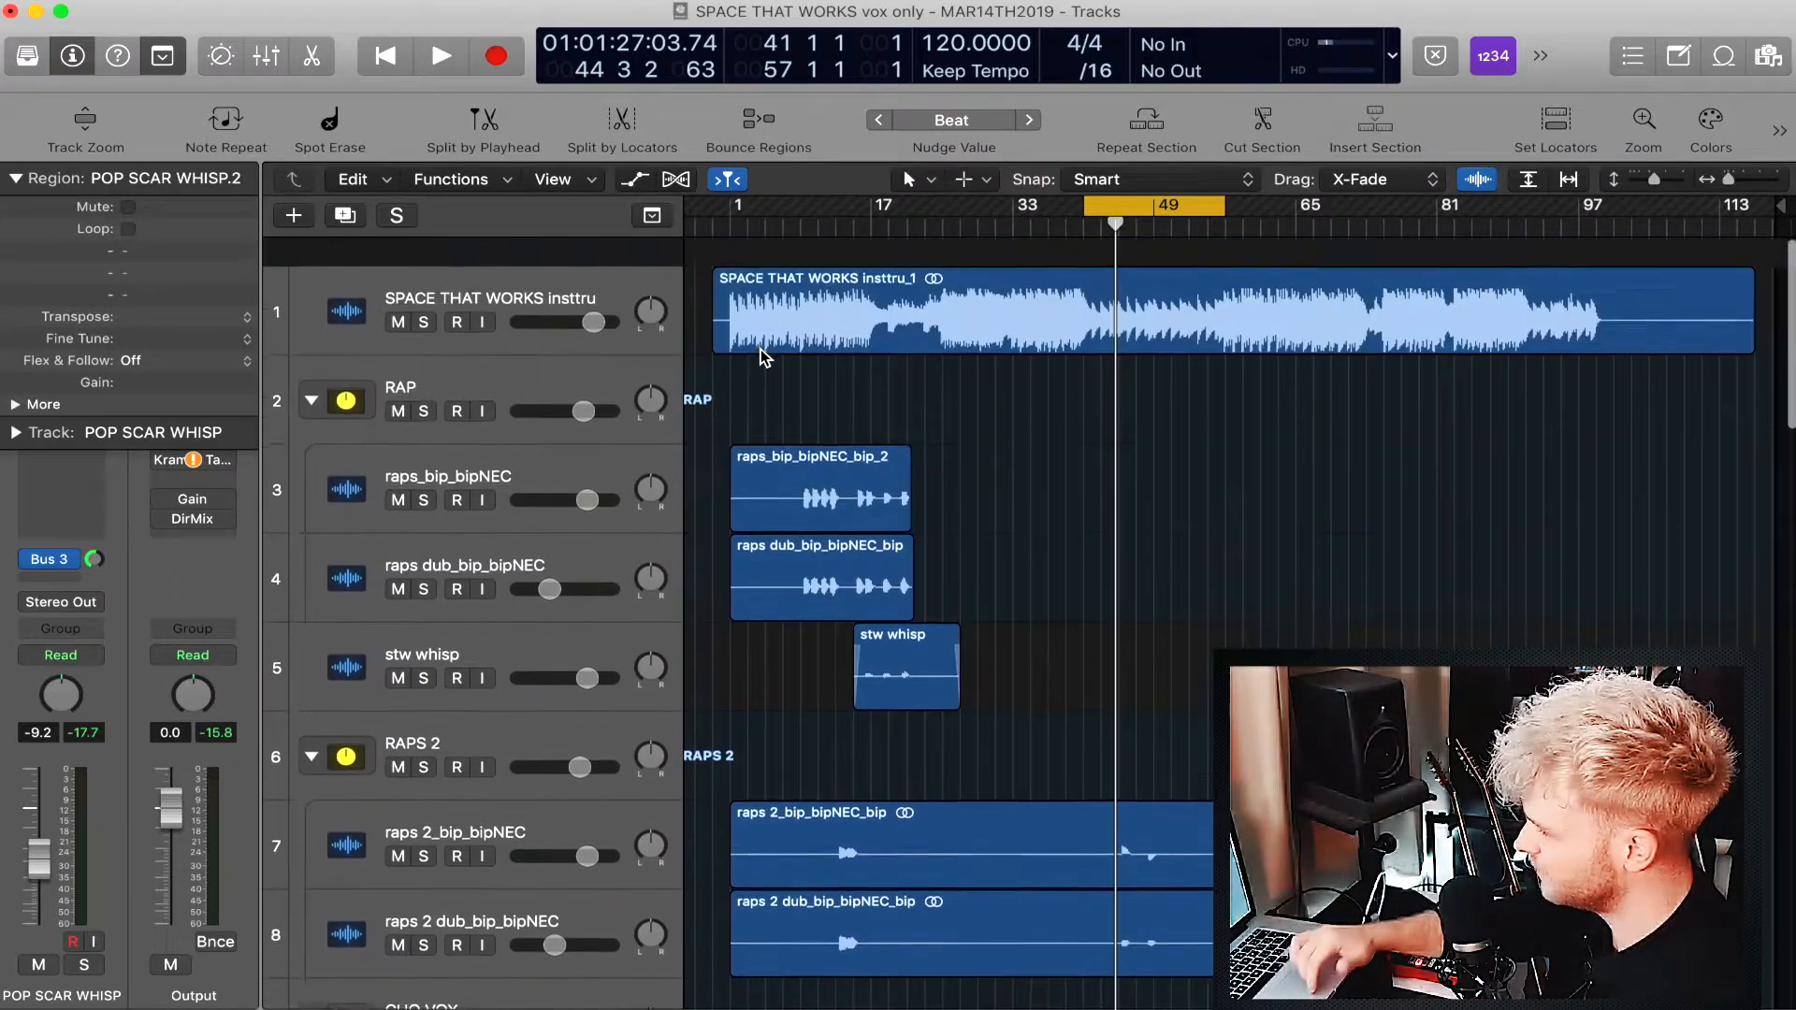
left_click(399, 294)
key("space")
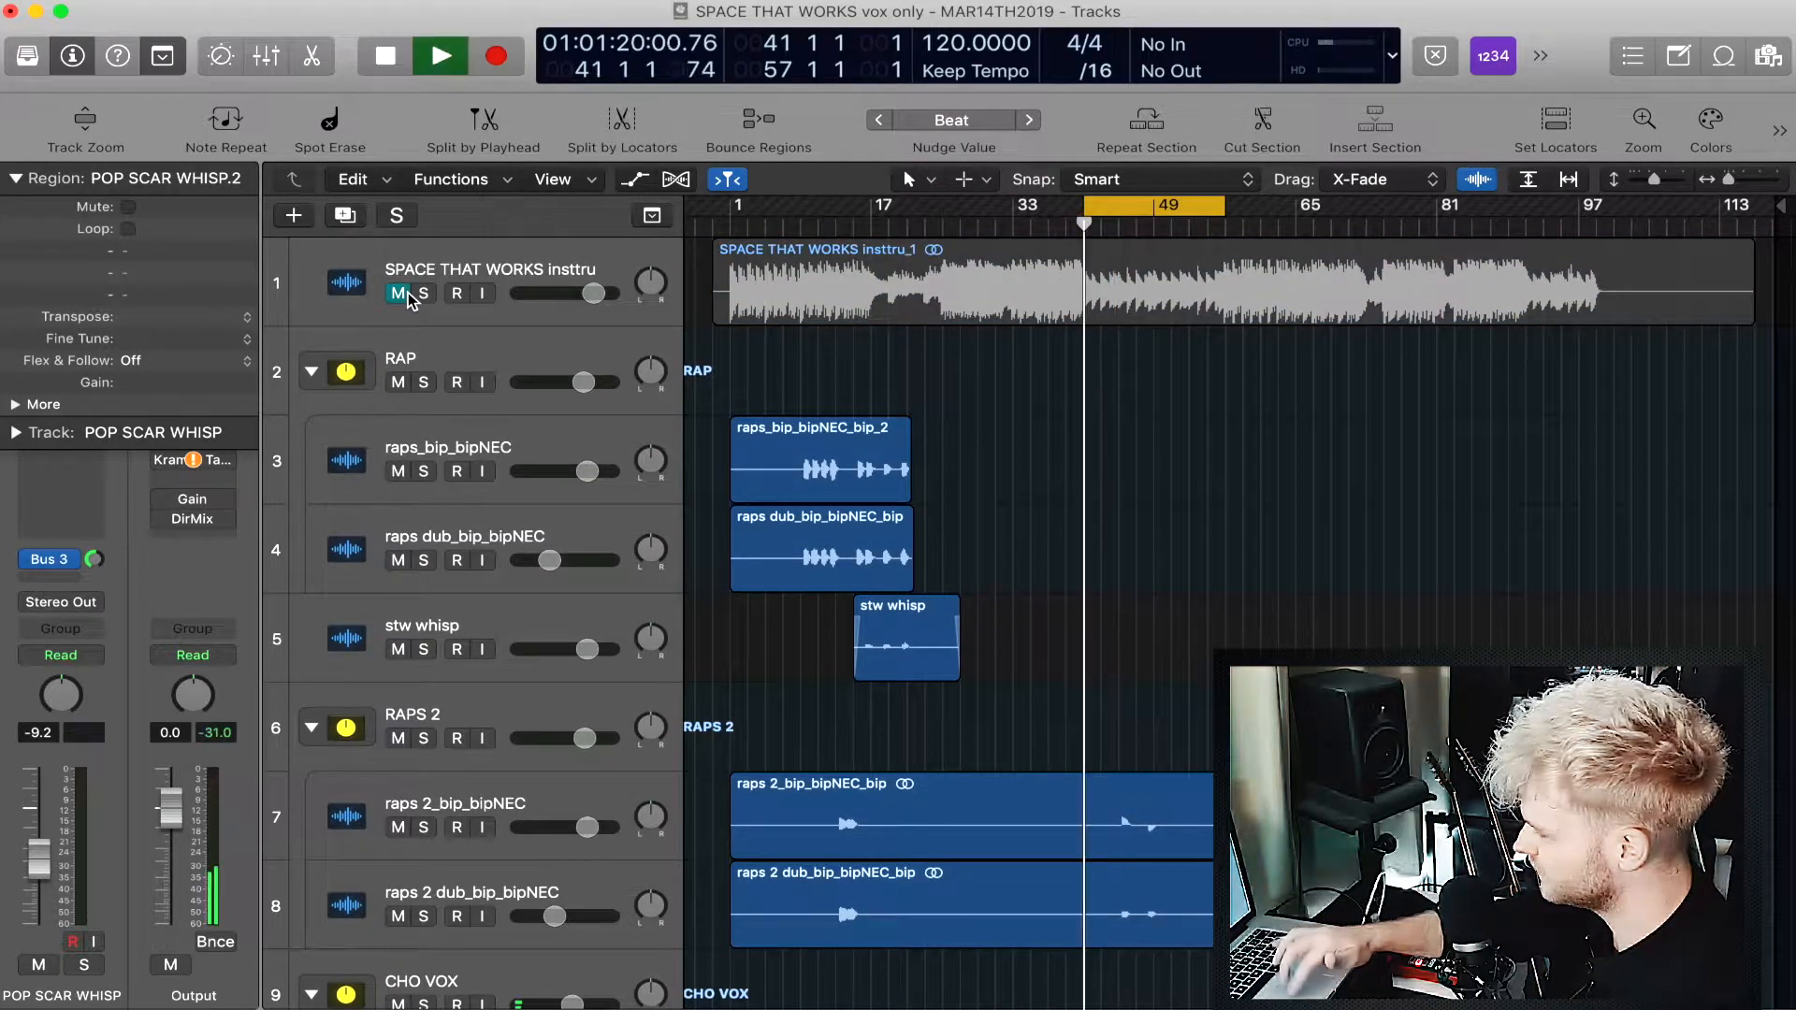
Lower the POP SCAR WHISP volume to -14.4 dB while the vocals play, and stop playback around bar 48.
scroll(822, 458, "down", 20)
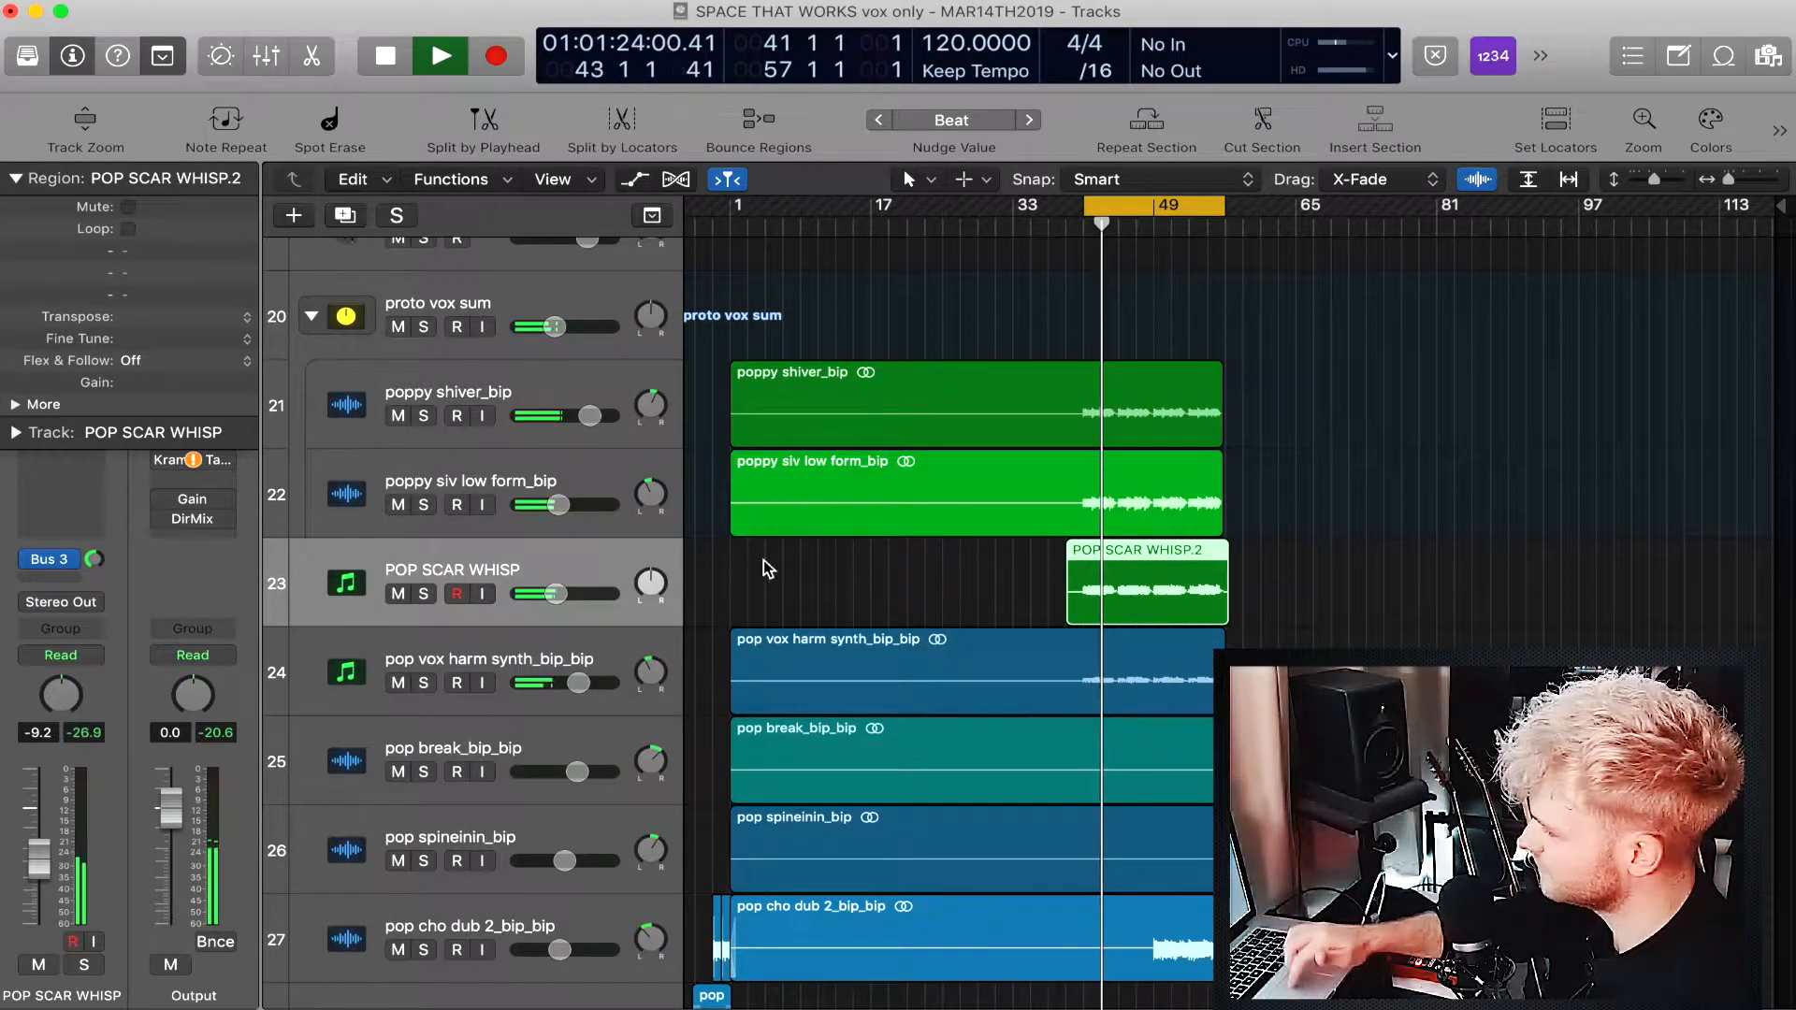
left_click_drag(556, 593, 545, 593)
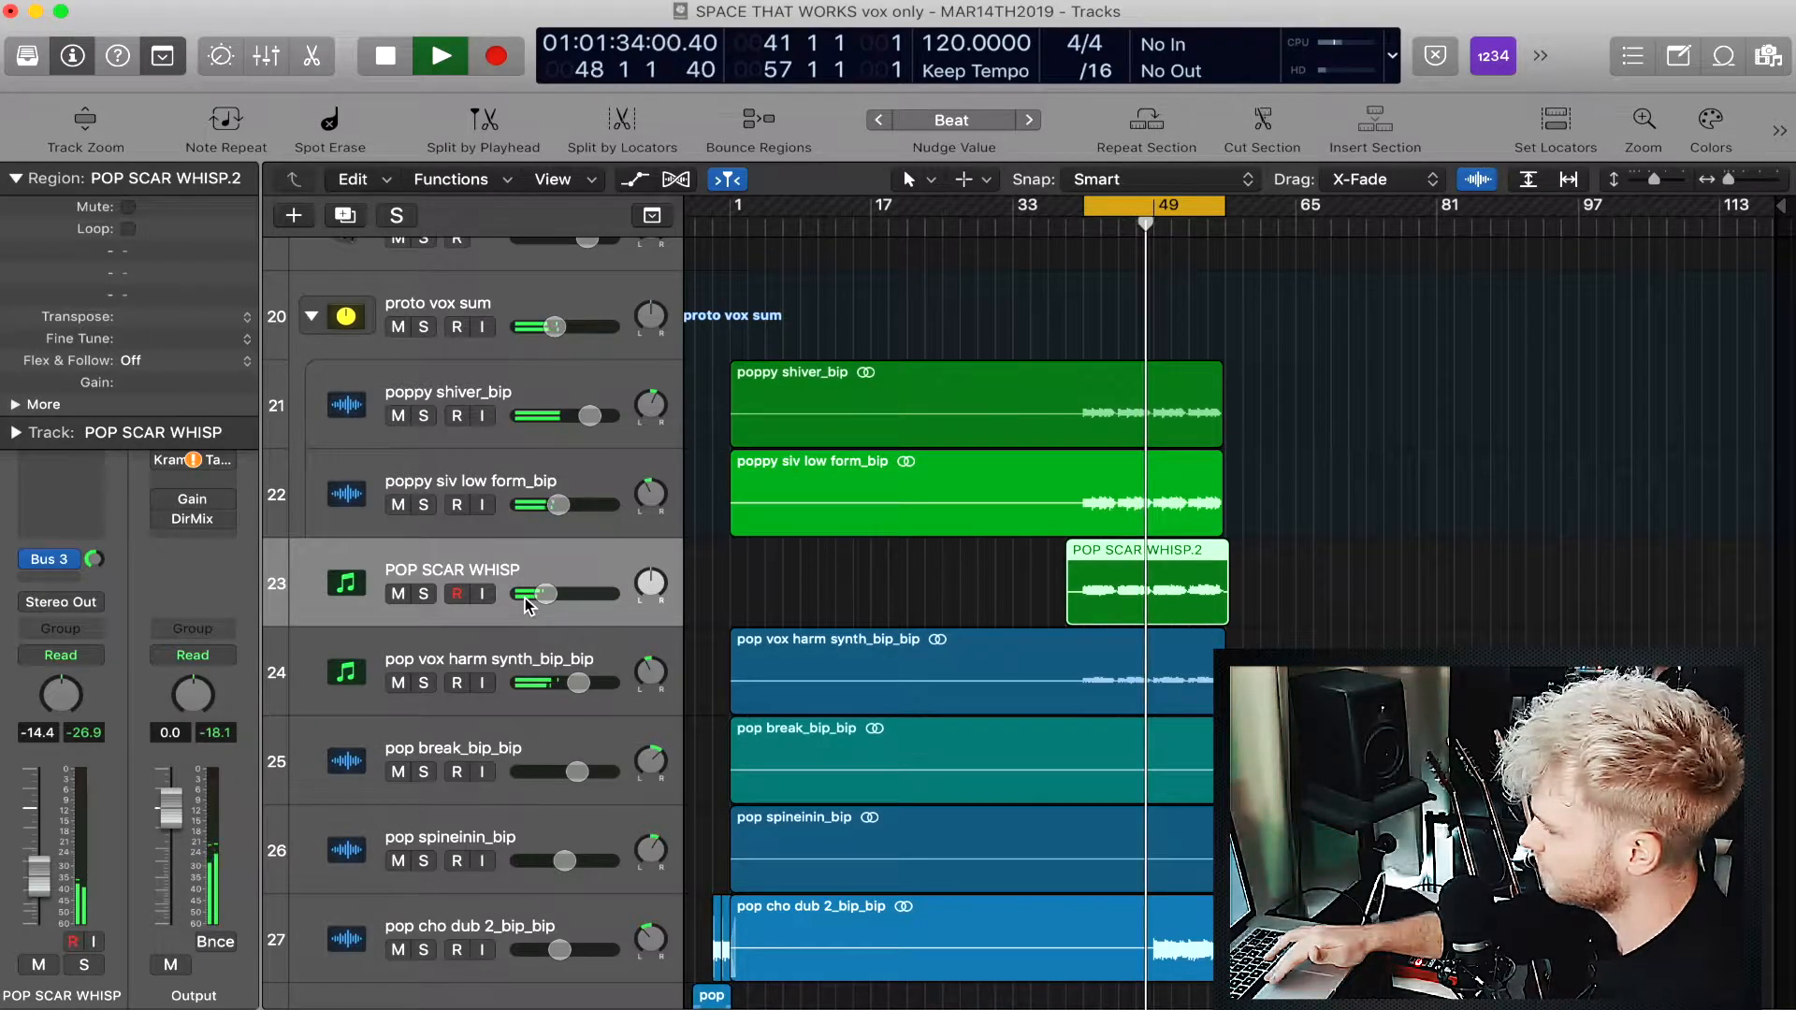
key("space")
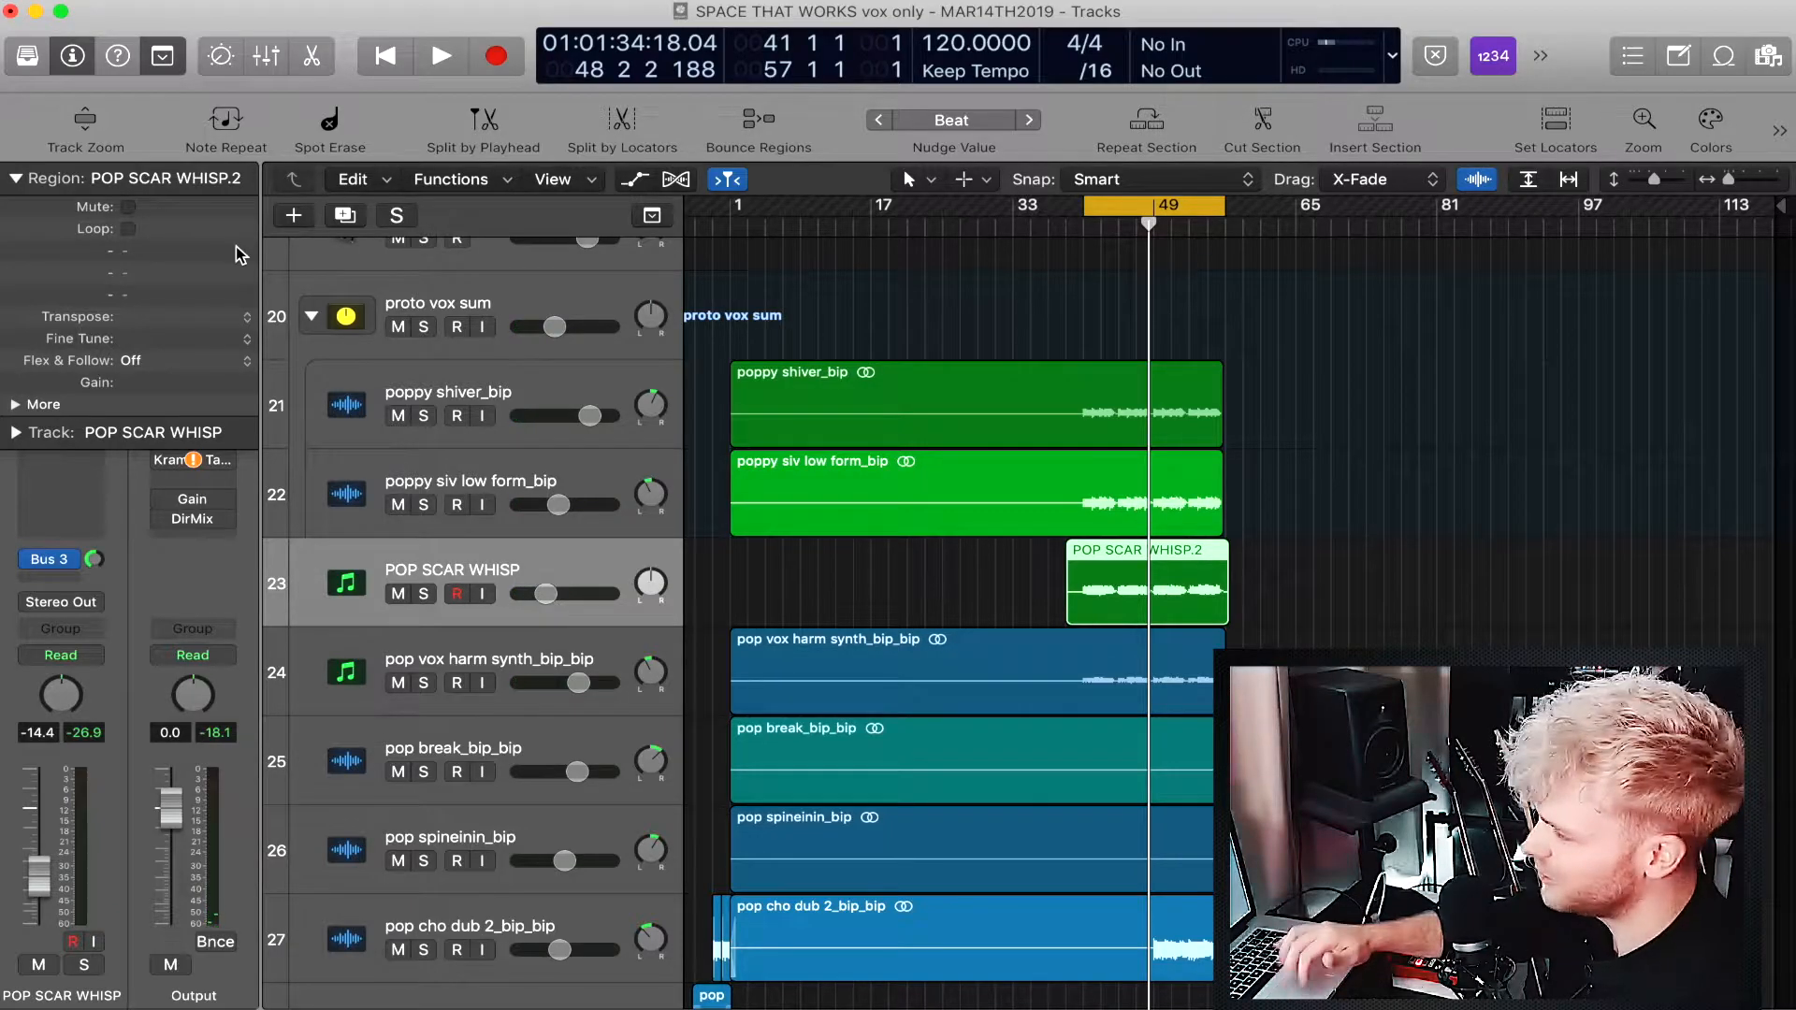
Return to the SPACE THAT WORKS - MAR14TH2019 project and clear all track solos.
left_click(217, 2)
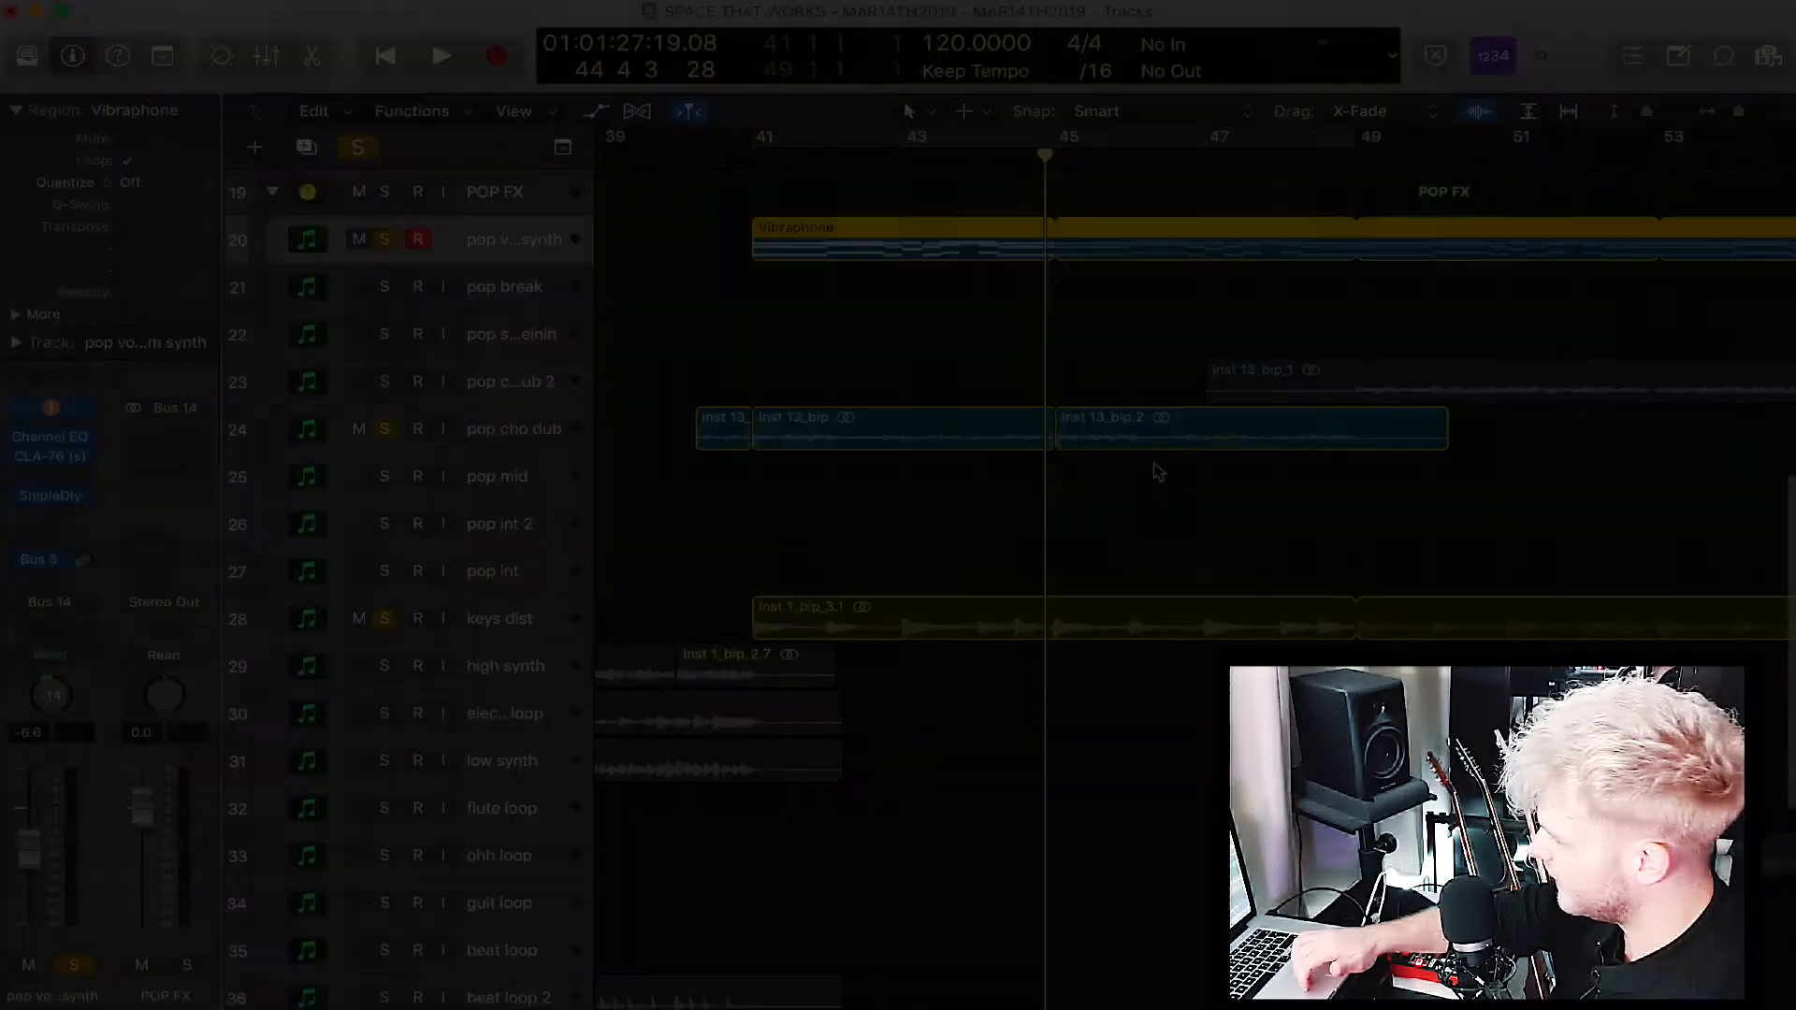
scroll(1158, 471, "right", 3)
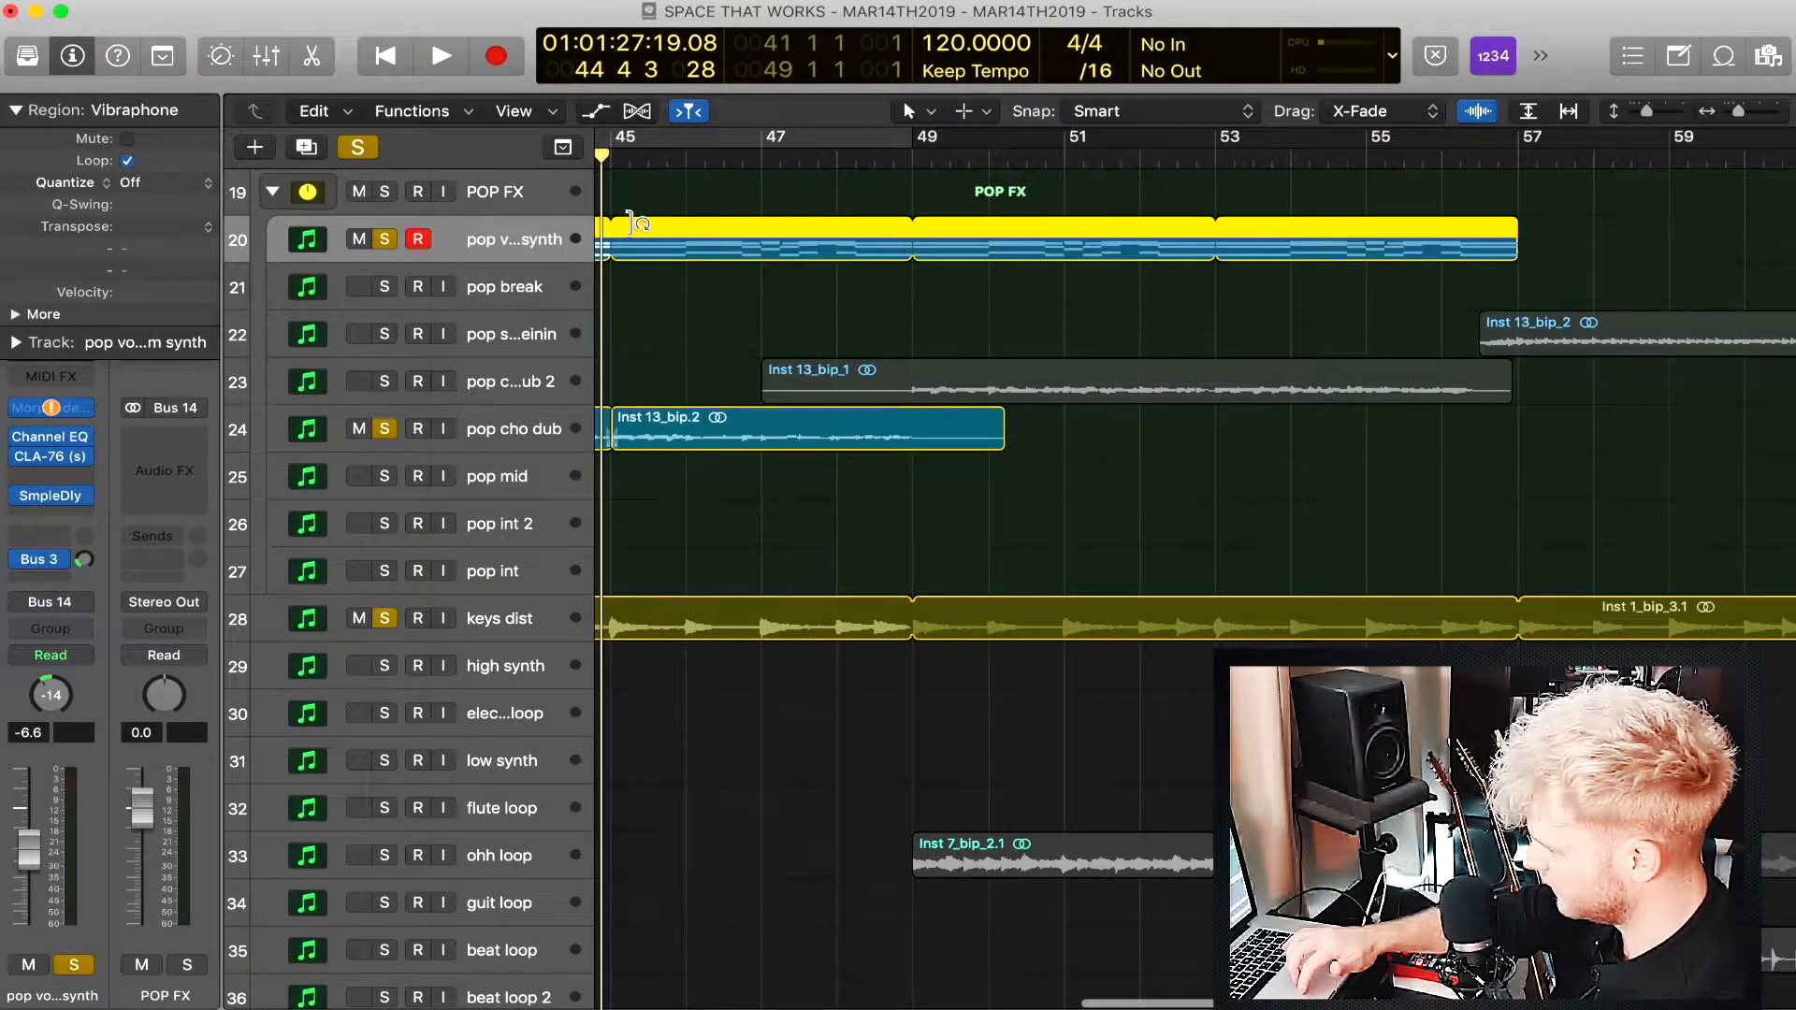
left_click(364, 152)
Play the full mix from just before bar 45 and stop at about bar 50.
key("space")
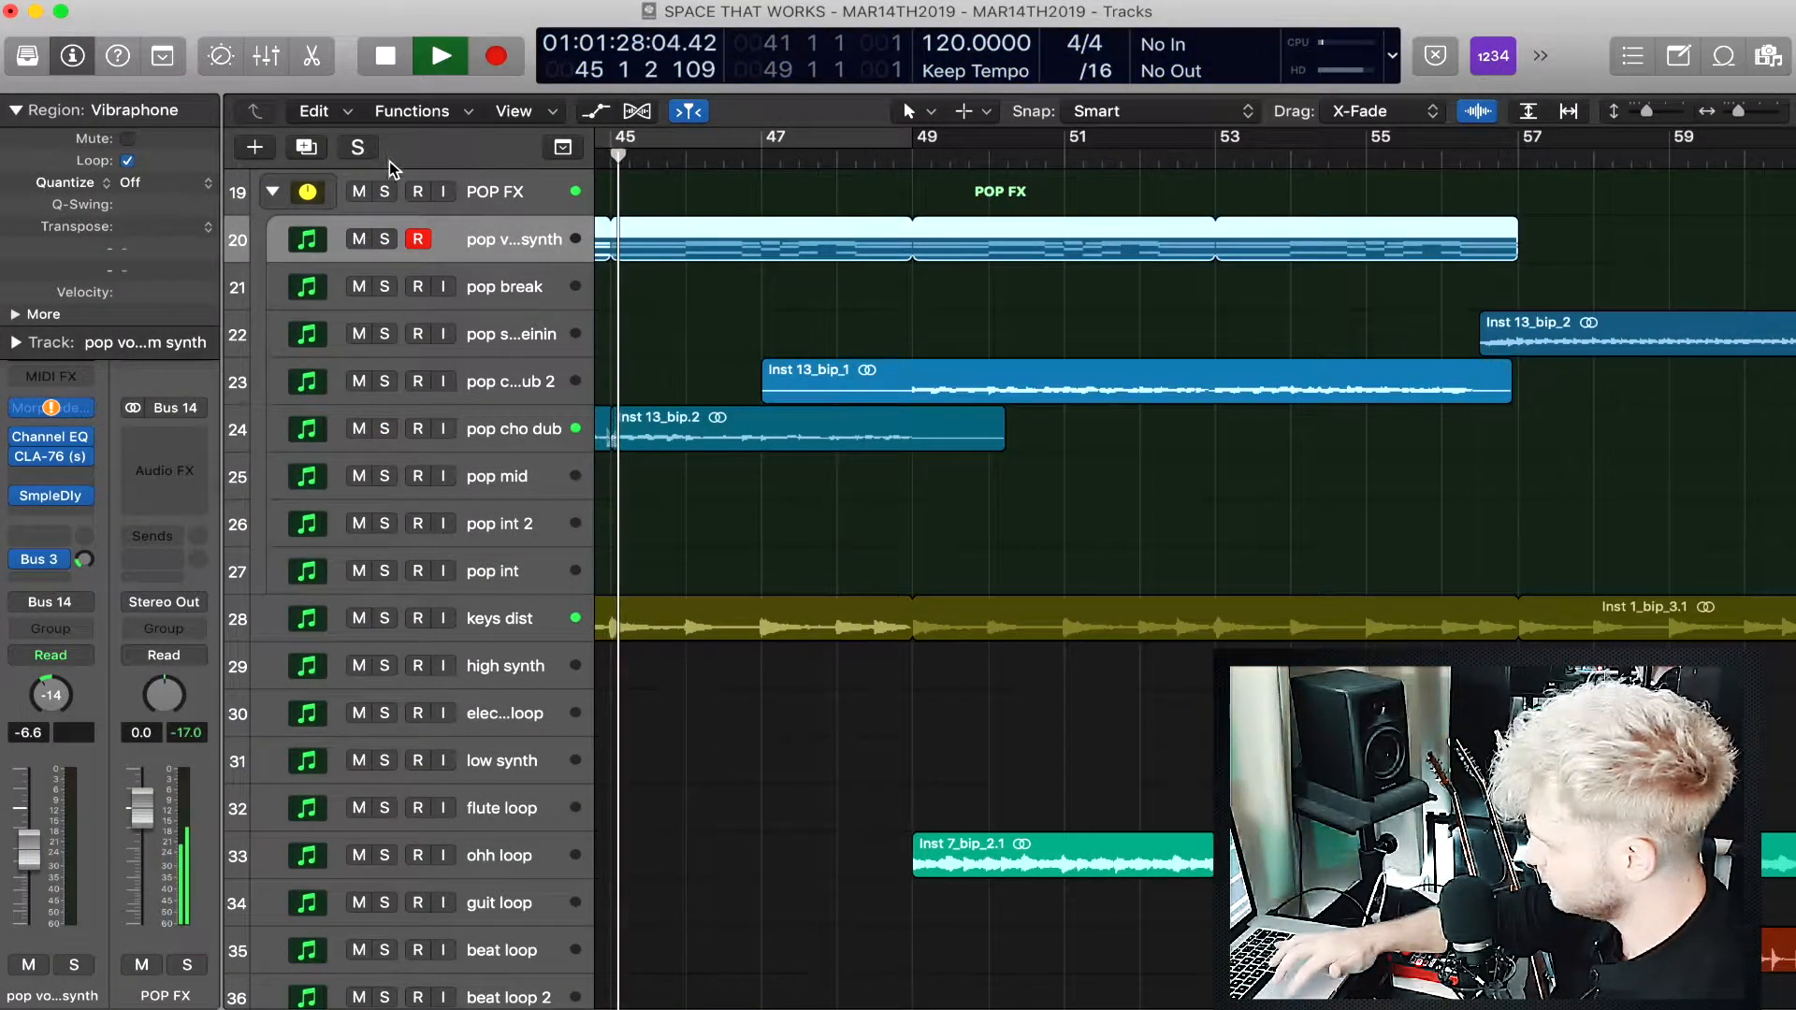
scroll(877, 508, "down", 2)
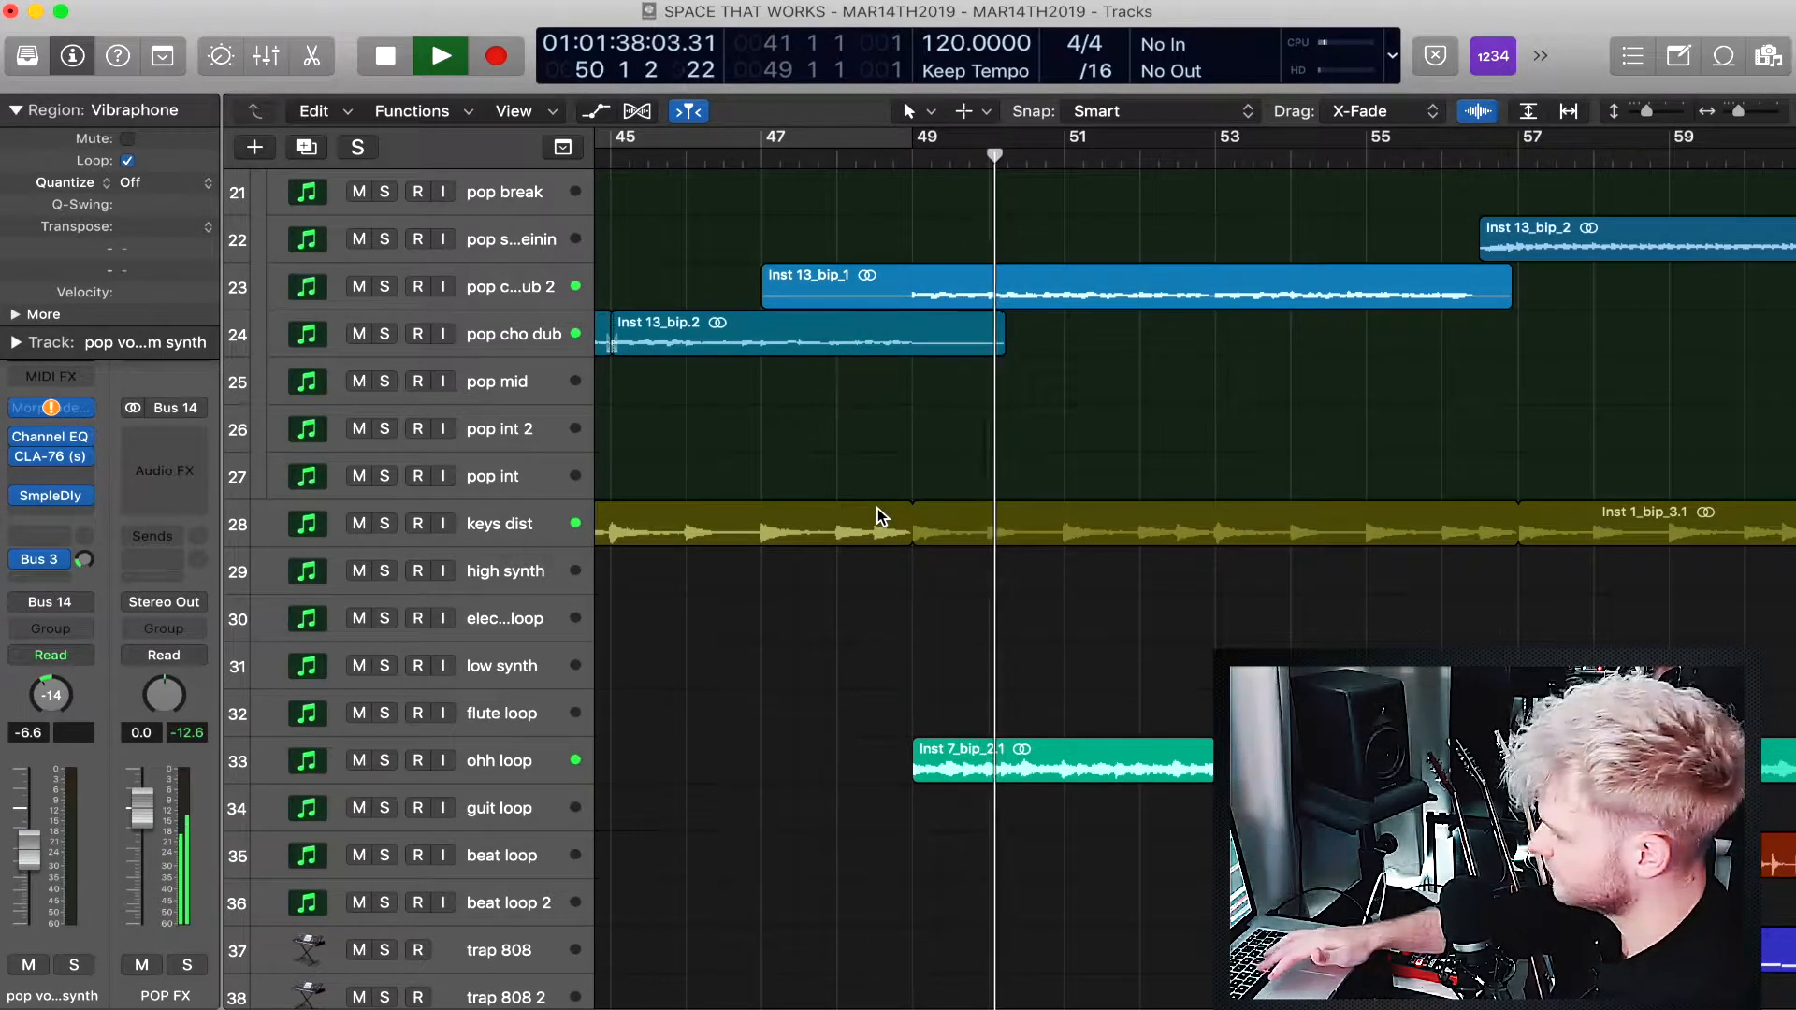
key("space")
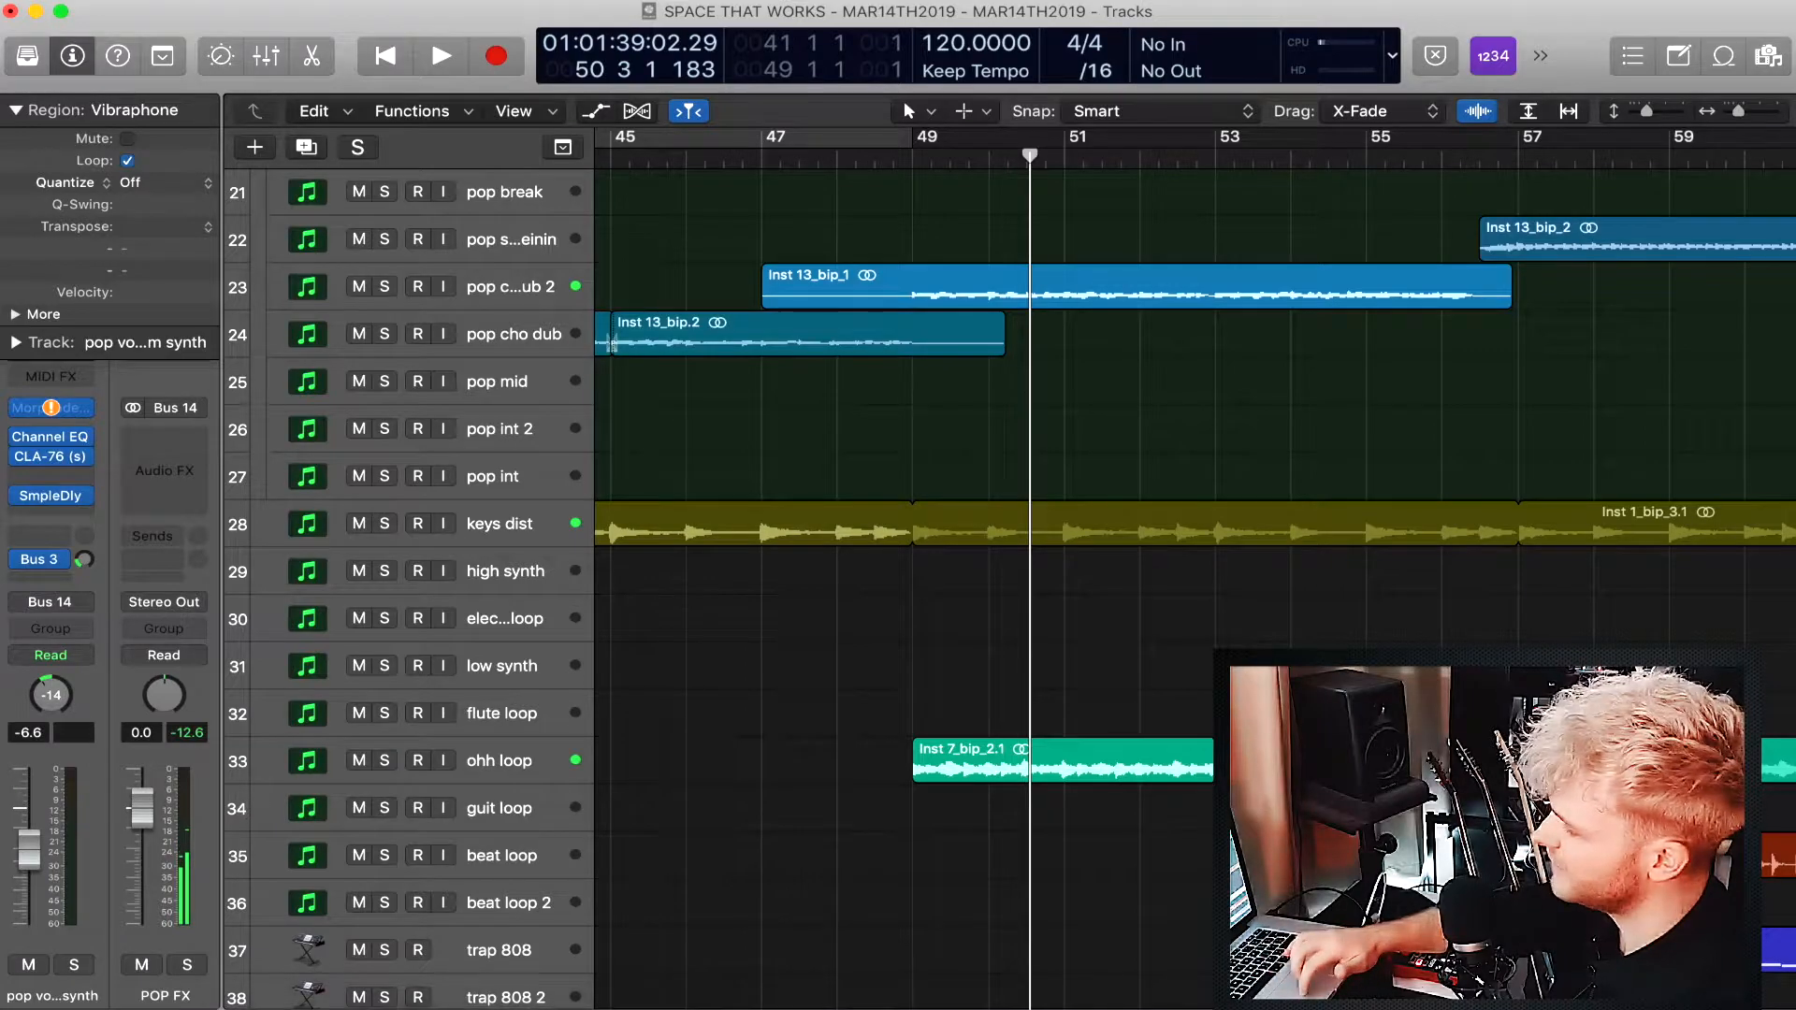
Solo the ohh loop on track 33, set the cycle range from bar 49 to bar 51, and play it.
scroll(1029, 562, "down", 4)
left_click(386, 582)
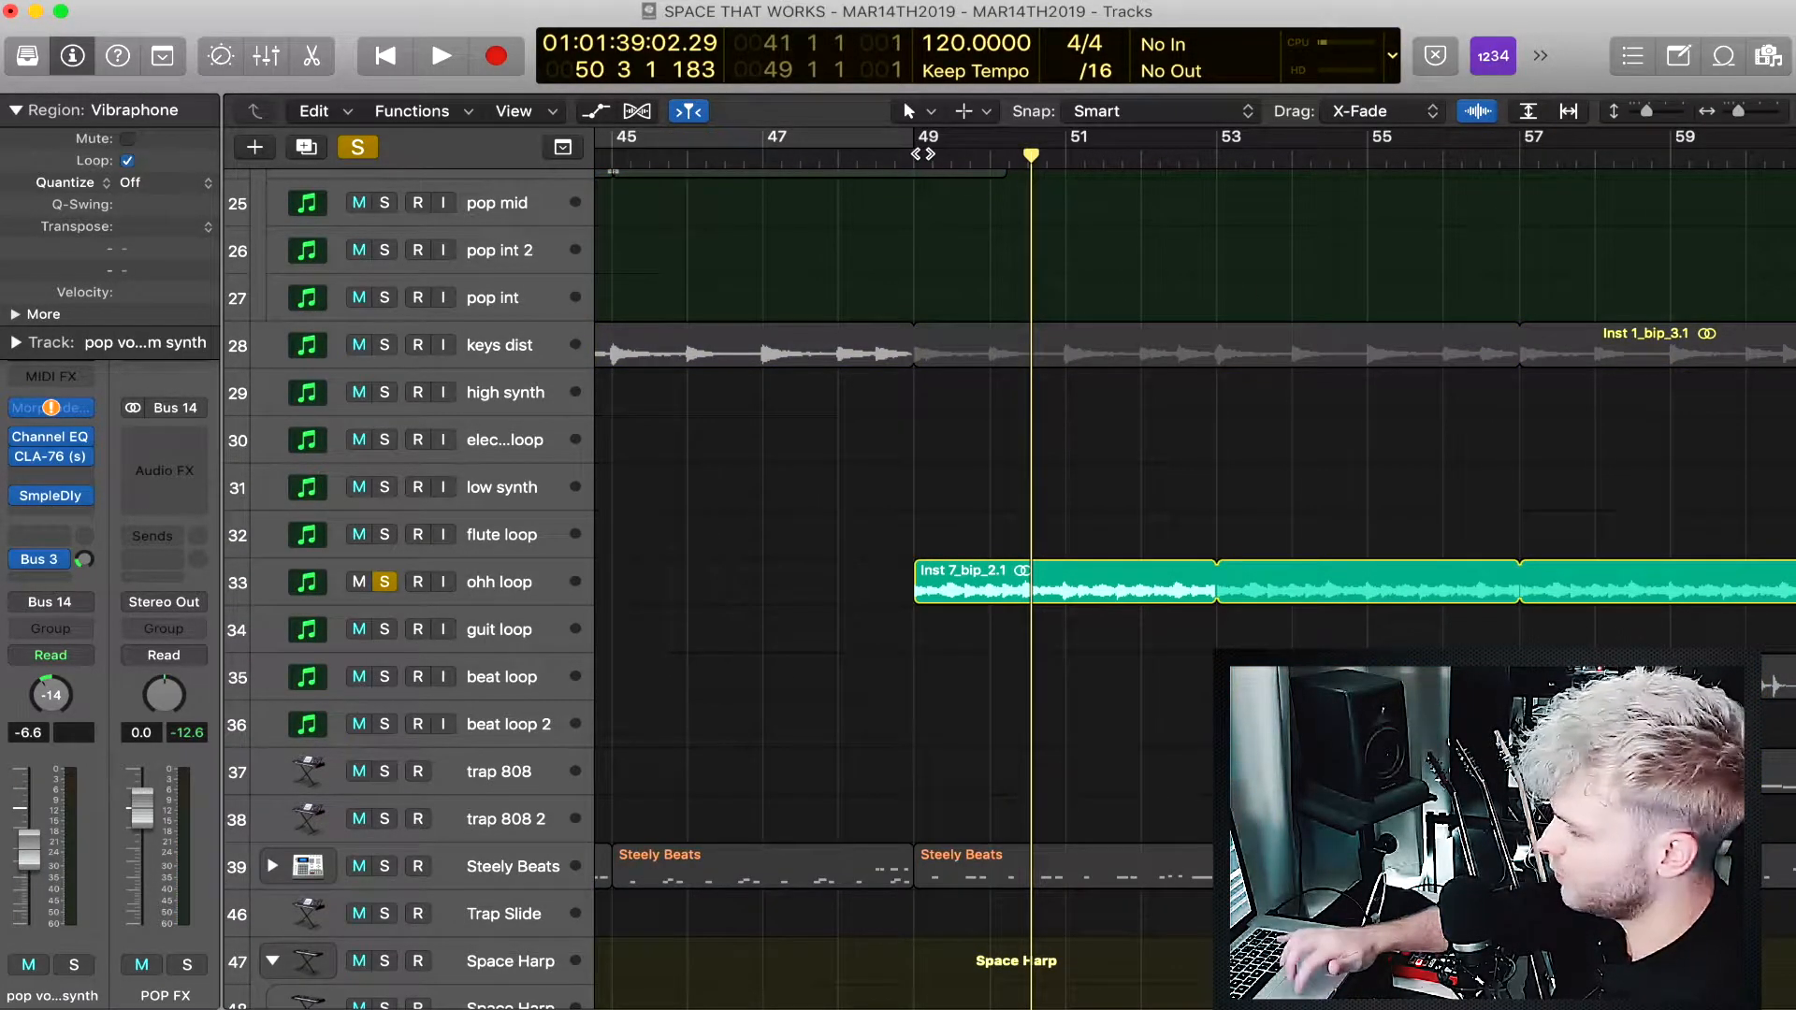
left_click_drag(924, 153, 1066, 152)
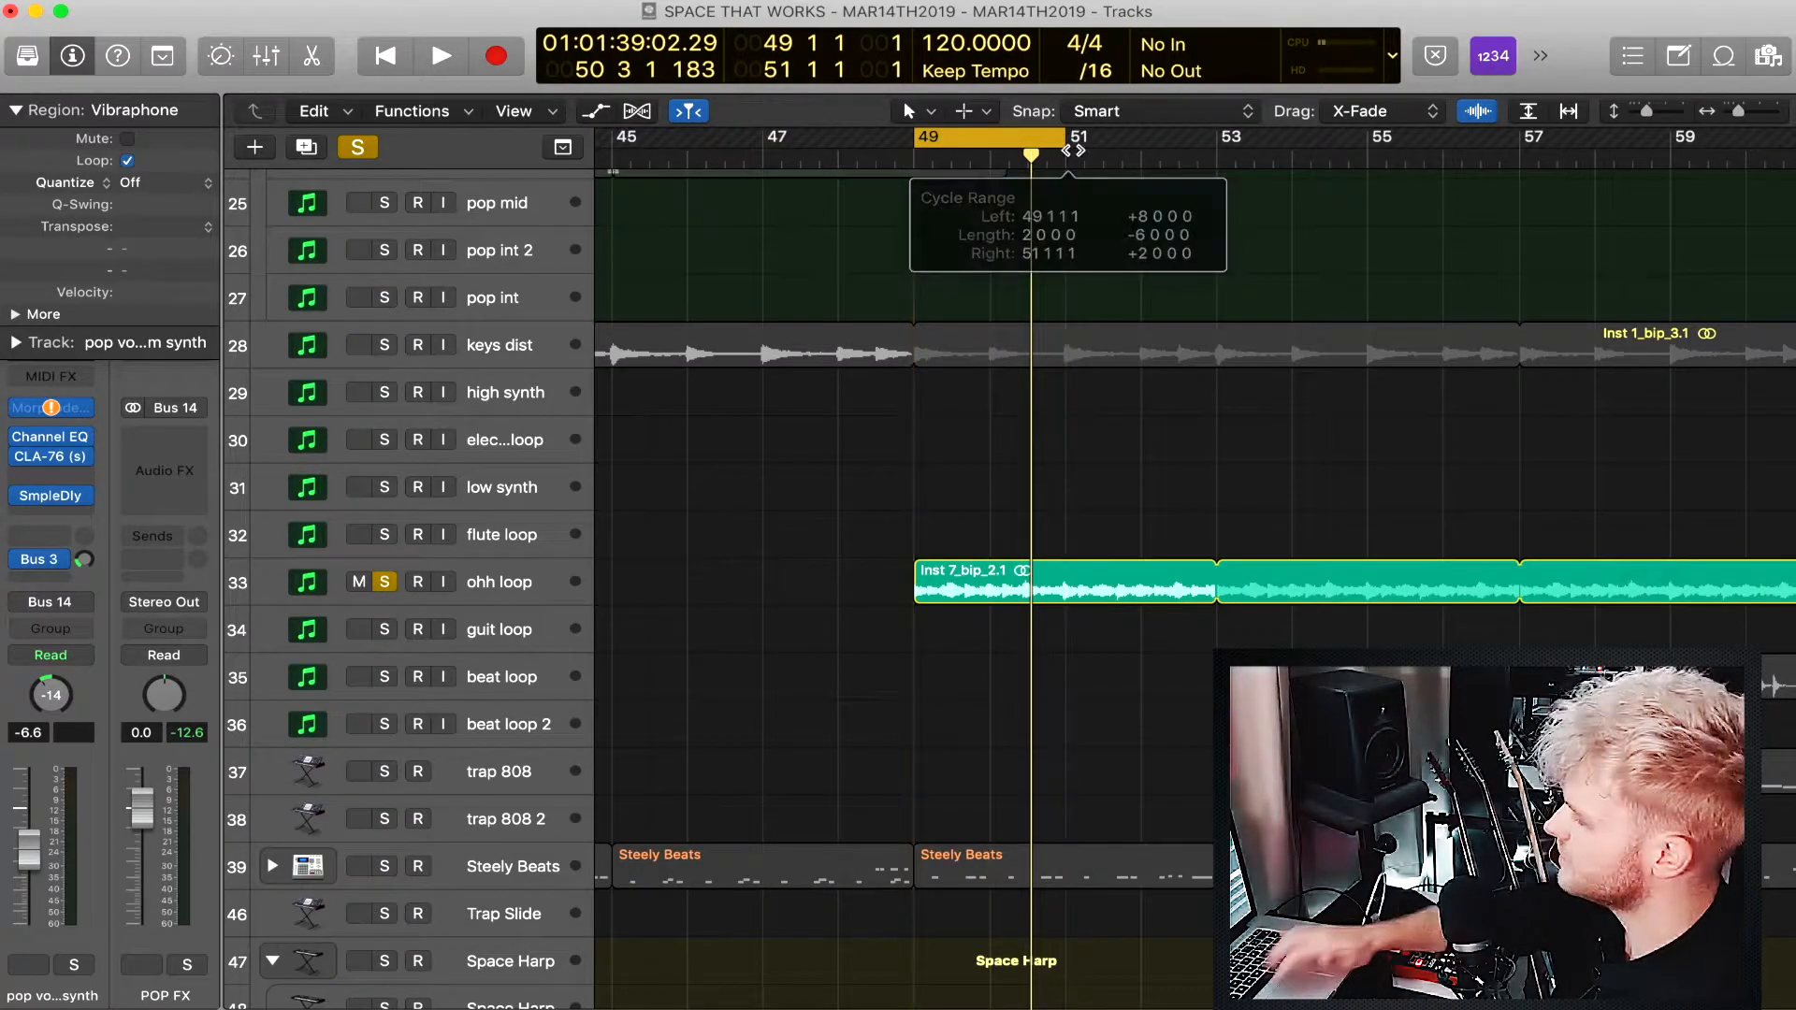
key("space")
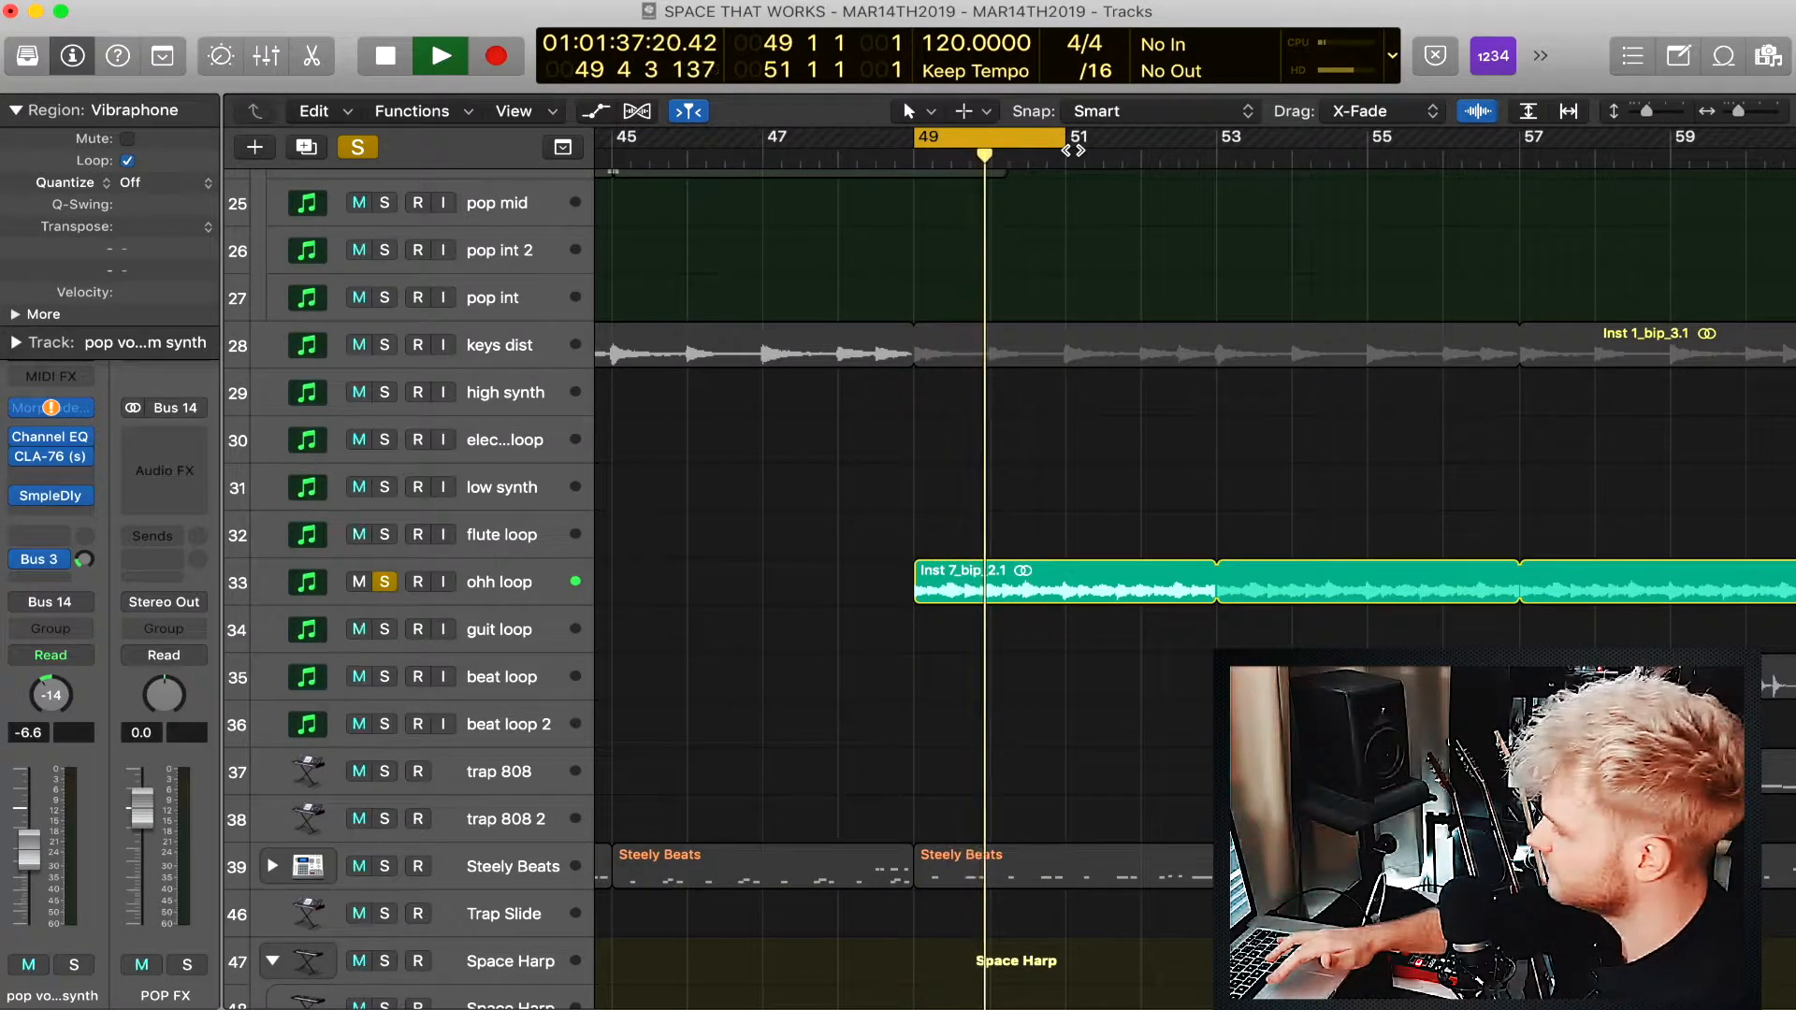
key("space")
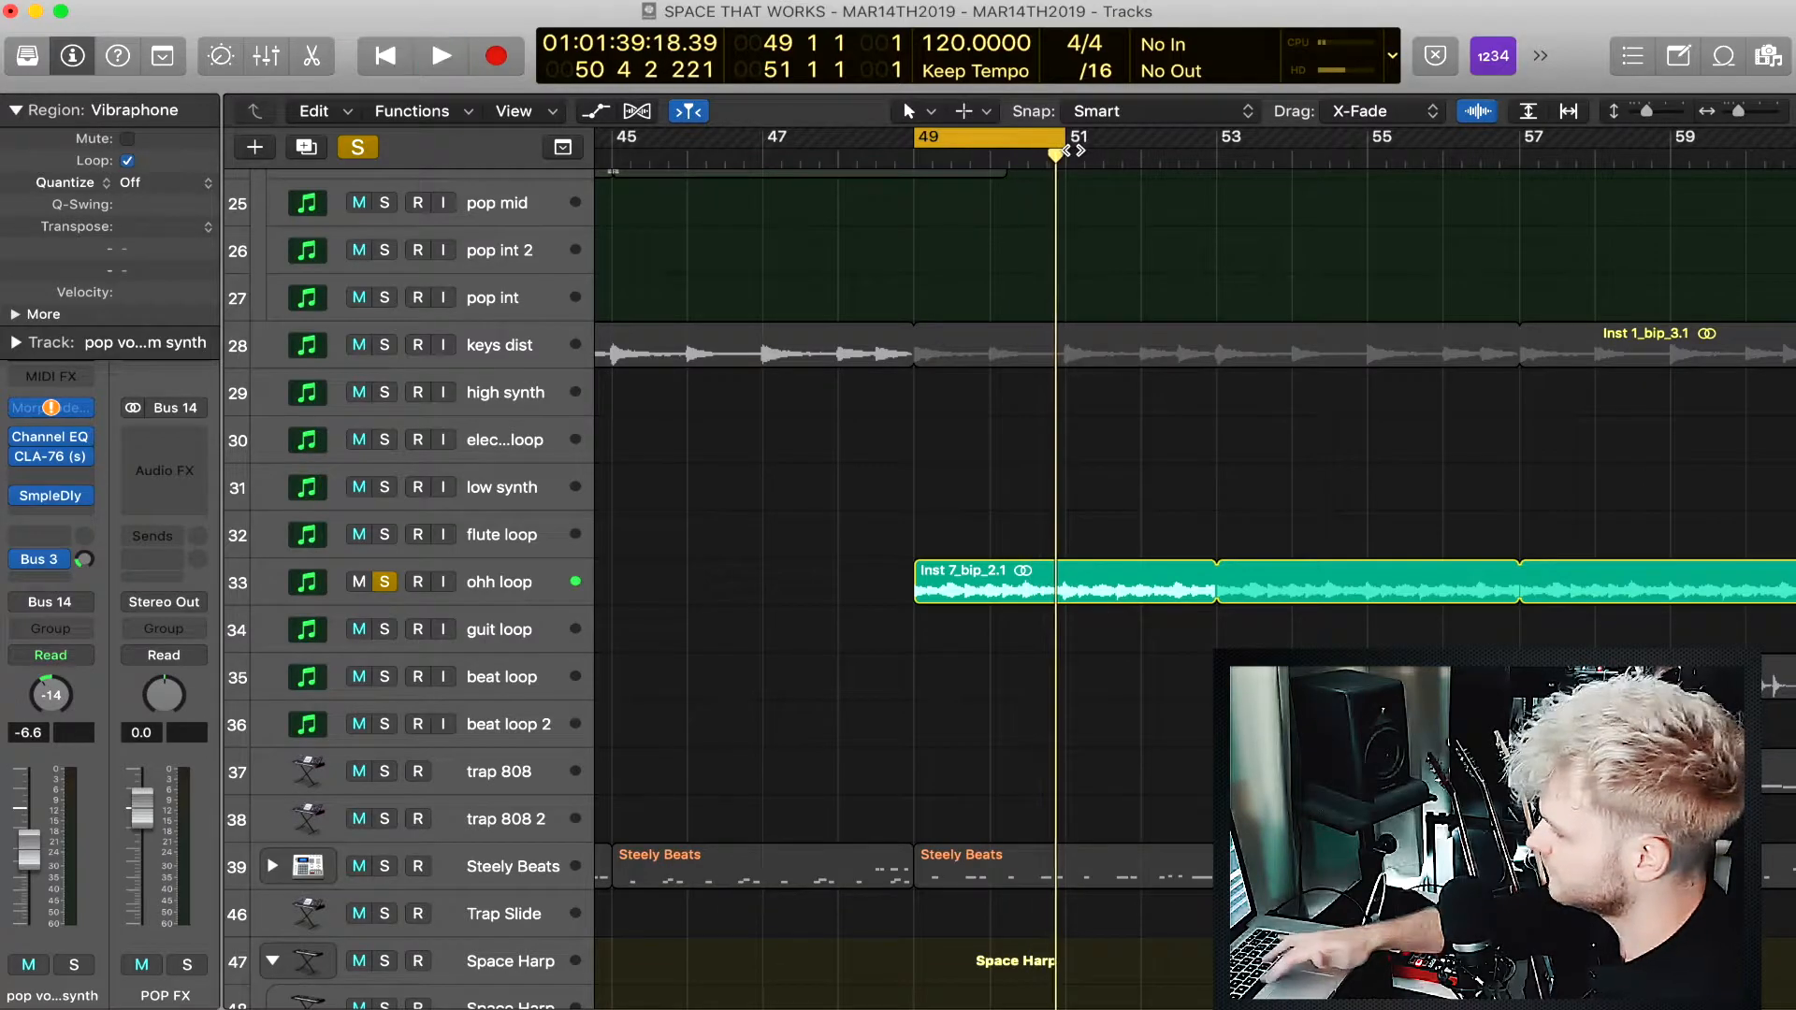
Add the pop cho dub 2 track on track 23 to the ohh loop solo and play both from bar 49.
scroll(895, 301, "up", 4)
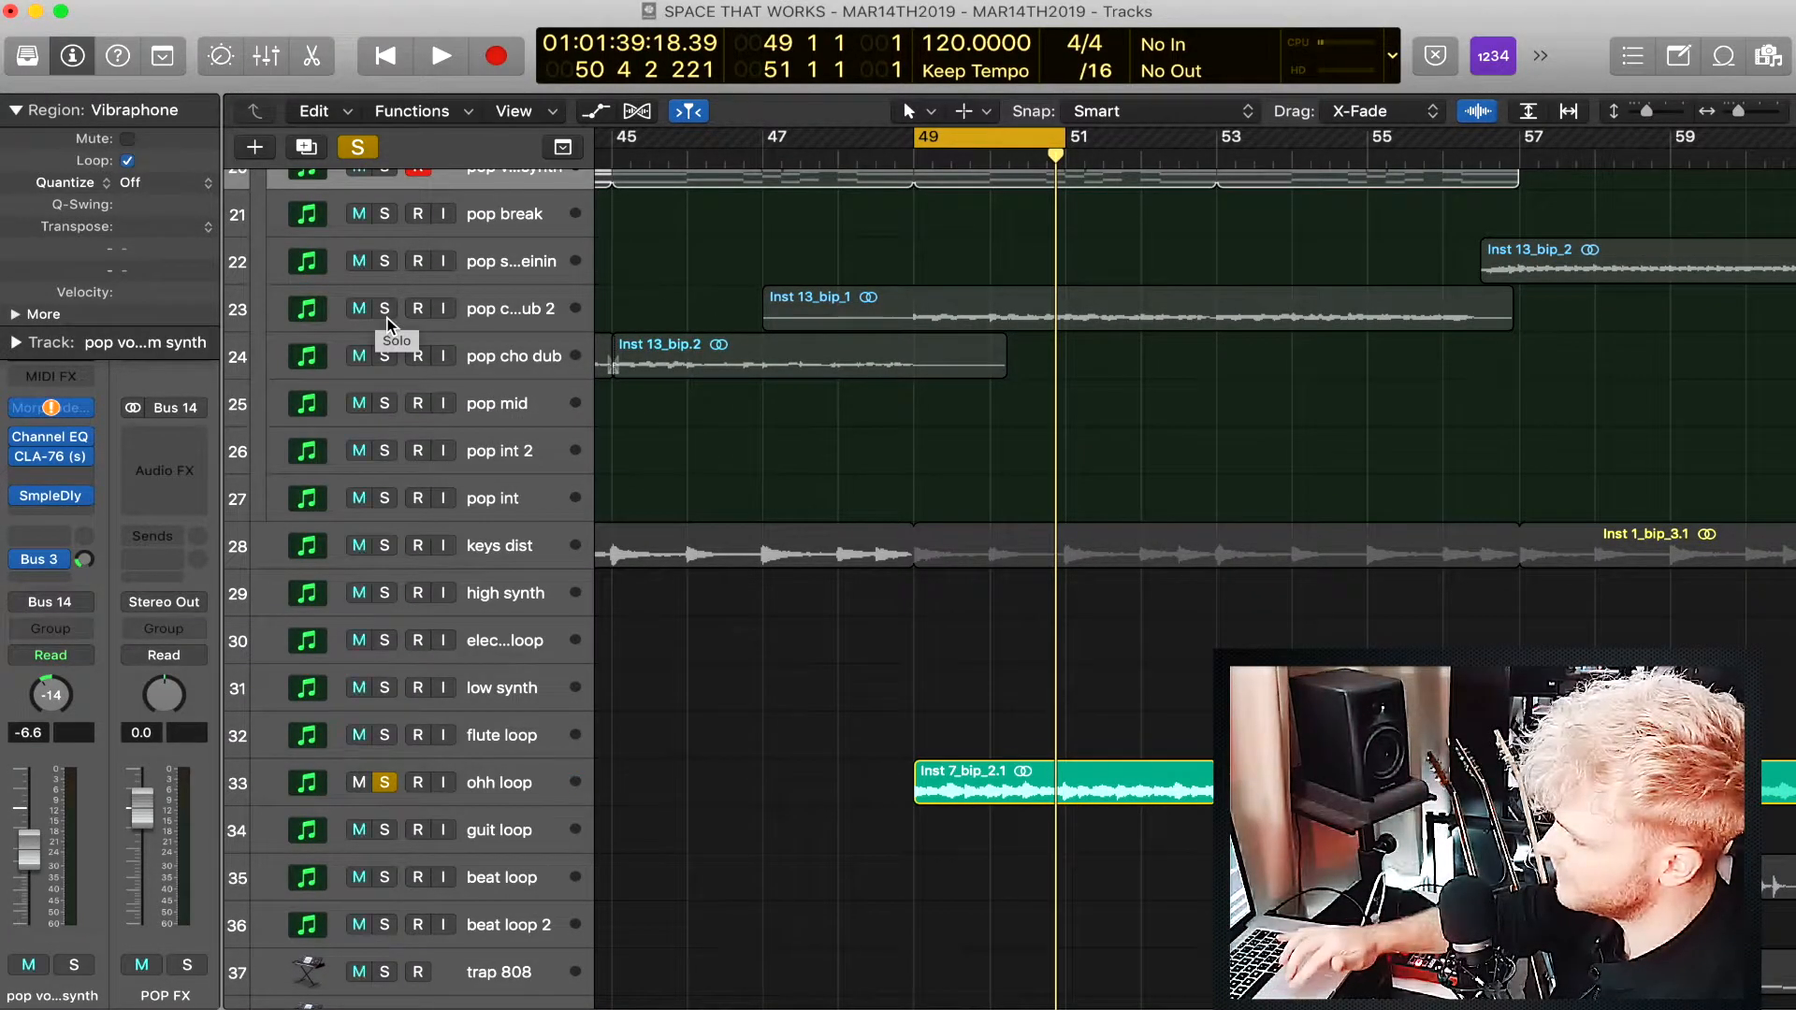
left_click(386, 313)
key("space")
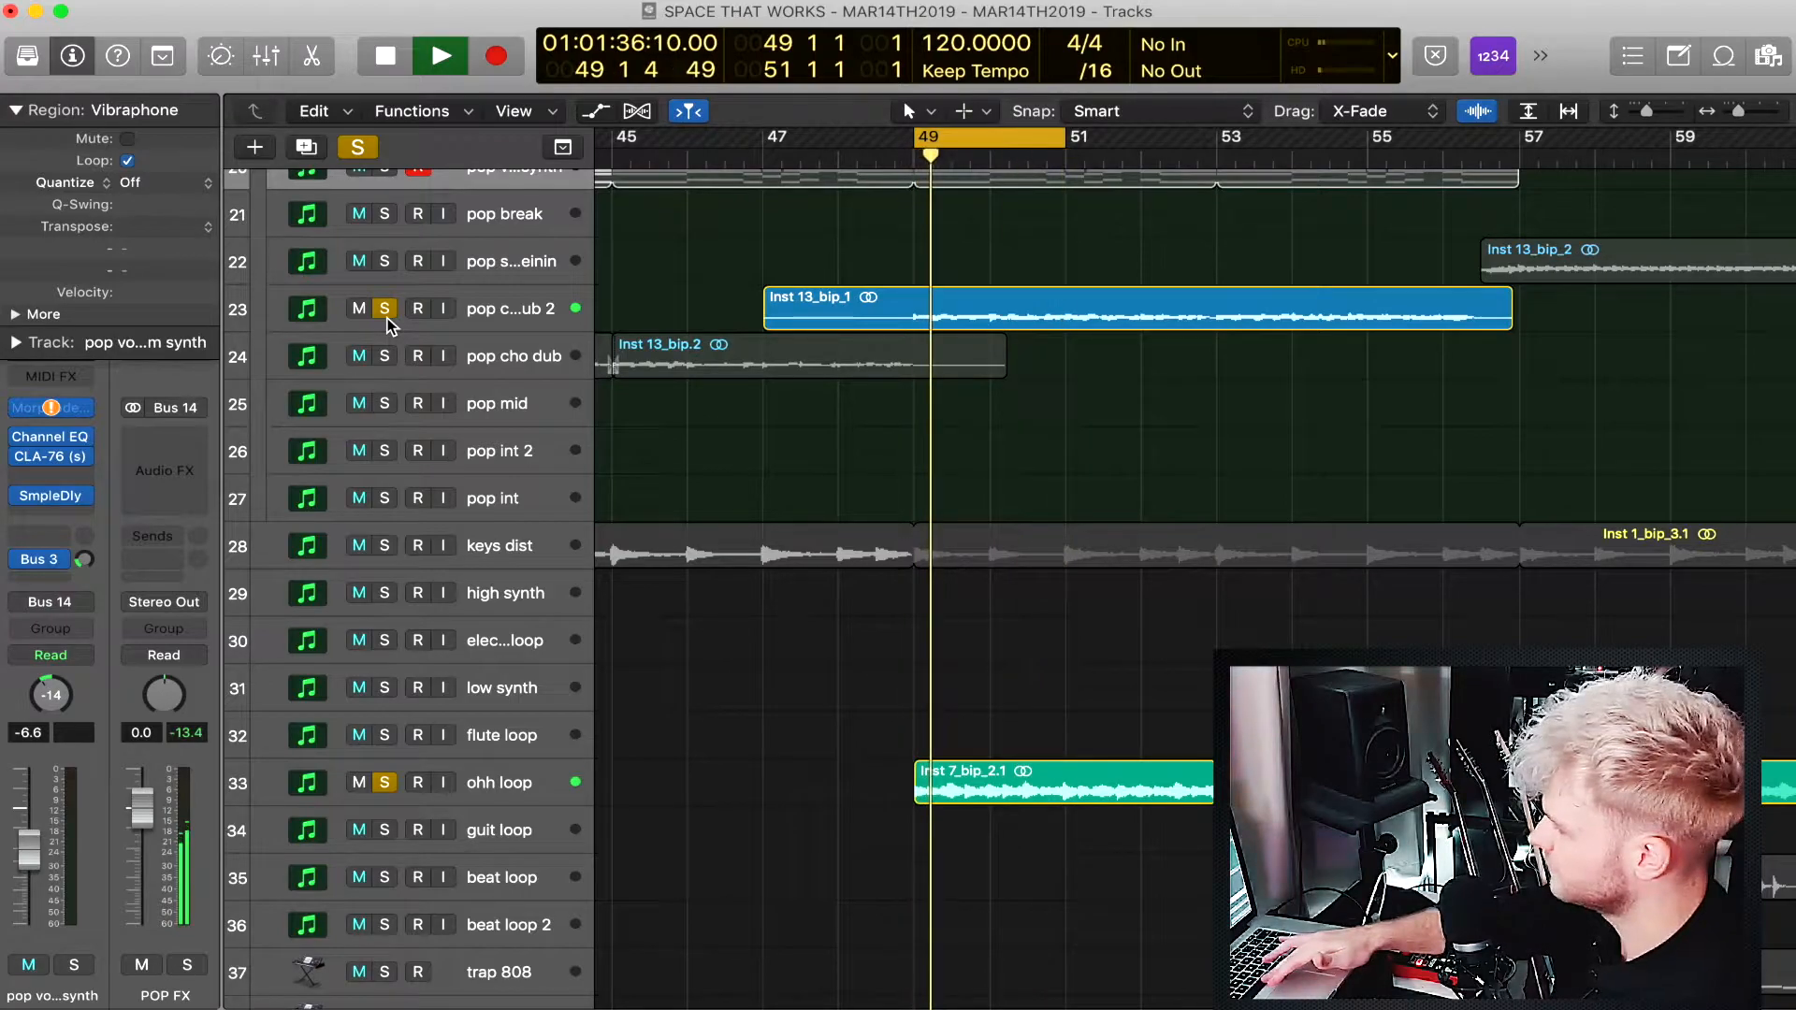
key("space")
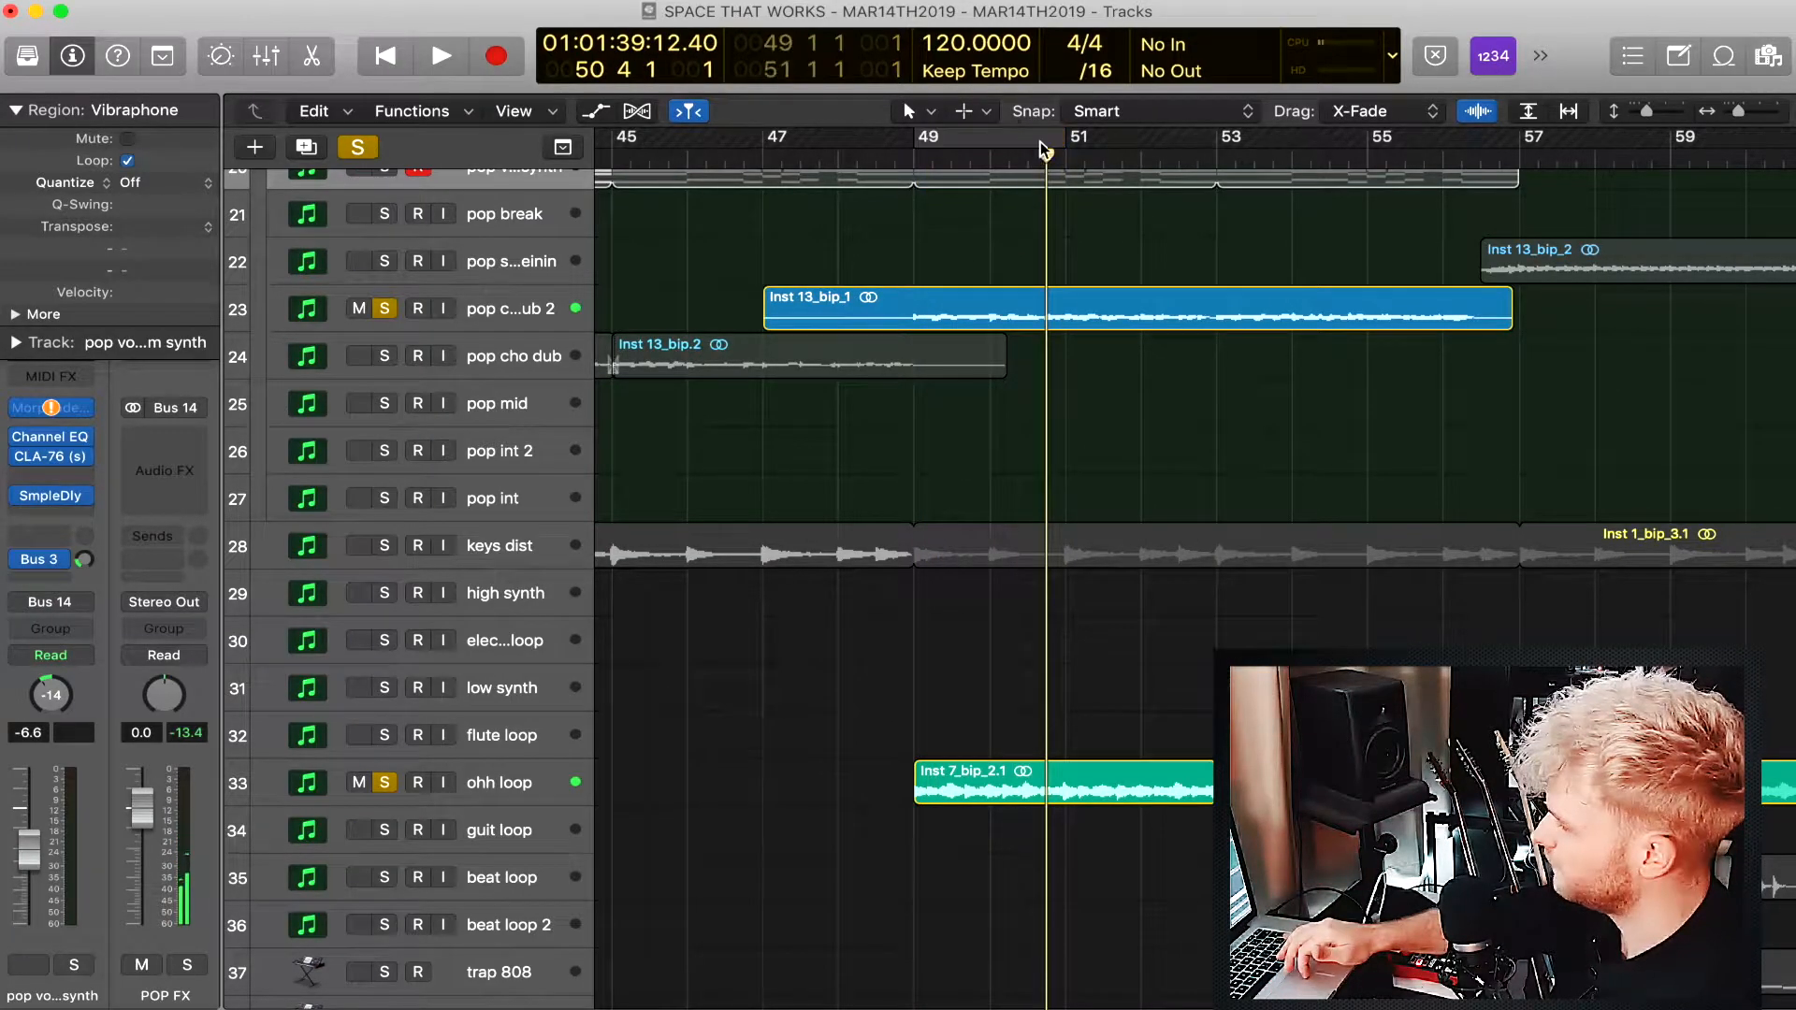
Clear all track solos and play the full mix from about bar 51, stopping just before bar 57.
left_click(372, 150)
key("space")
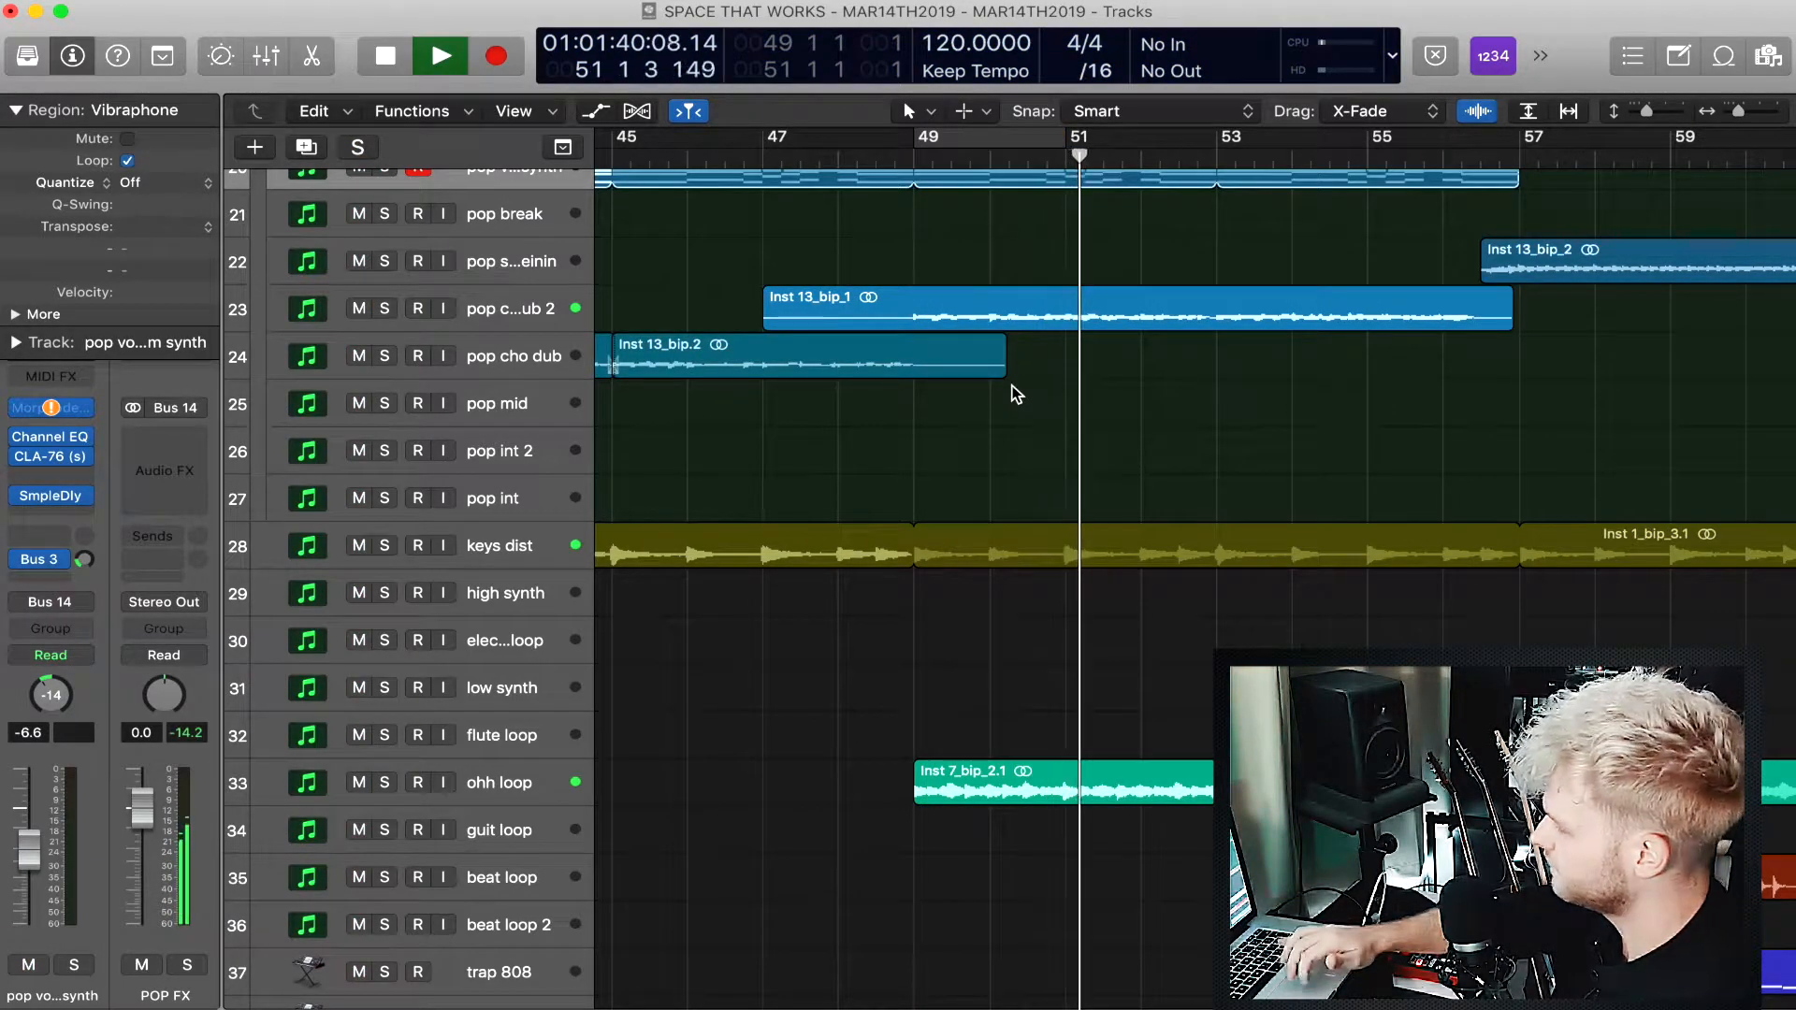
scroll(1379, 472, "right", 4)
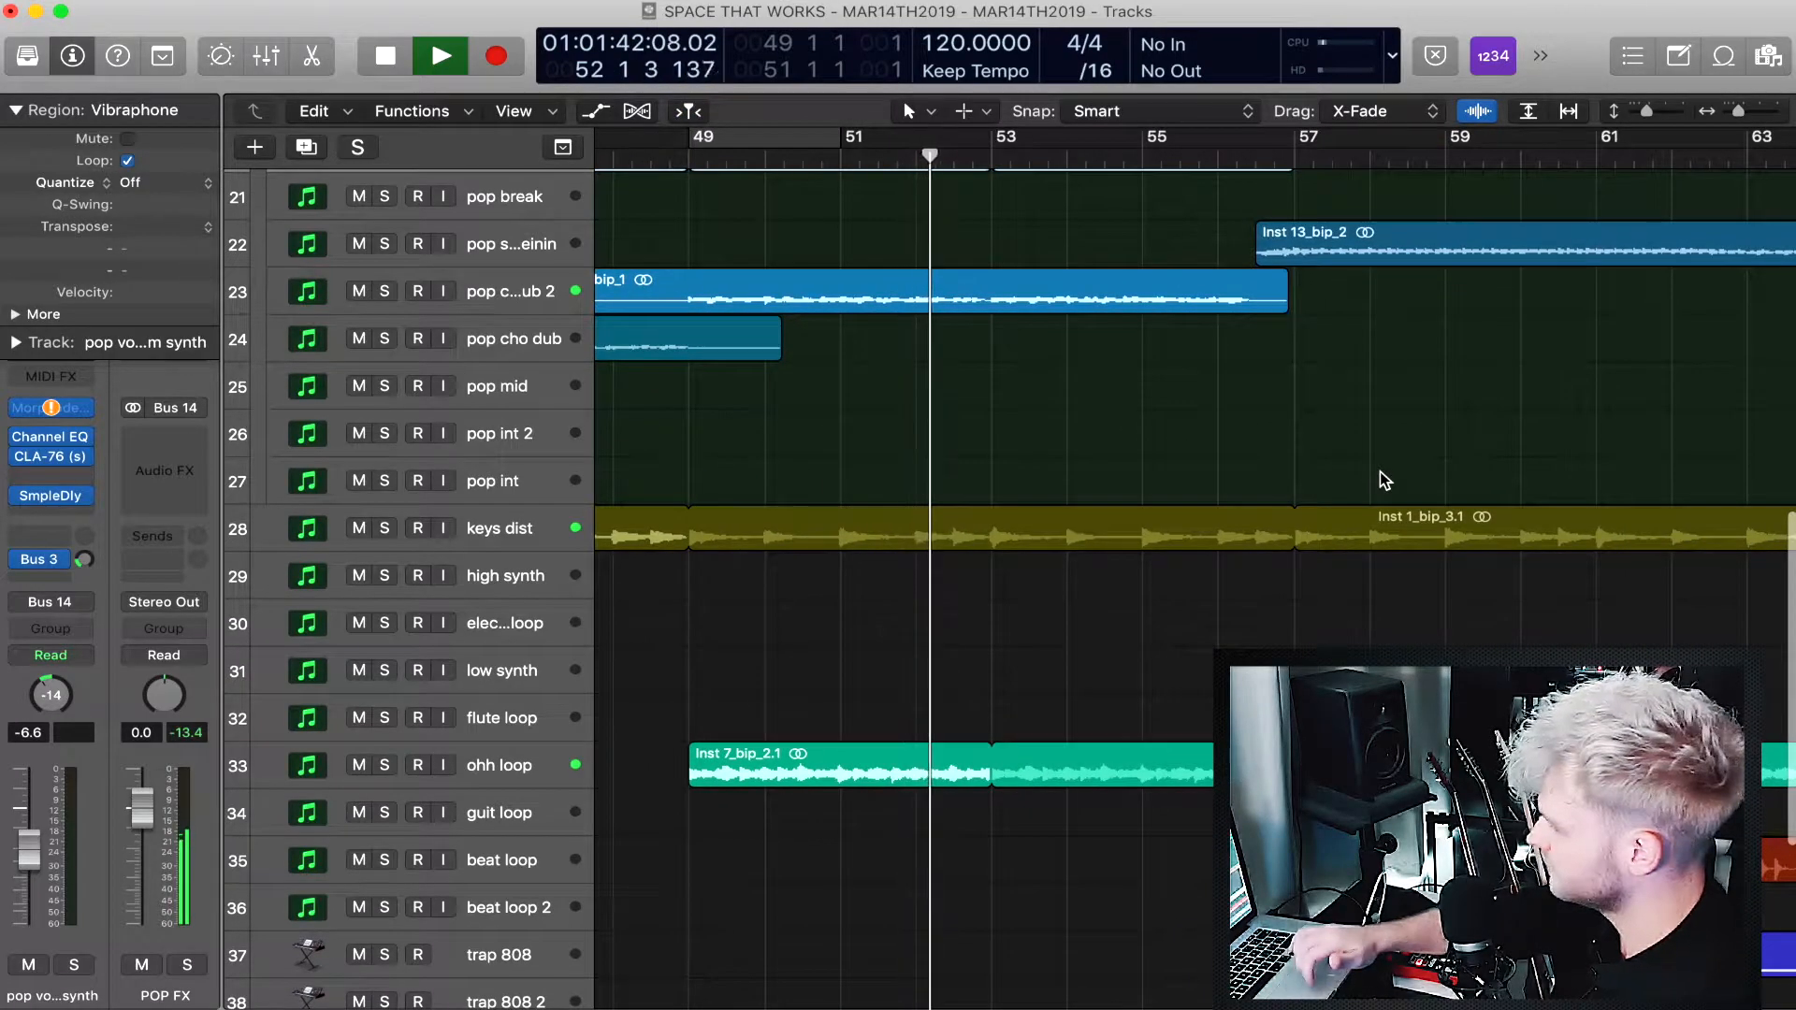
scroll(1379, 471, "down", 3)
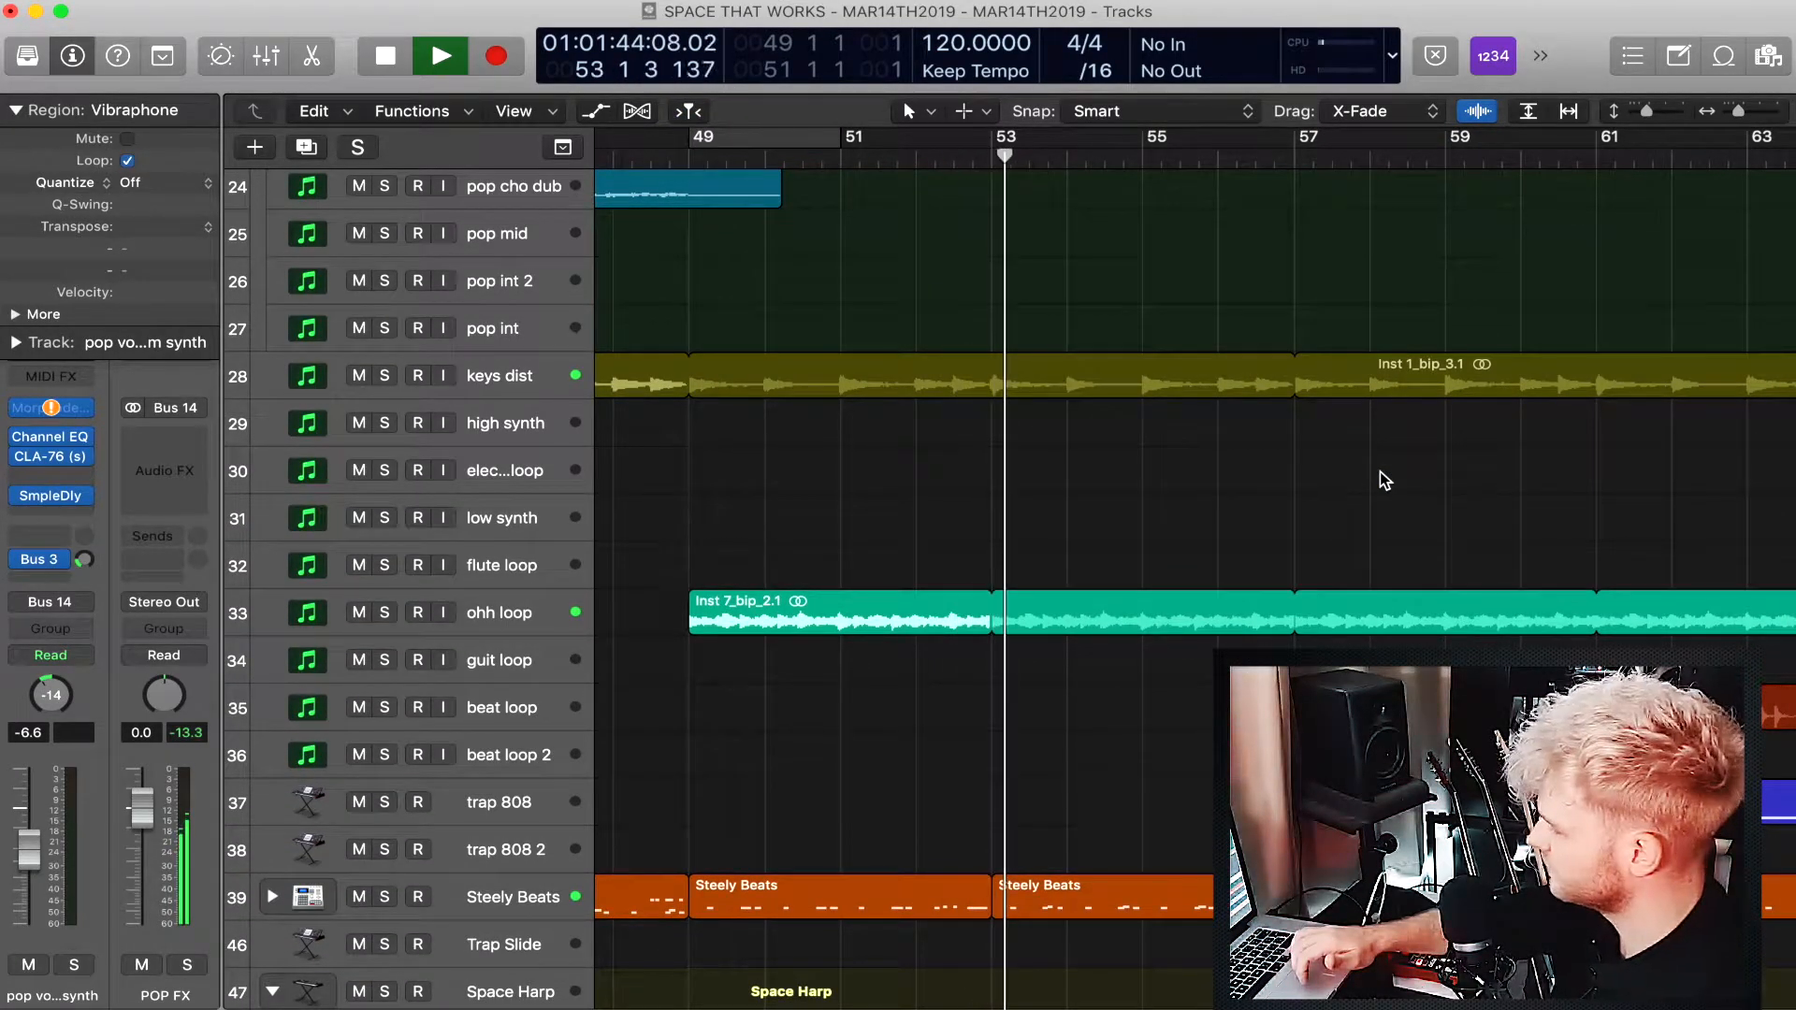
scroll(1378, 471, "down", 3)
scroll(1379, 471, "down", 2)
scroll(1379, 471, "up", 3)
scroll(1379, 471, "down", 3)
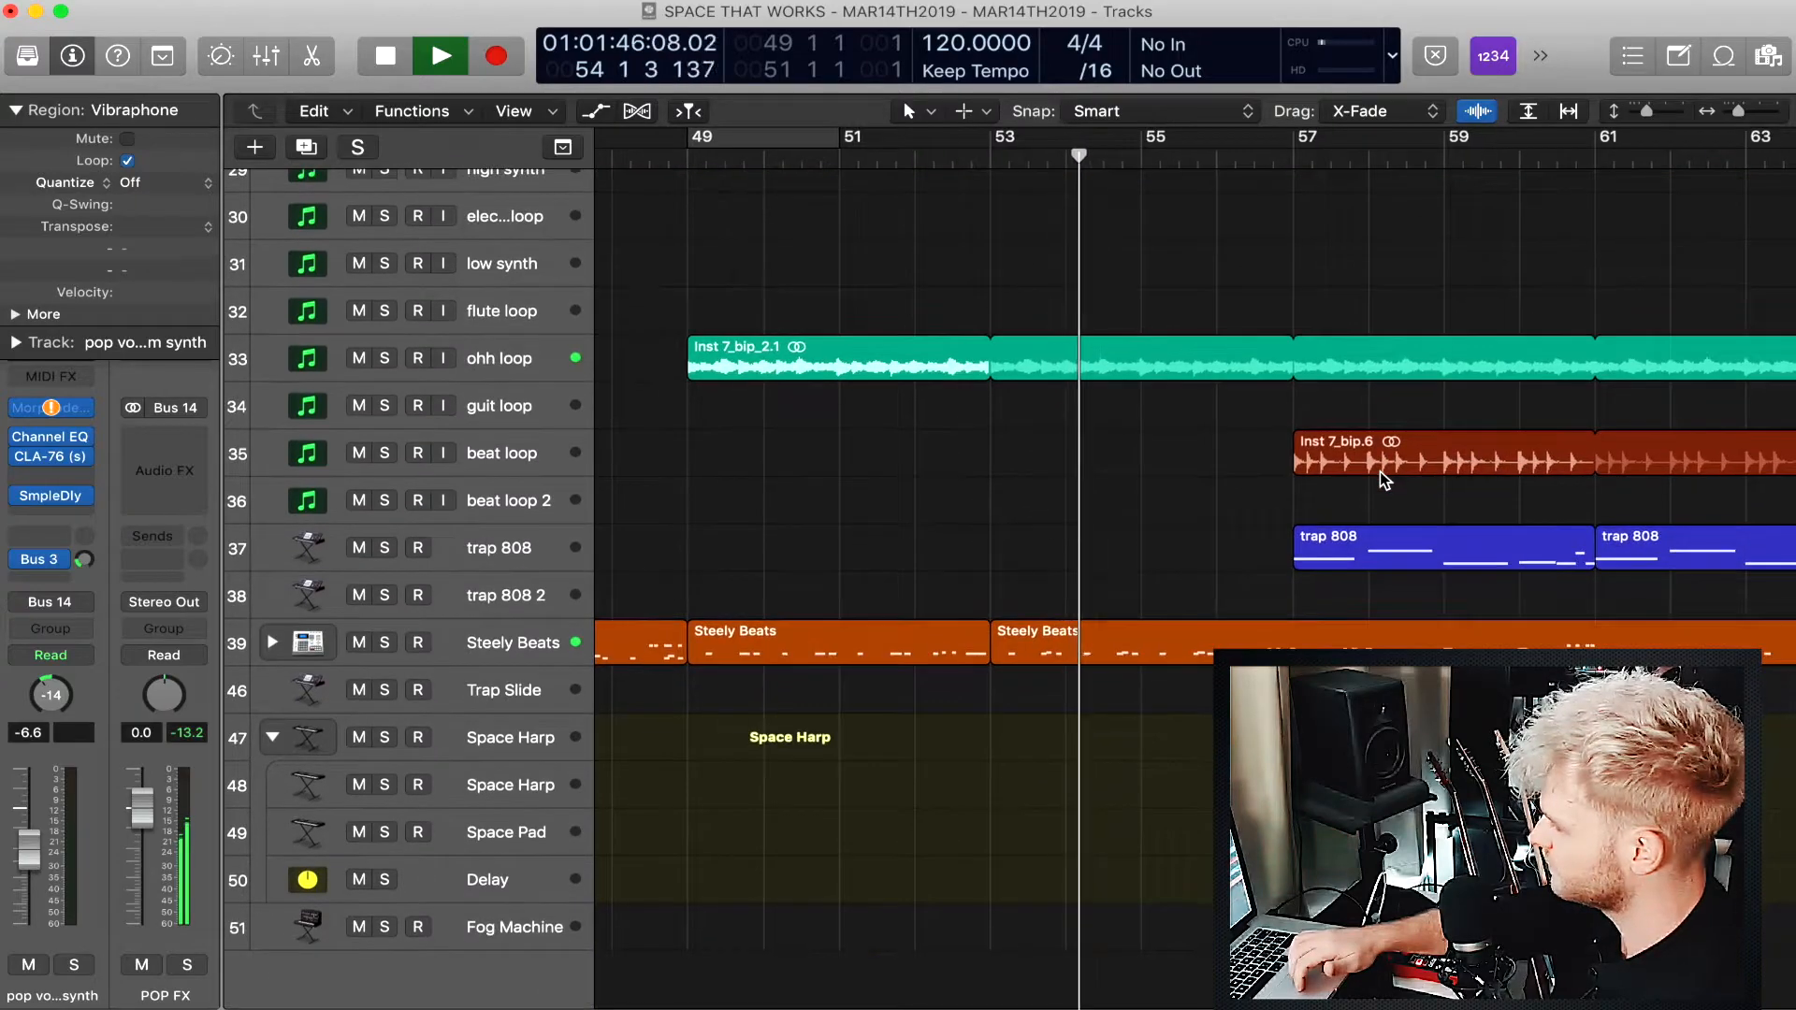
scroll(1379, 472, "right", 4)
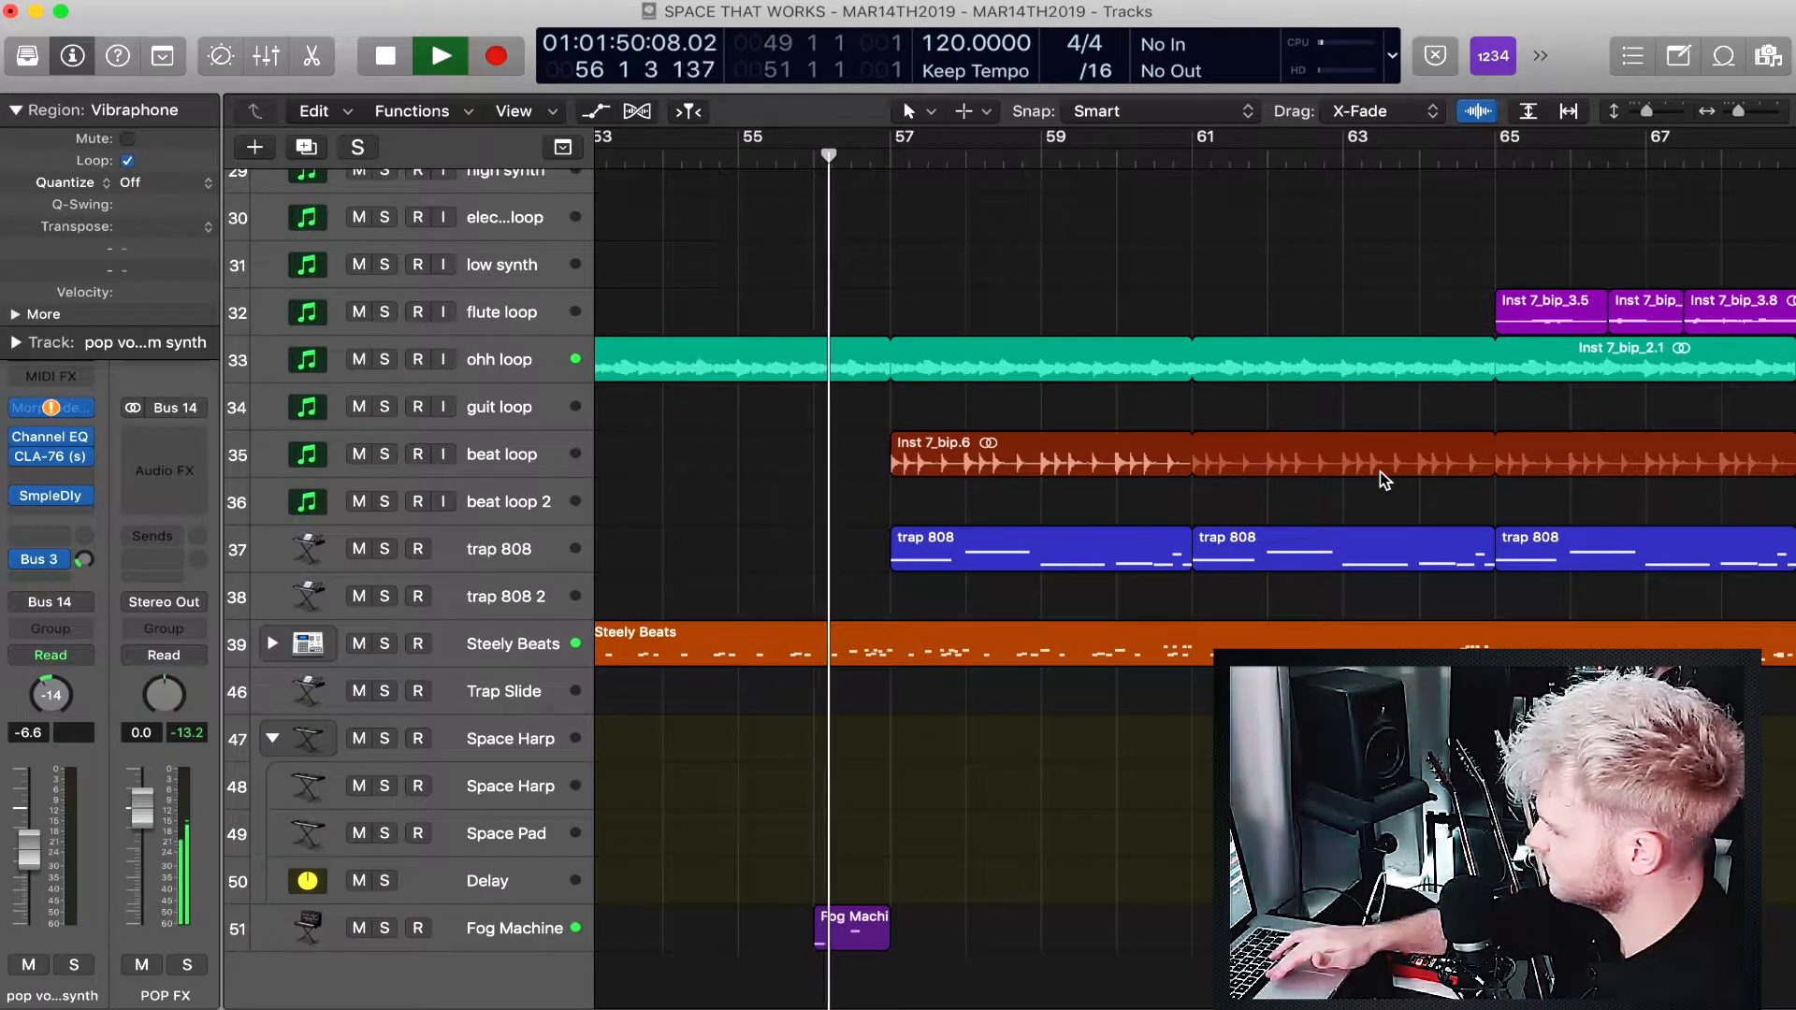
key("space")
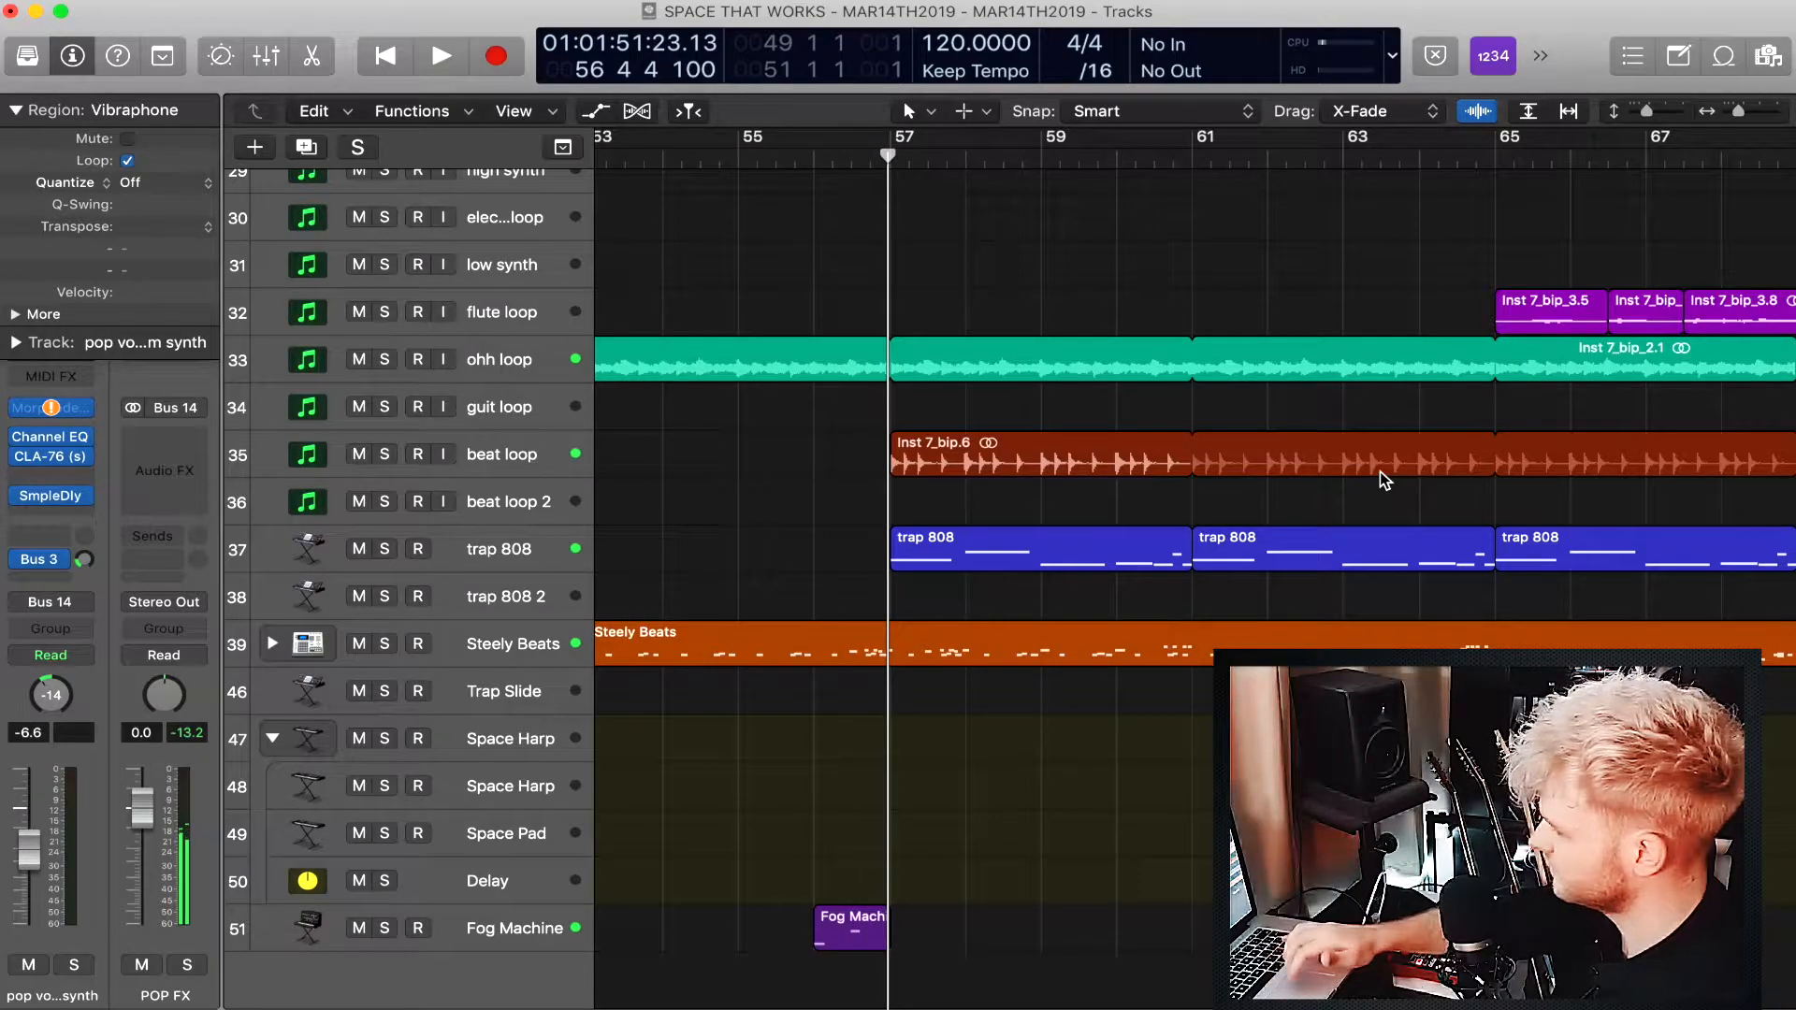
Solo track 22 in the POP FX stack and play it from the start of its region just before bar 57.
scroll(1023, 418, "up", 10)
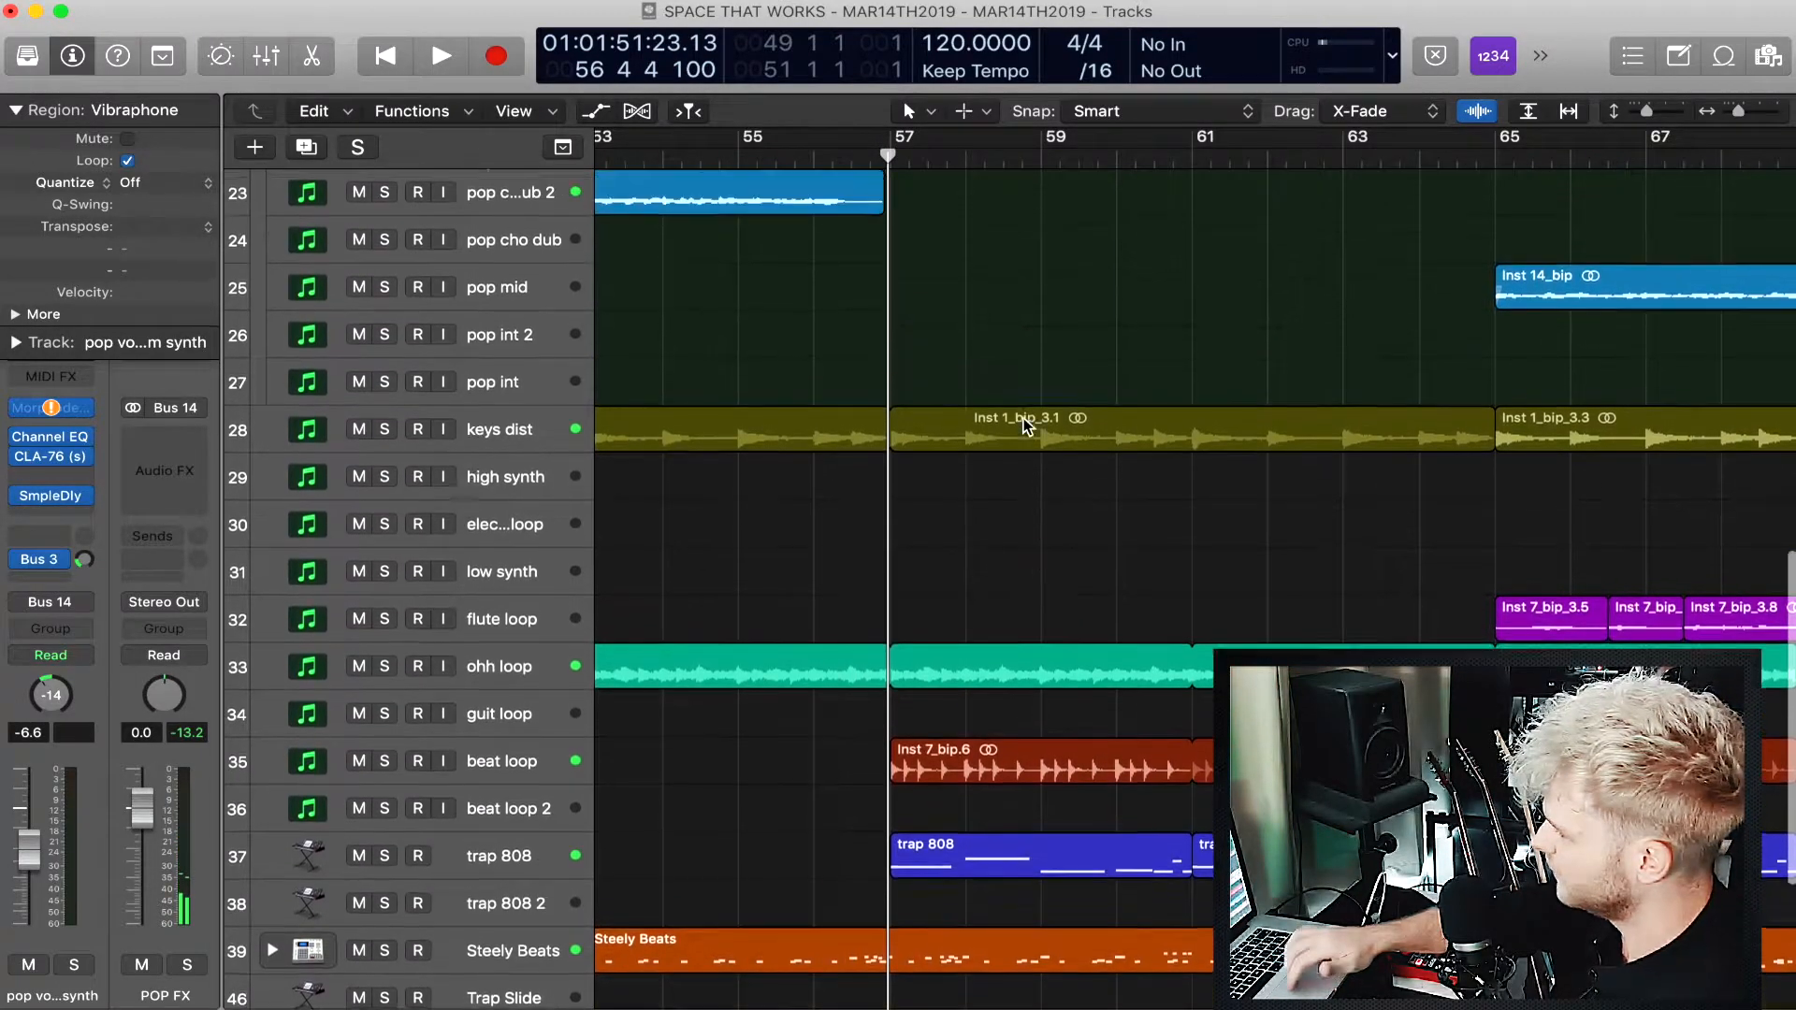
left_click(383, 394)
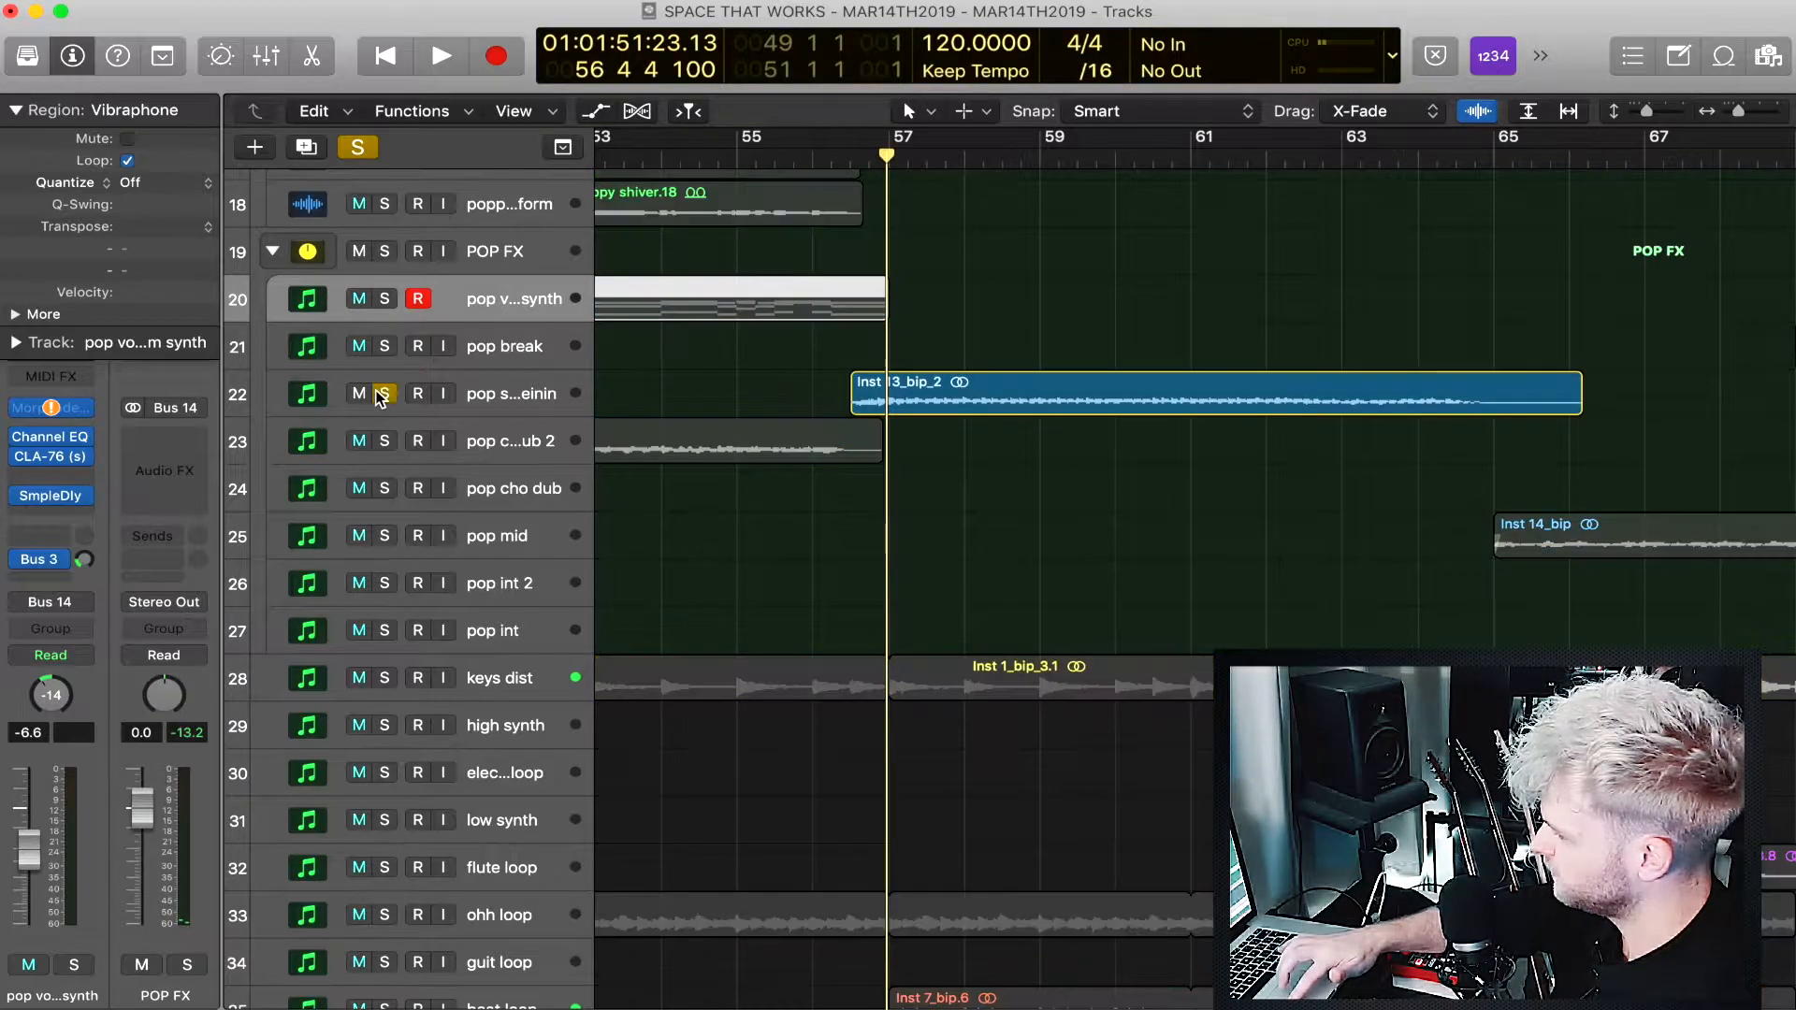
left_click(853, 152)
key("space")
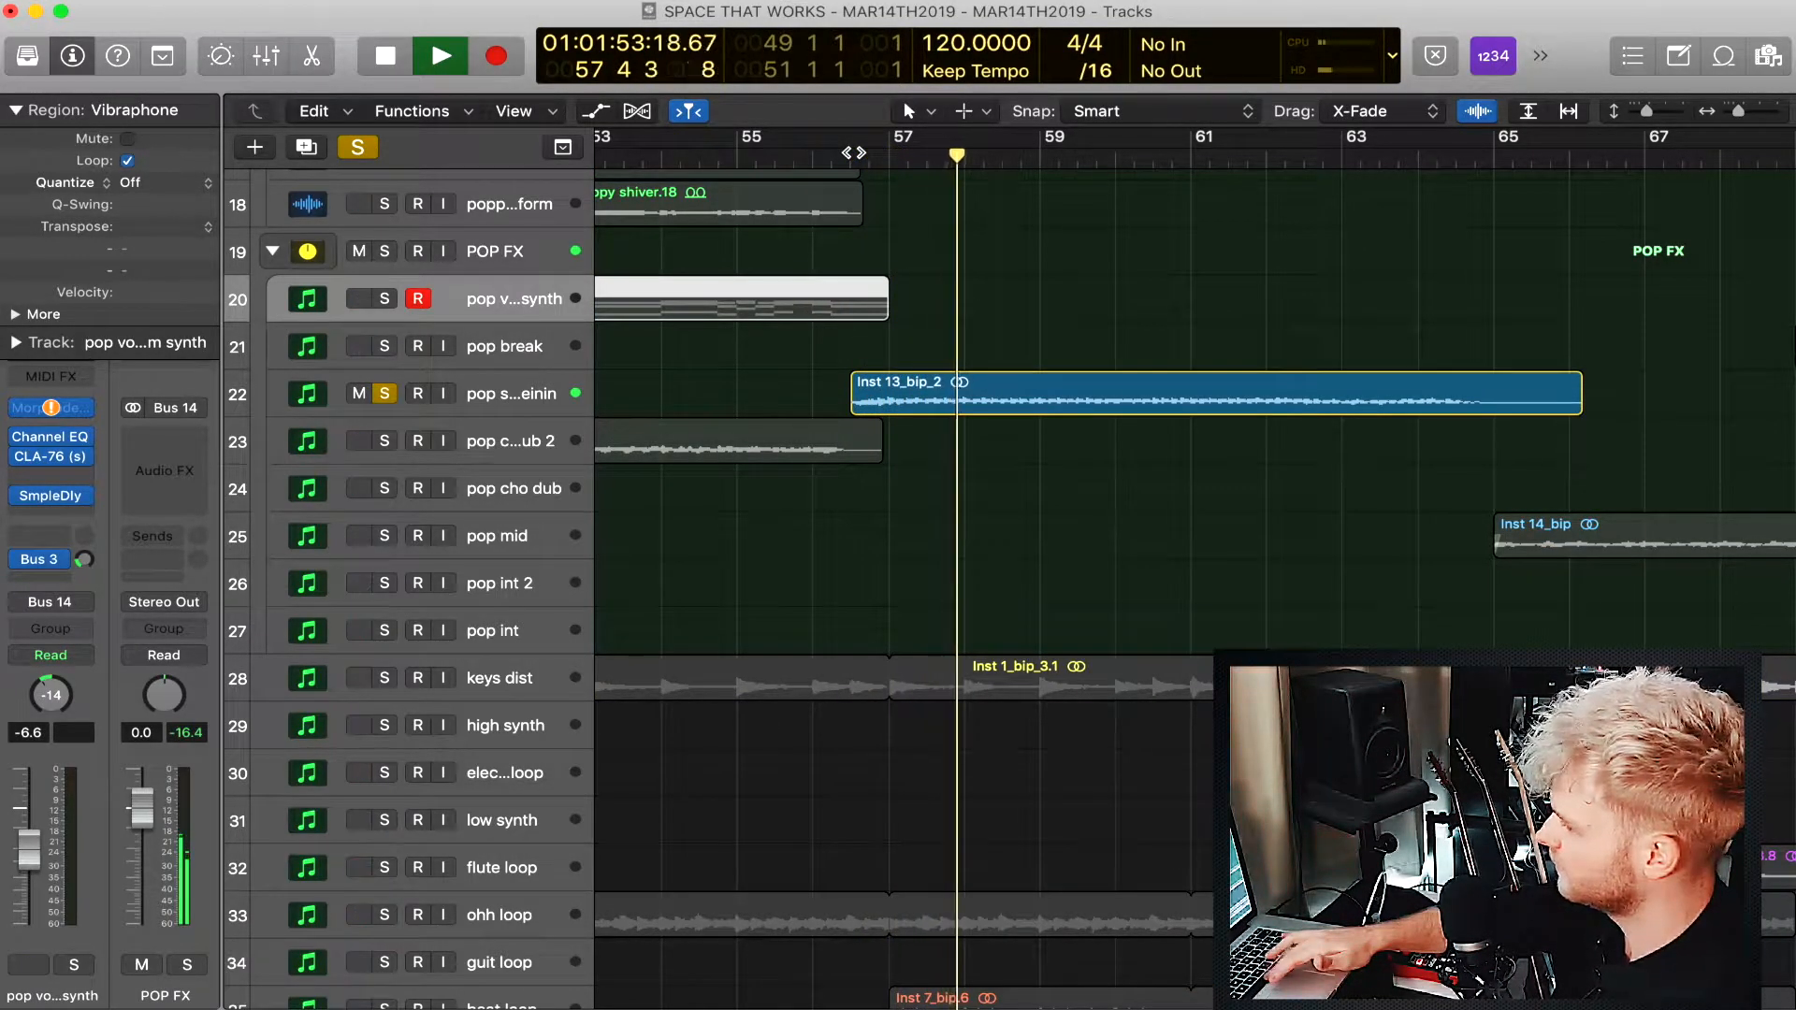
Clear the solo and play the full mix from just before bar 57, stopping at about bar 61.
left_click(357, 148)
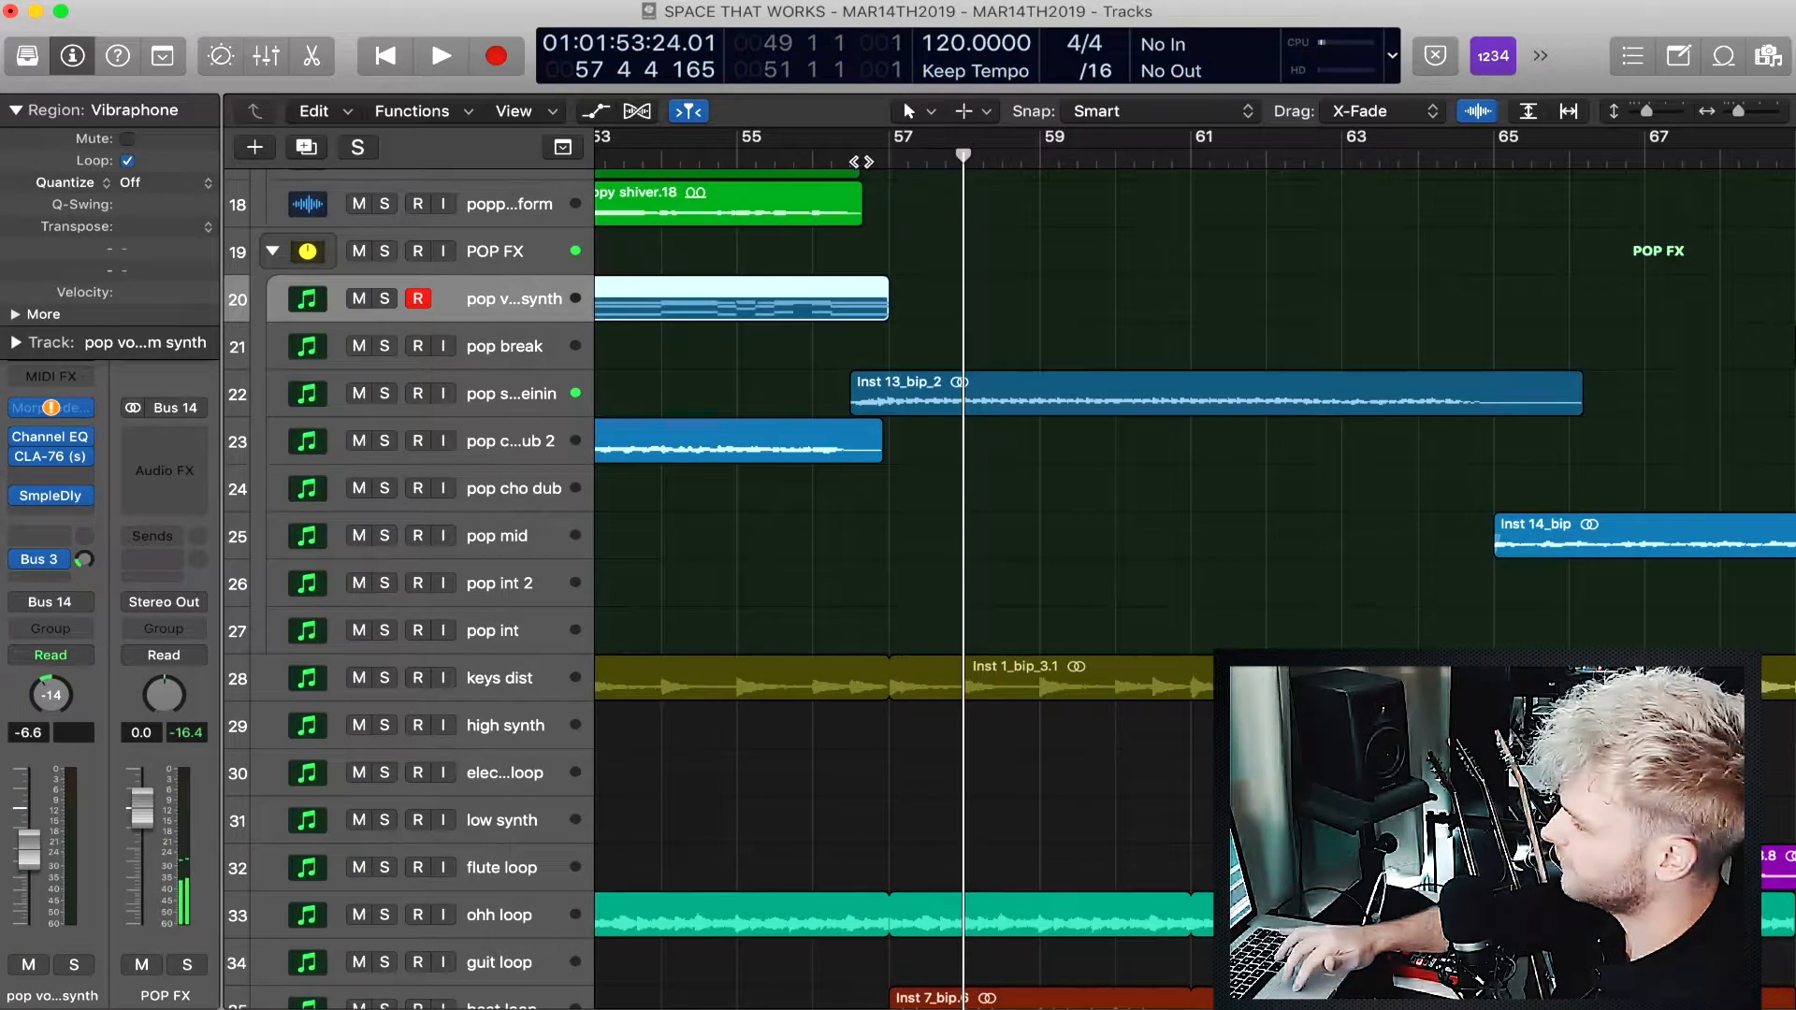
key("space")
scroll(1418, 449, "down", 3)
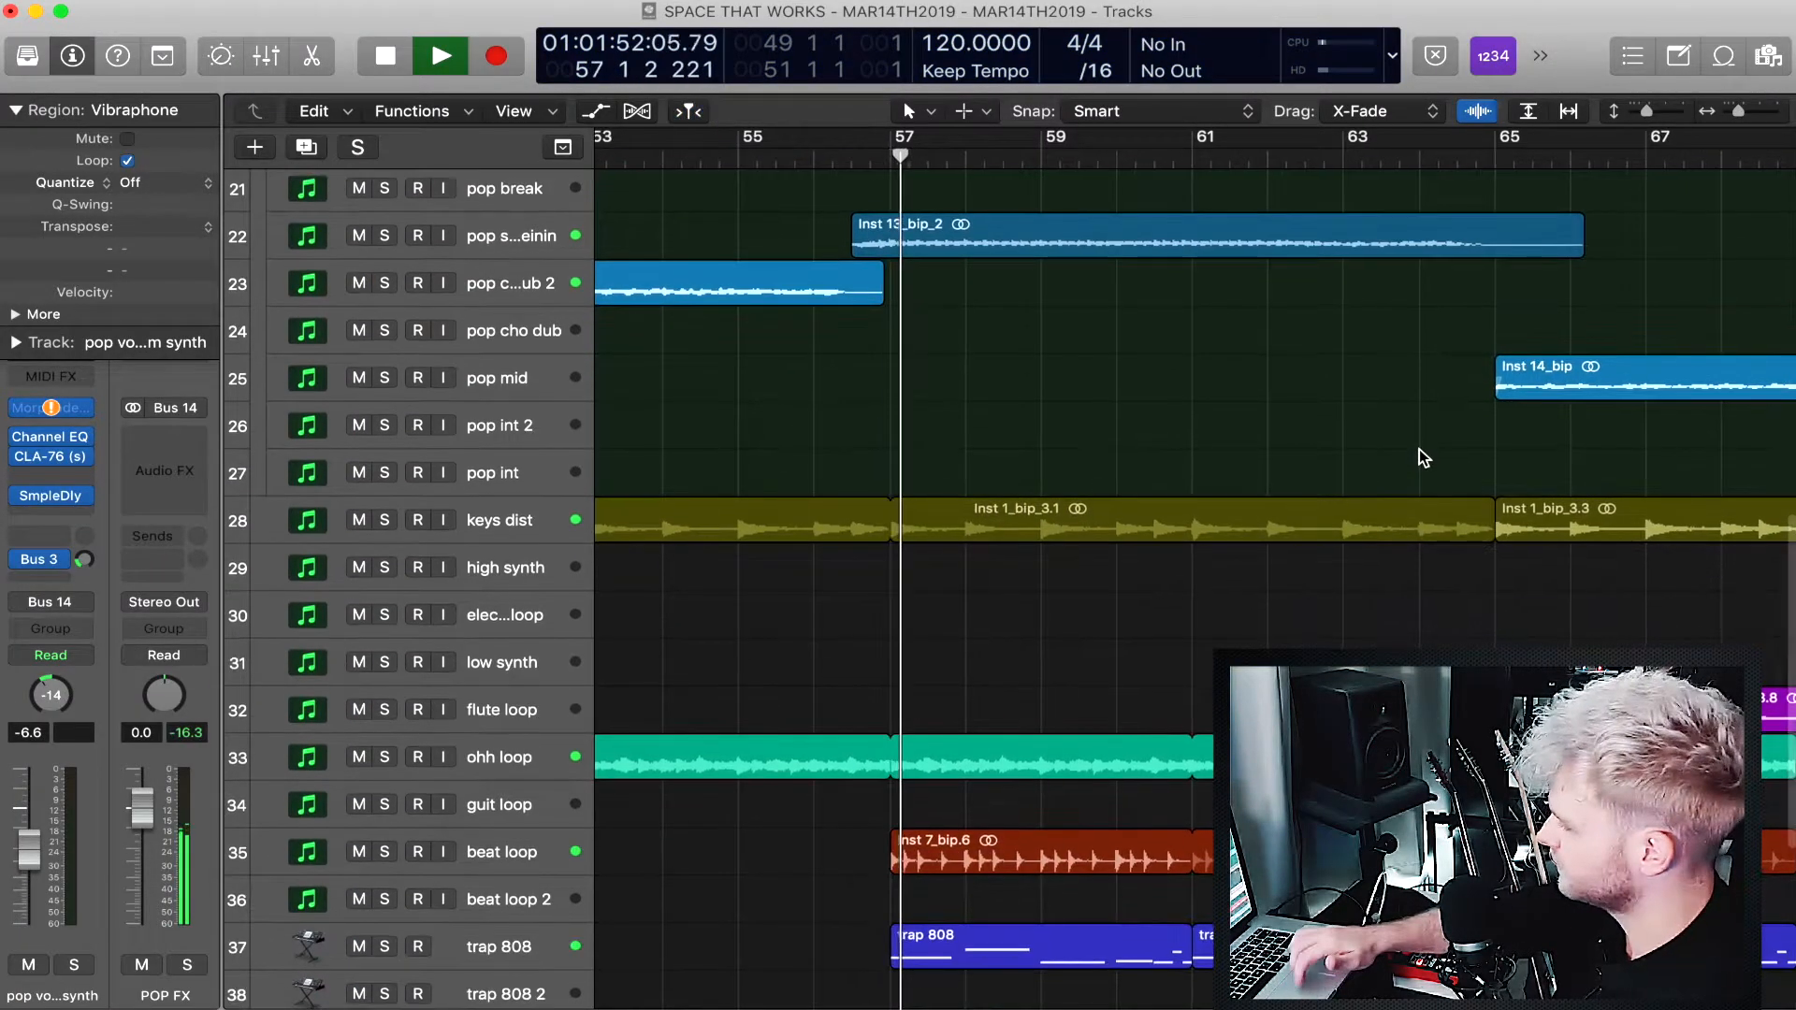
scroll(1419, 449, "down", 4)
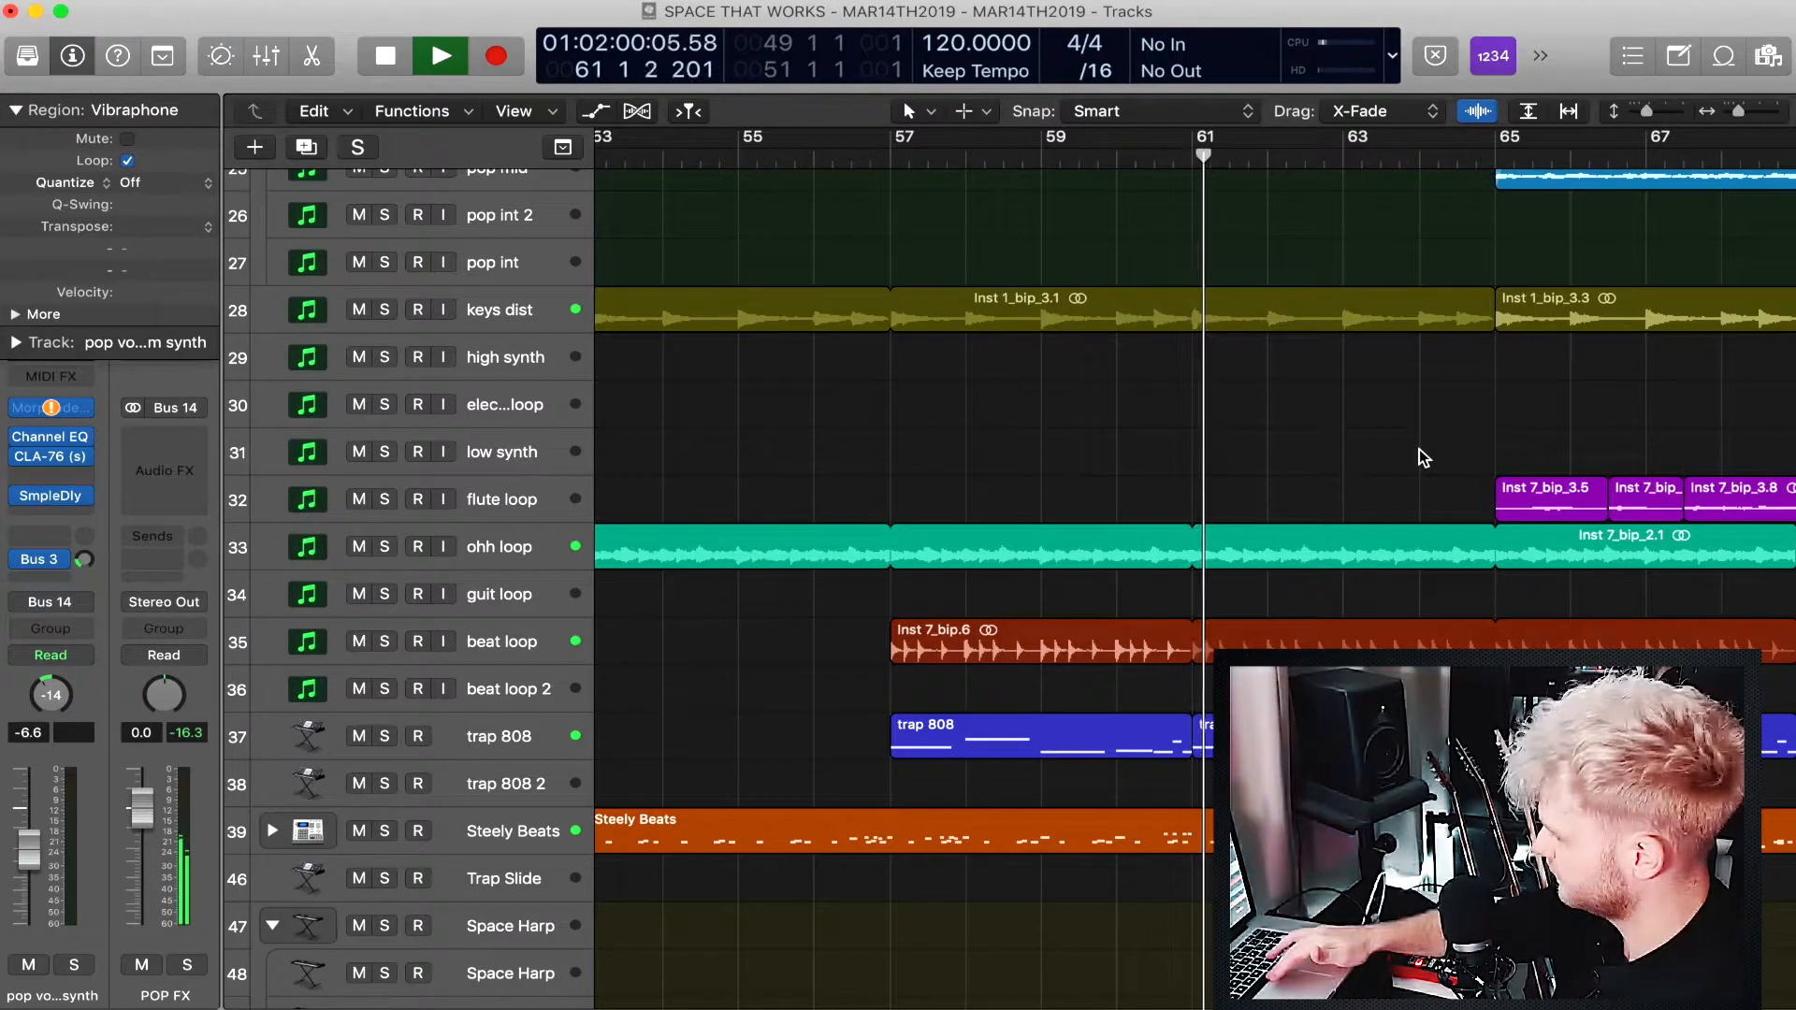
key("space")
Solo the flute loop on track 32 and play it from bar 65 to about bar 67.
scroll(1418, 449, "right", 10)
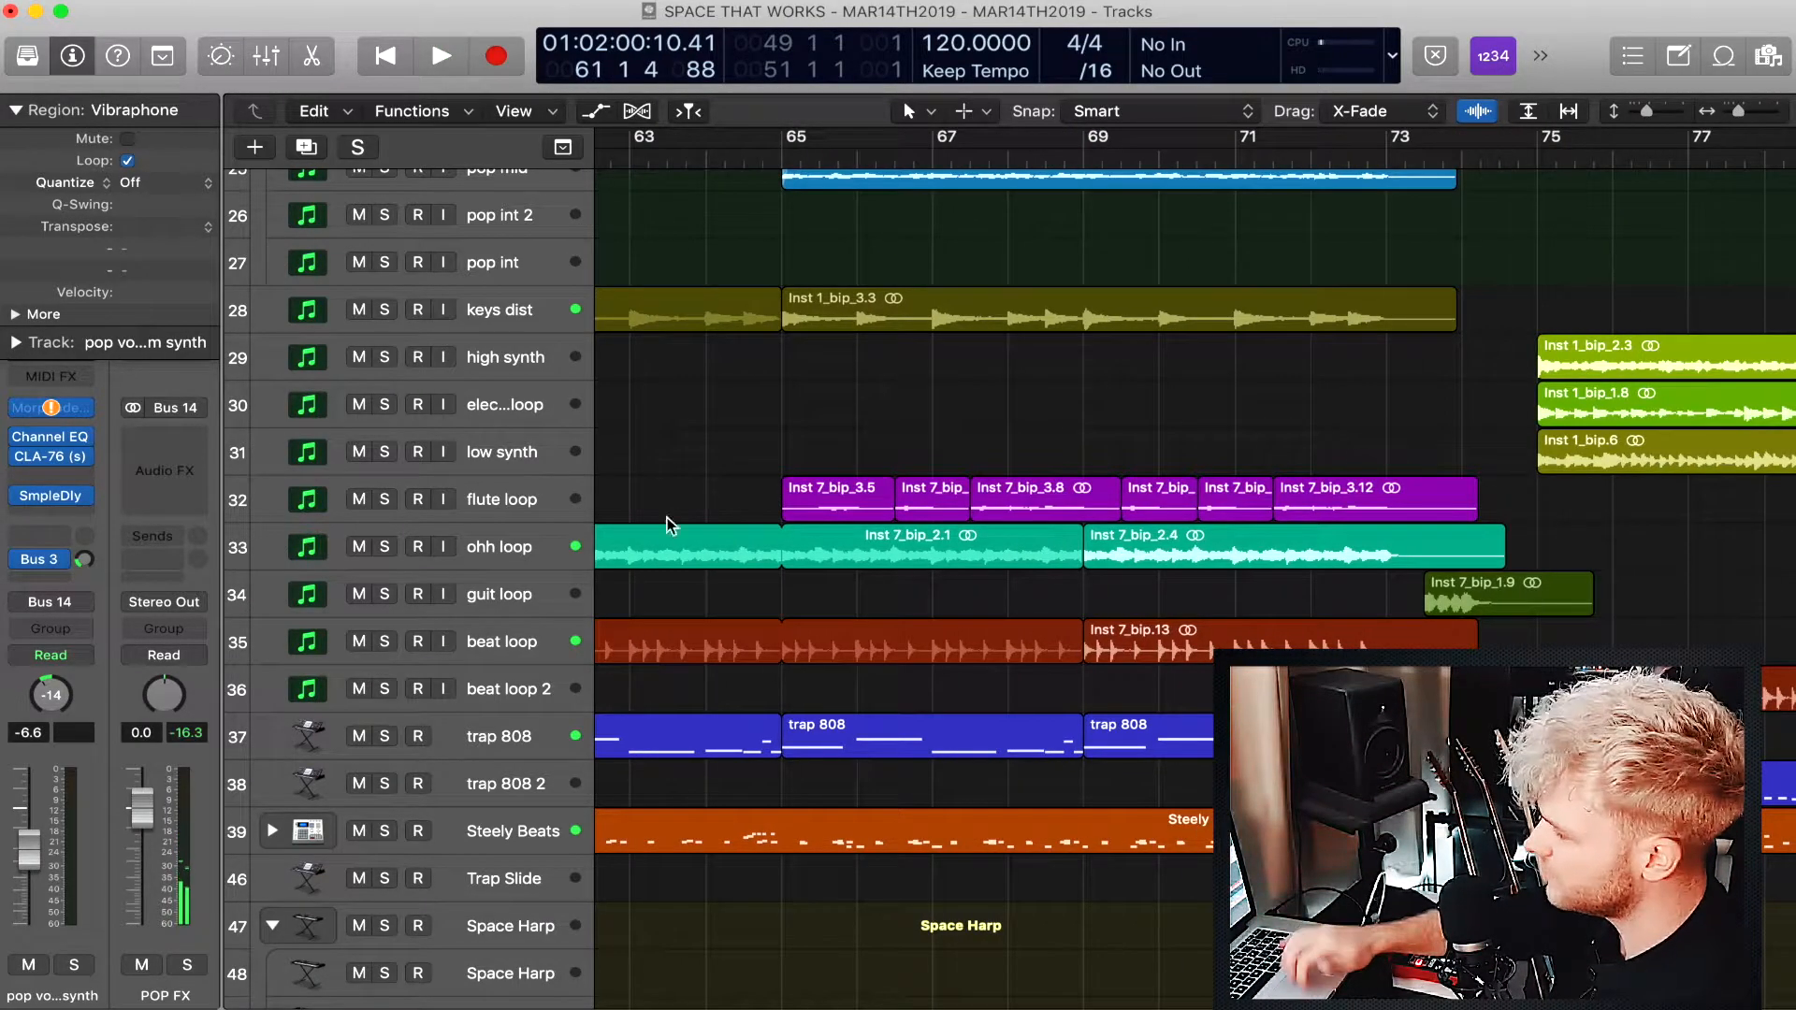
left_click(384, 501)
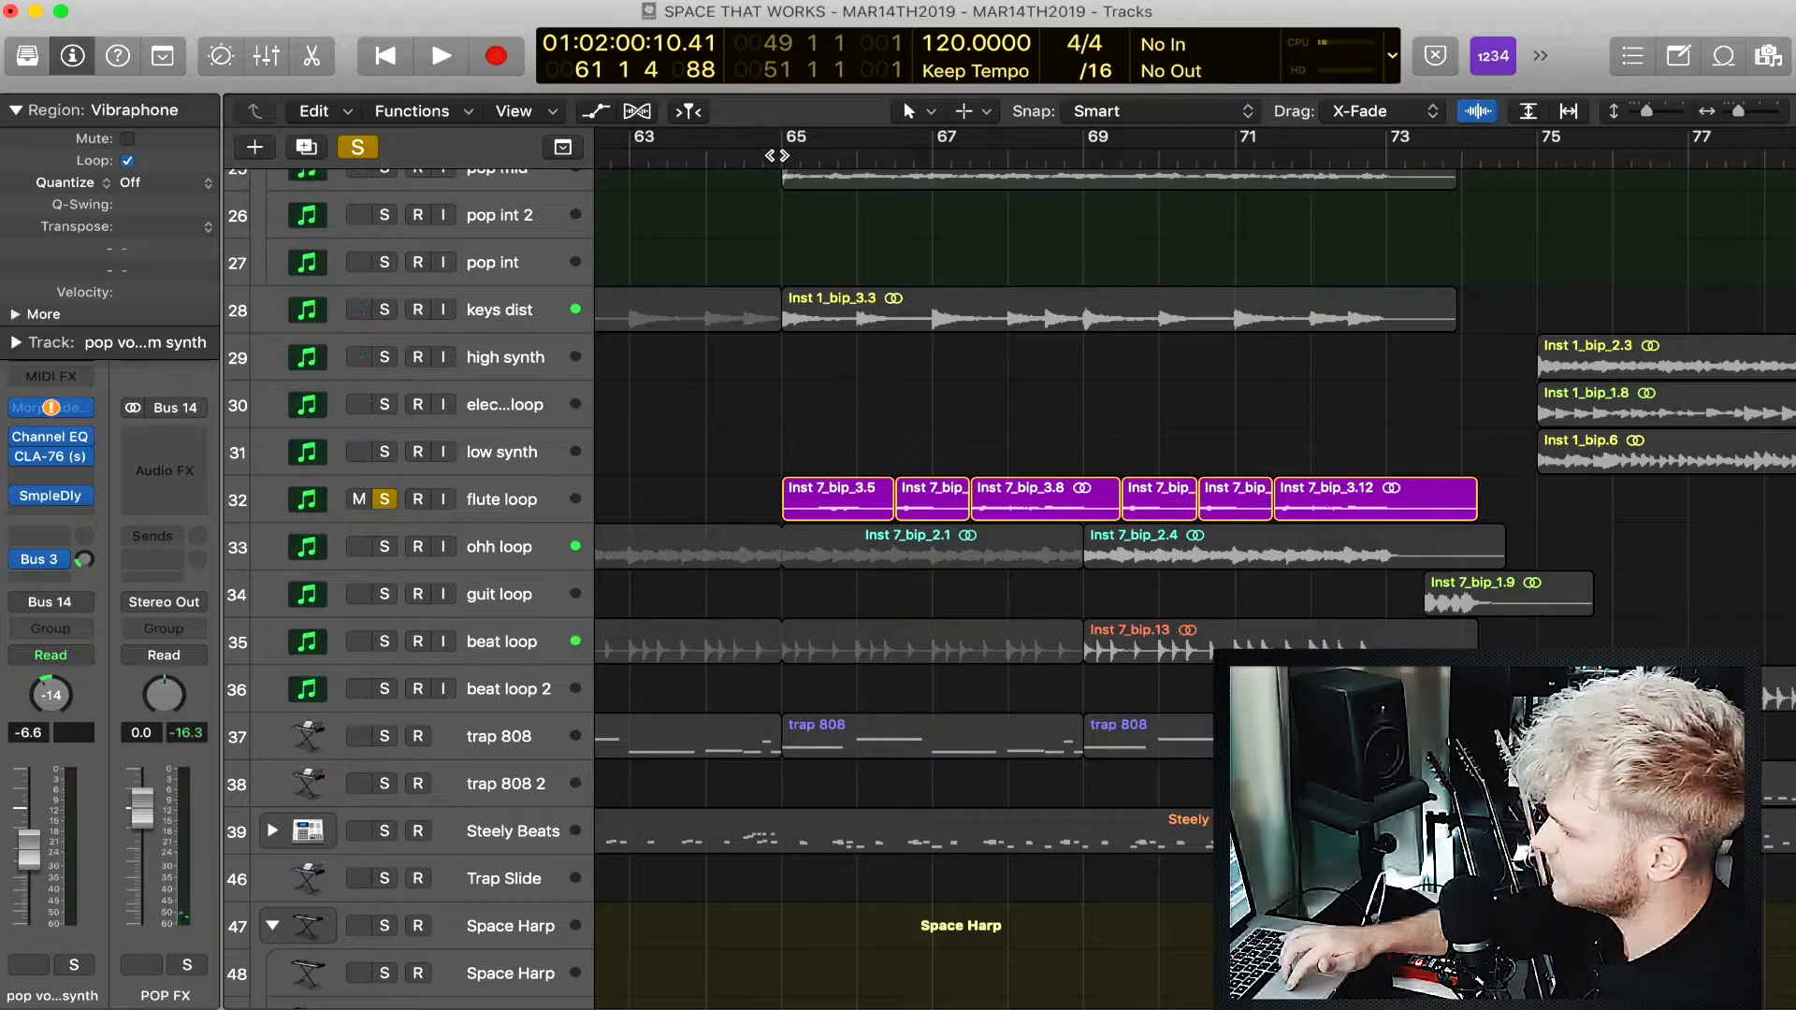
key("space")
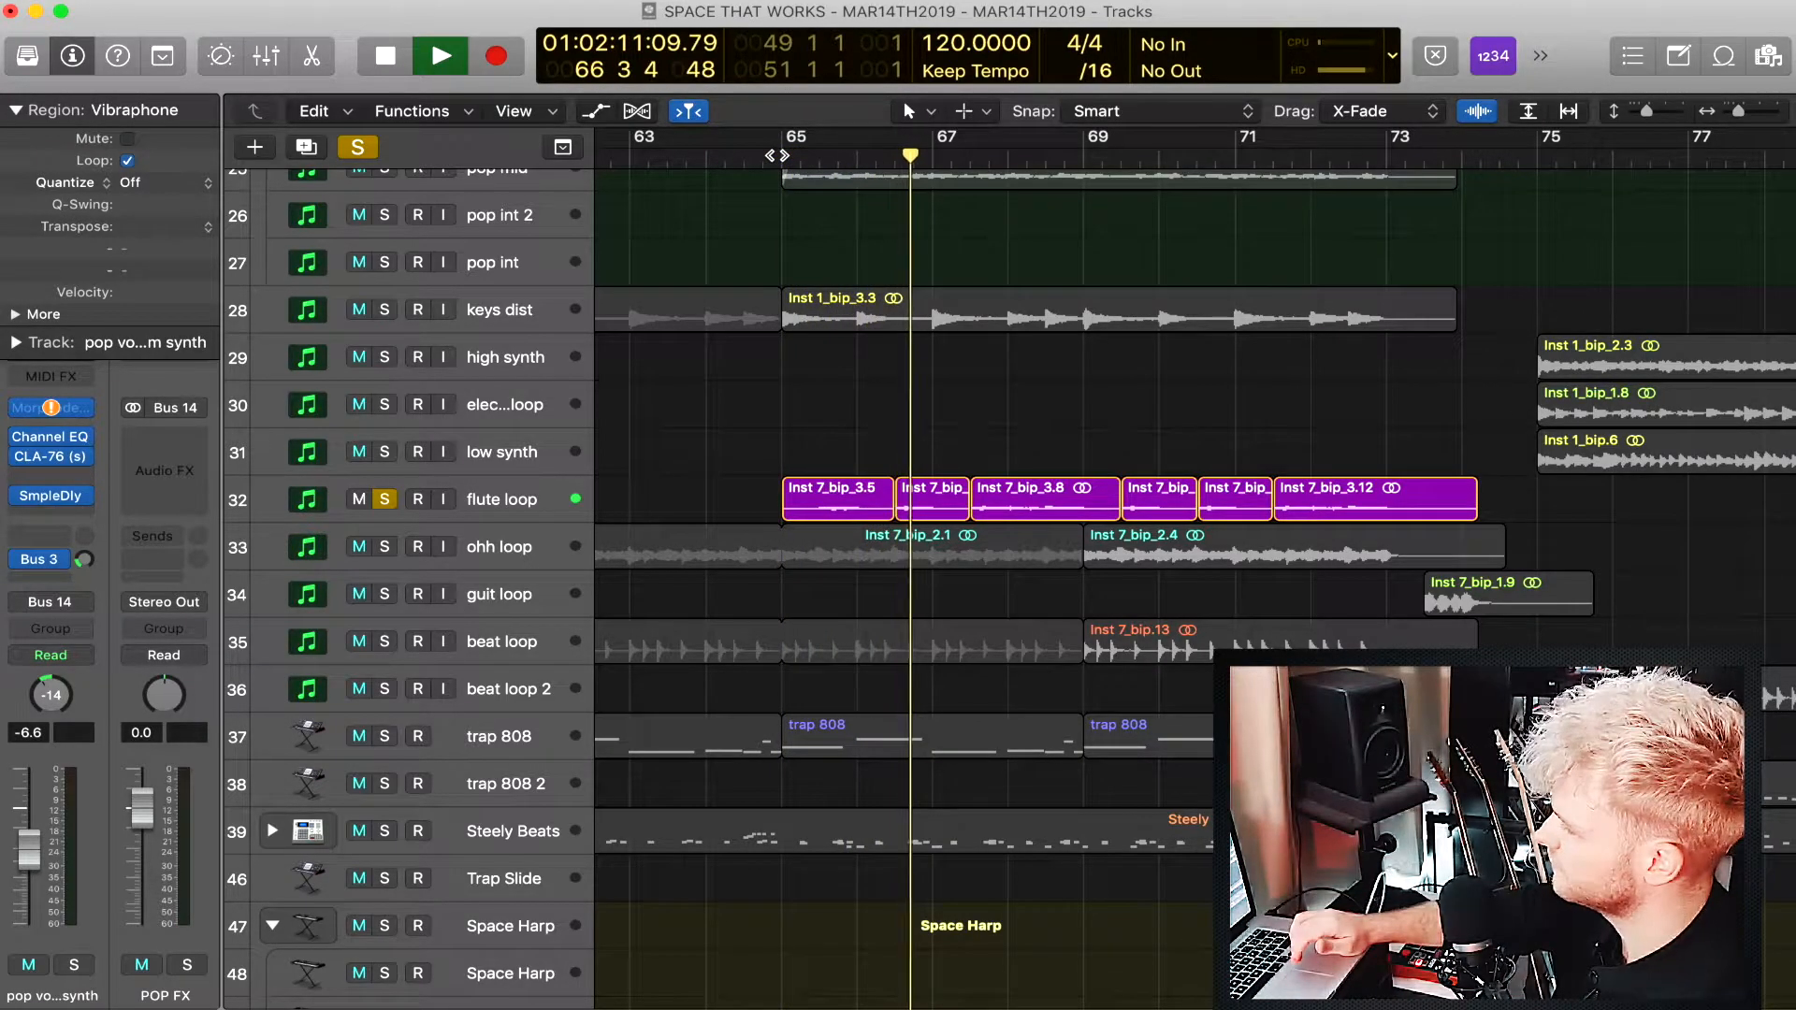
key("space")
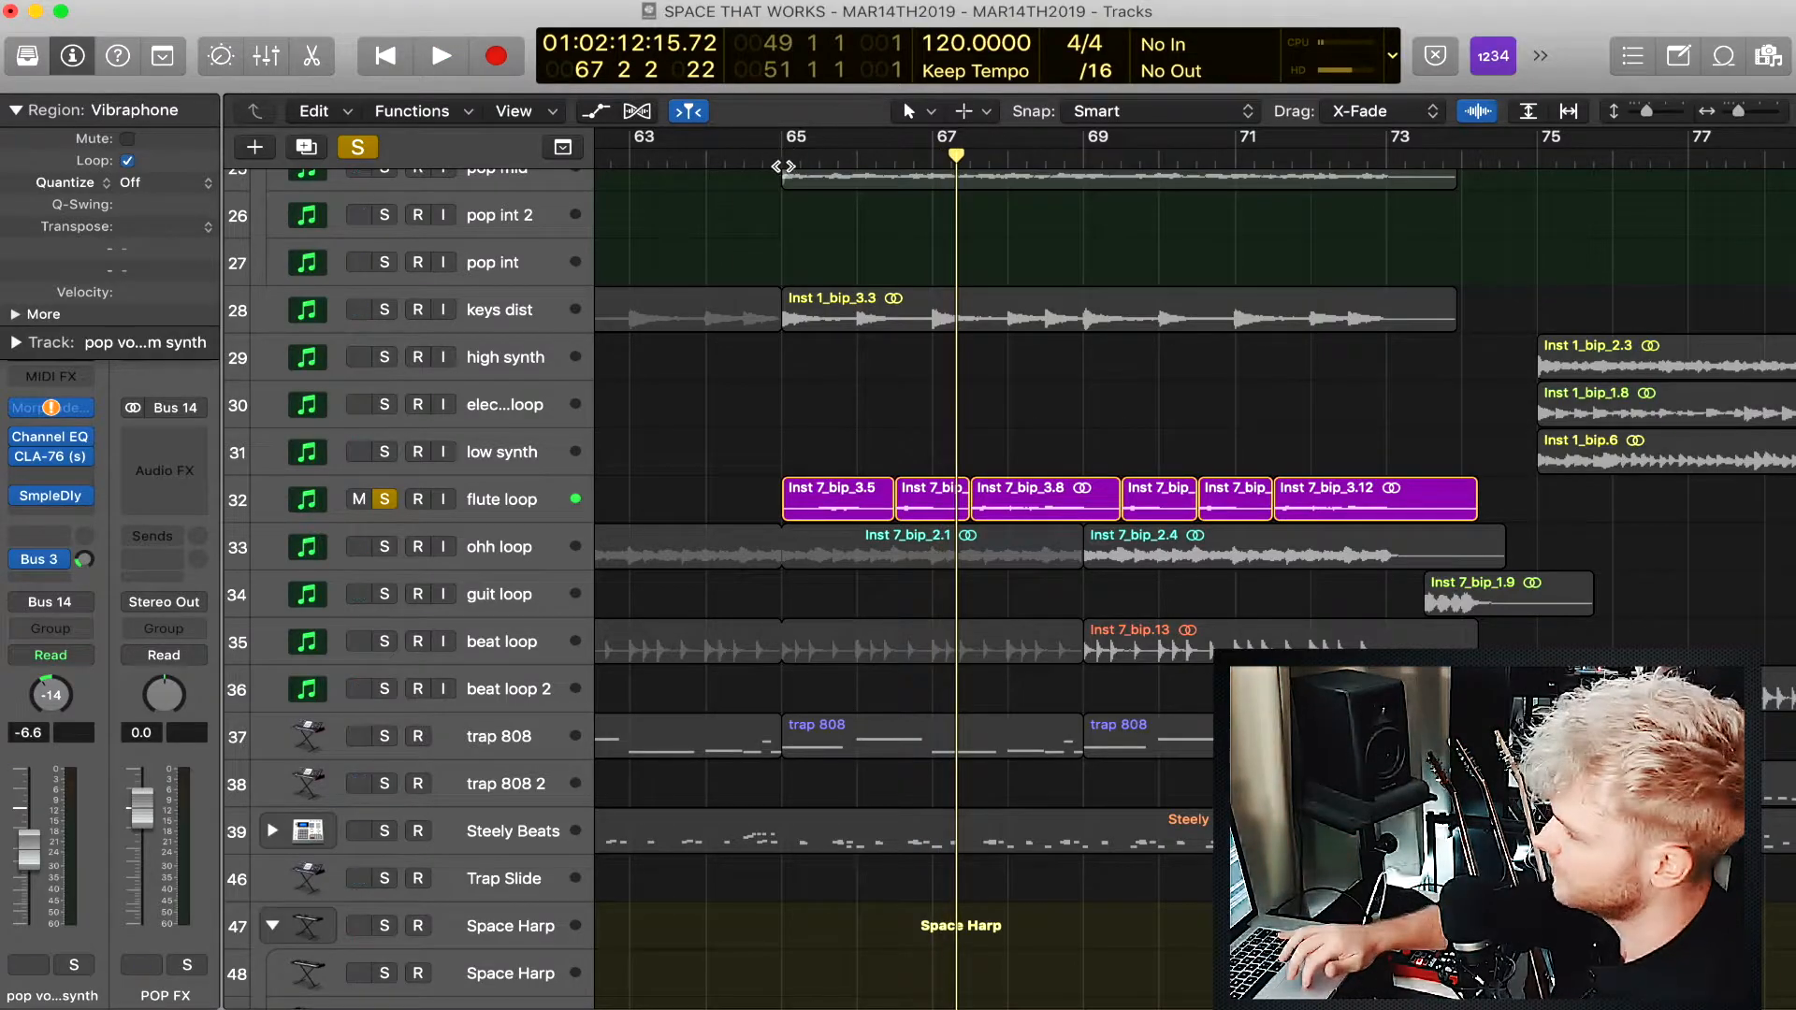
Clear the flute loop solo and play the full mix from bar 65, stopping at about bar 69.
left_click(359, 148)
key("space")
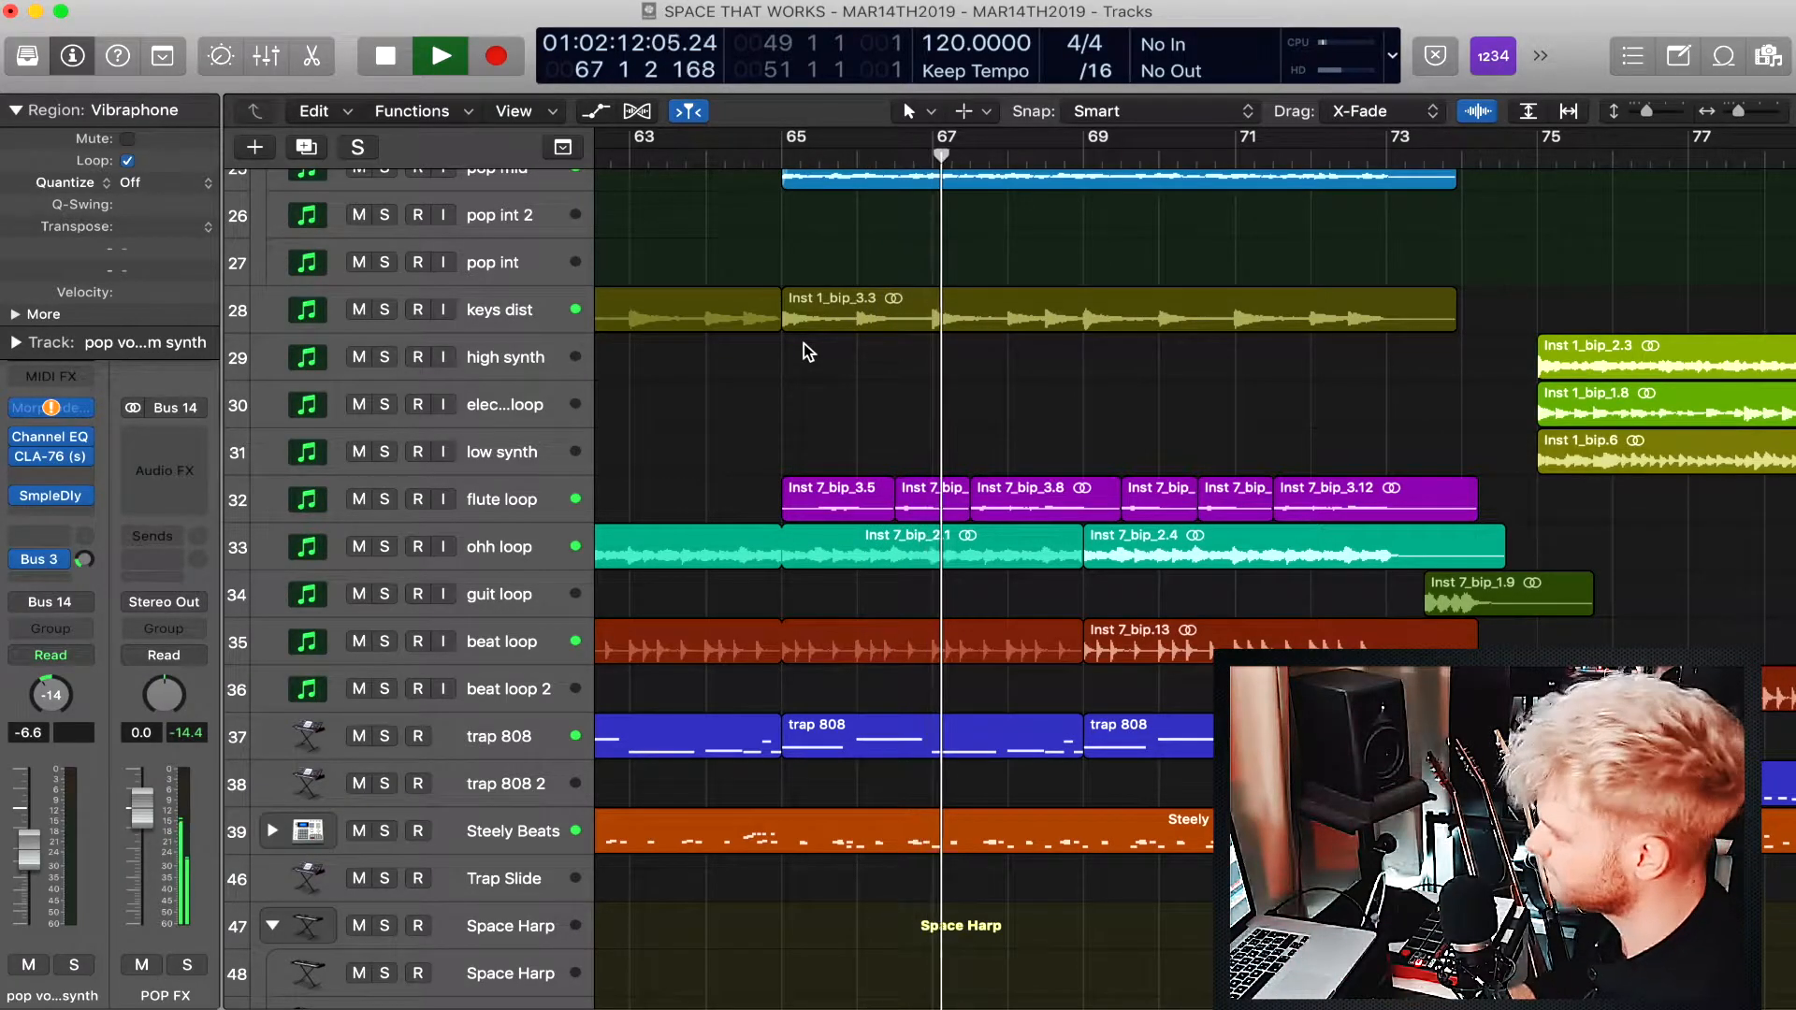
scroll(805, 344, "up", 5)
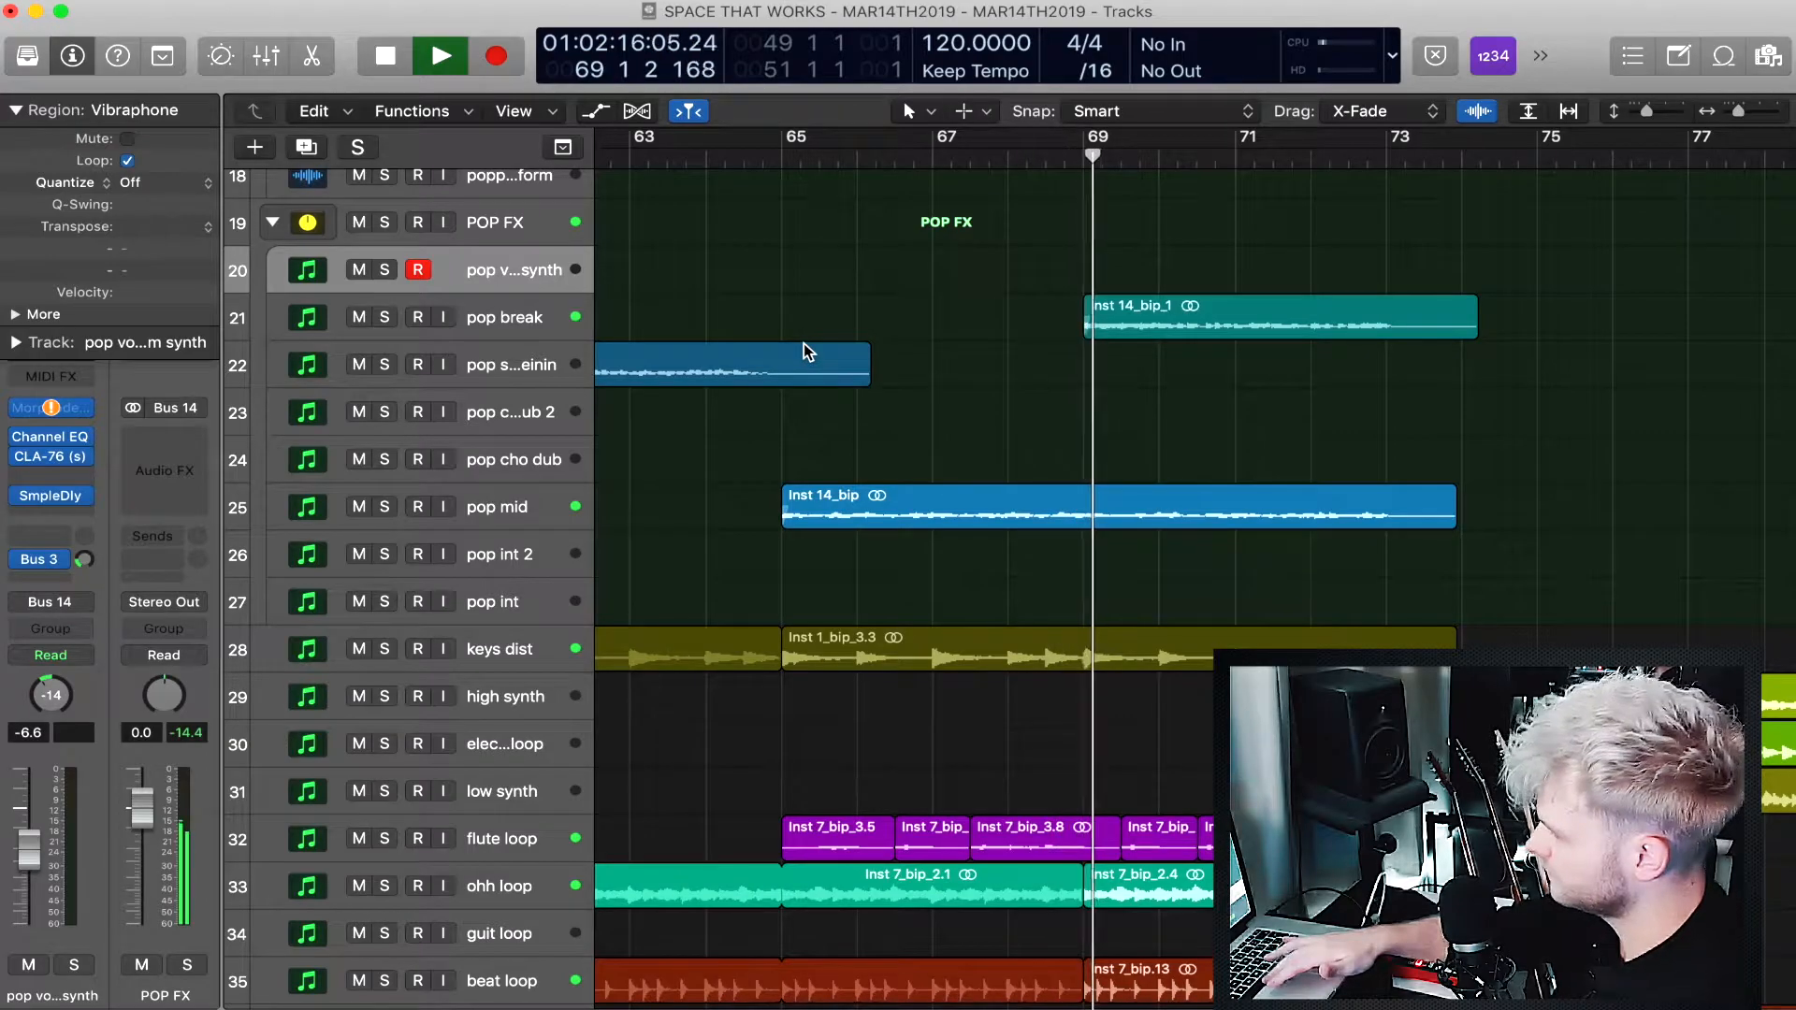
key("space")
Solo the pop break track on track 21 and play it from bar 69, stopping just before bar 73.
left_click(489, 324)
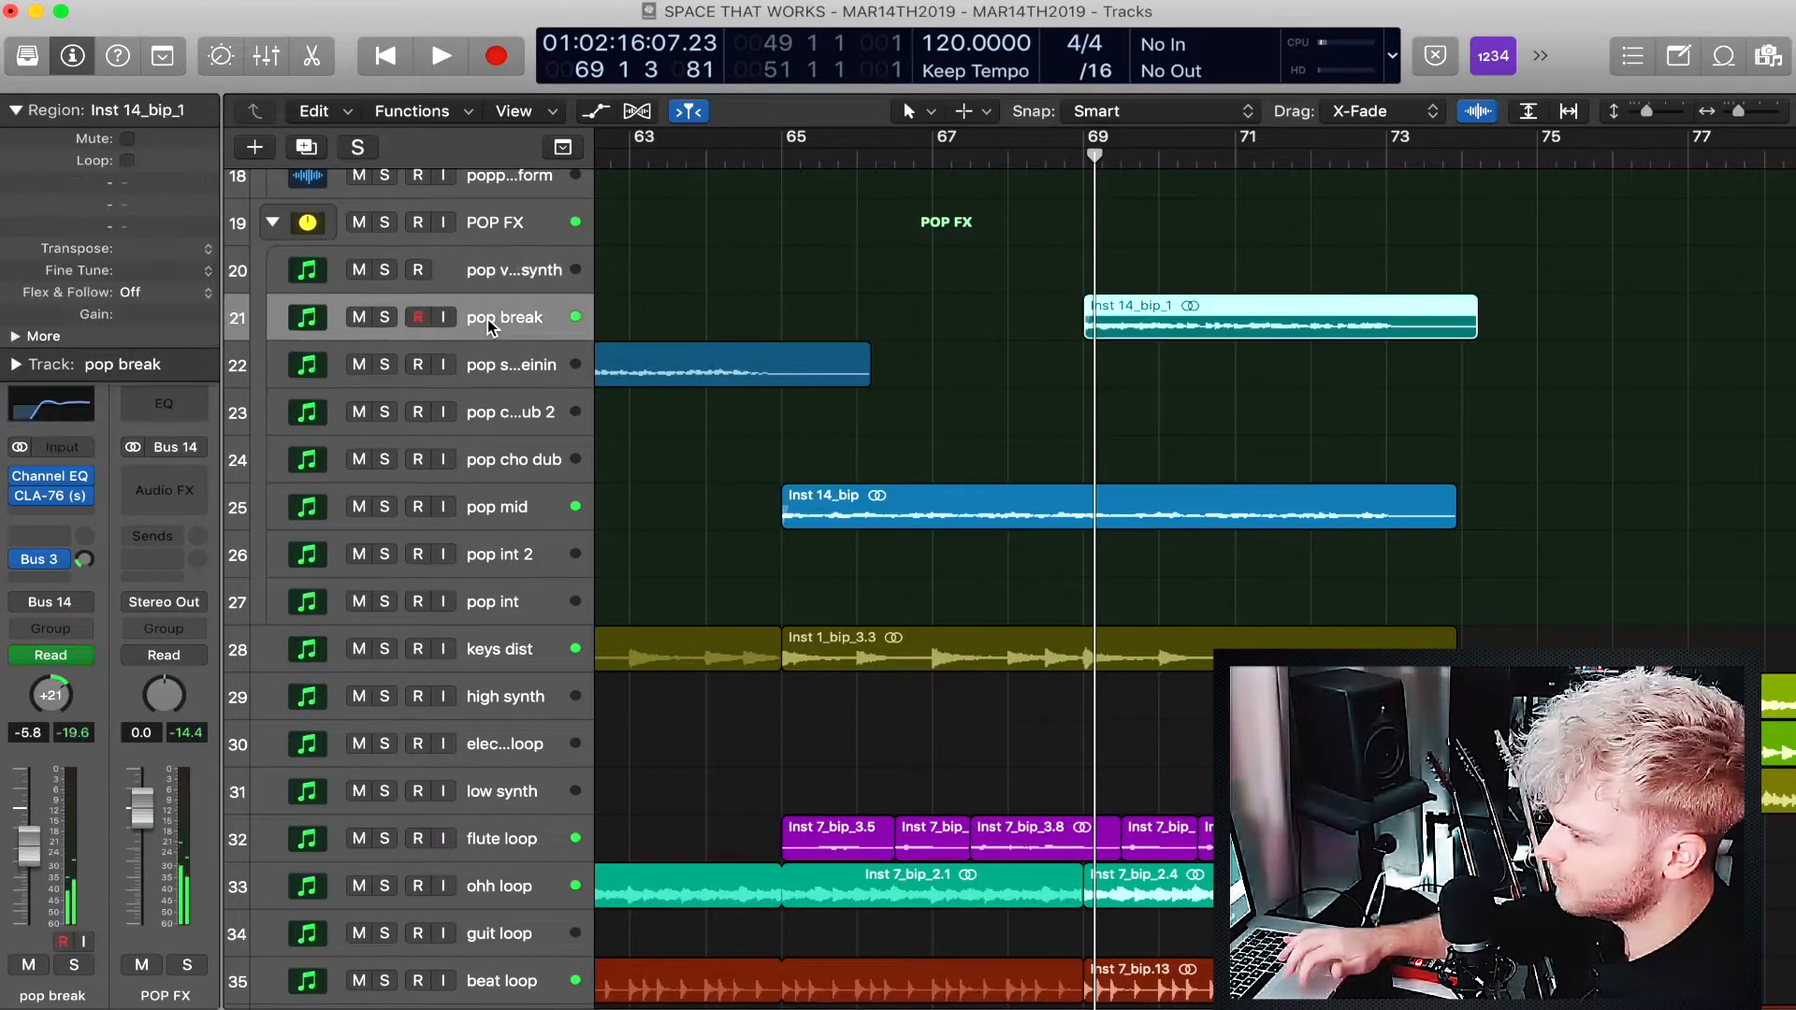
left_click(385, 318)
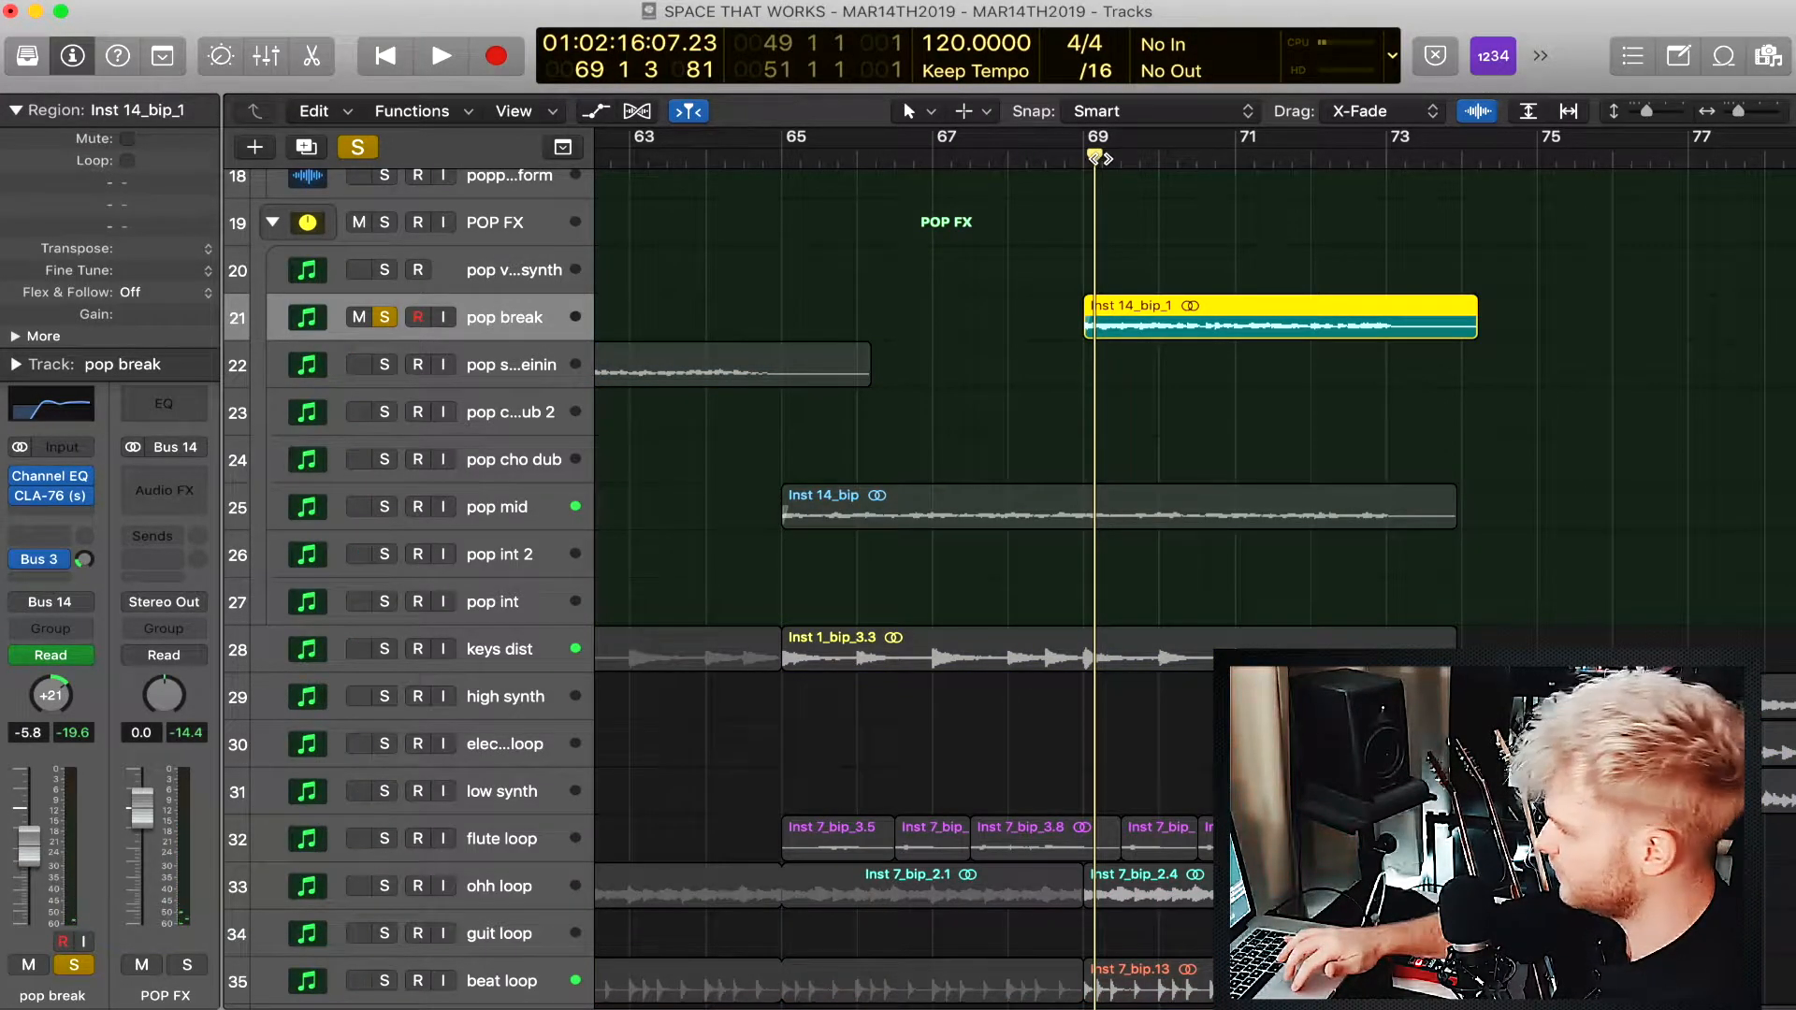
scroll(1101, 159, "right", 5)
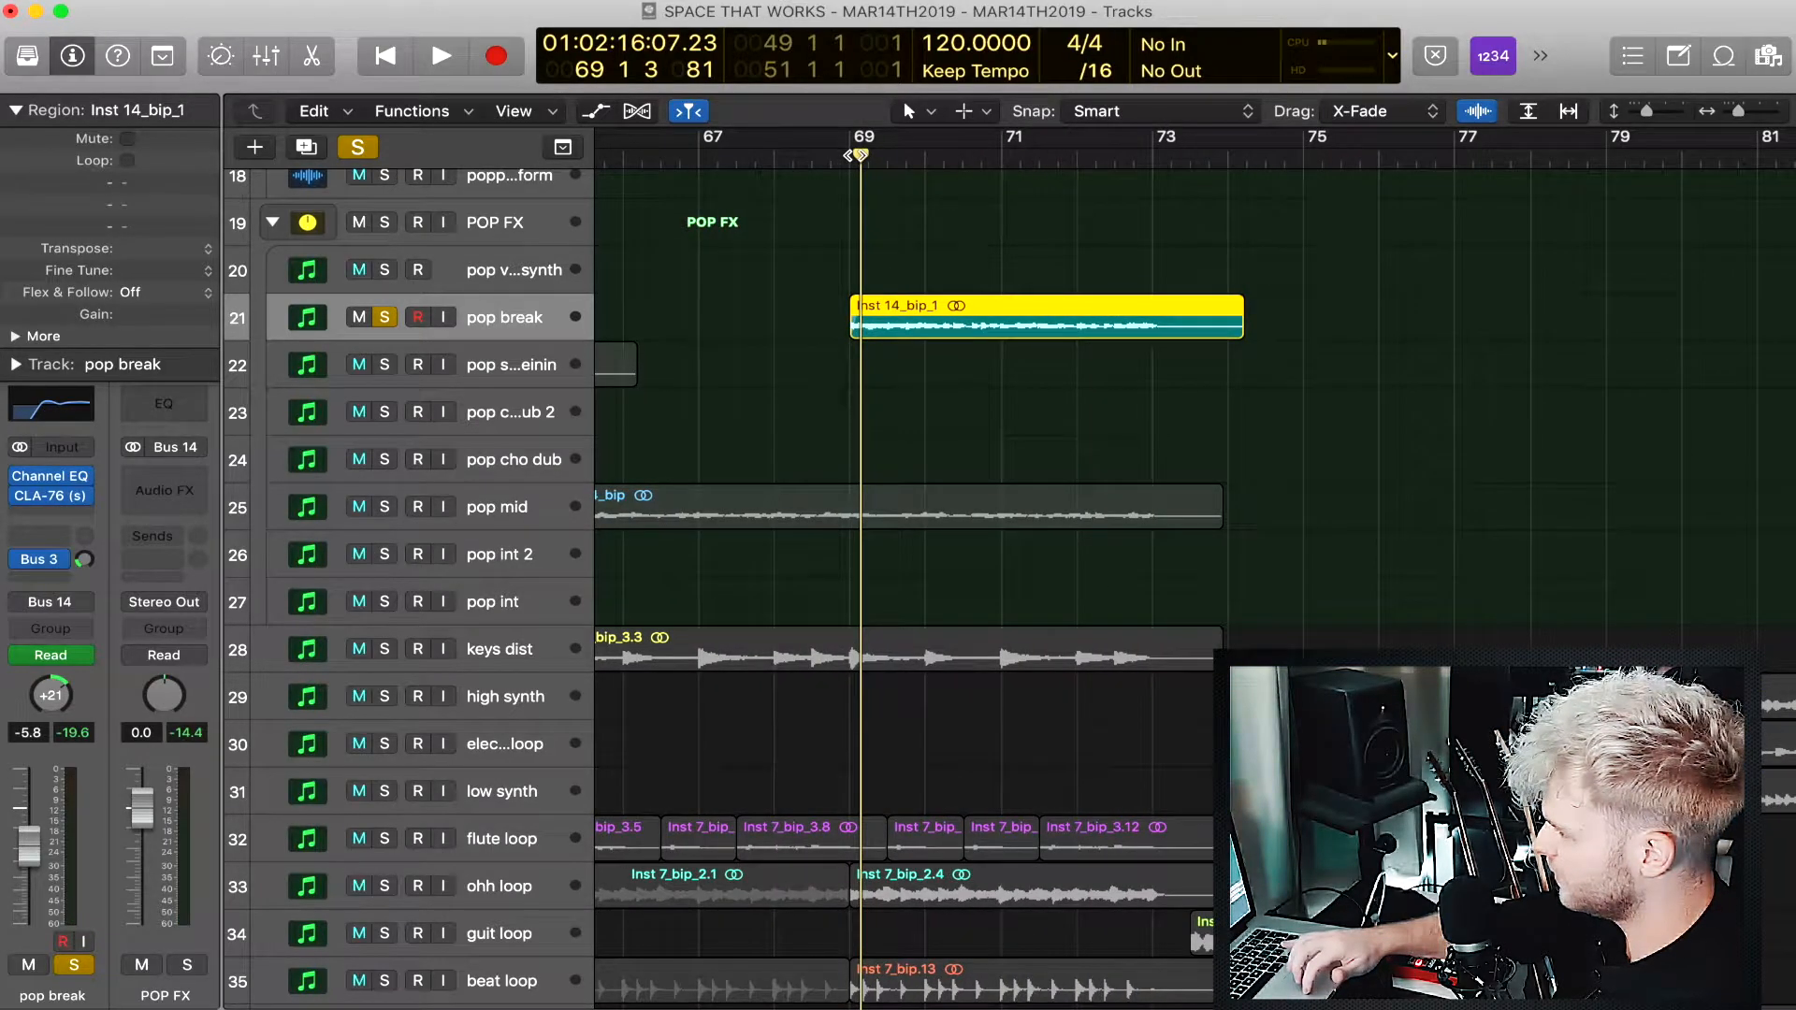
key("space")
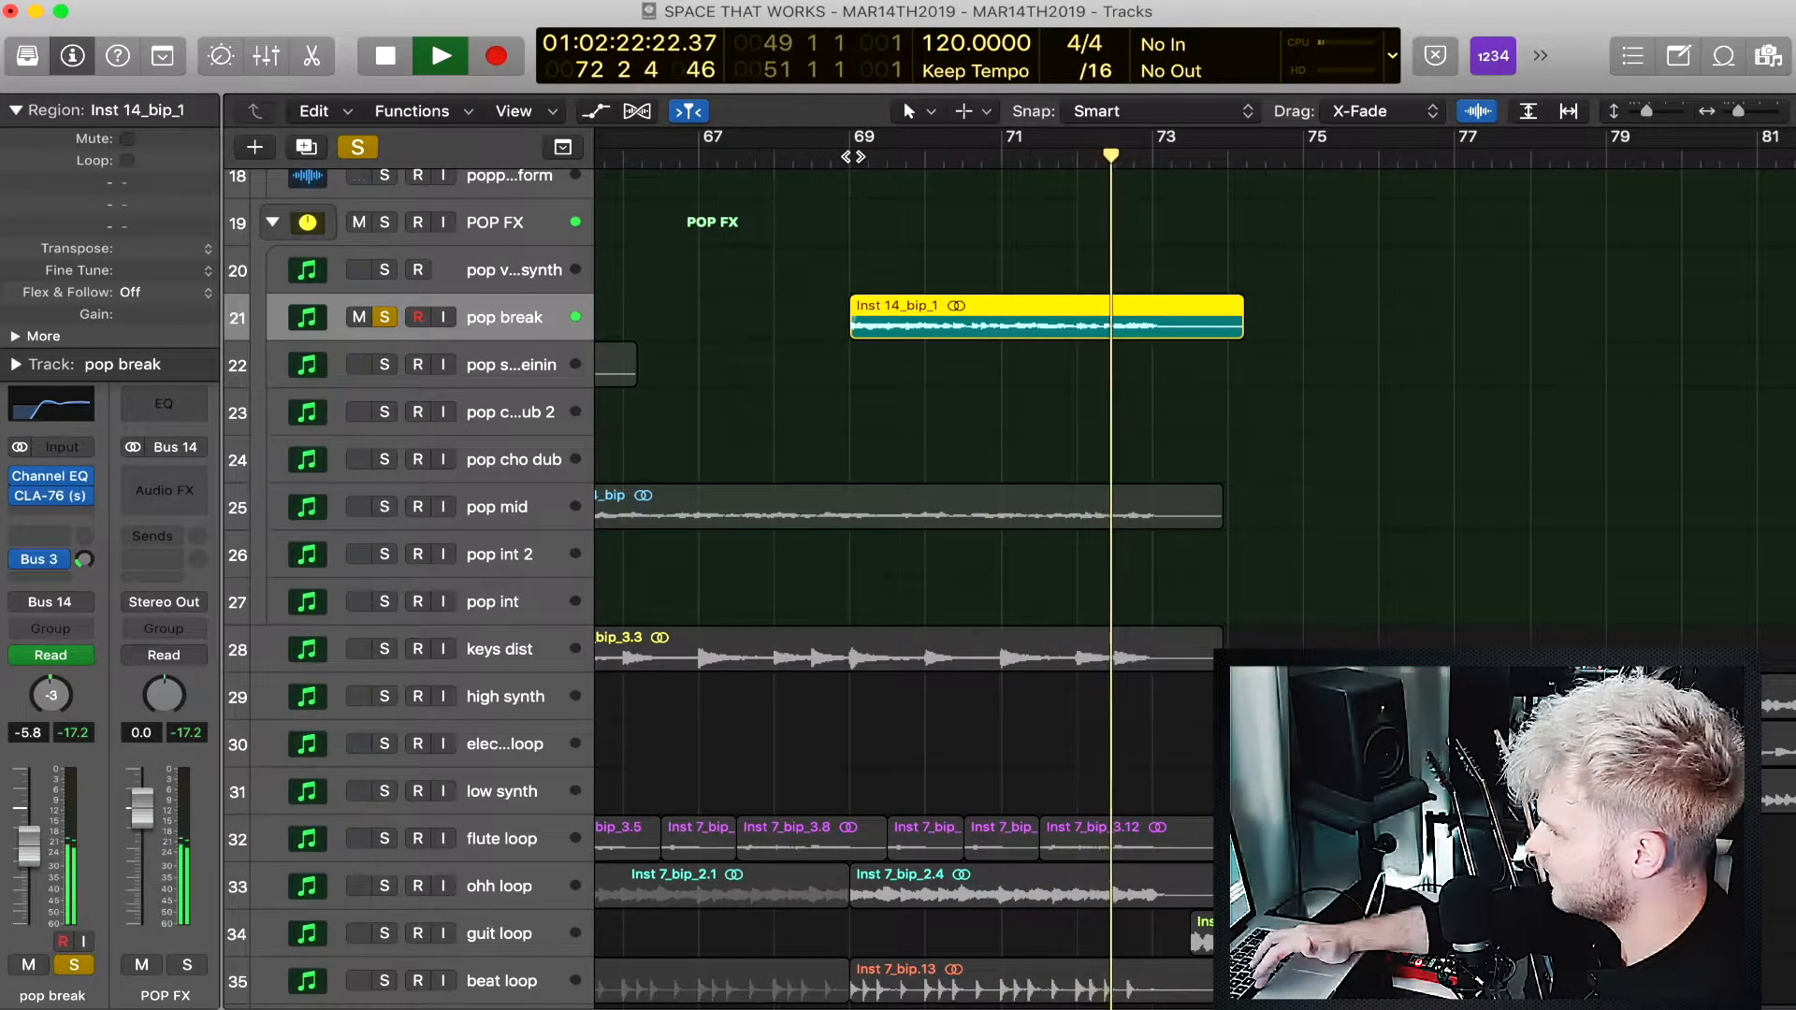
key("space")
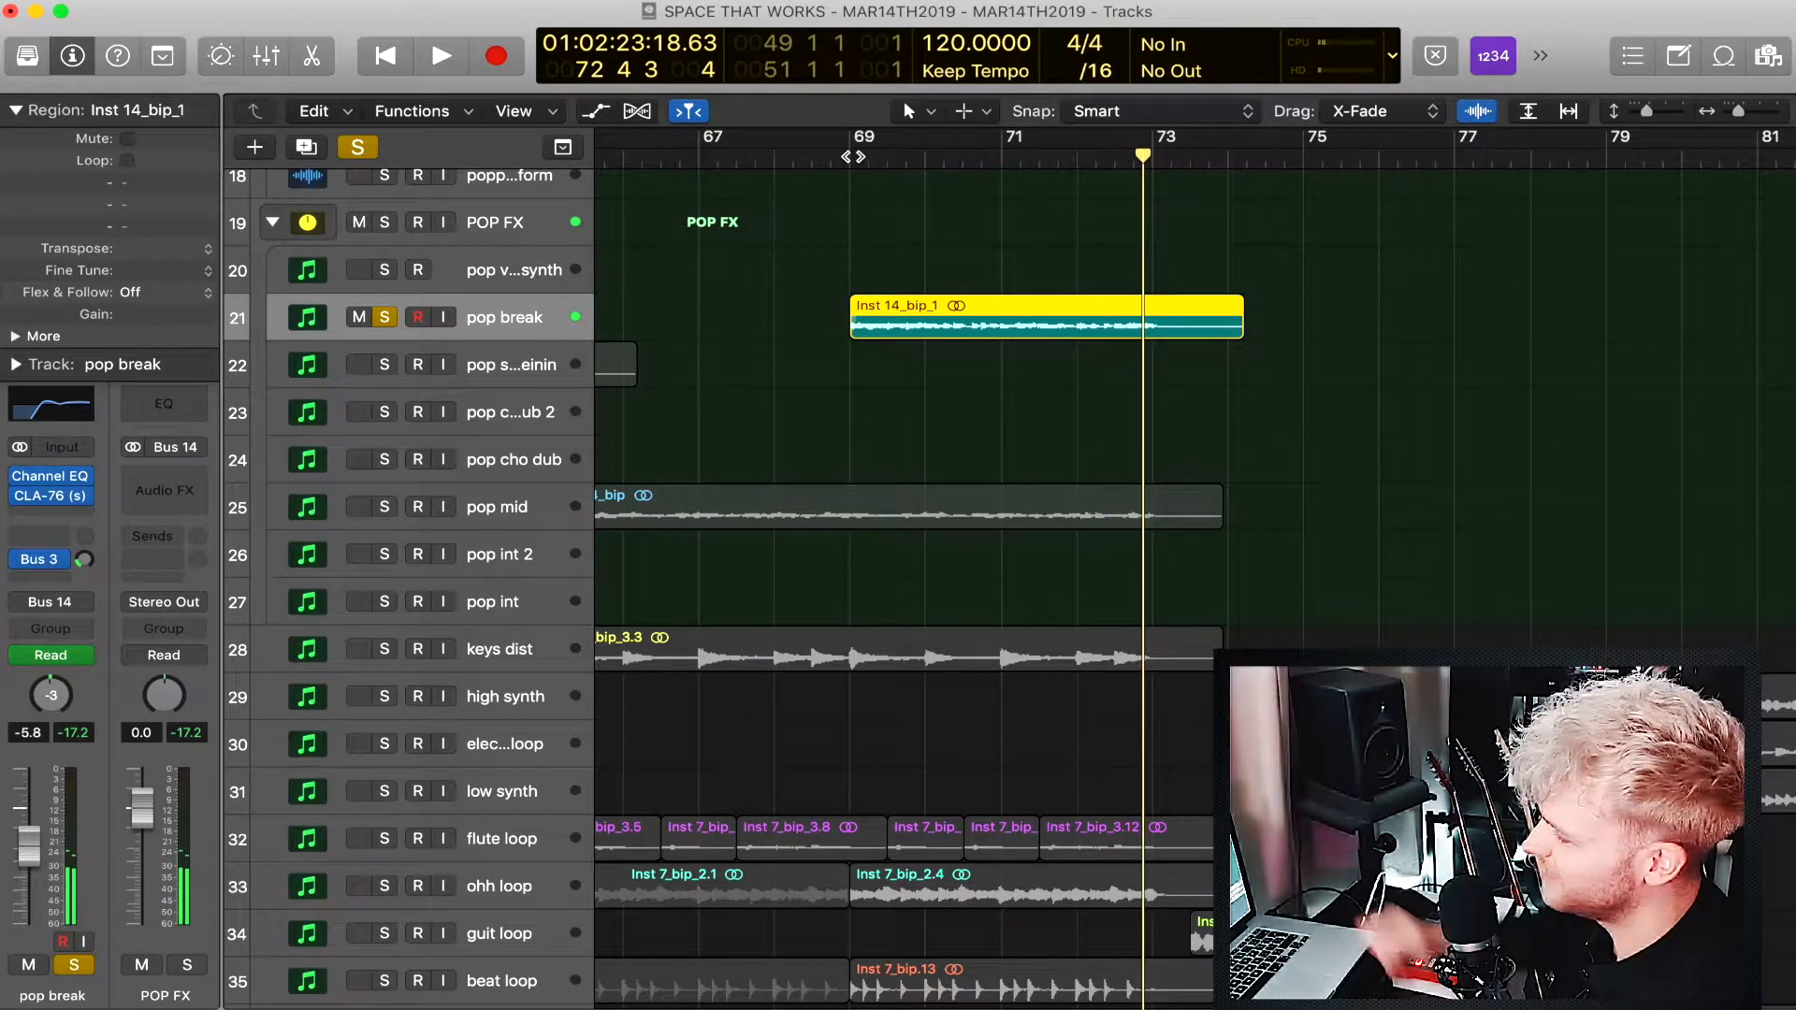
Take pop break out of solo and play the full mix from bar 69 to about bar 75.
left_click(385, 318)
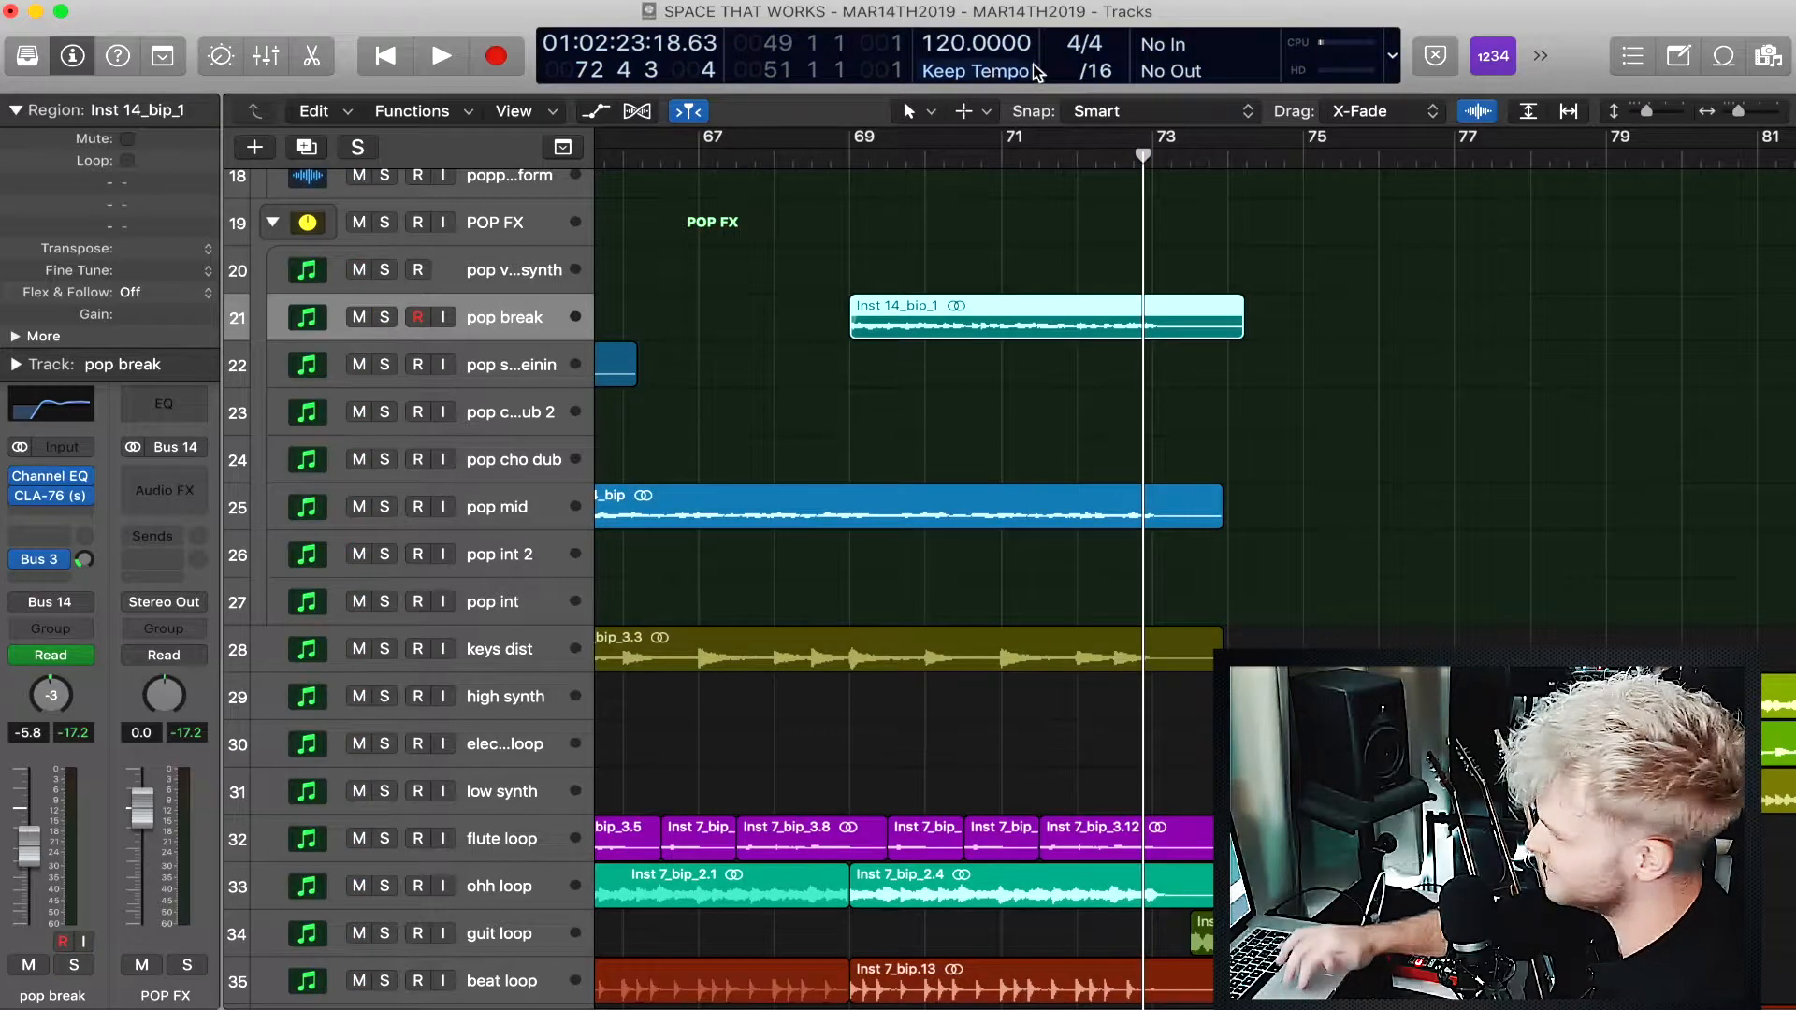
left_click(851, 162)
key("space")
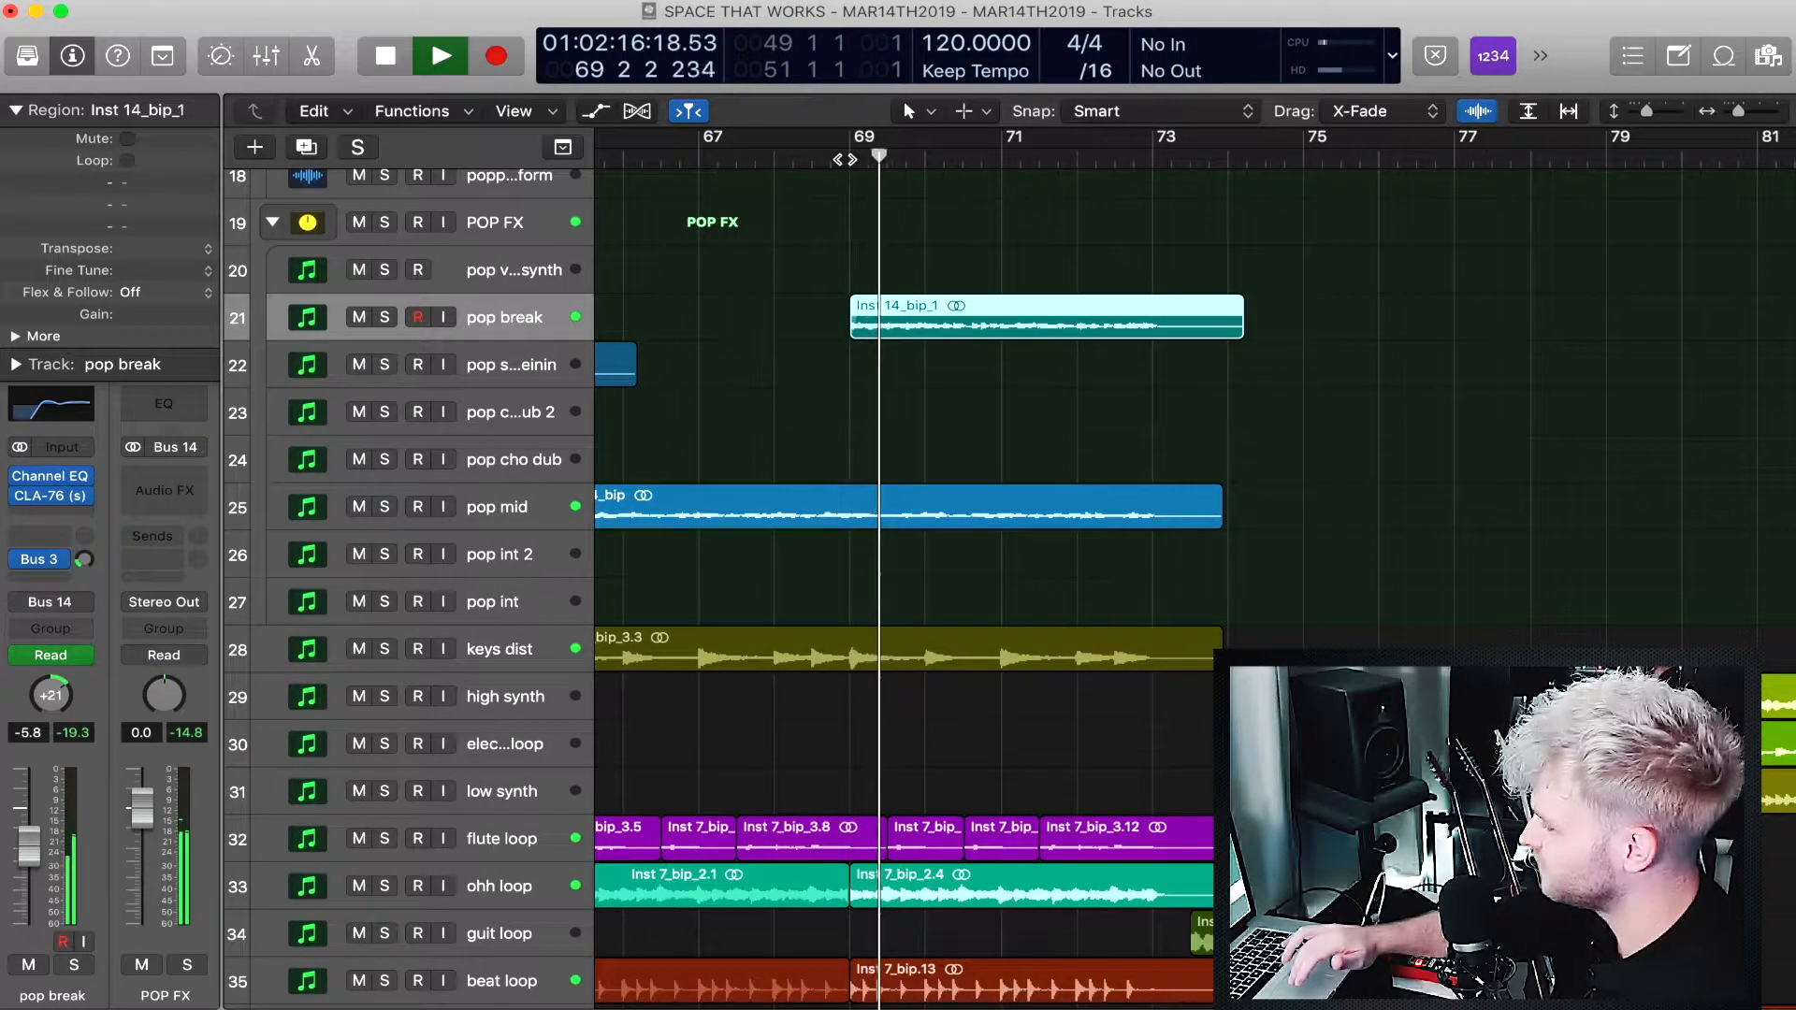
scroll(1300, 368, "down", 3)
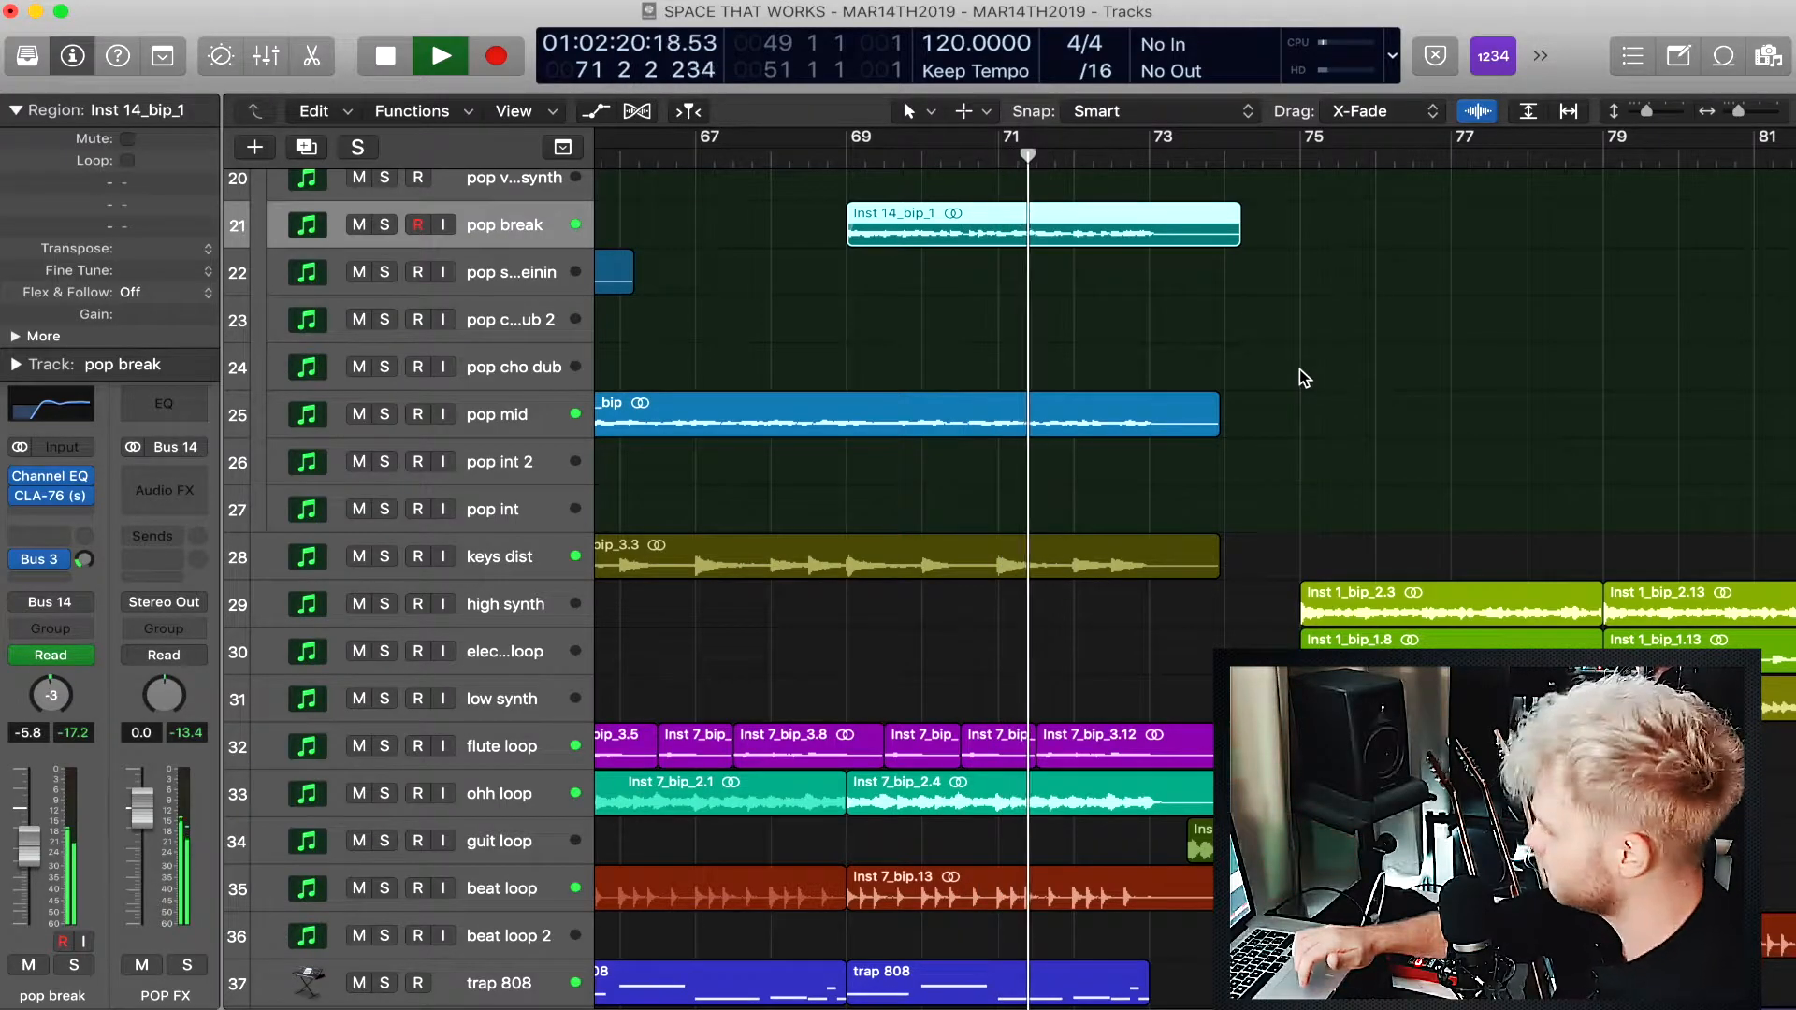
scroll(1305, 377, "down", 3)
scroll(1300, 370, "right", 3)
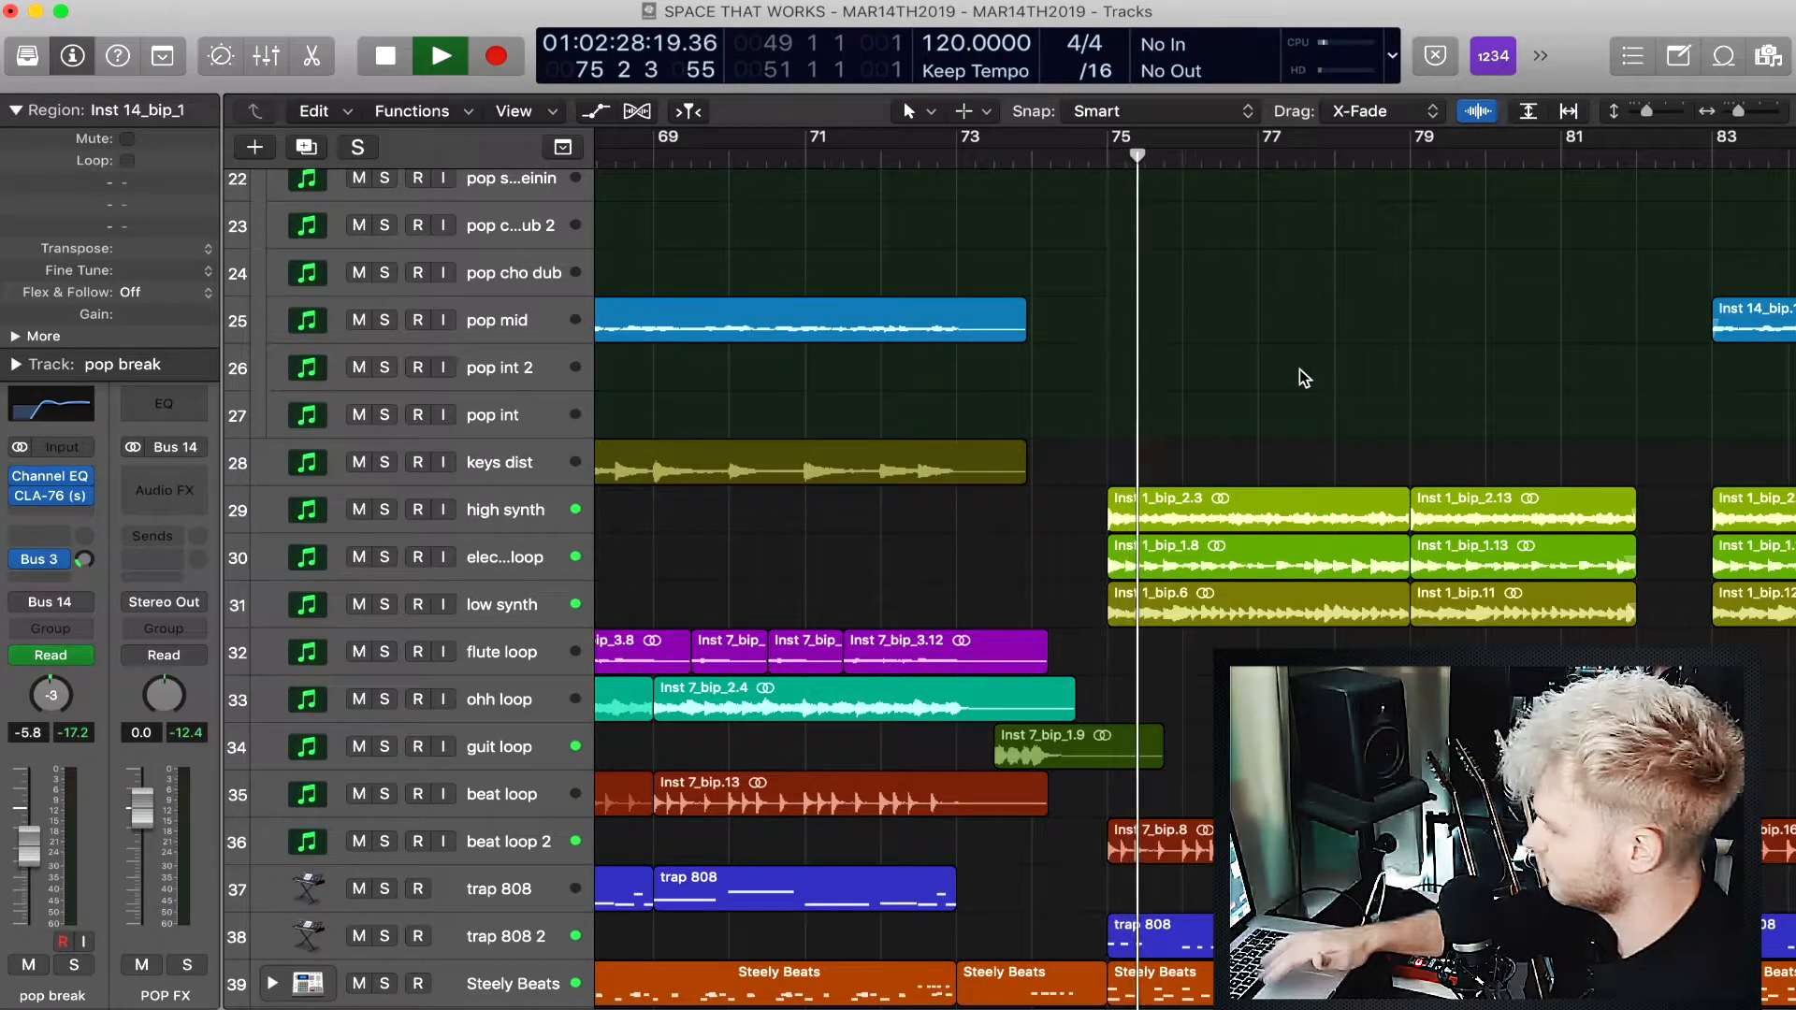
key("space")
Solo the Searing Lead on track 15 and play it from about bar 75, stopping just before bar 78.
scroll(1300, 377, "down", 3)
scroll(1299, 368, "down", 3)
scroll(1290, 369, "right", 2)
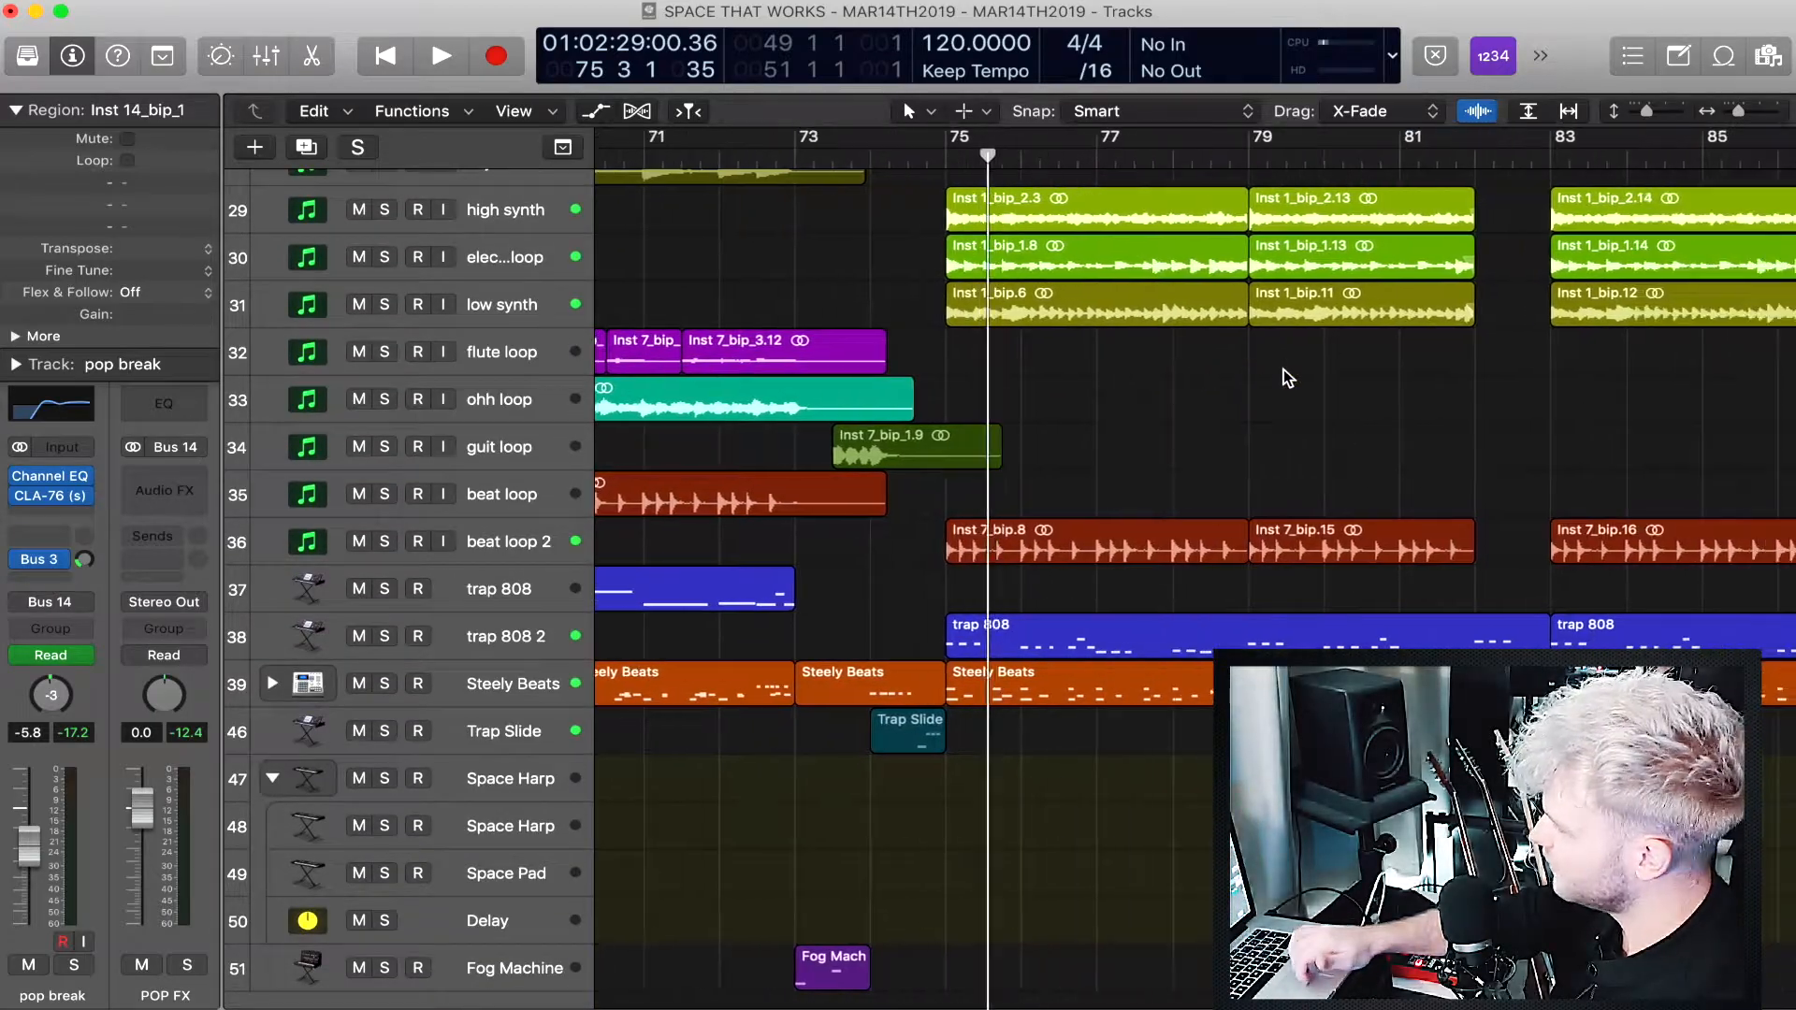
scroll(1284, 371, "up", 15)
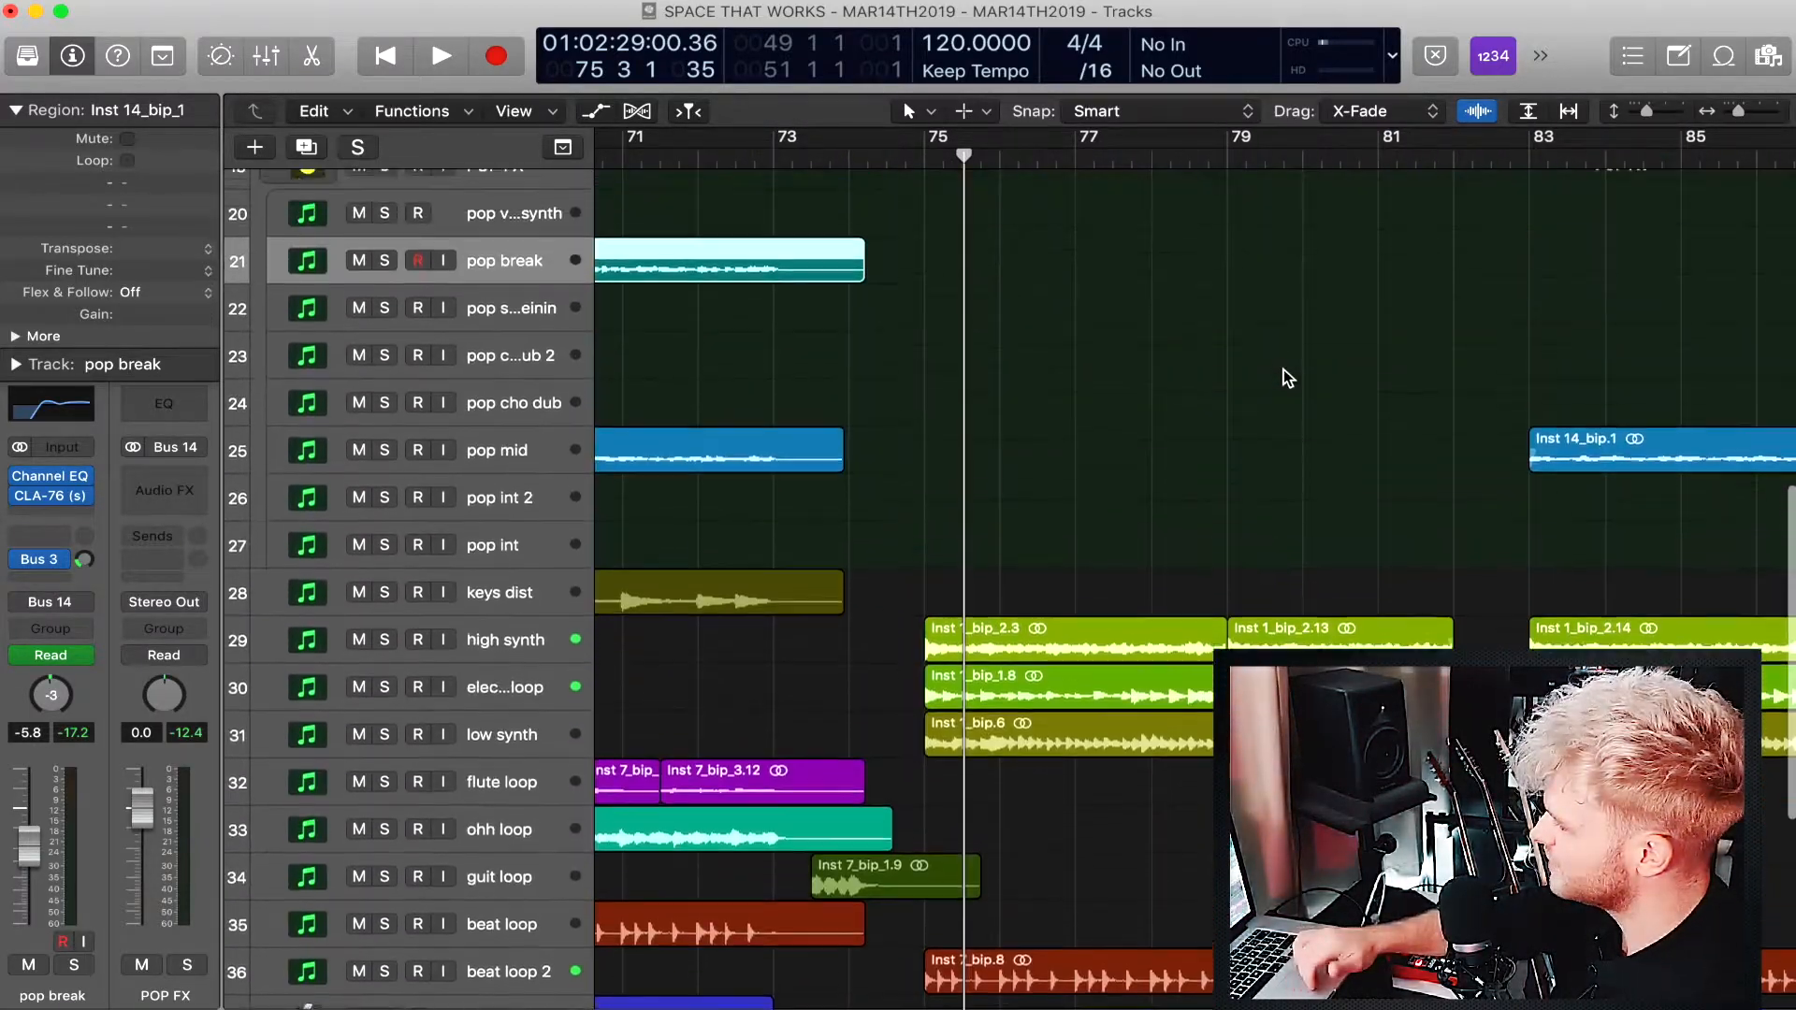
left_click(384, 335)
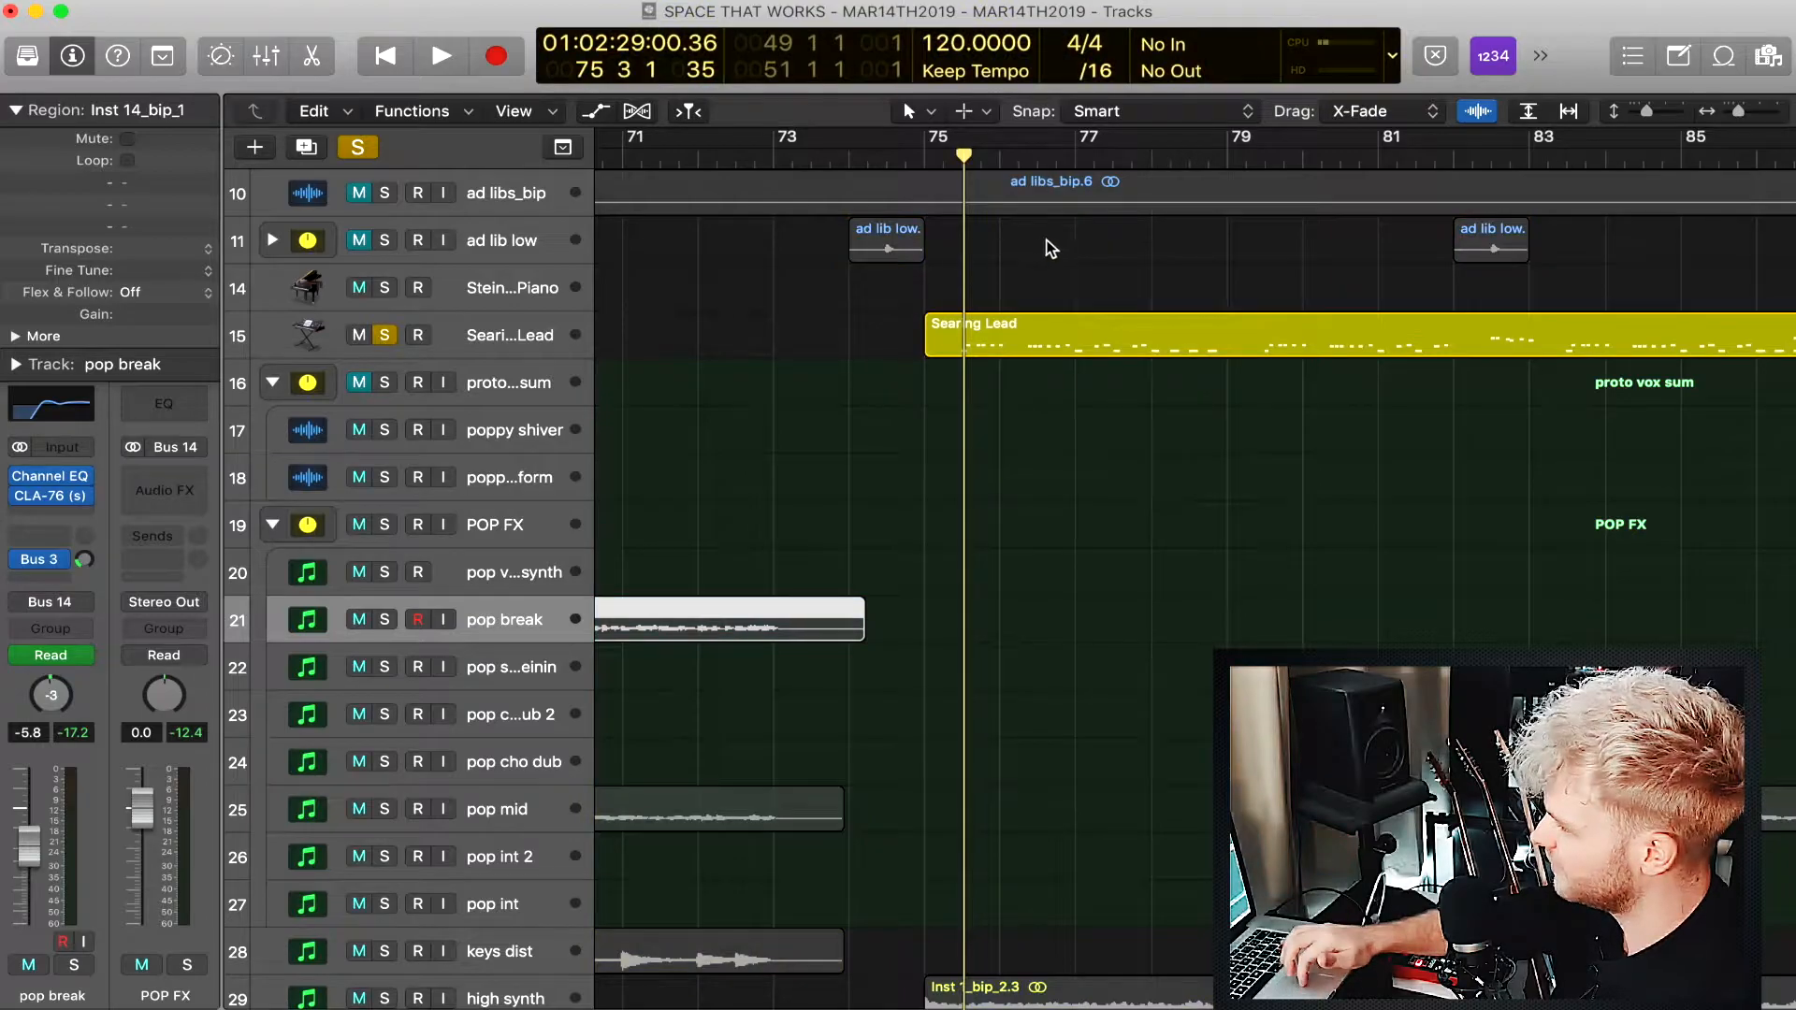
key("space")
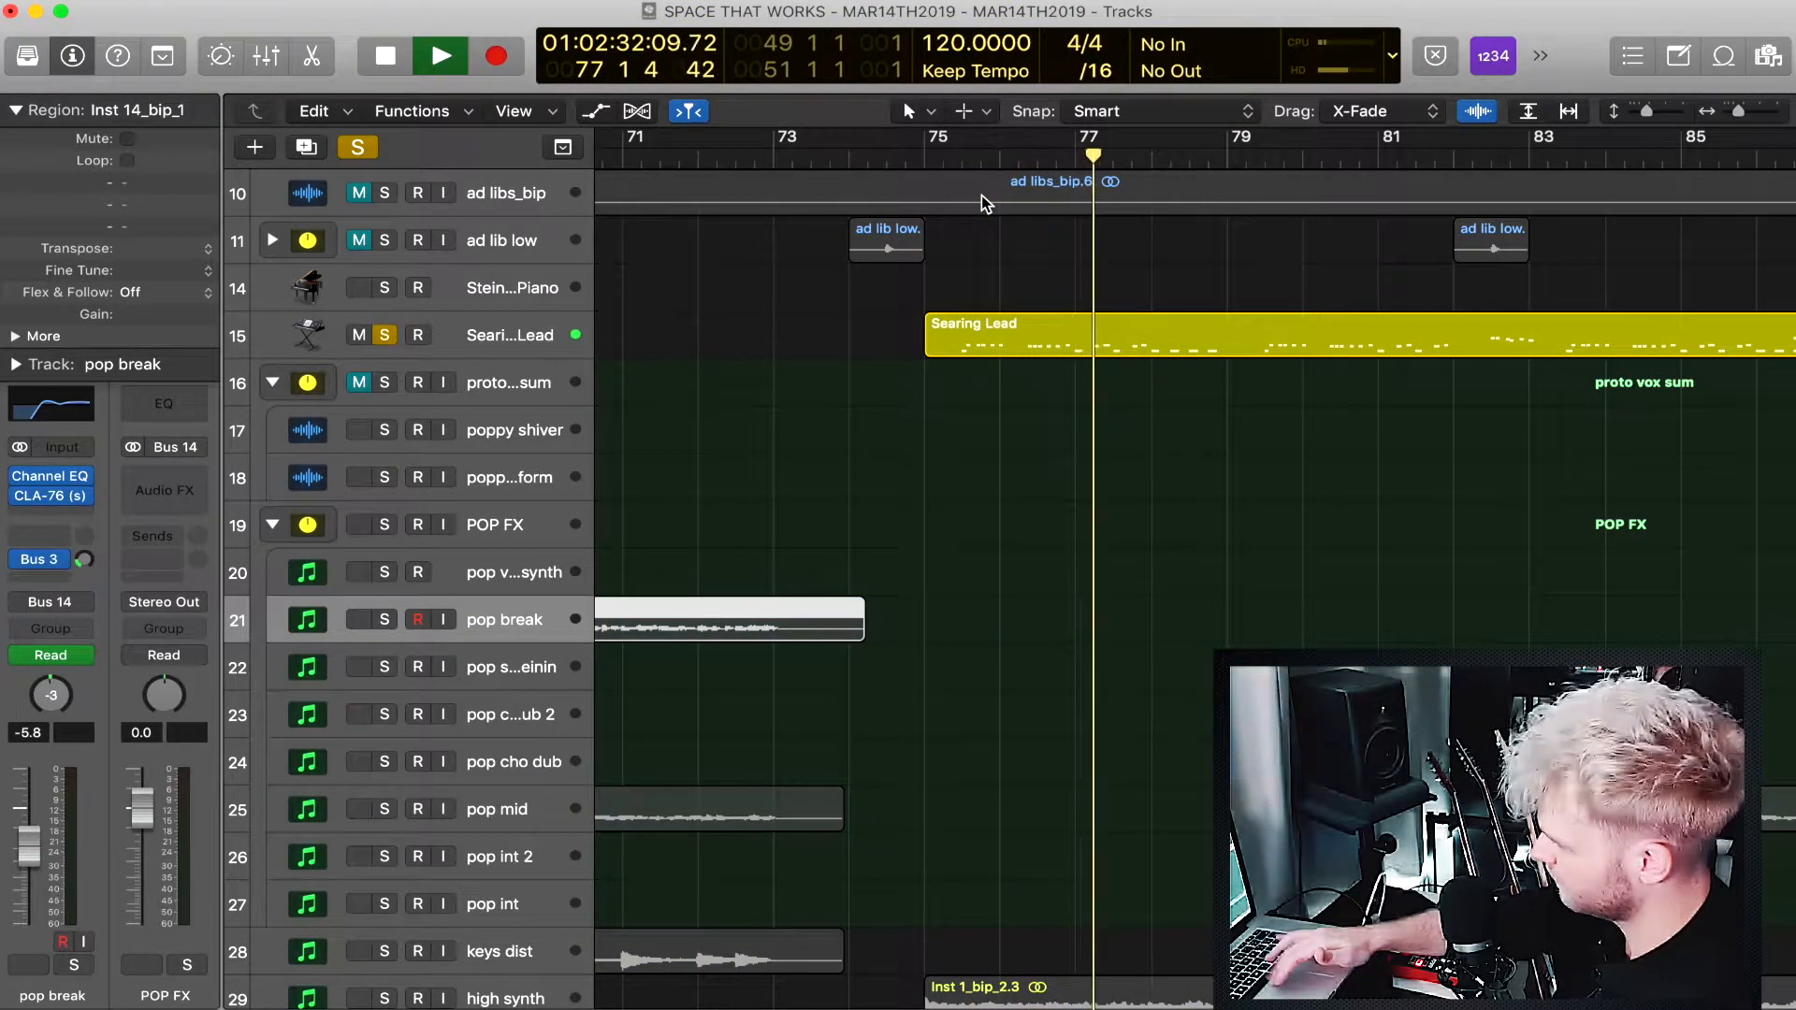
key("space")
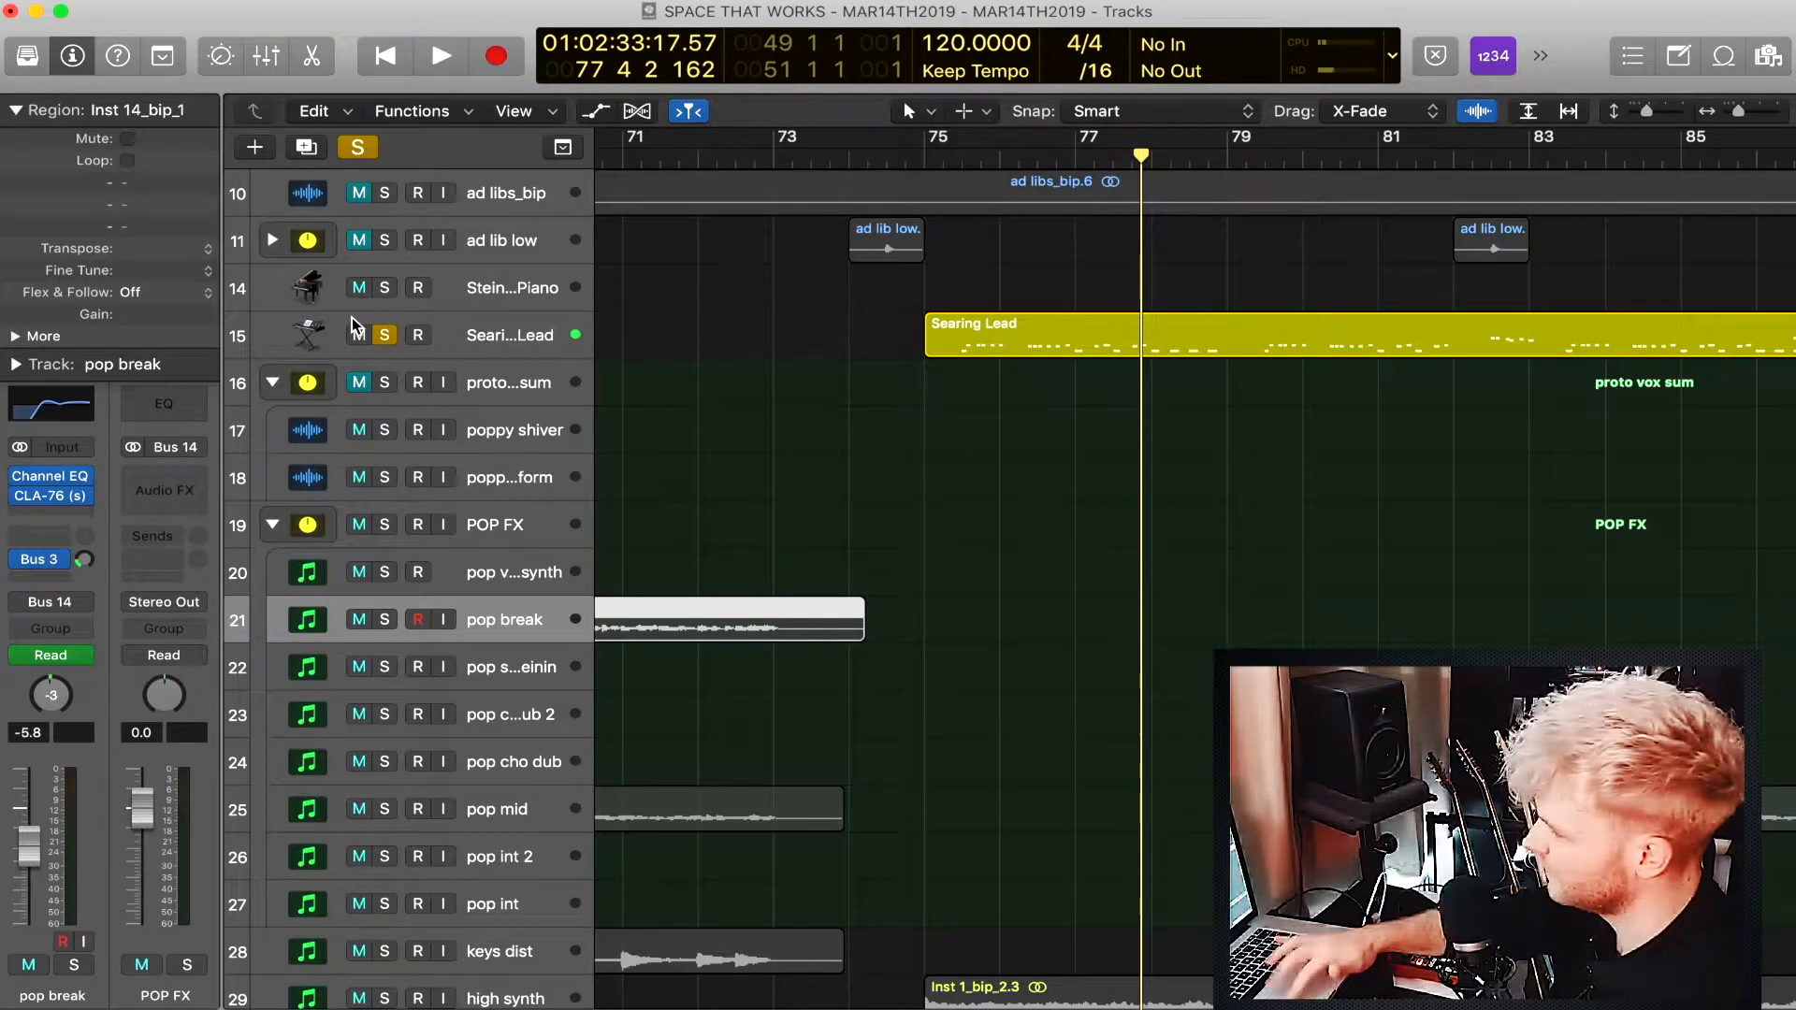
Take the Searing Lead out of solo and play the full mix from about bar 78, stopping near the end of bar 83.
left_click(386, 334)
key("space")
scroll(1120, 540, "down", 8)
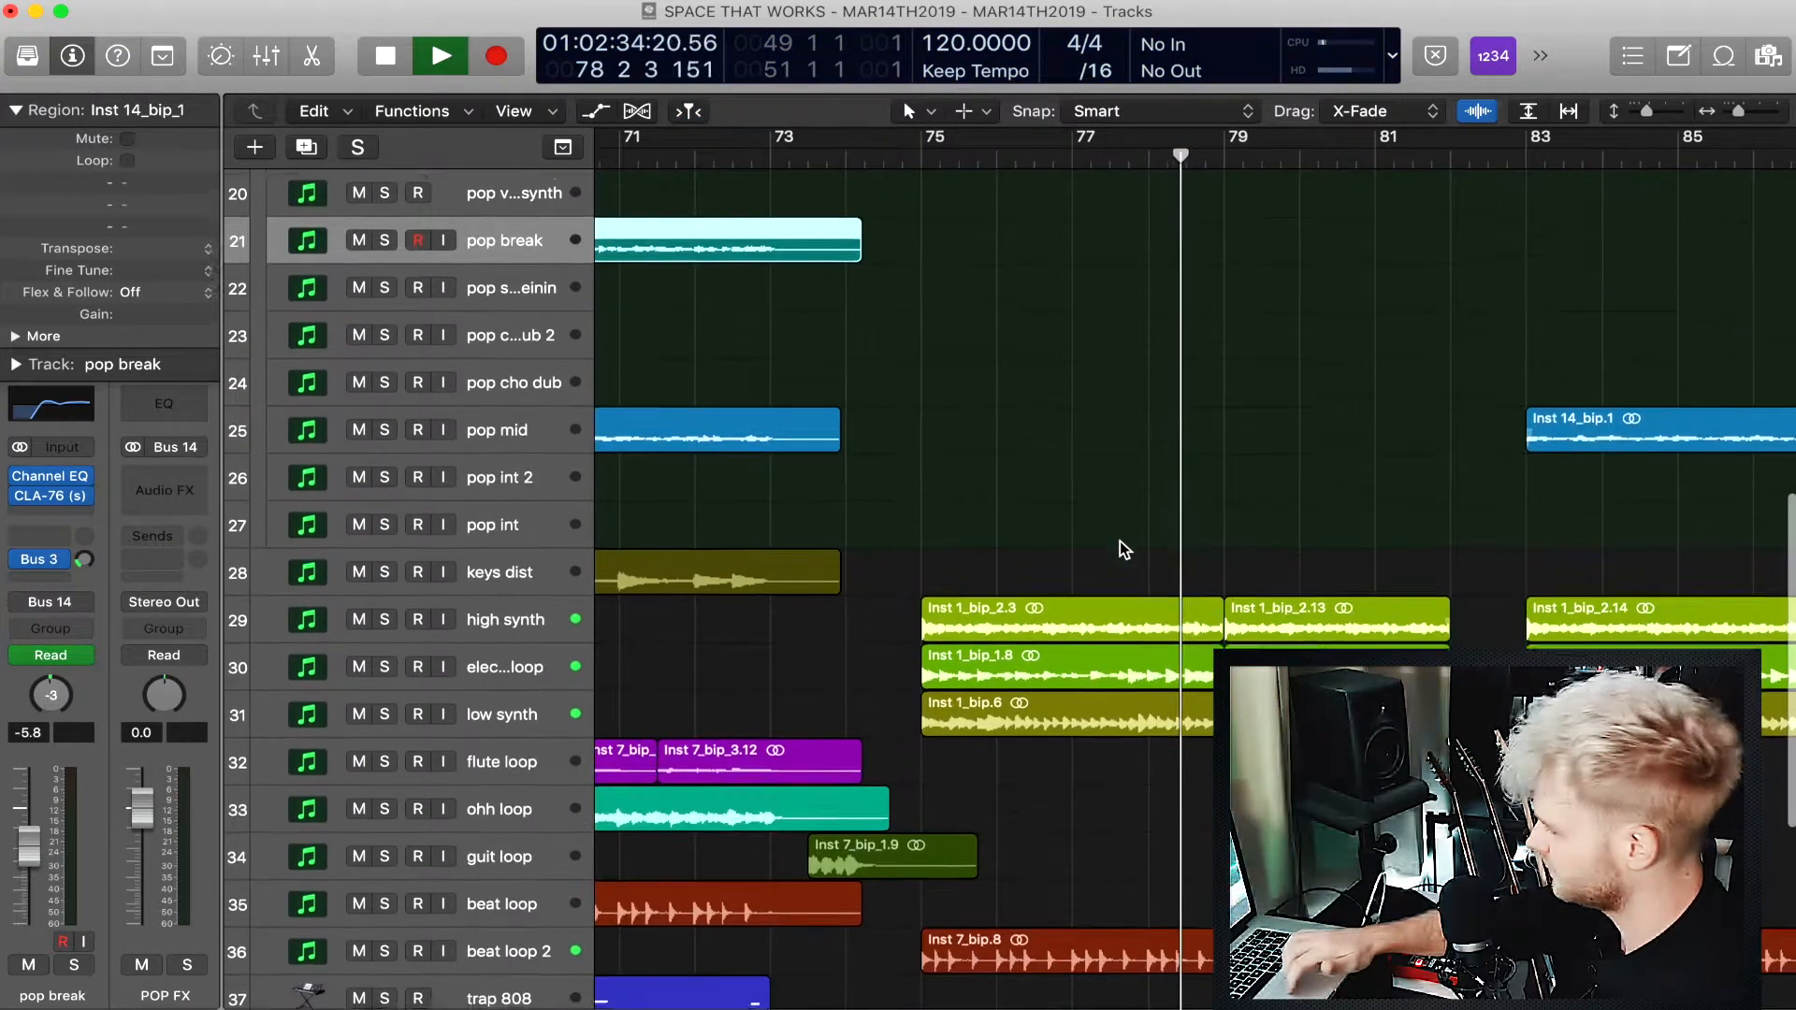
scroll(1120, 540, "down", 2)
scroll(1120, 540, "right", 5)
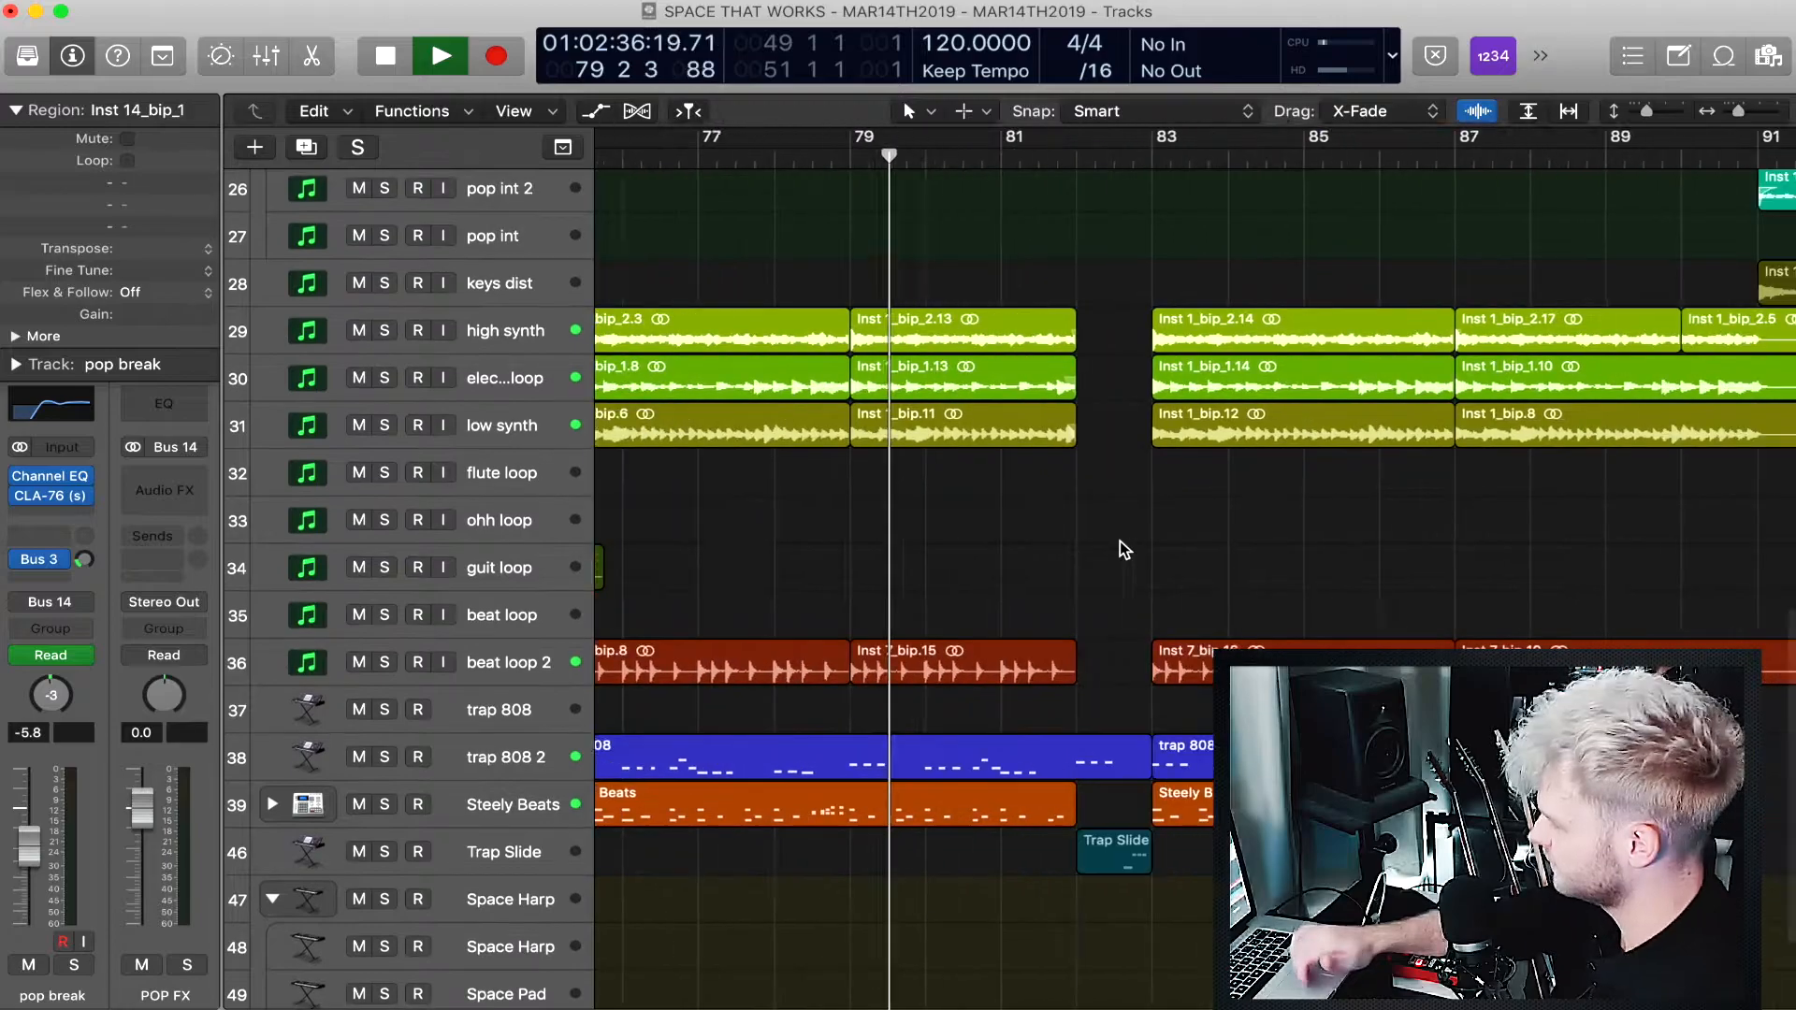
scroll(1120, 541, "up", 1)
scroll(1120, 540, "up", 2)
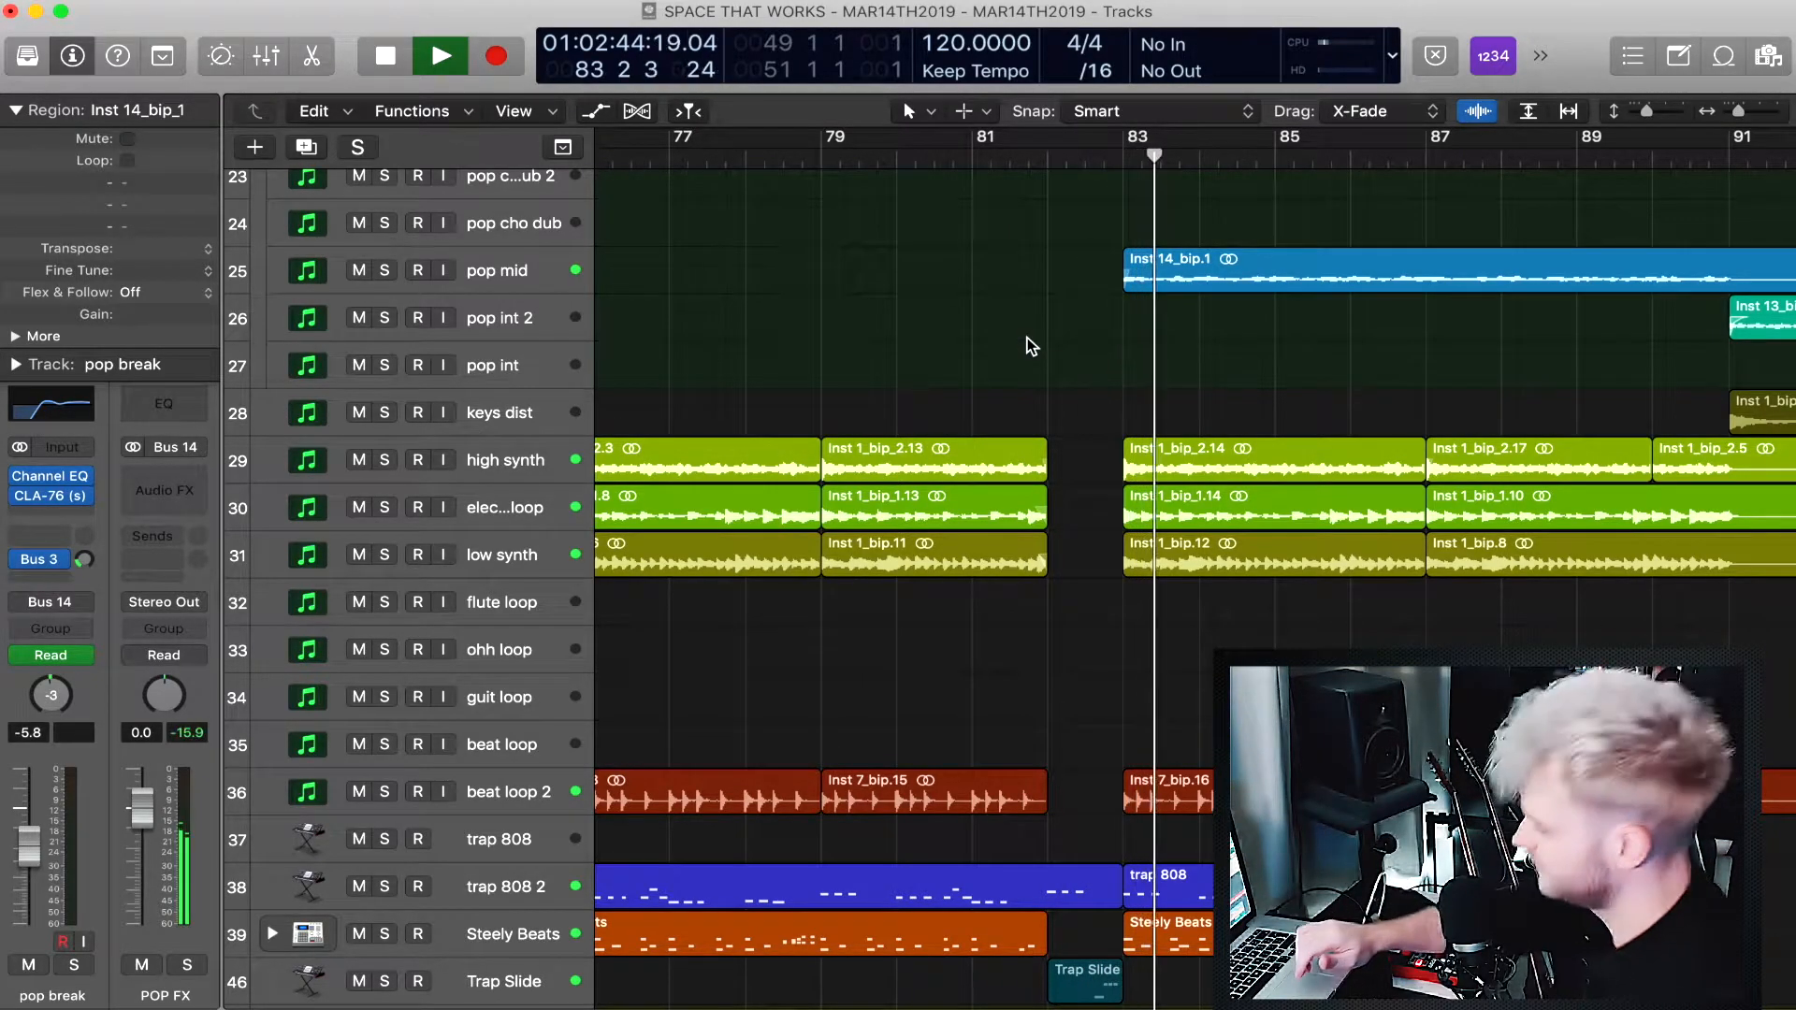
key("space")
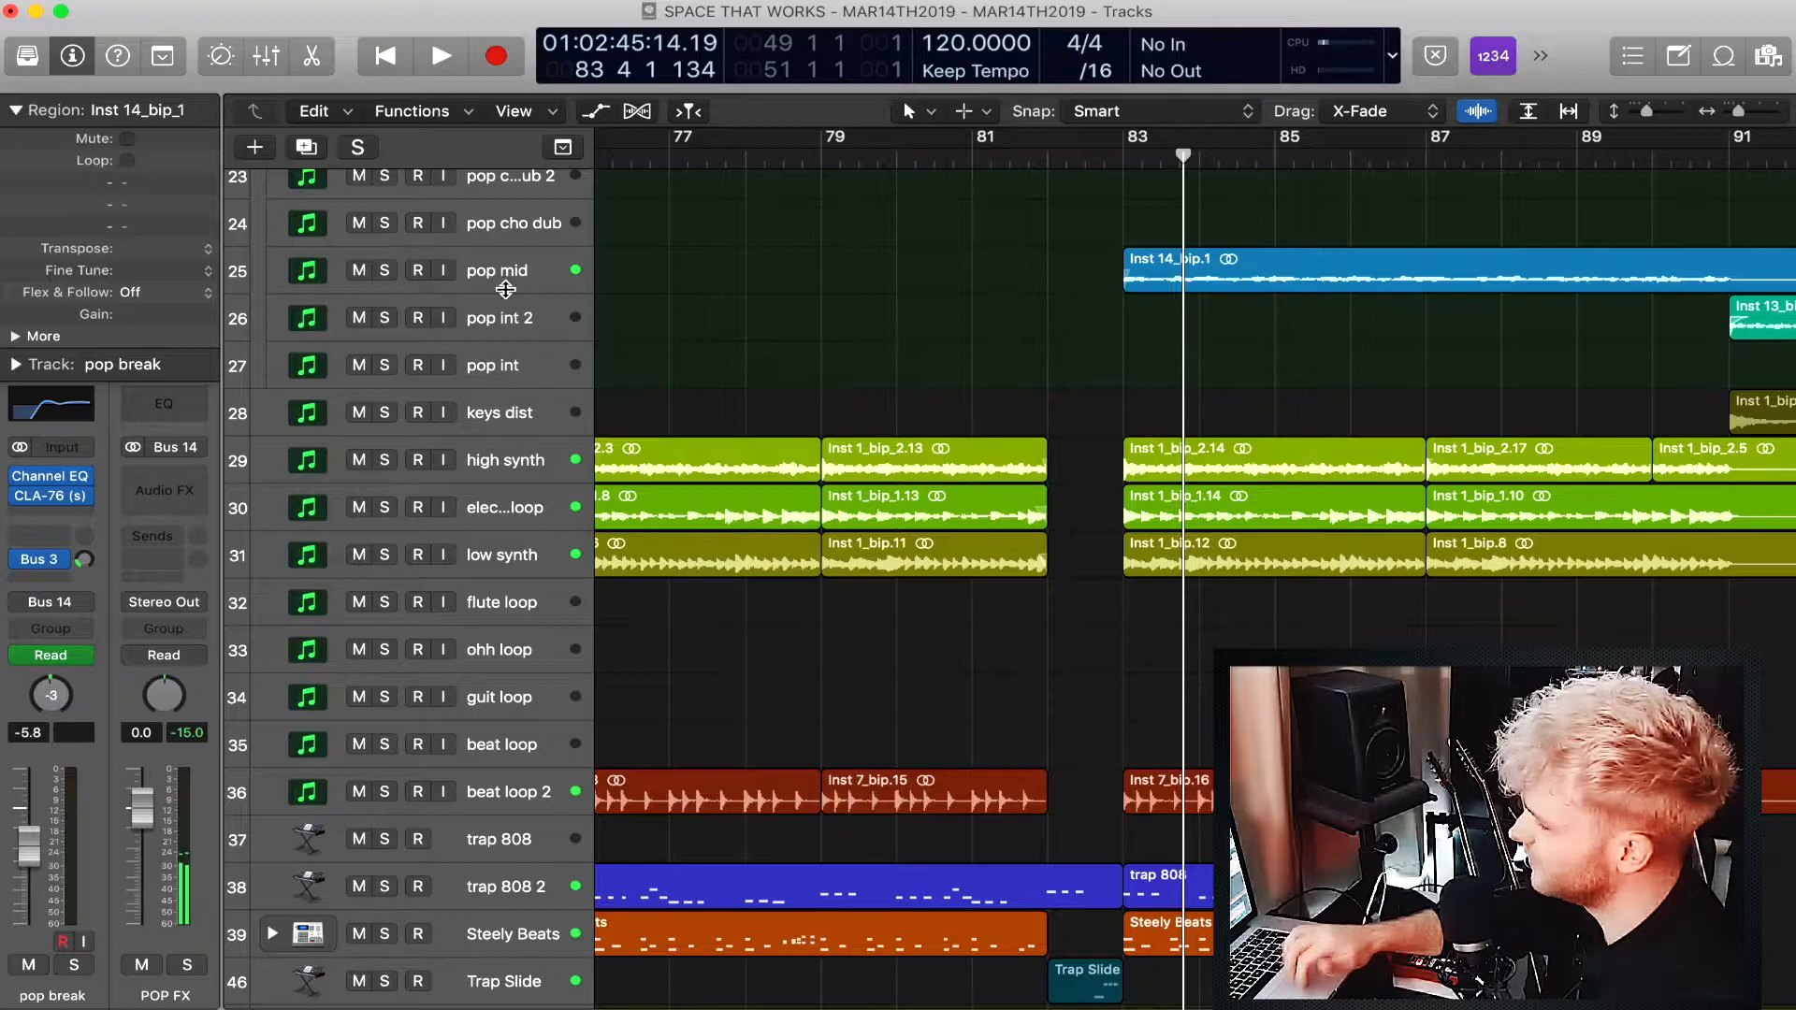
Select in turn the regions starting at bar 83 on the pop mid, high synth, electric loop, beat loop 2 and Steely Beats tracks.
left_click(1214, 260)
left_click(1191, 451)
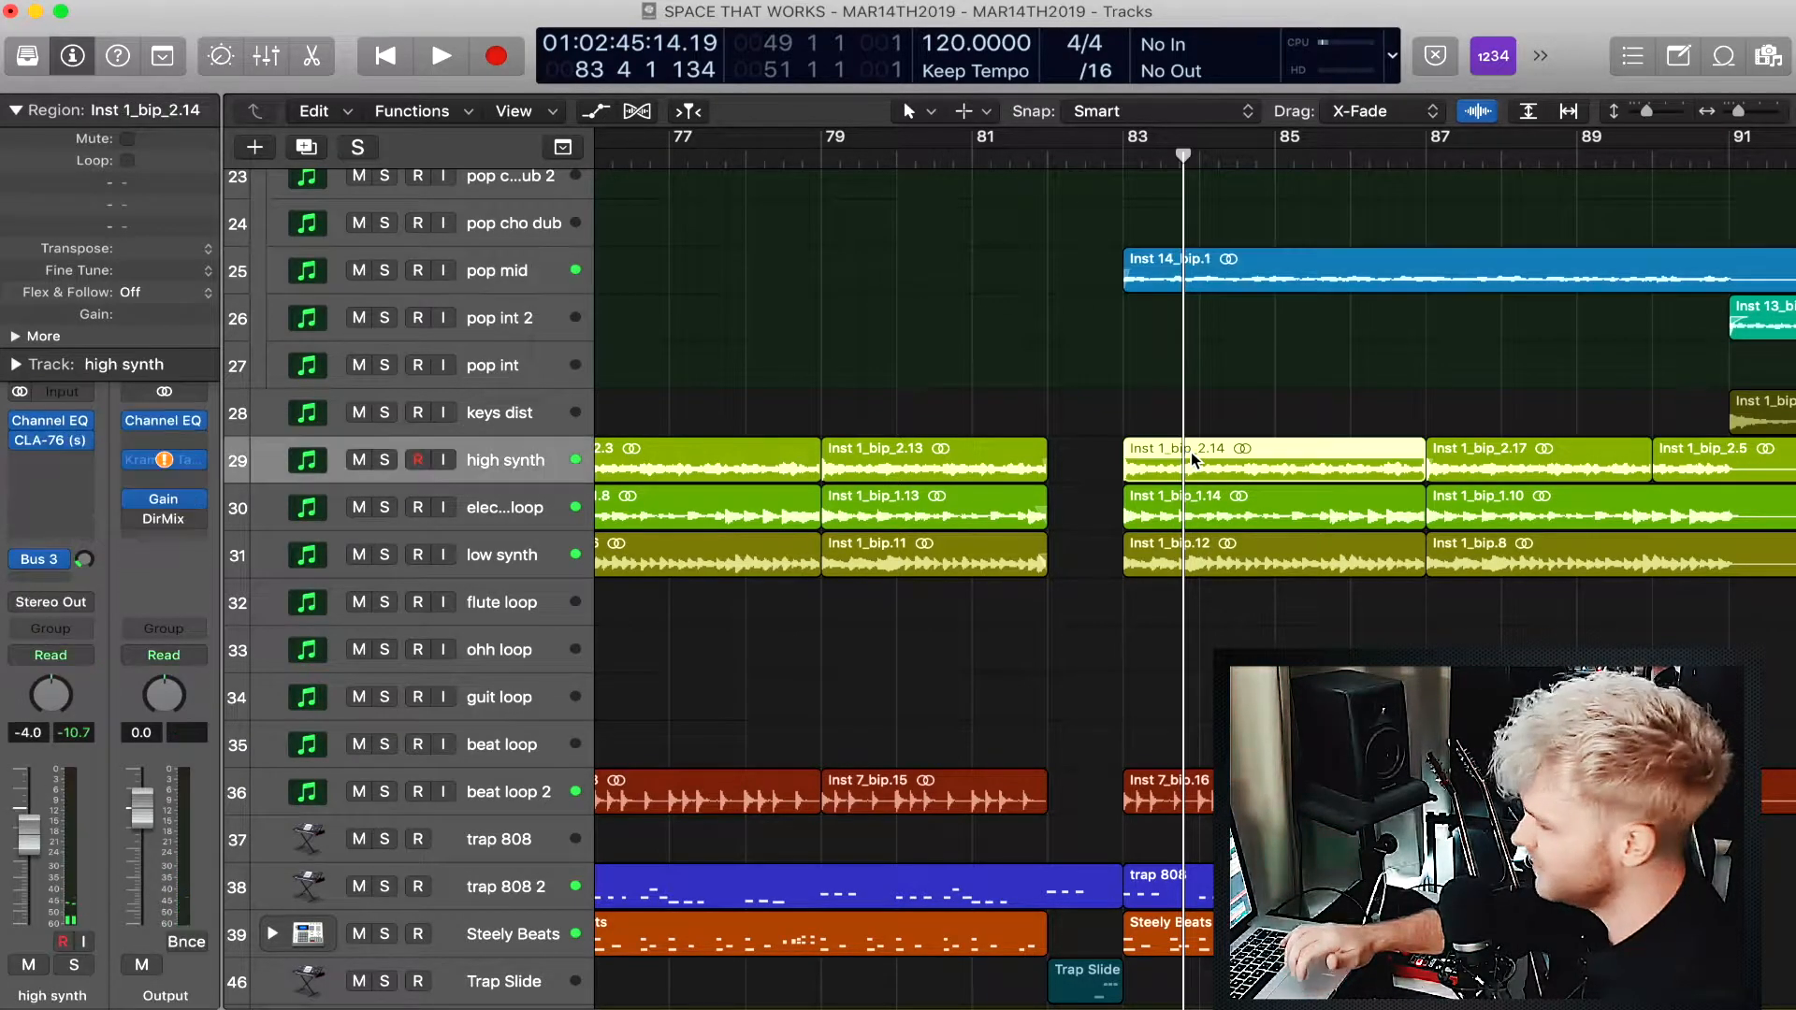
scroll(1293, 625, "down", 3)
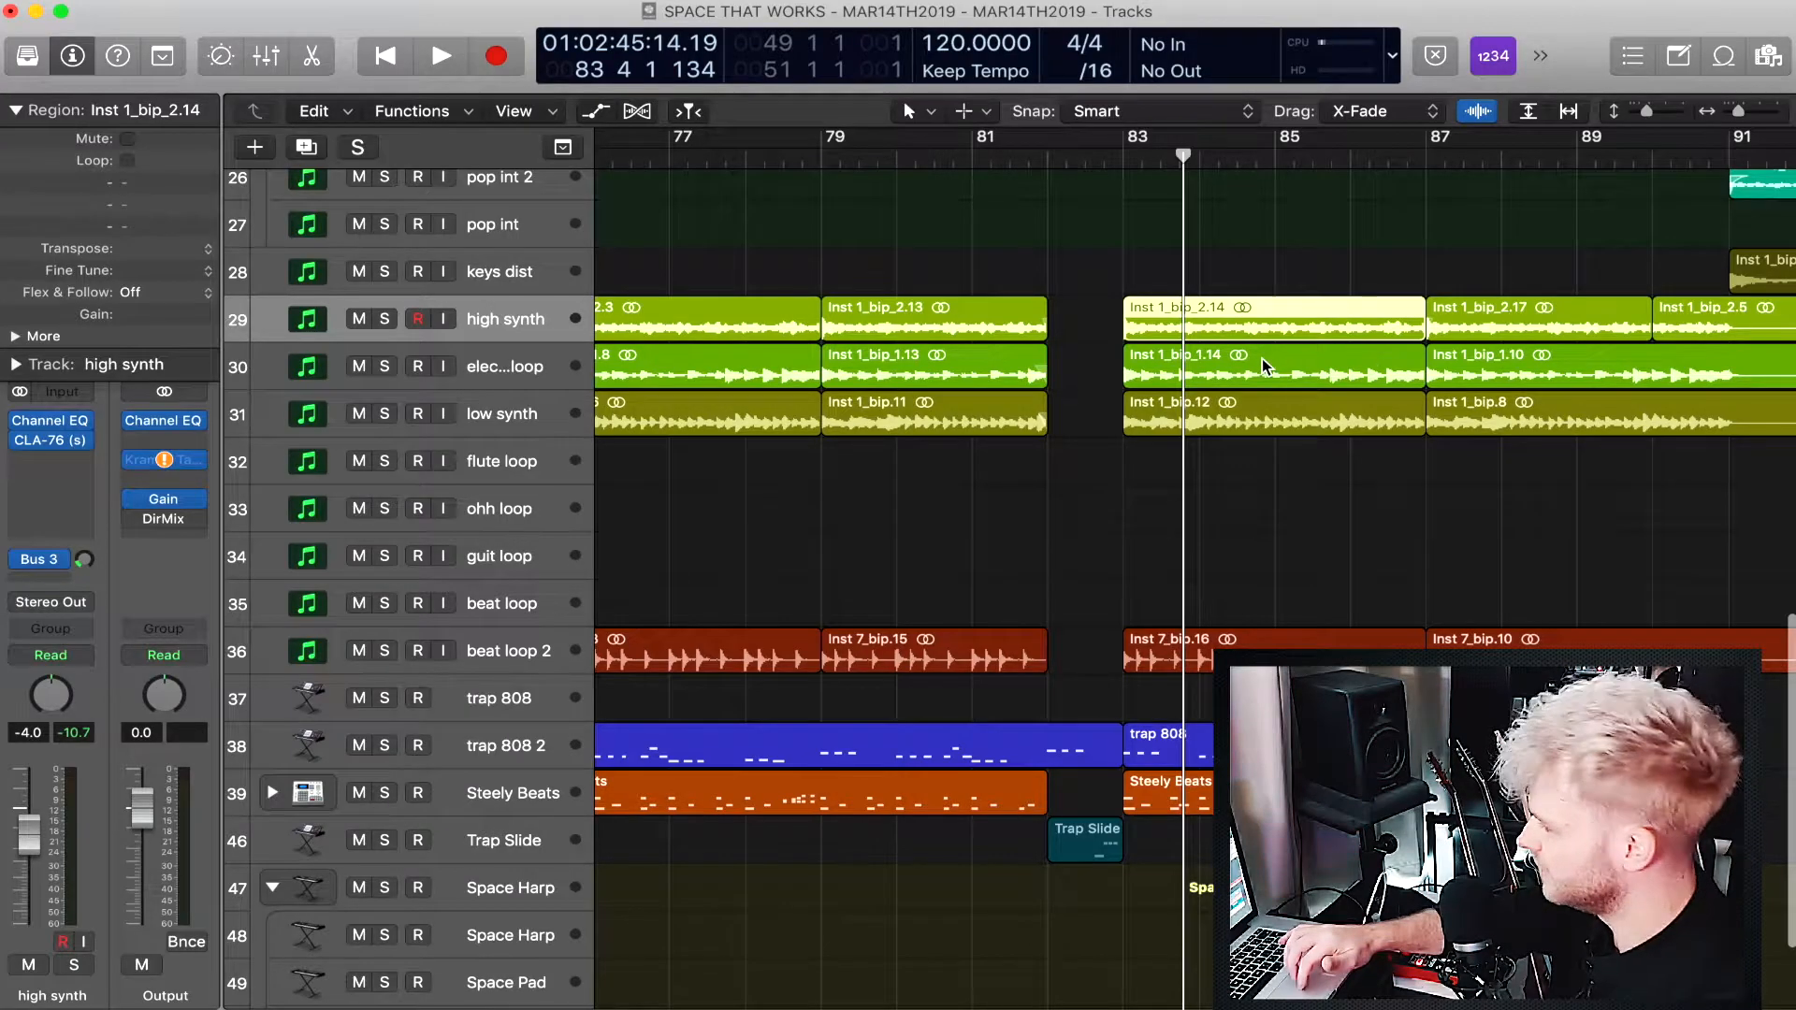
left_click(1261, 357)
left_click(1254, 637)
left_click(1253, 795)
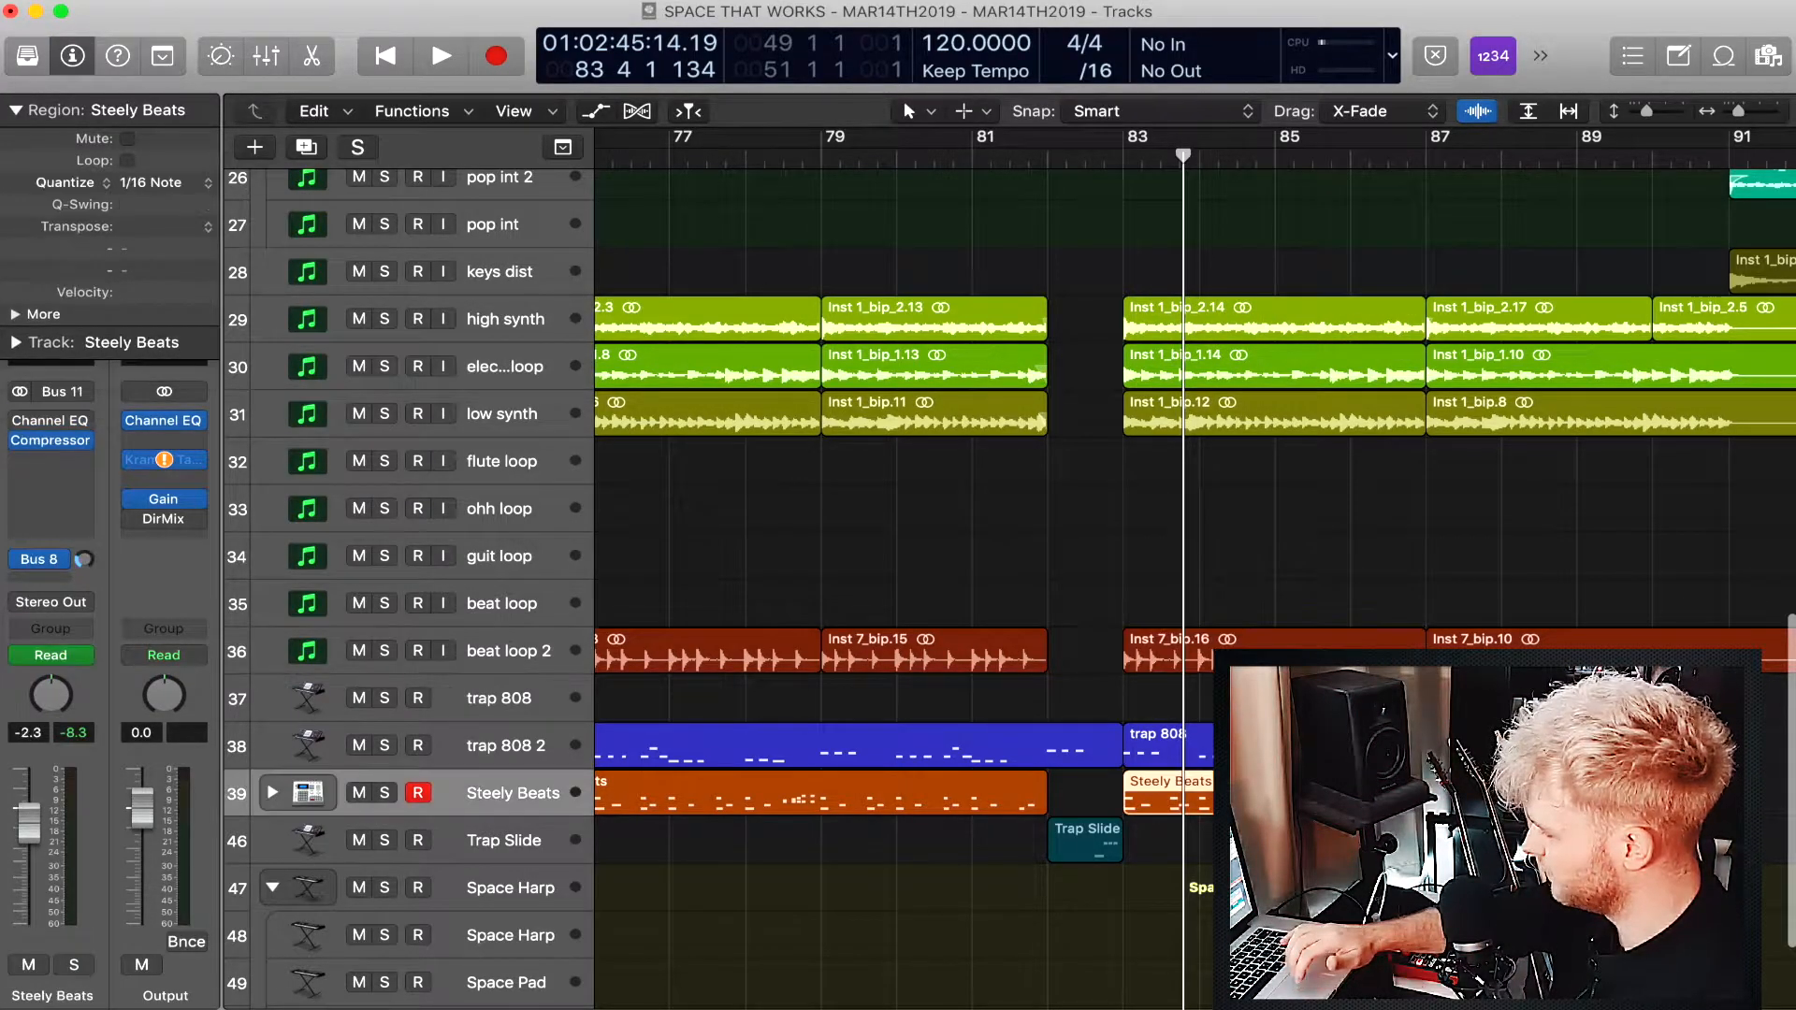
Select the keys dist region at bar 91 and play the full mix from bar 90, stopping near the end of bar 95.
scroll(1254, 795, "down", 3)
scroll(1254, 795, "right", 6)
scroll(1253, 795, "up", 3)
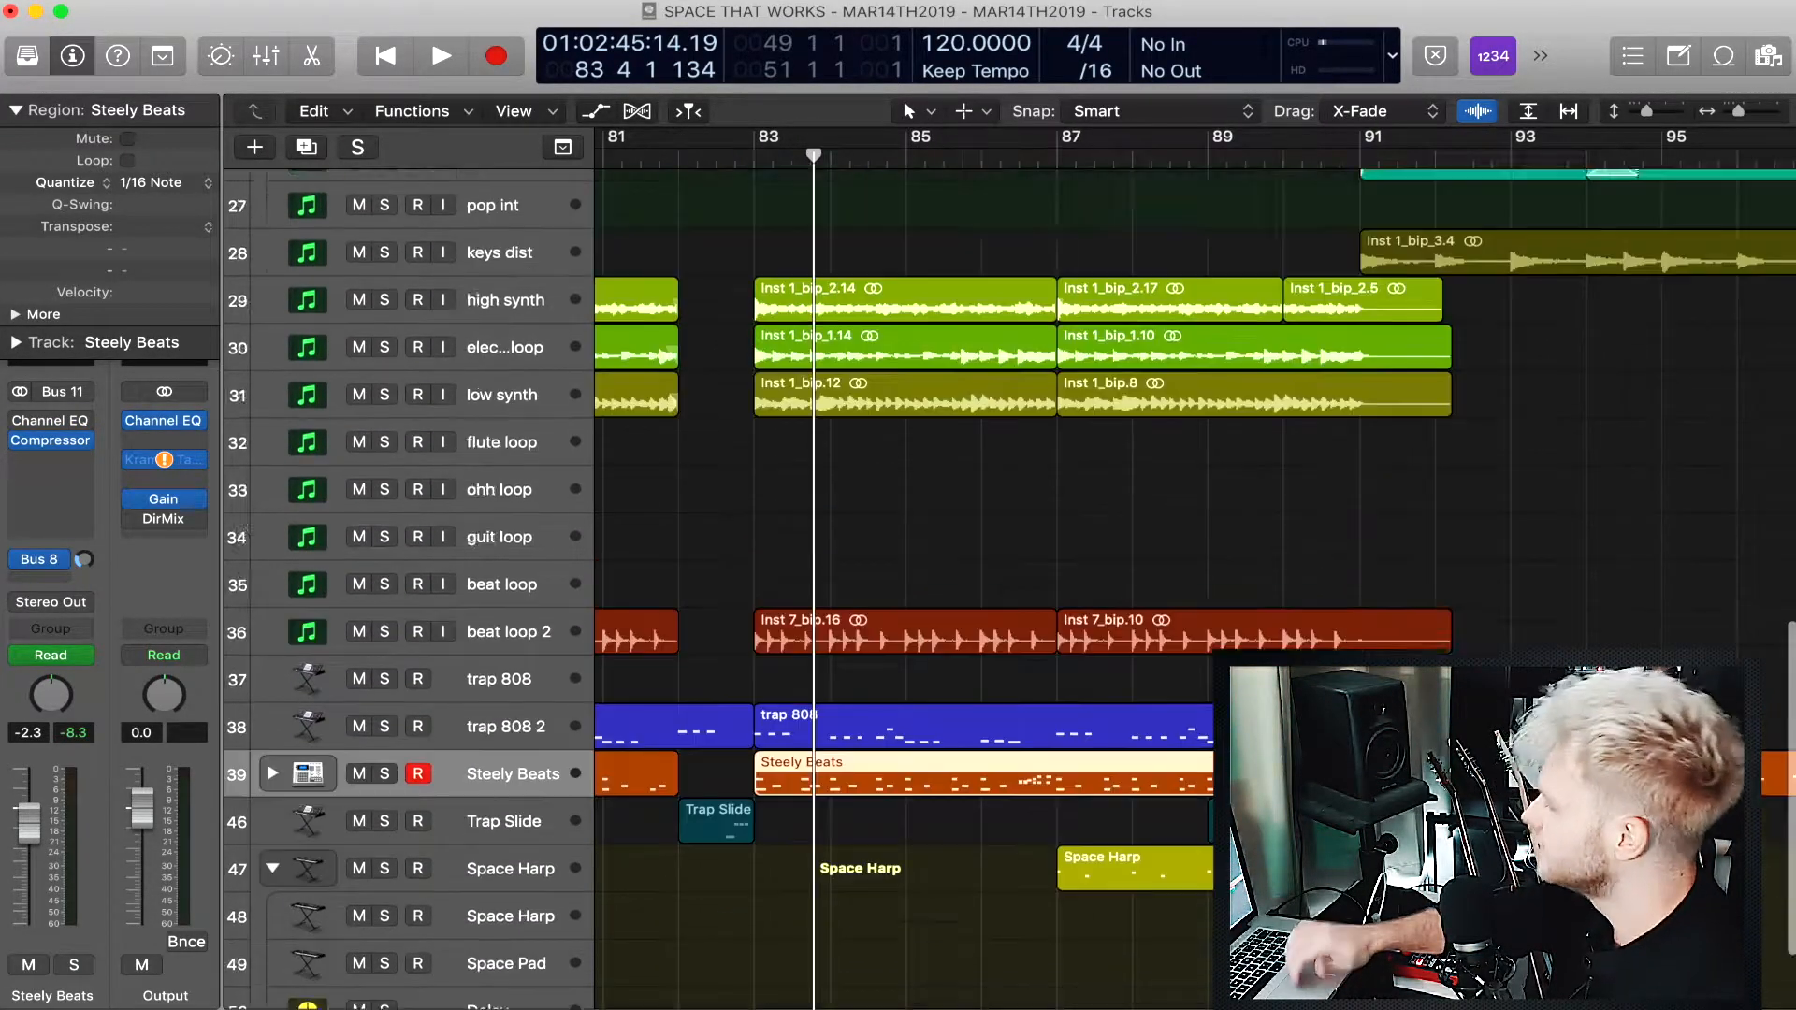
scroll(1254, 795, "up", 2)
scroll(1029, 580, "up", 5)
scroll(1029, 580, "right", 4)
scroll(1029, 580, "right", 8)
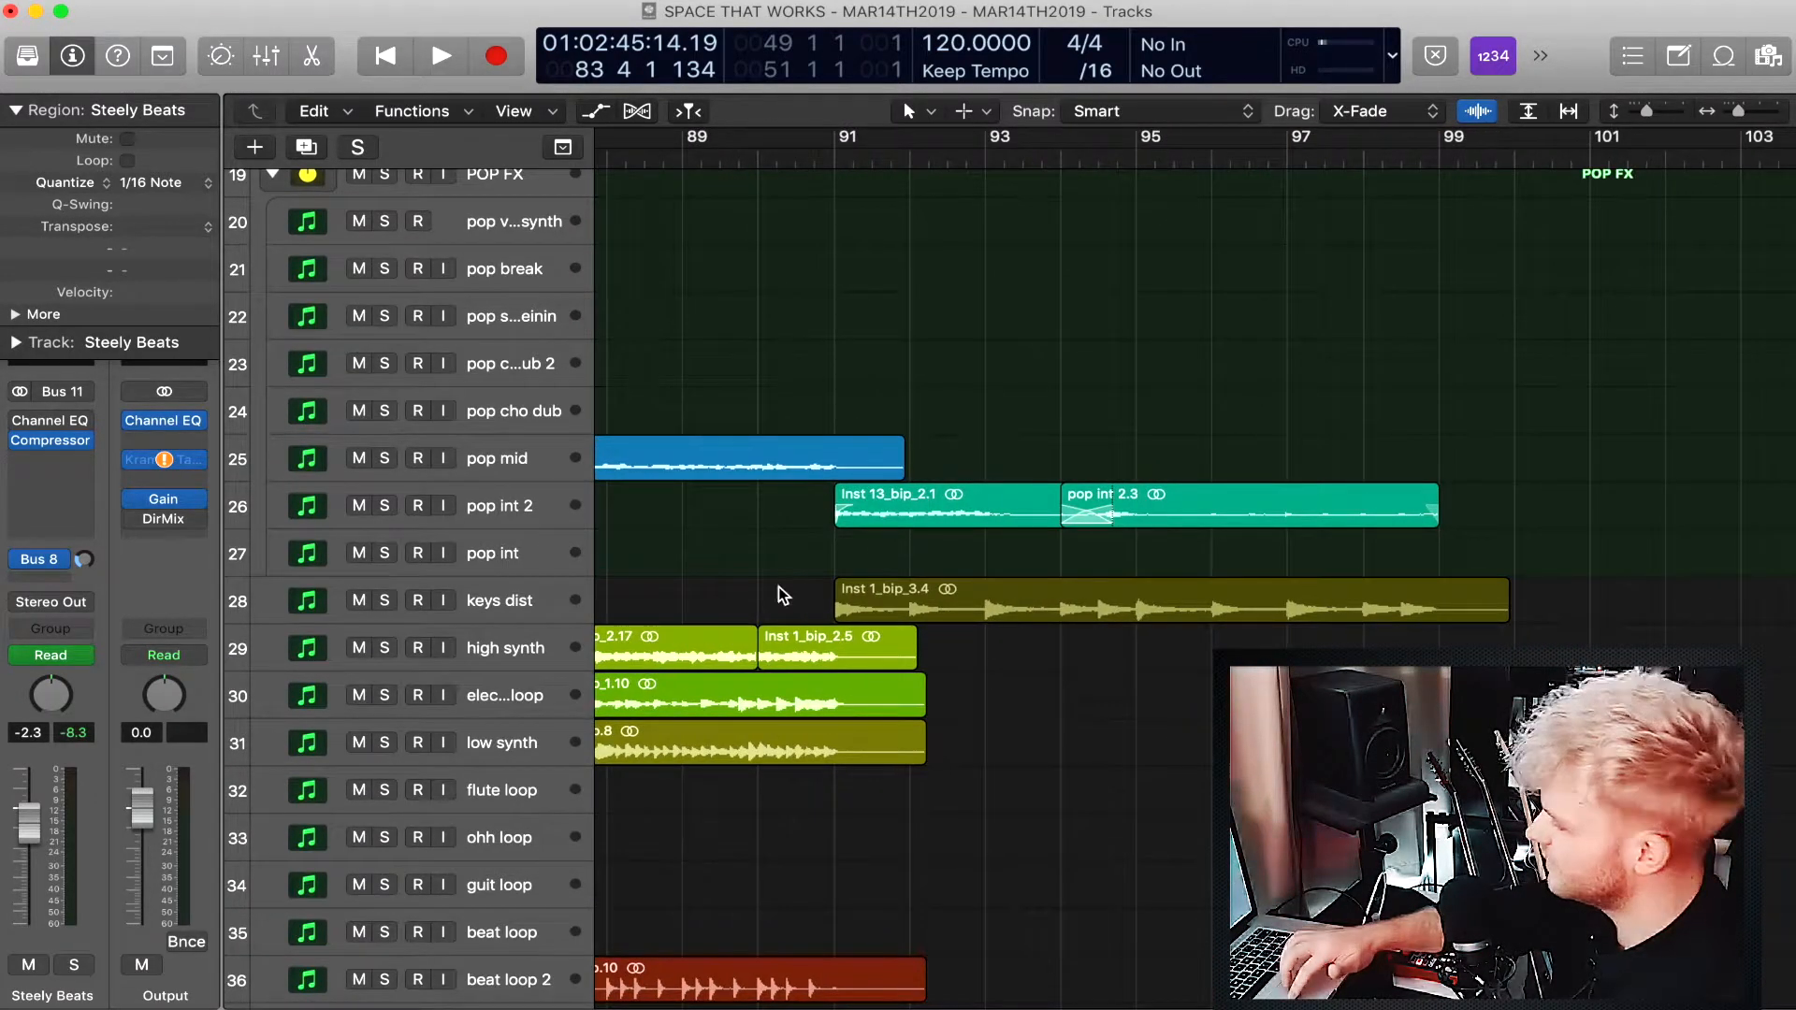
left_click(866, 600)
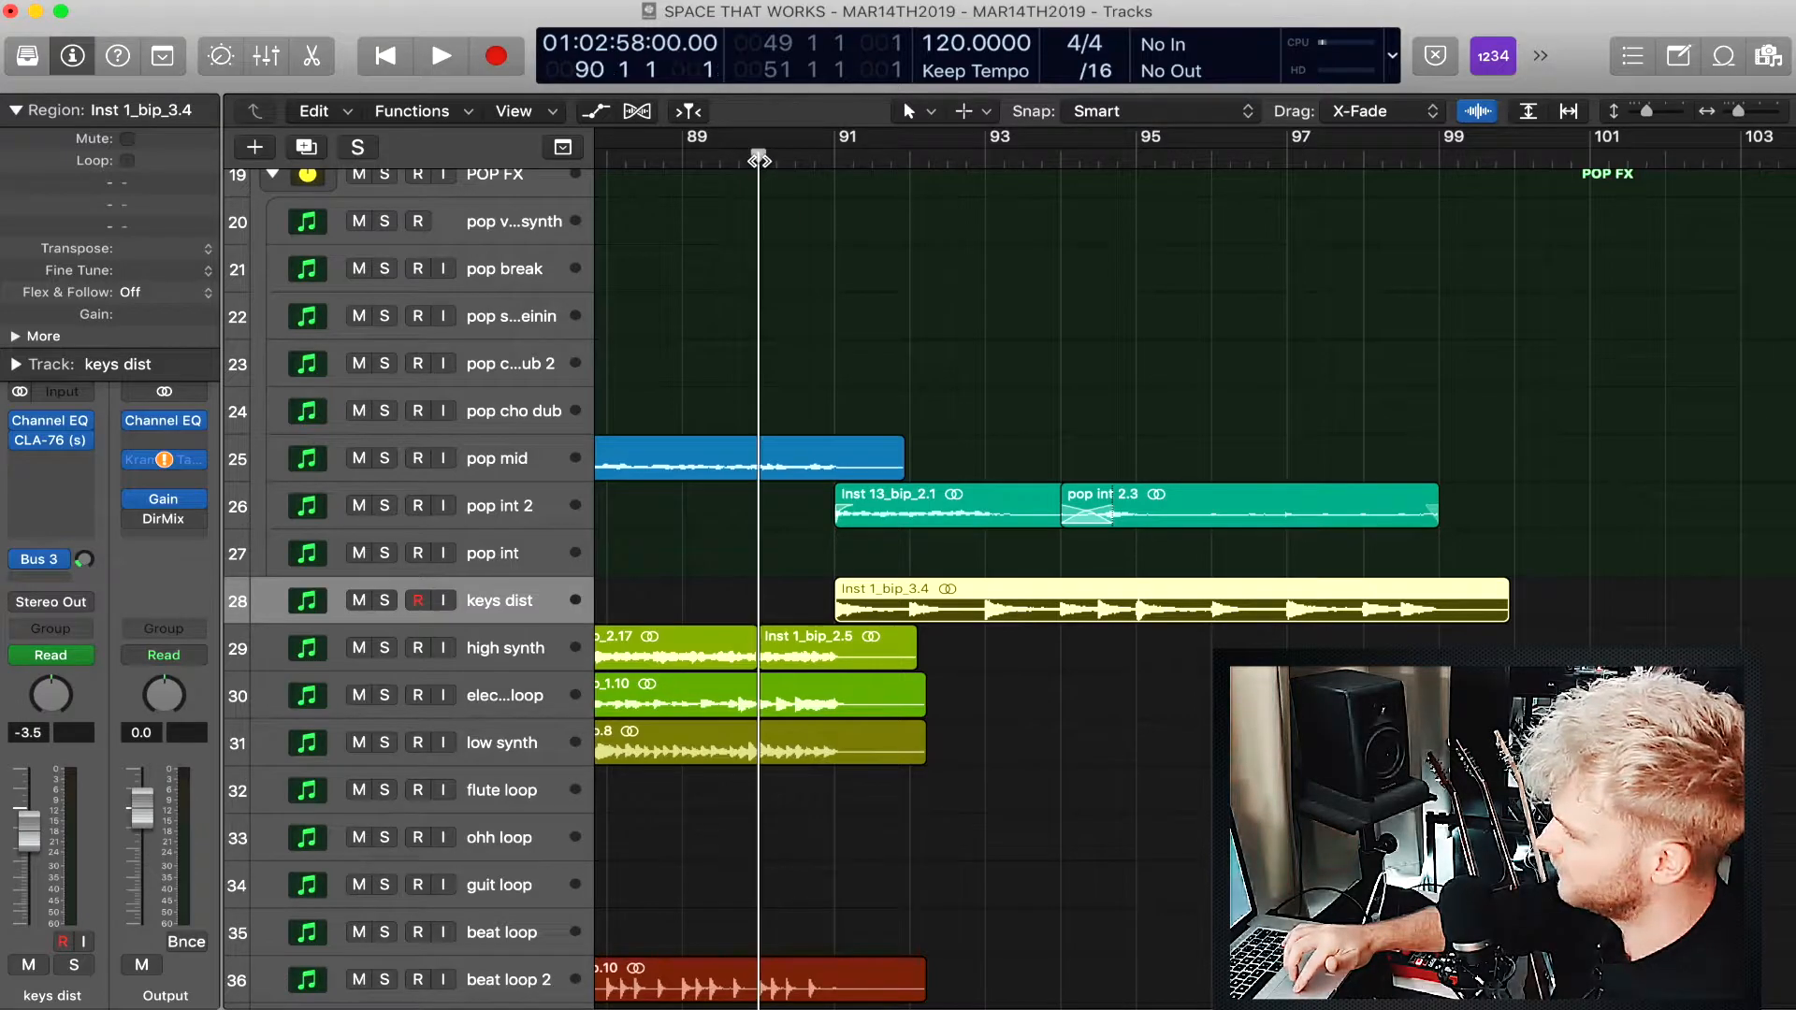
key("space")
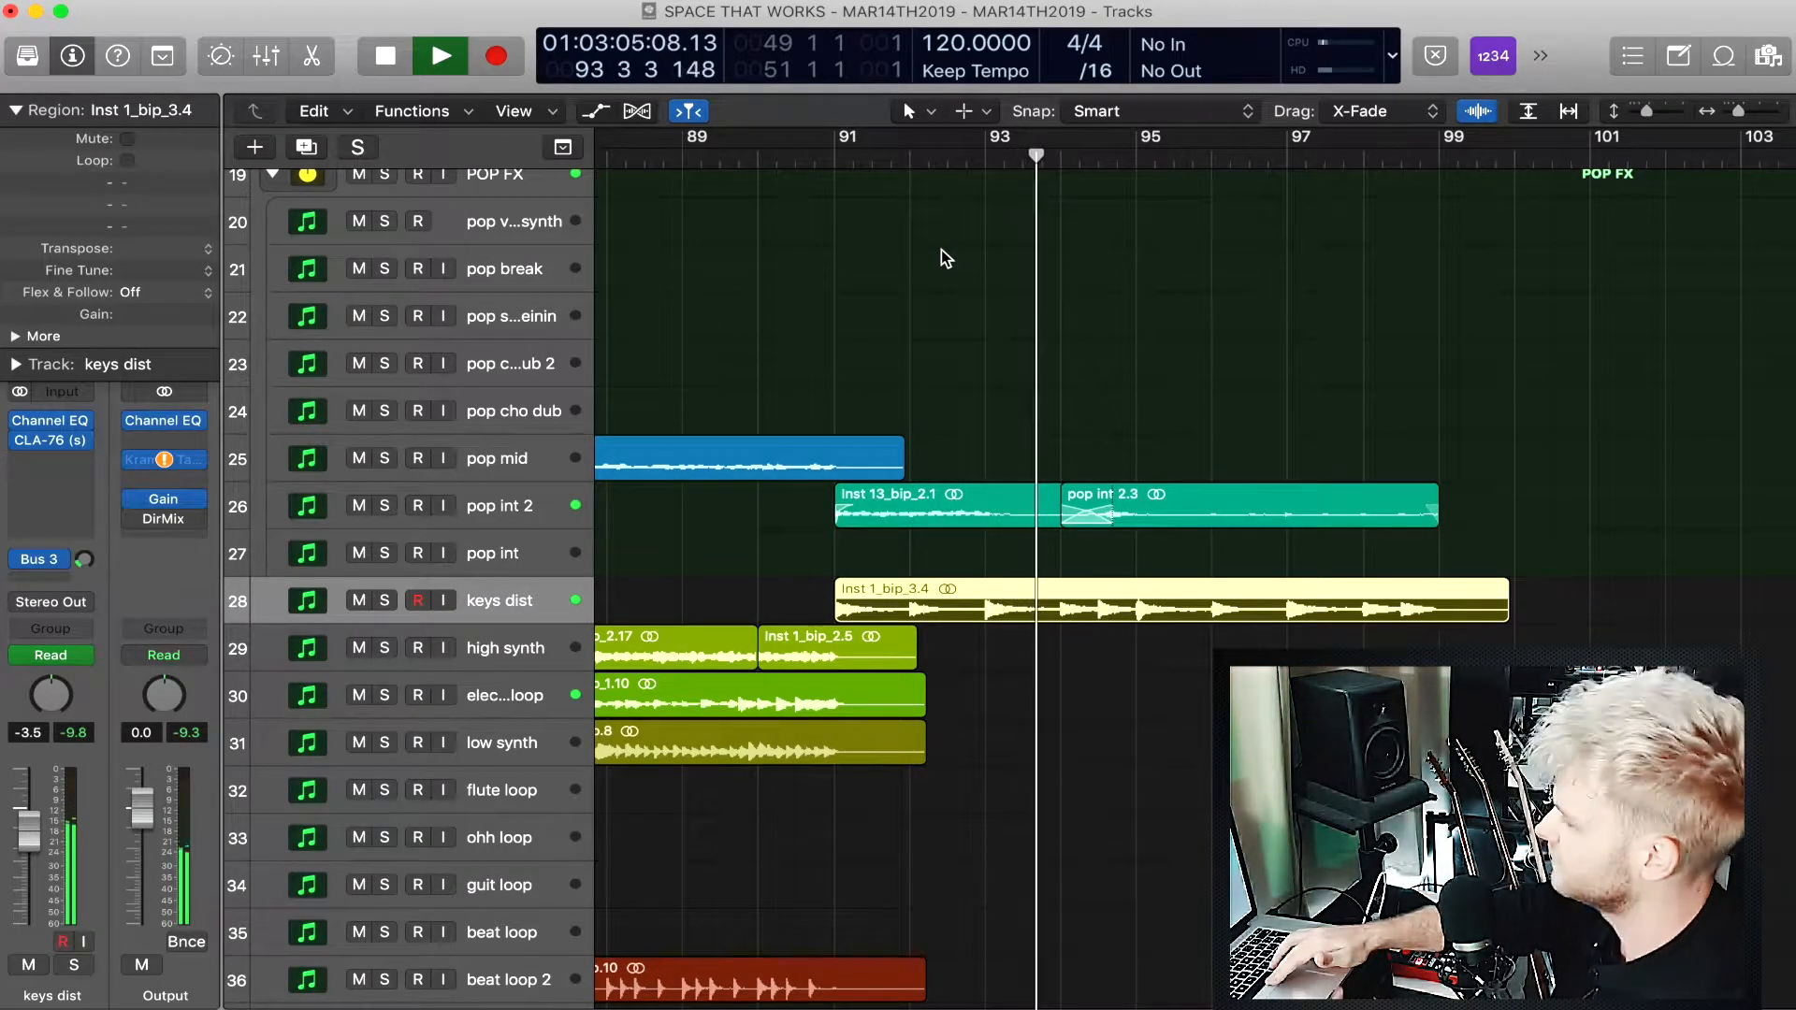
scroll(941, 250, "up", 10)
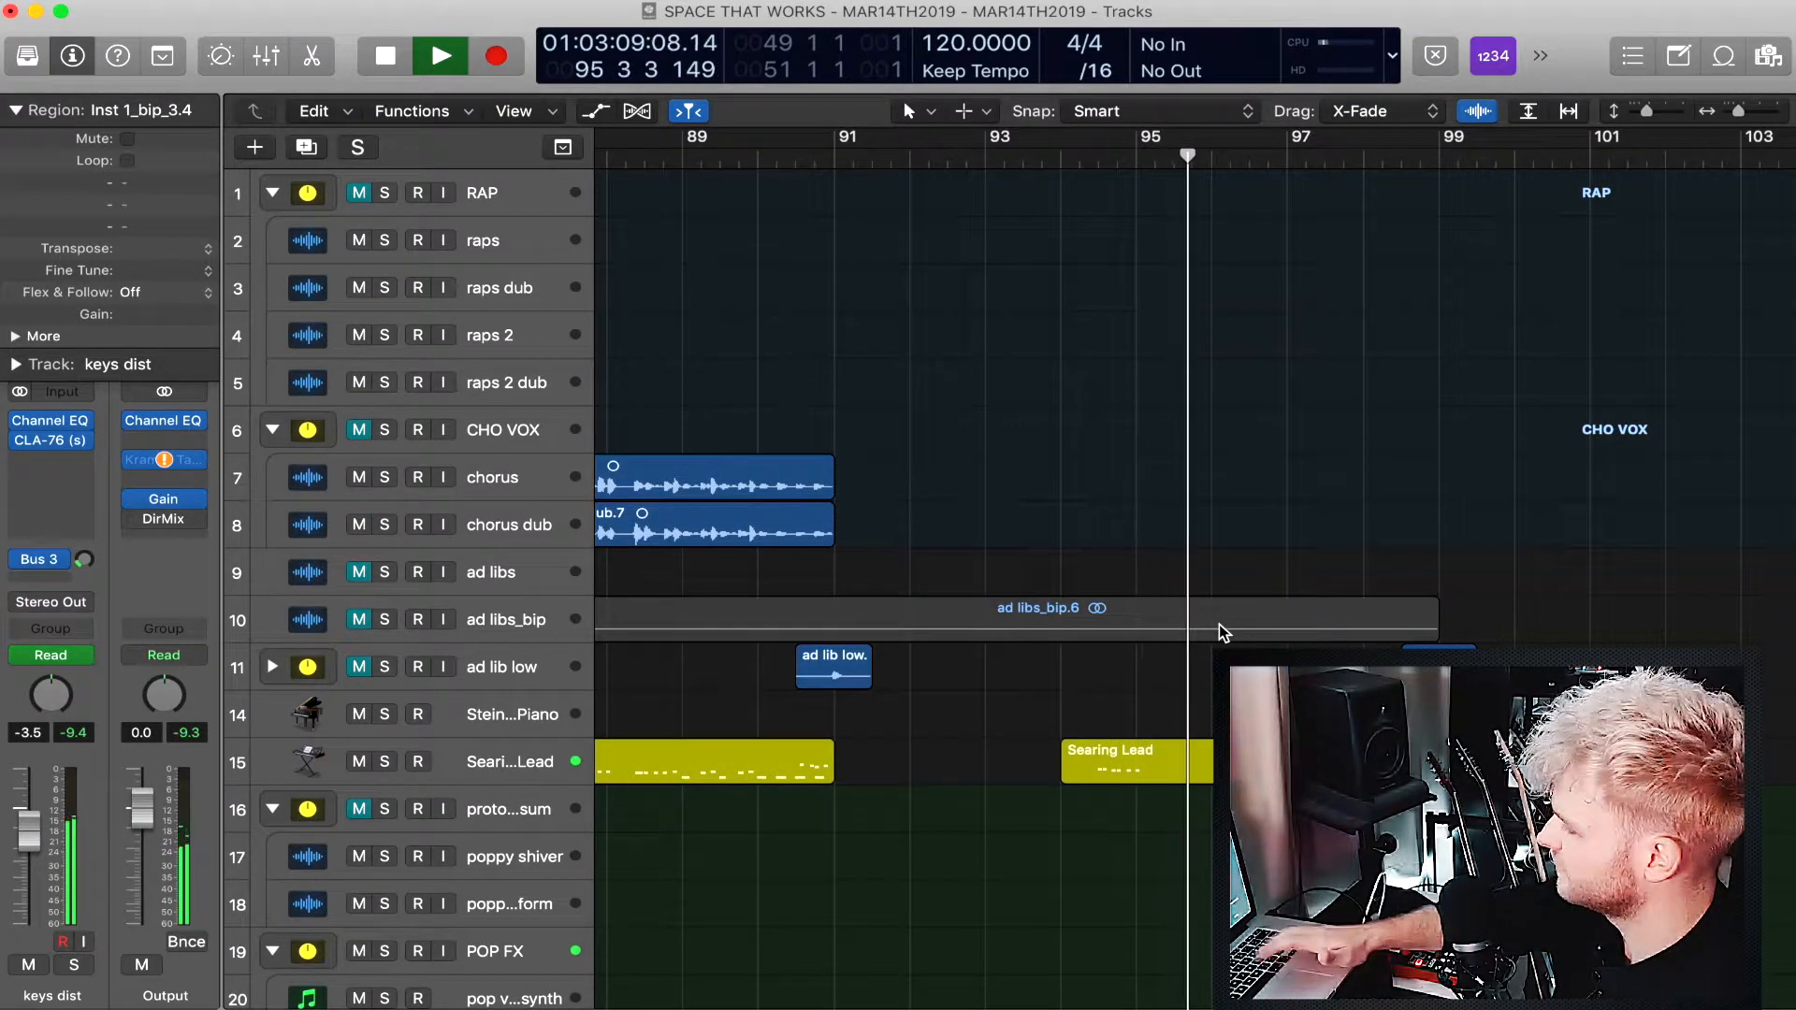
key("space")
Examine the outro regions down to the Fog Machine track and the whole song's arrangement across the tracks.
scroll(1220, 624, "down", 8)
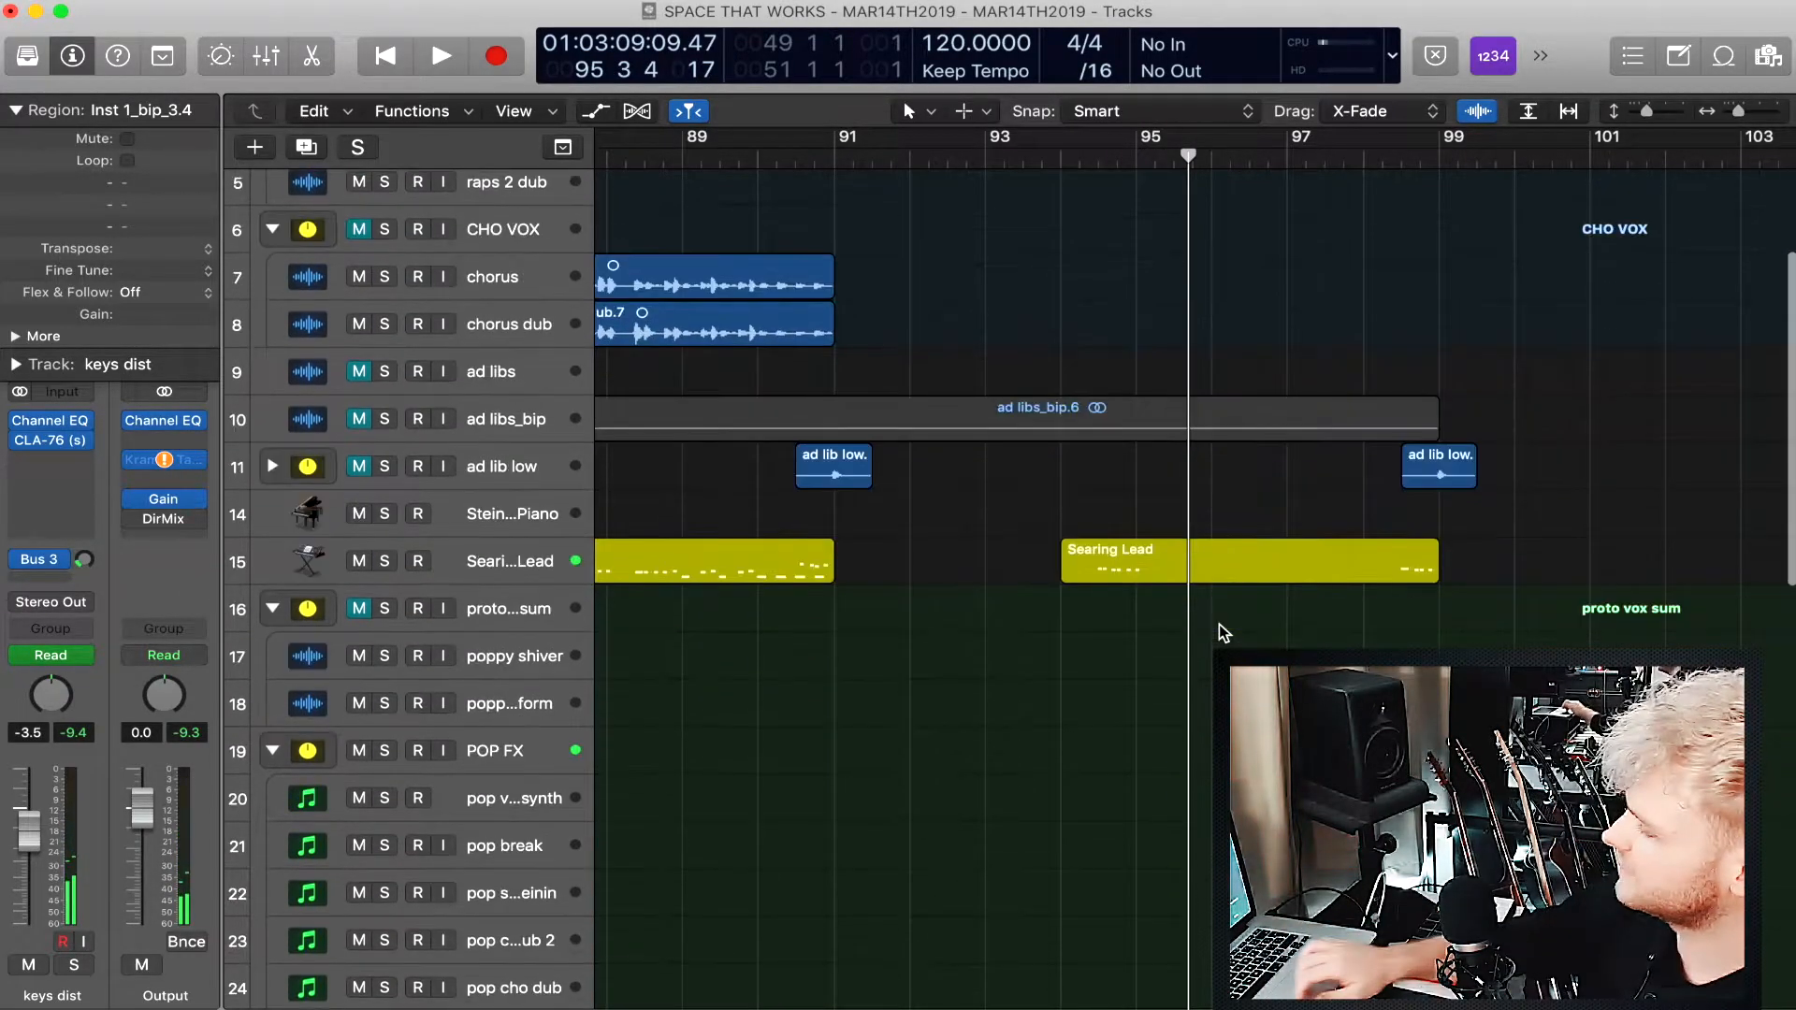
scroll(1219, 625, "down", 2)
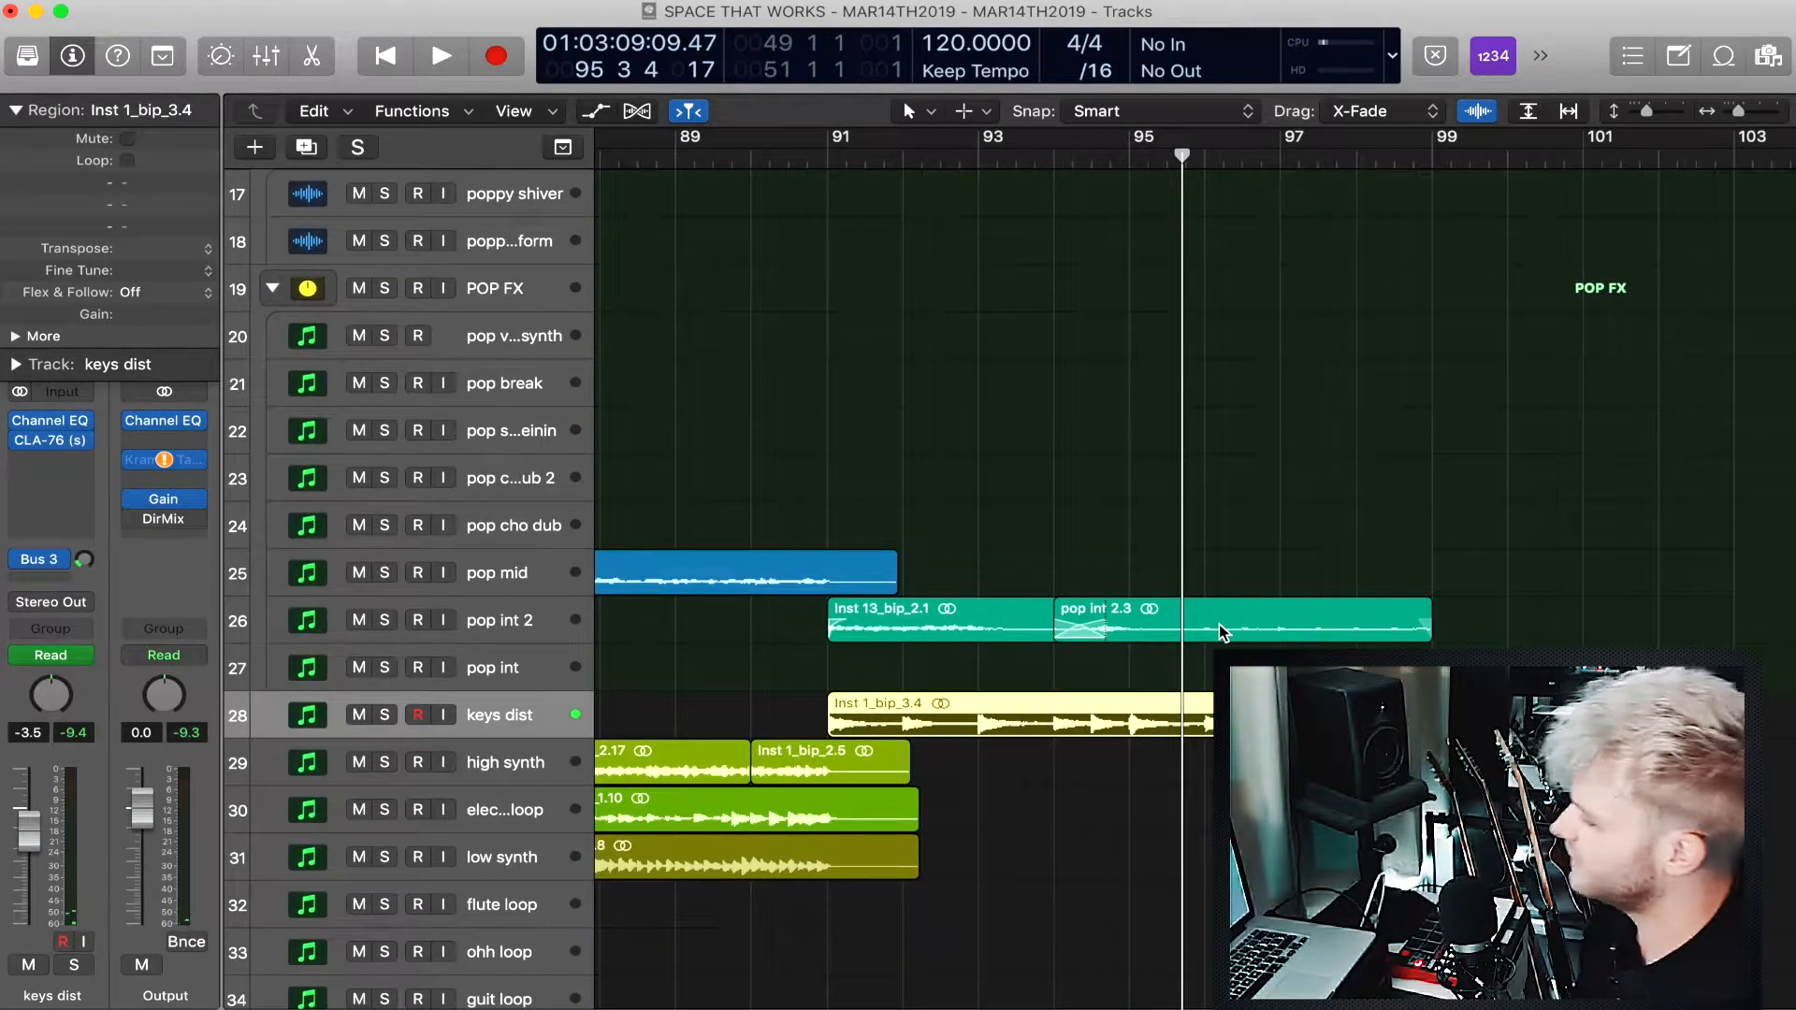
scroll(1220, 625, "down", 5)
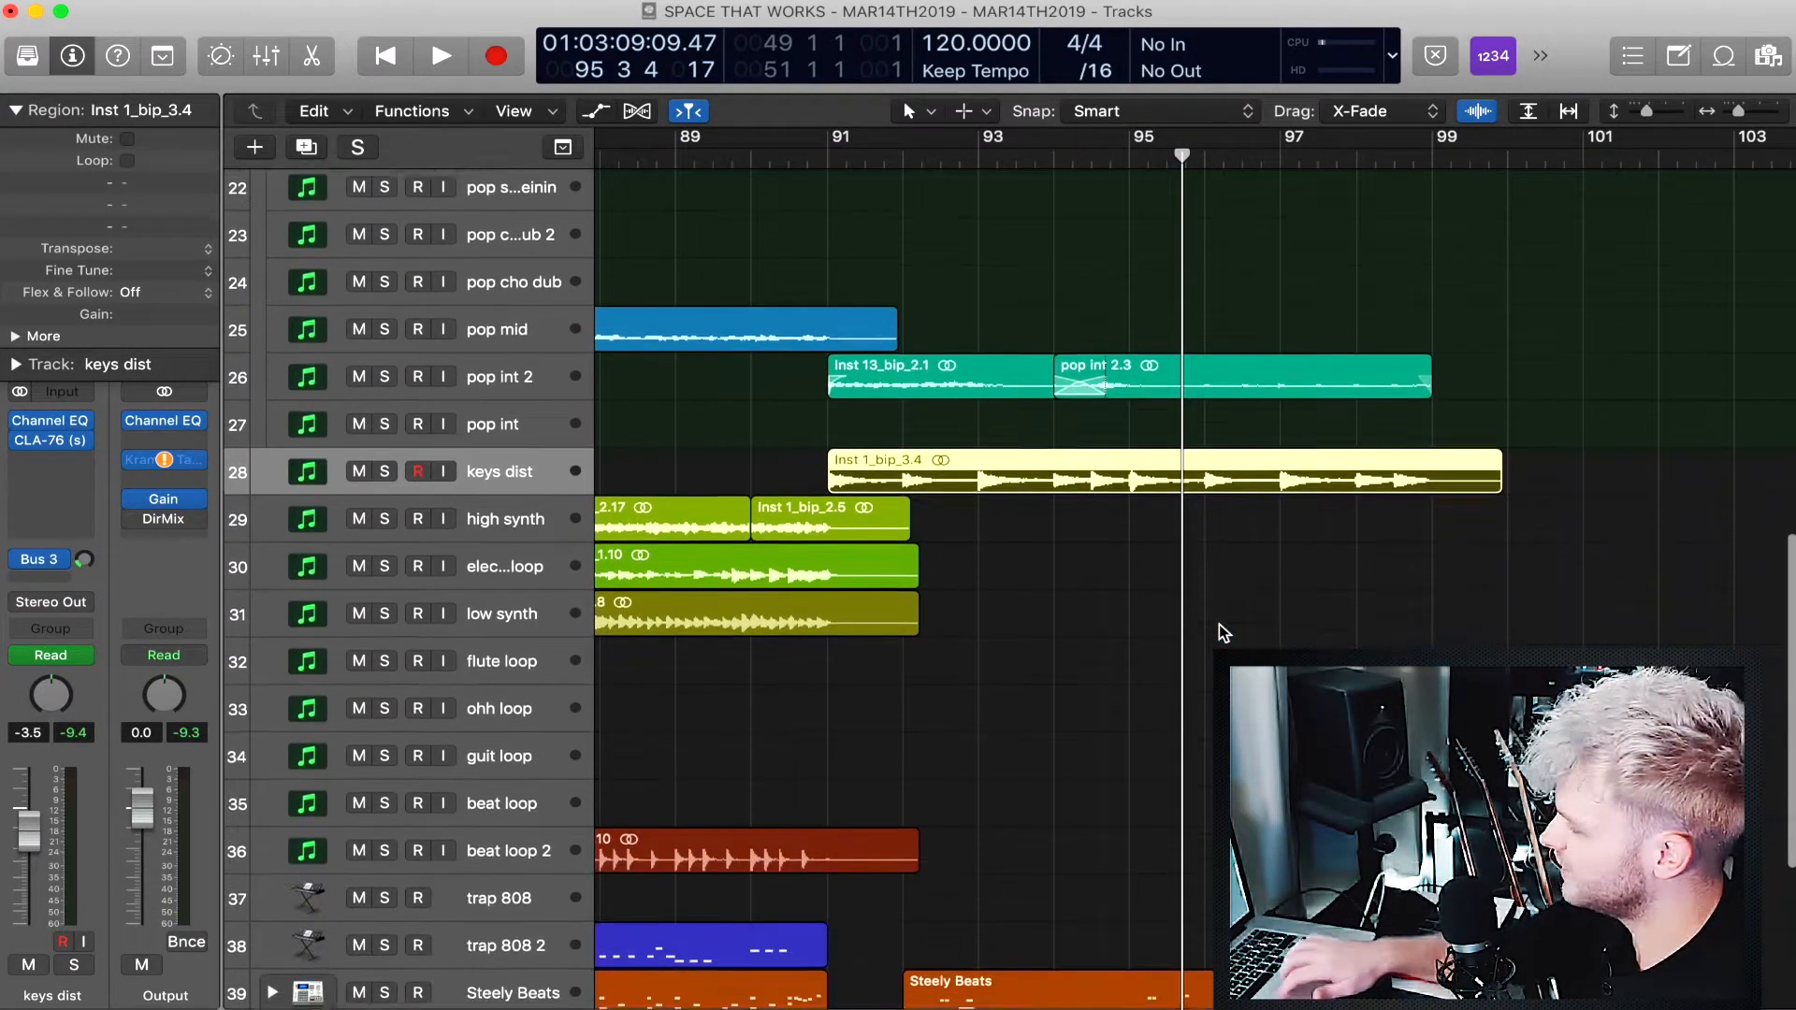
scroll(1225, 625, "down", 6)
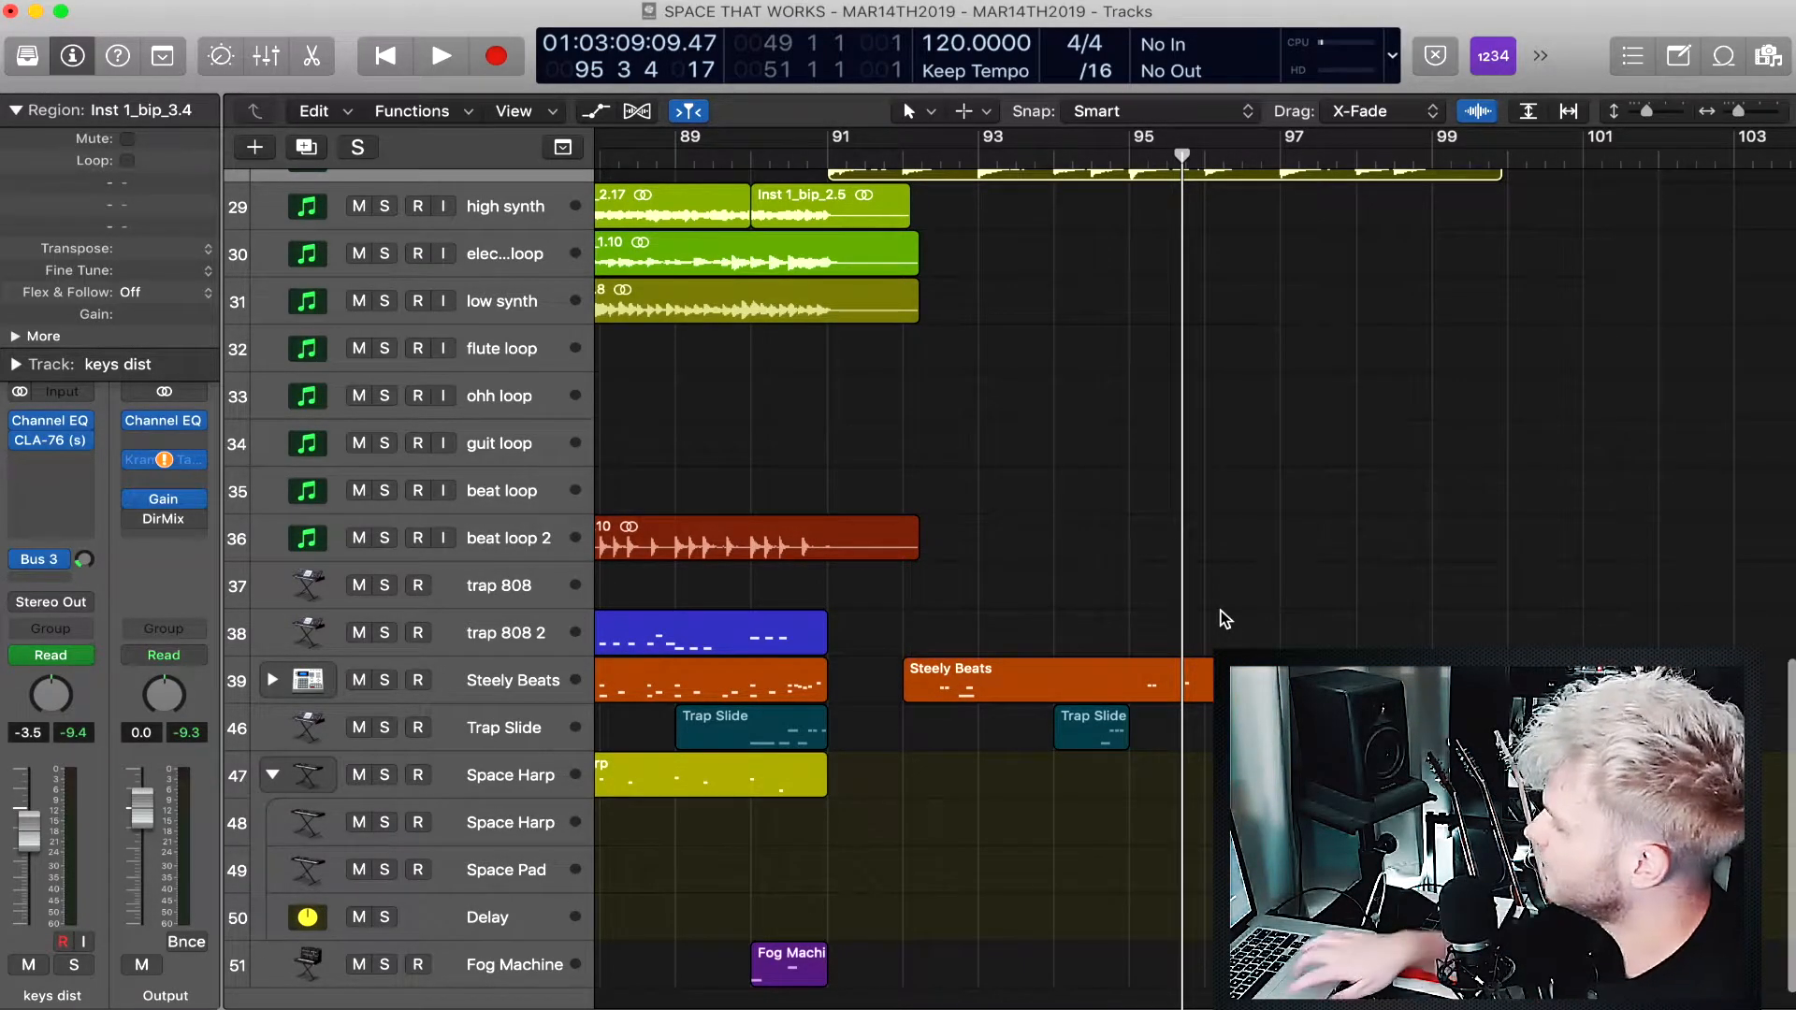
scroll(1226, 619, "down", 5)
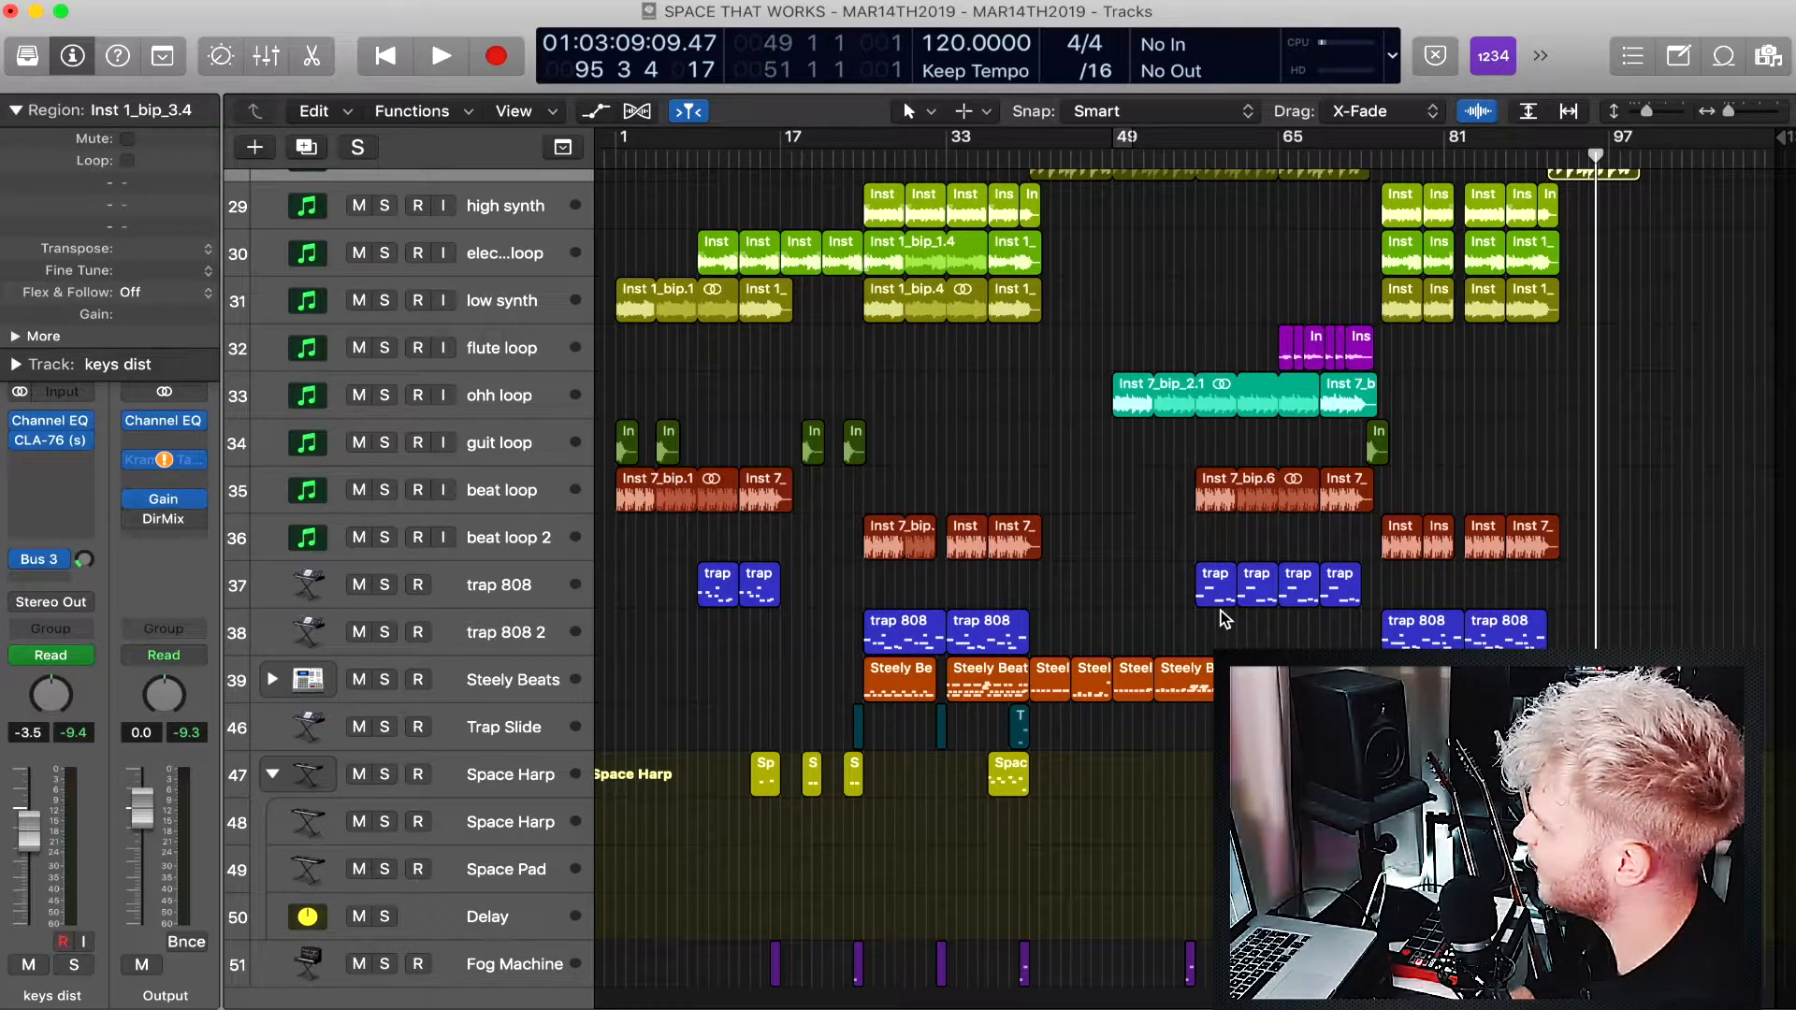
scroll(1225, 619, "up", 10)
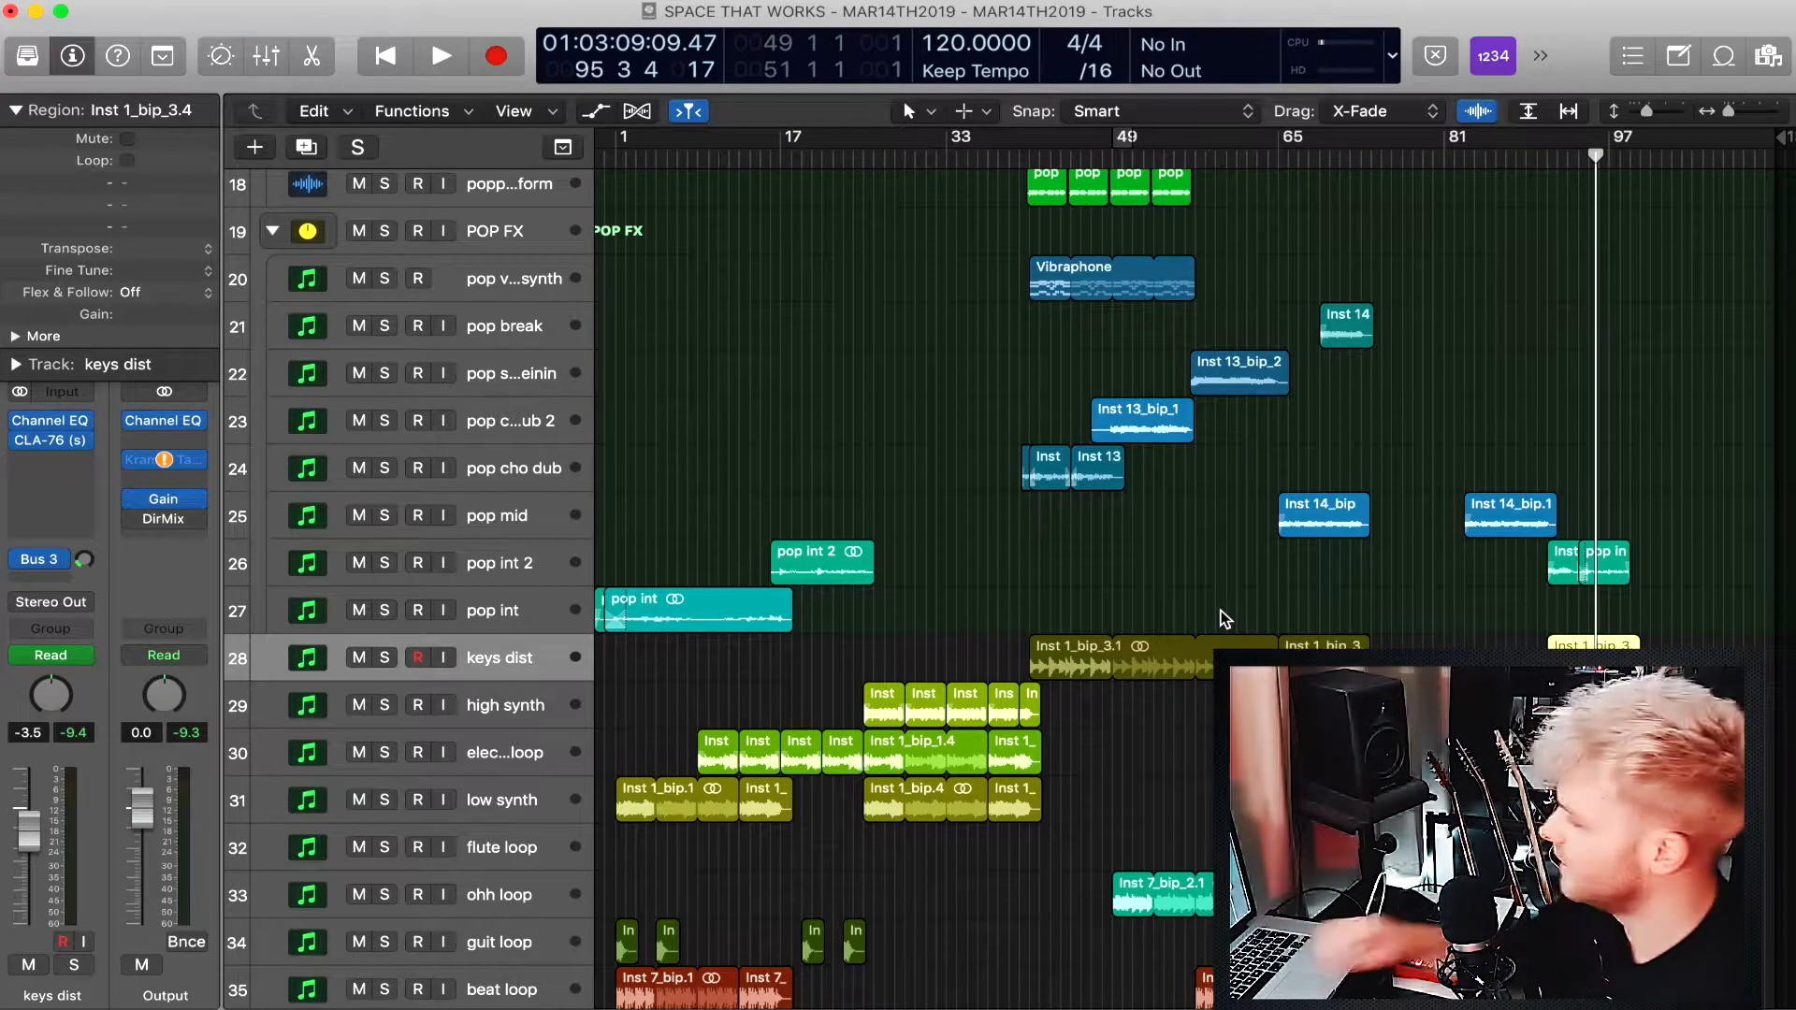
scroll(1226, 619, "up", 2)
scroll(1226, 619, "left", 1)
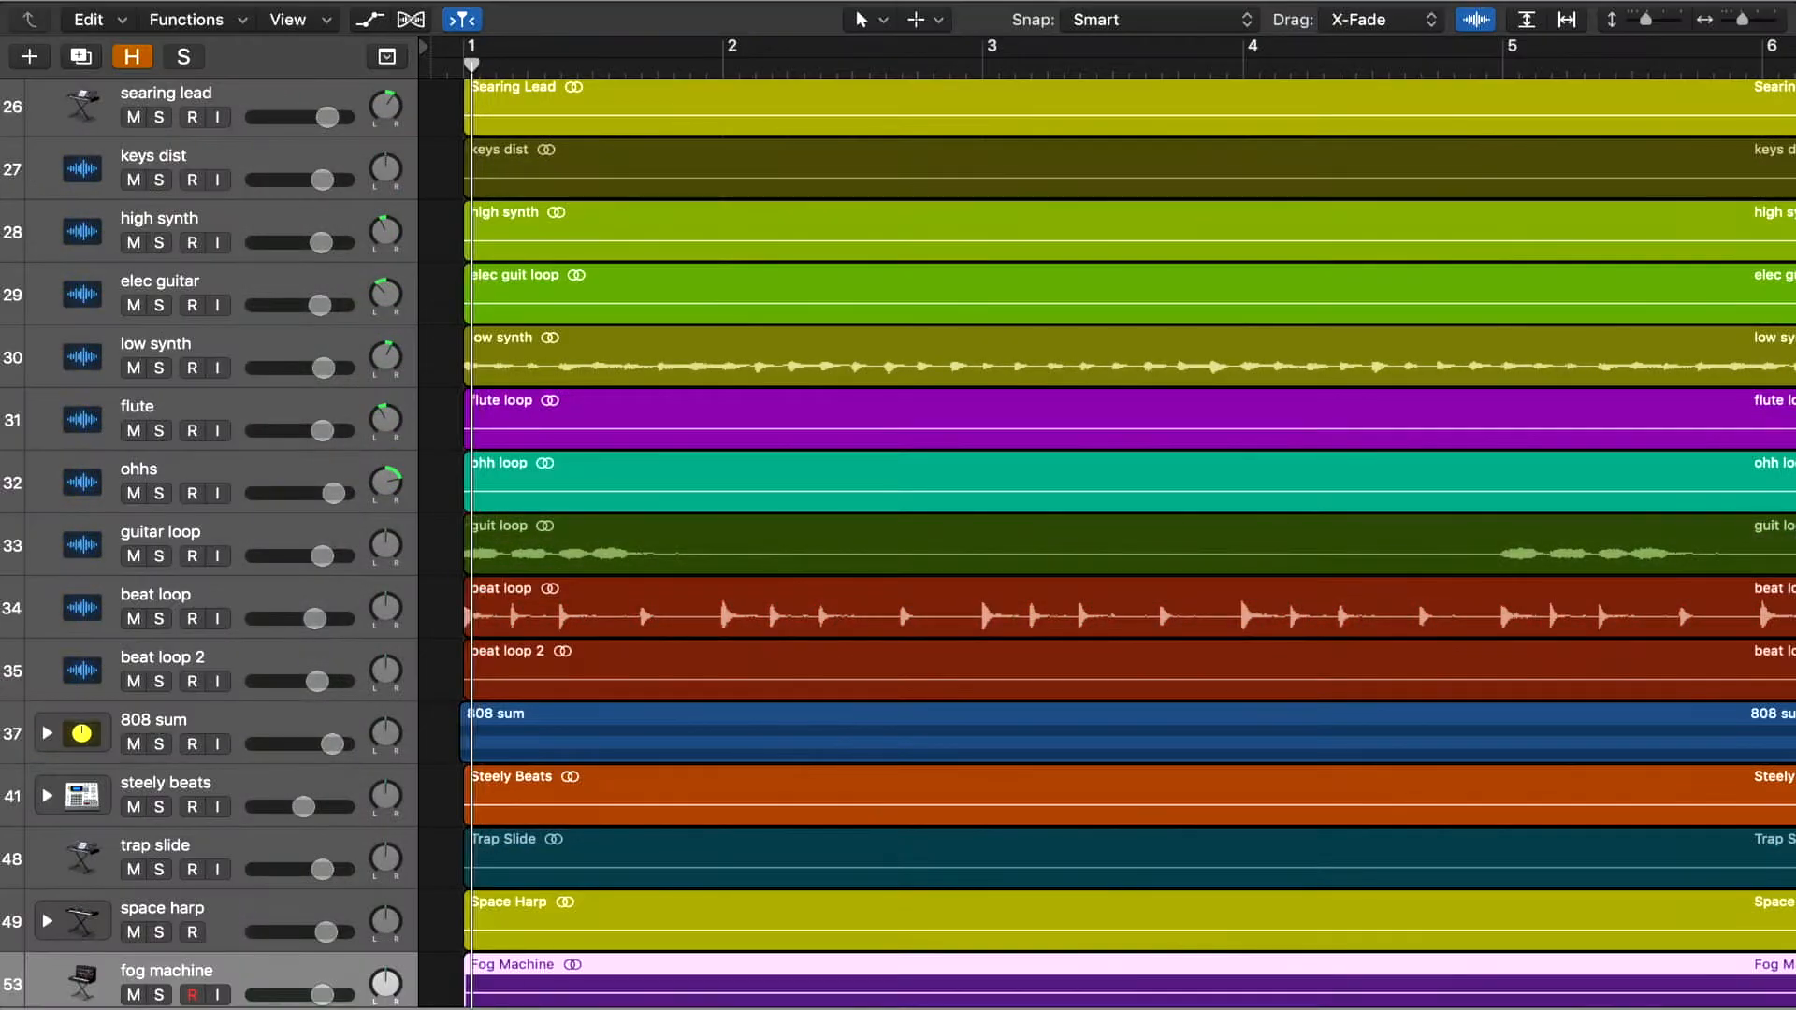
Play the mixing session with the bounced tracks from bar 1.
key("space")
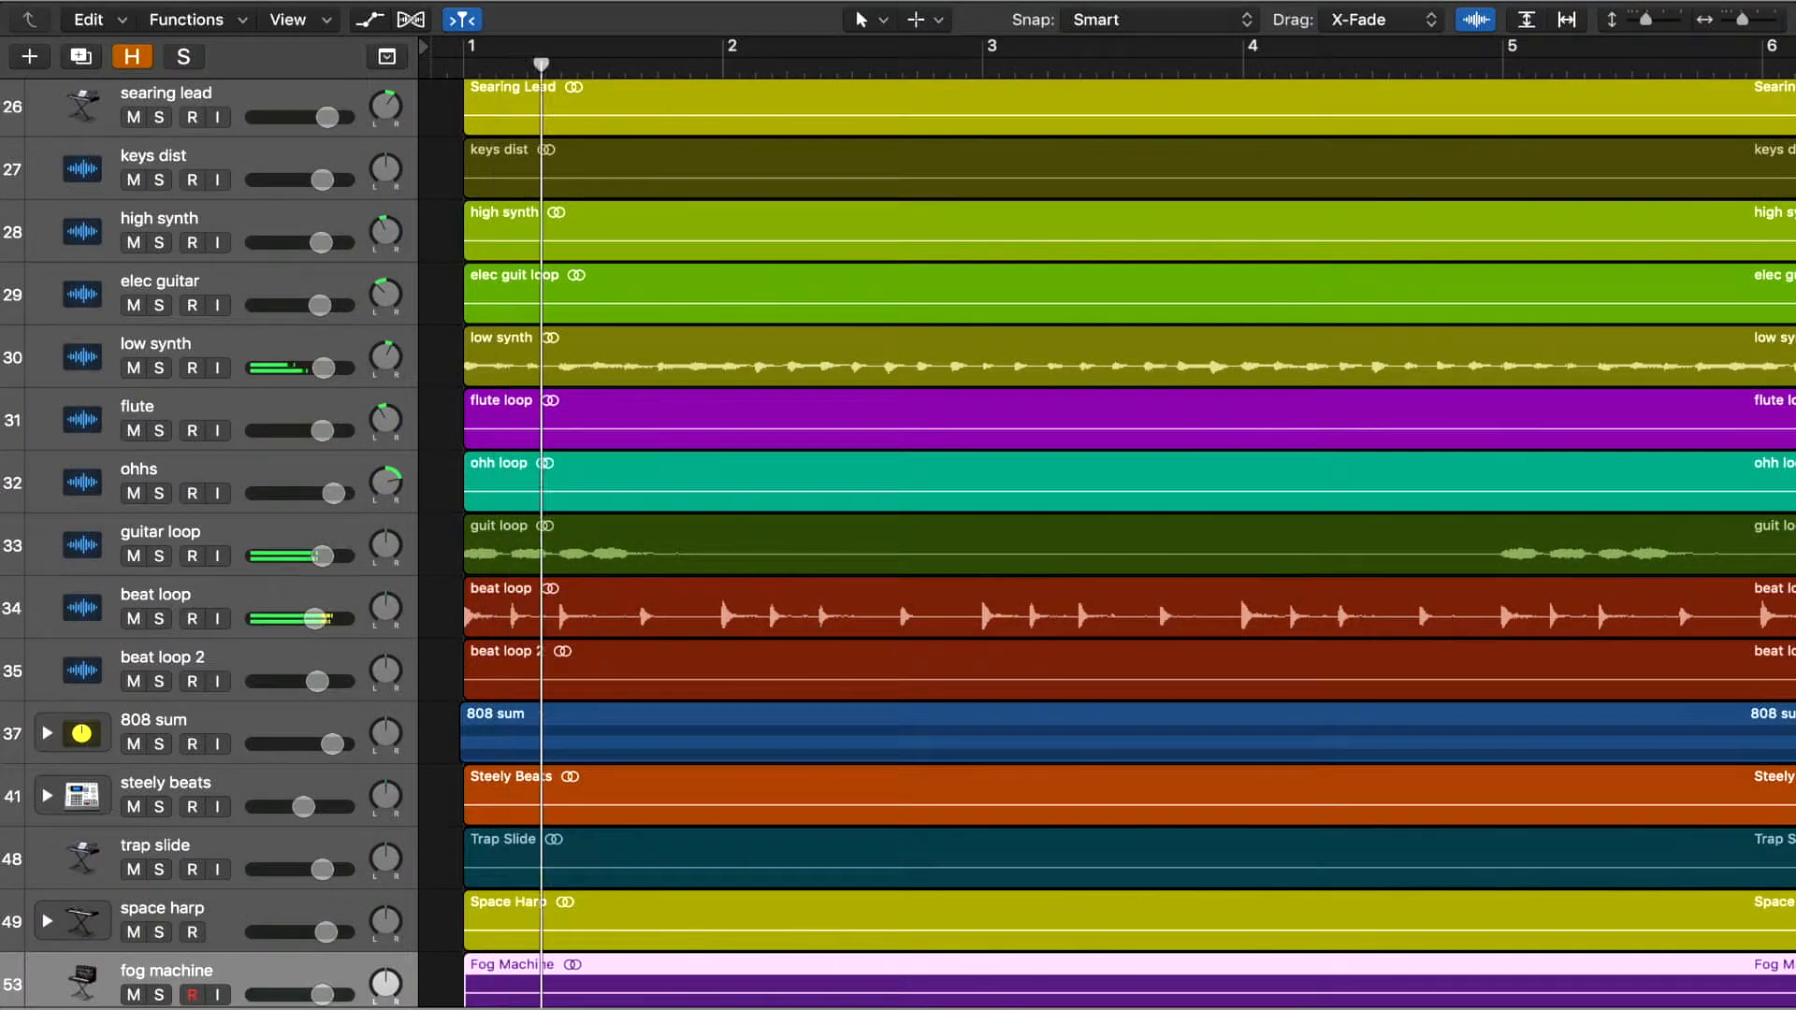